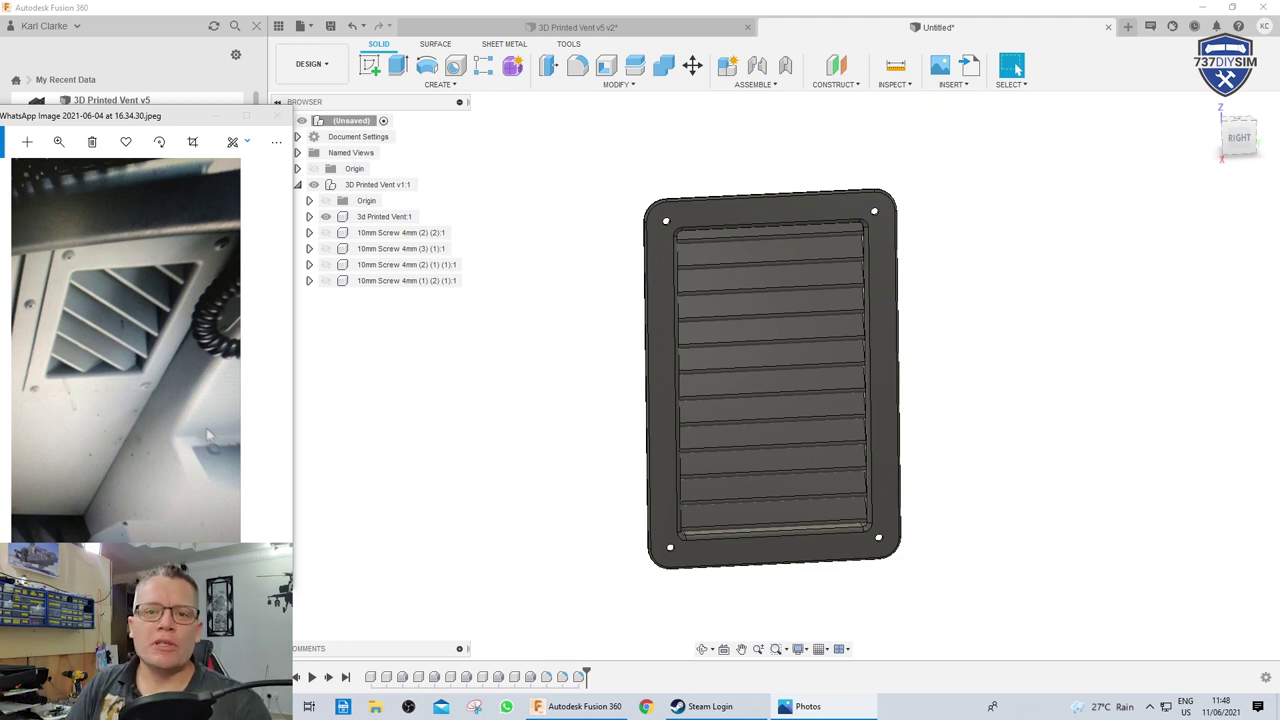
# Delete the last three fillet features from the vent's modelling history
pyautogui.moveTo(174, 122); pyautogui.dragTo(408, 110)
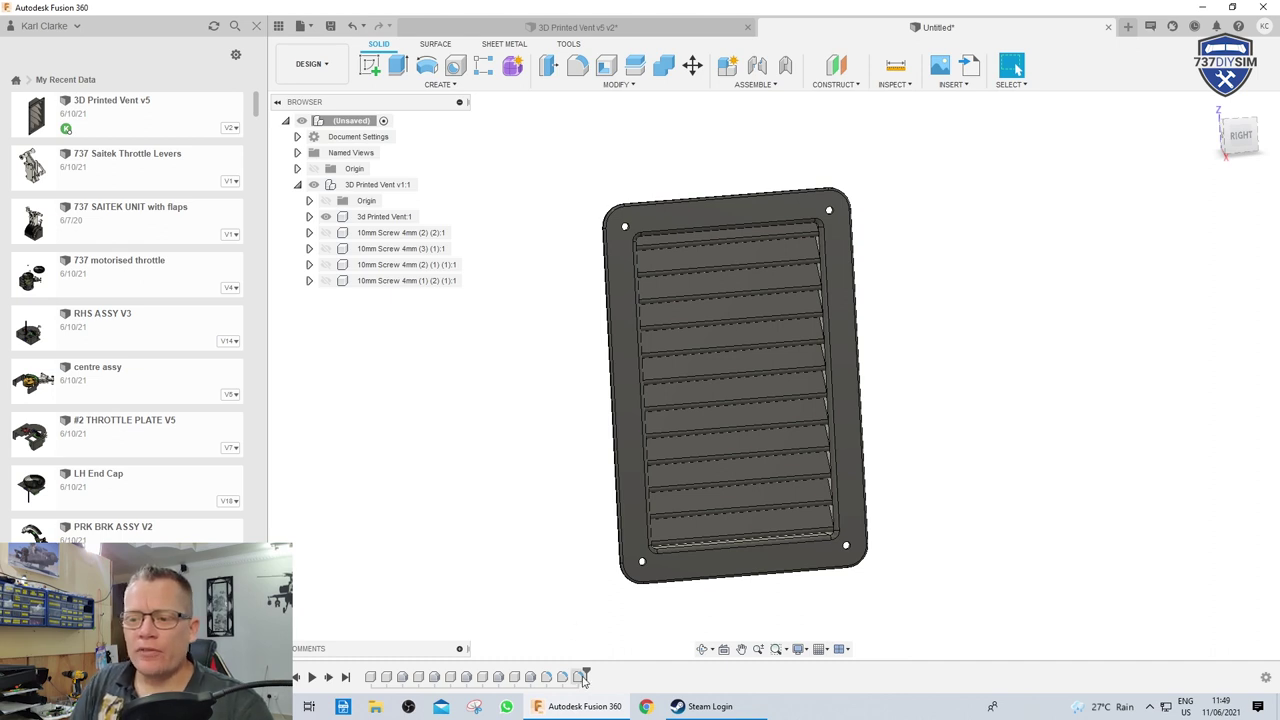
pyautogui.keyDown('shift'); pyautogui.click(549, 681); pyautogui.keyUp('shift')
pyautogui.rightClick(549, 680)
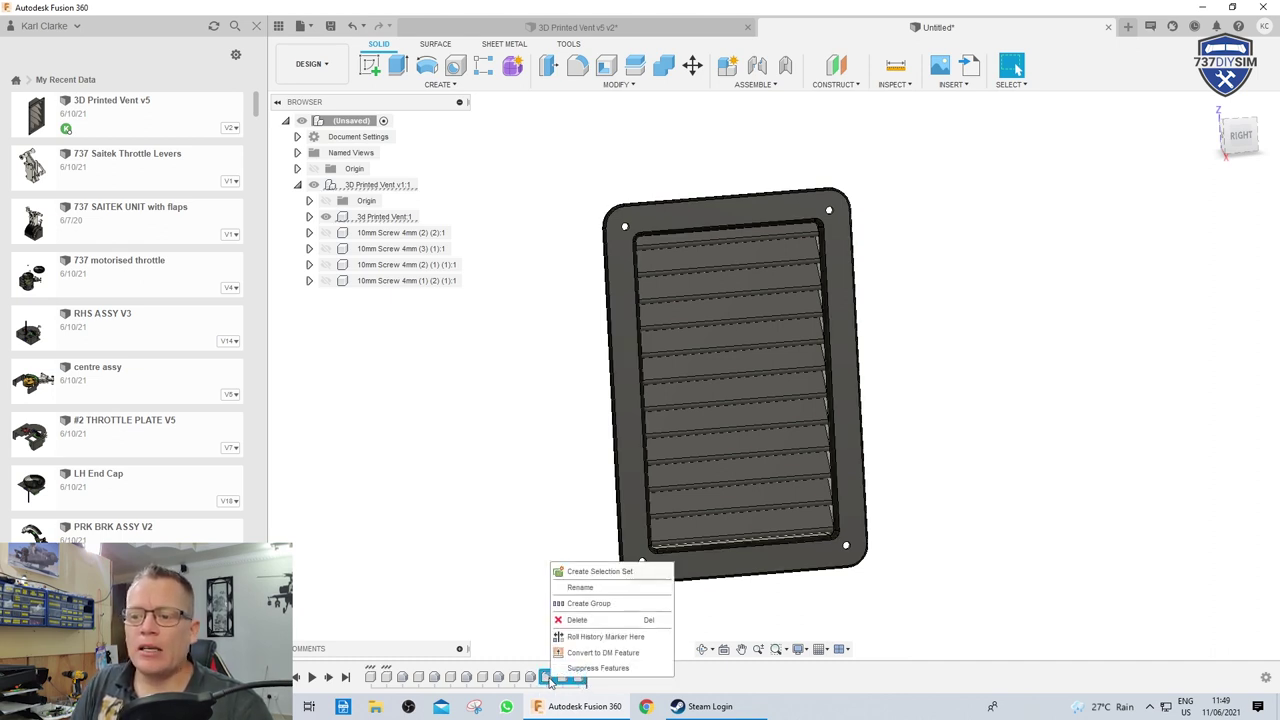
pyautogui.click(595, 630)
# Square off two outer corners of the vent flange by deleting their rounded corner faces
pyautogui.scroll(2, 686, 208)
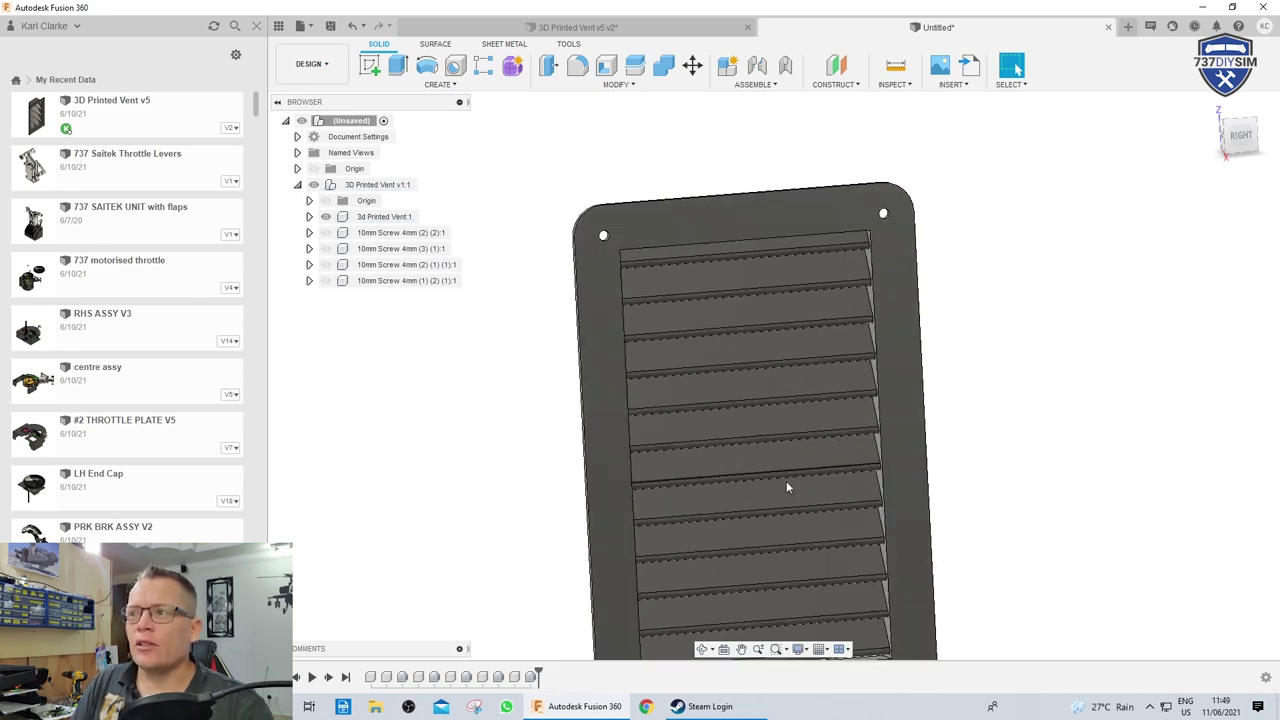
pyautogui.keyDown('shift'); pyautogui.moveTo(787, 482); pyautogui.dragTo(606, 271, button='middle'); pyautogui.keyUp('shift')
pyautogui.scroll(5, 627, 217)
pyautogui.keyDown('shift'); pyautogui.moveTo(657, 220); pyautogui.dragTo(1090, 225, button='middle'); pyautogui.keyUp('shift')
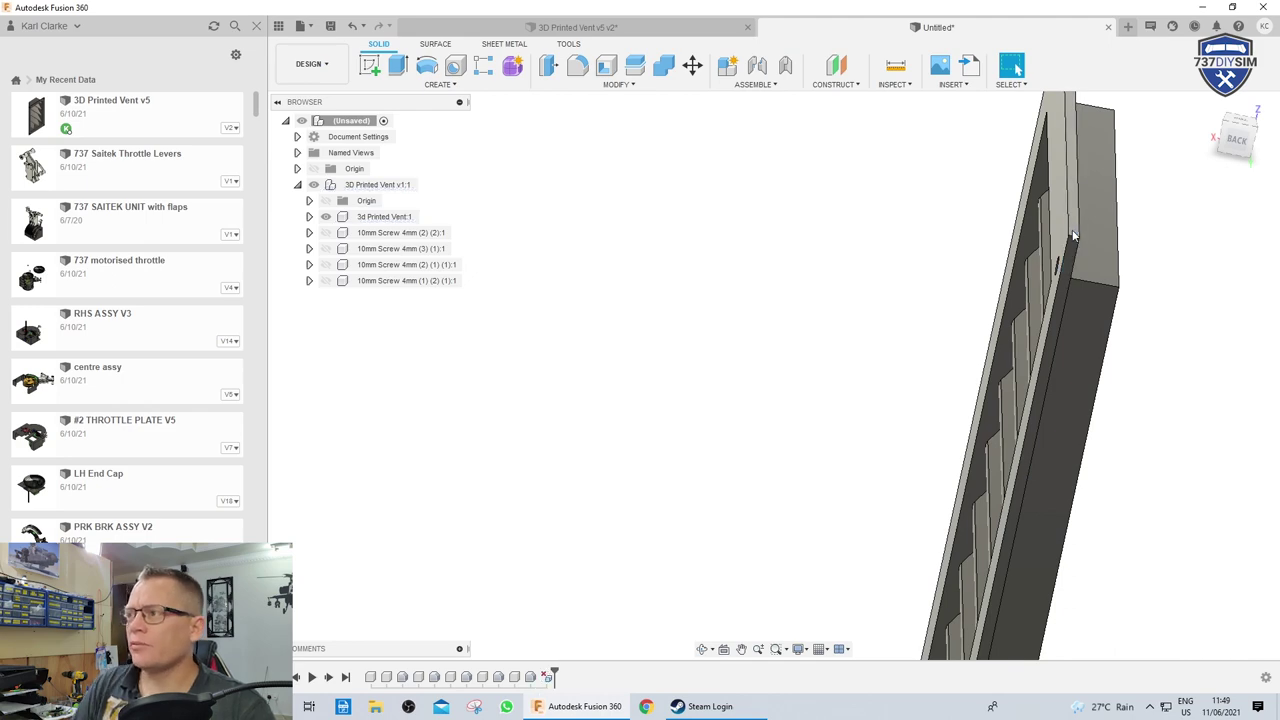
pyautogui.keyDown('shift'); pyautogui.moveTo(1073, 235); pyautogui.dragTo(1016, 68, button='middle'); pyautogui.keyUp('shift')
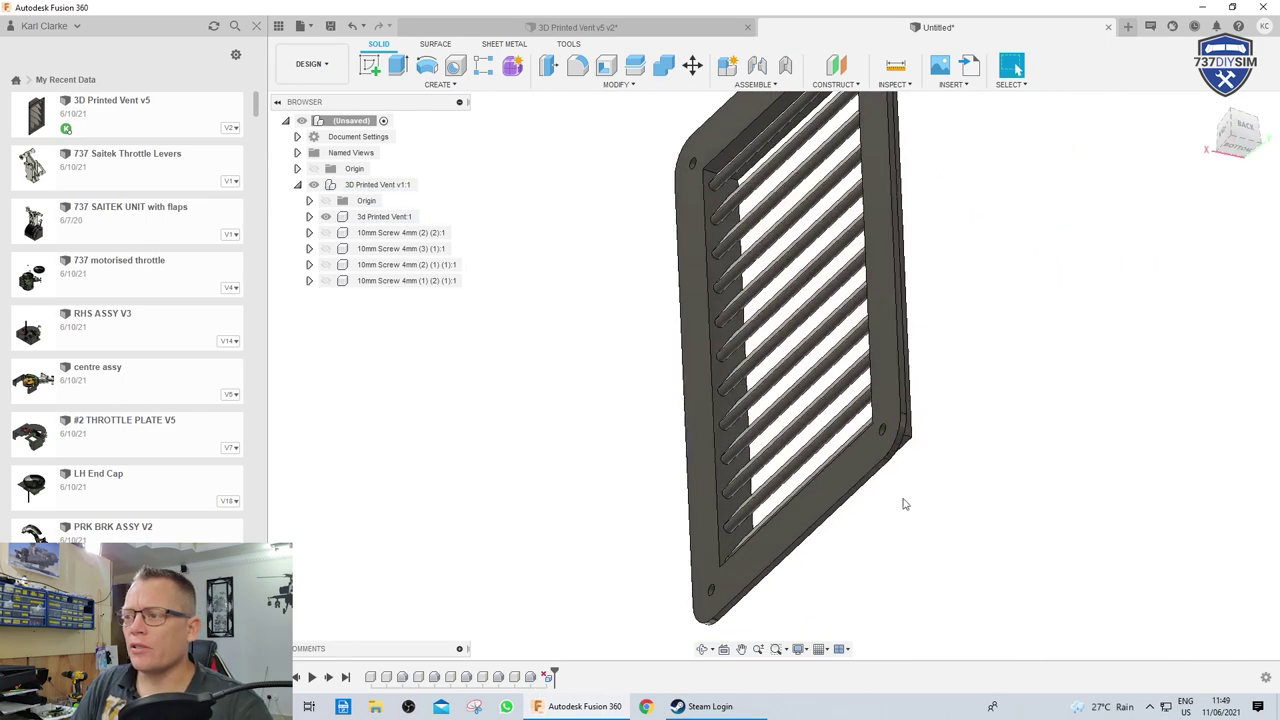
pyautogui.scroll(3, 898, 390)
pyautogui.click(893, 368)
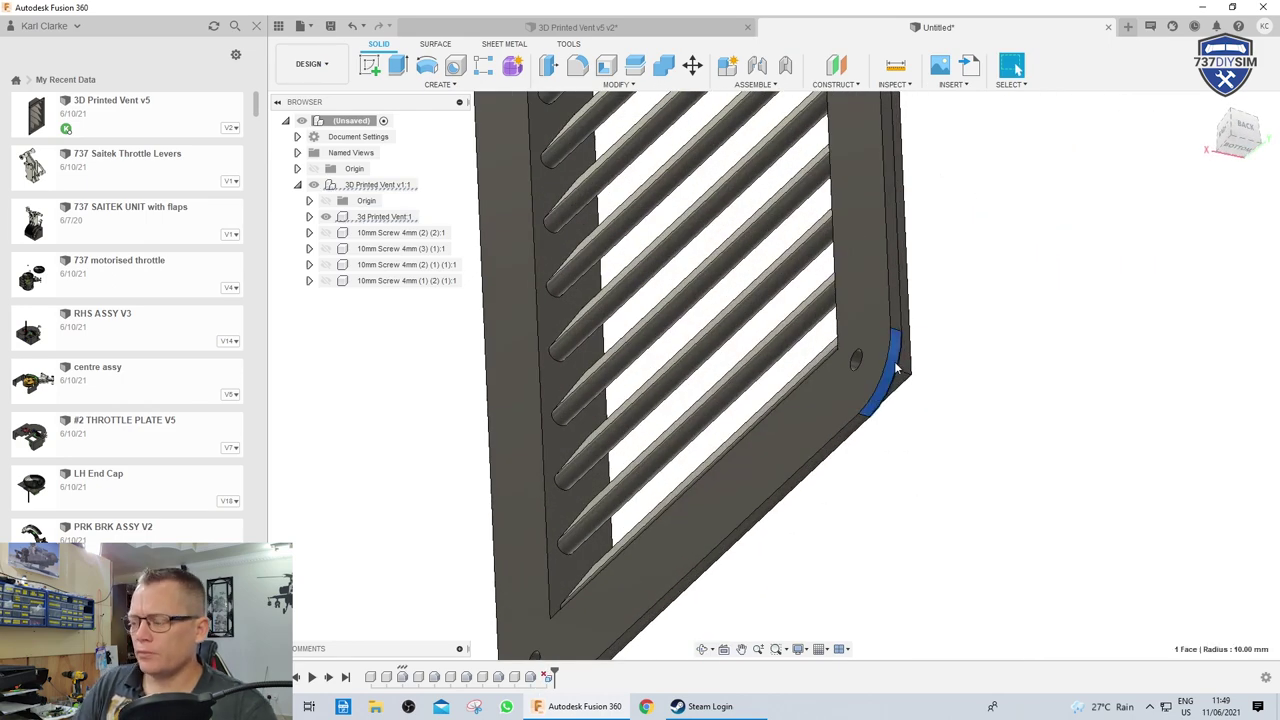
pyautogui.press('Delete')
# Delete the rounded face at a third flange corner and the screw hole beside it
pyautogui.scroll(-3, 911, 372)
pyautogui.keyDown('shift'); pyautogui.moveTo(720, 543); pyautogui.dragTo(768, 466, button='middle'); pyautogui.keyUp('shift')
pyautogui.scroll(1, 645, 660)
pyautogui.scroll(5, 695, 563)
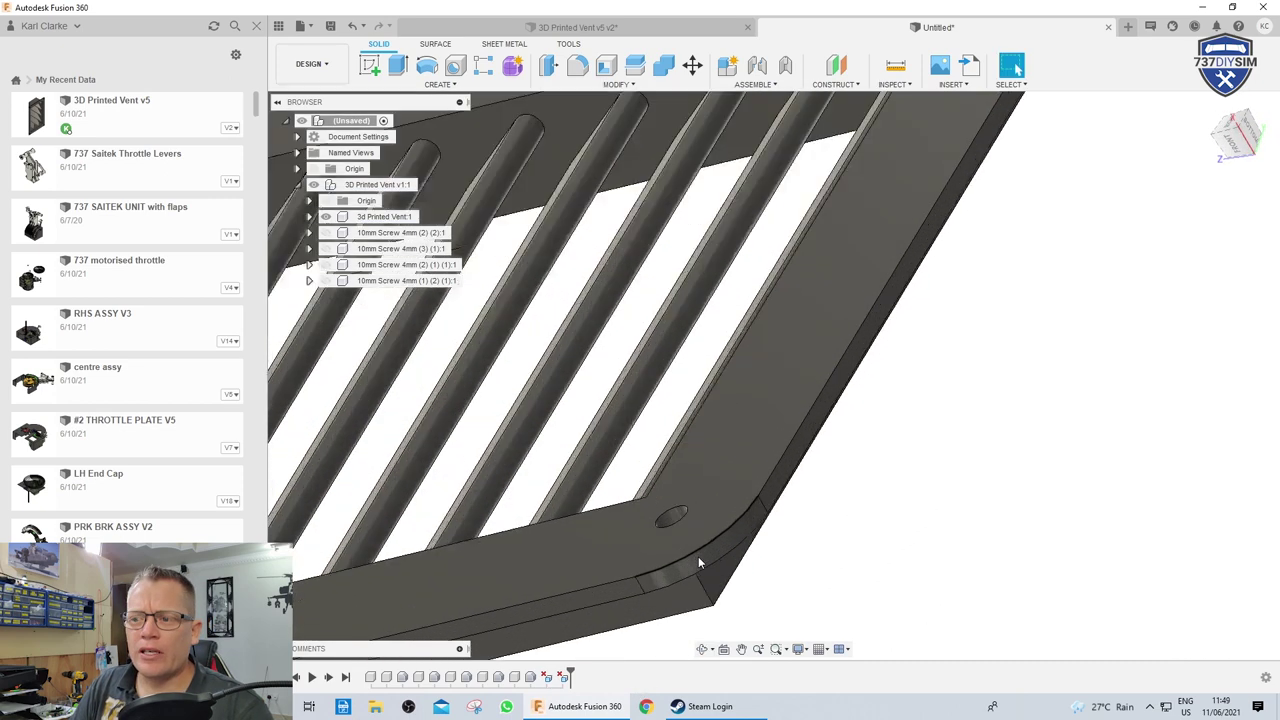
pyautogui.click(698, 565)
pyautogui.press('Delete')
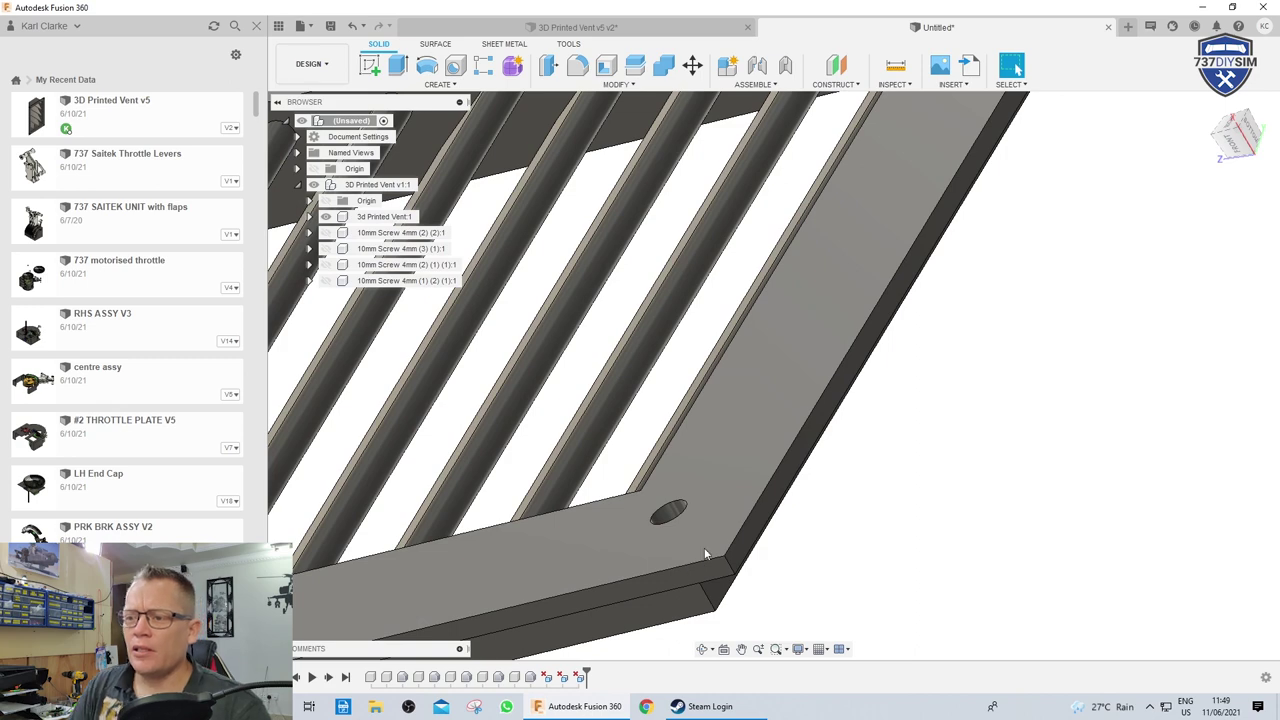
pyautogui.click(671, 516)
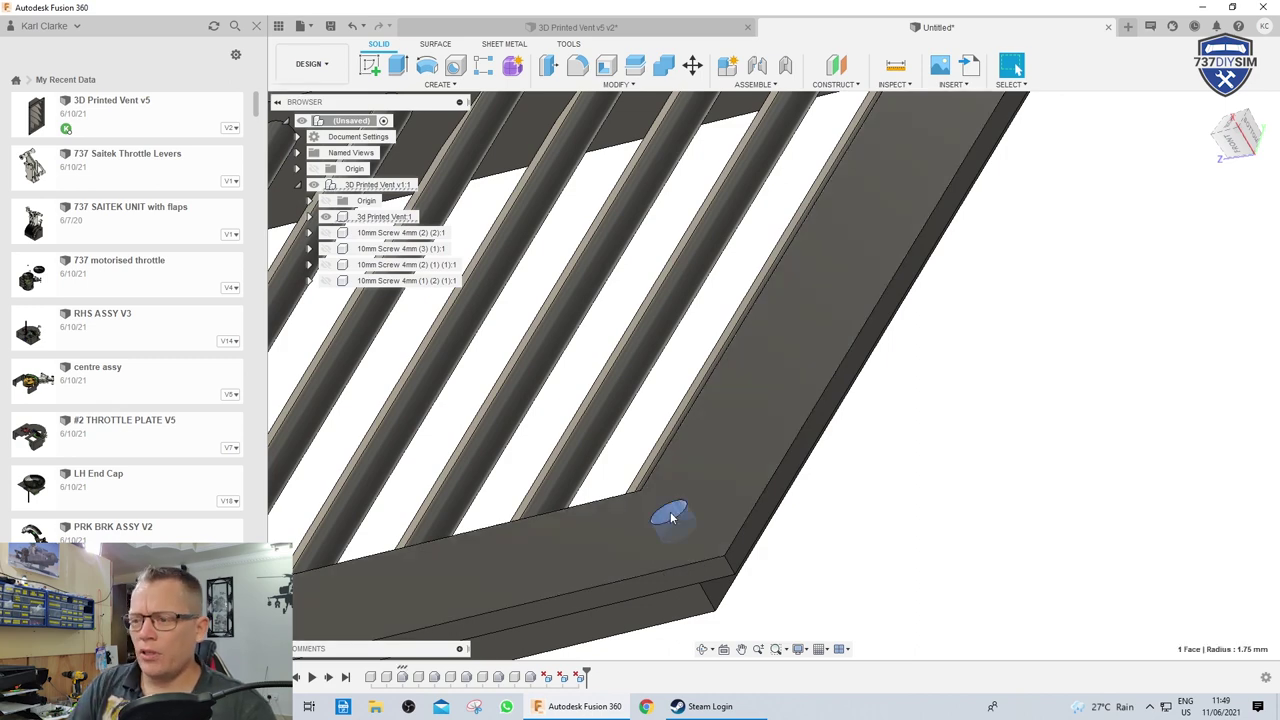
pyautogui.press('Delete')
# Close the vent reference photo, and delete the last rounded flange corner face together with its adjacent screw hole
pyautogui.moveTo(0, 200); pyautogui.dragTo(536, 127)
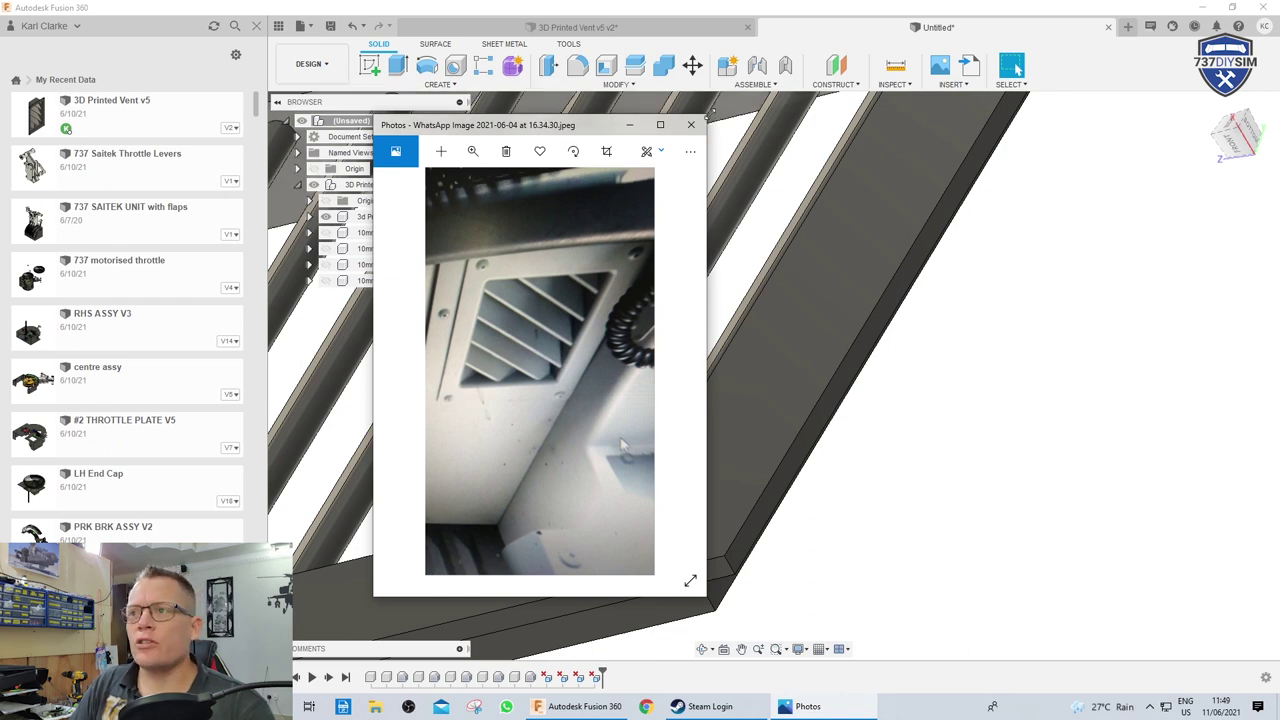
pyautogui.click(690, 124)
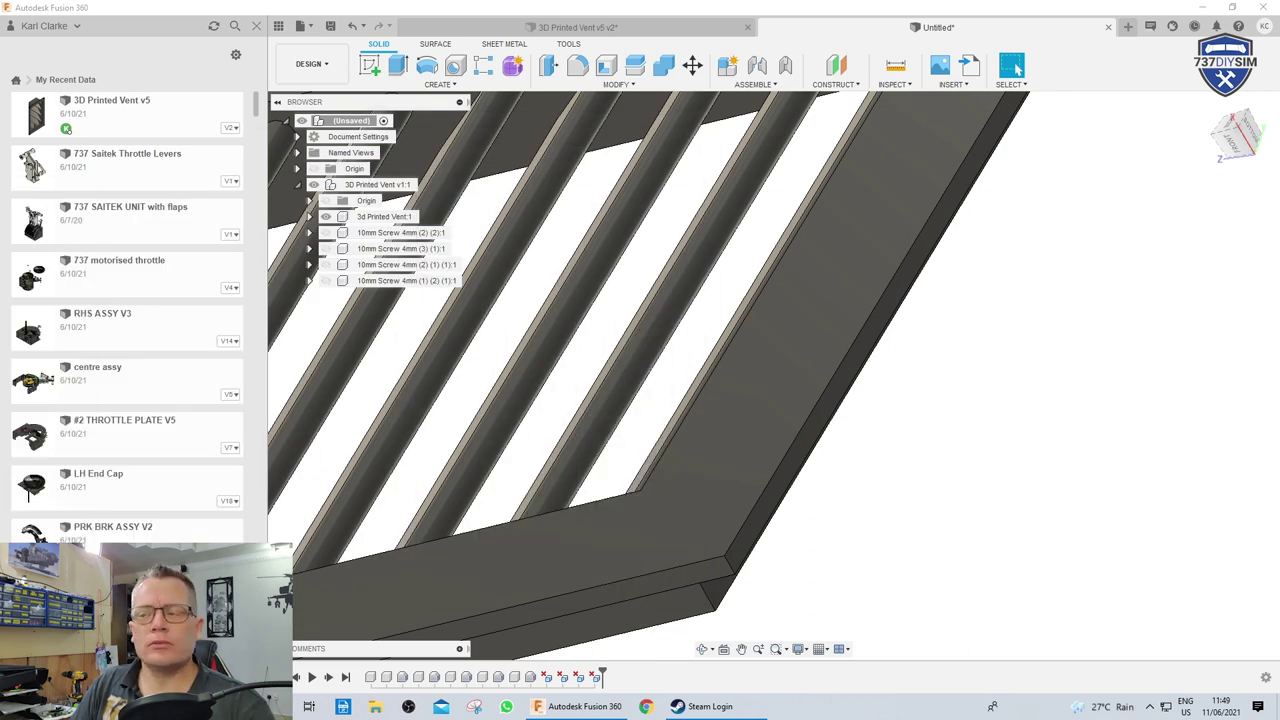
pyautogui.scroll(-5, 891, 480)
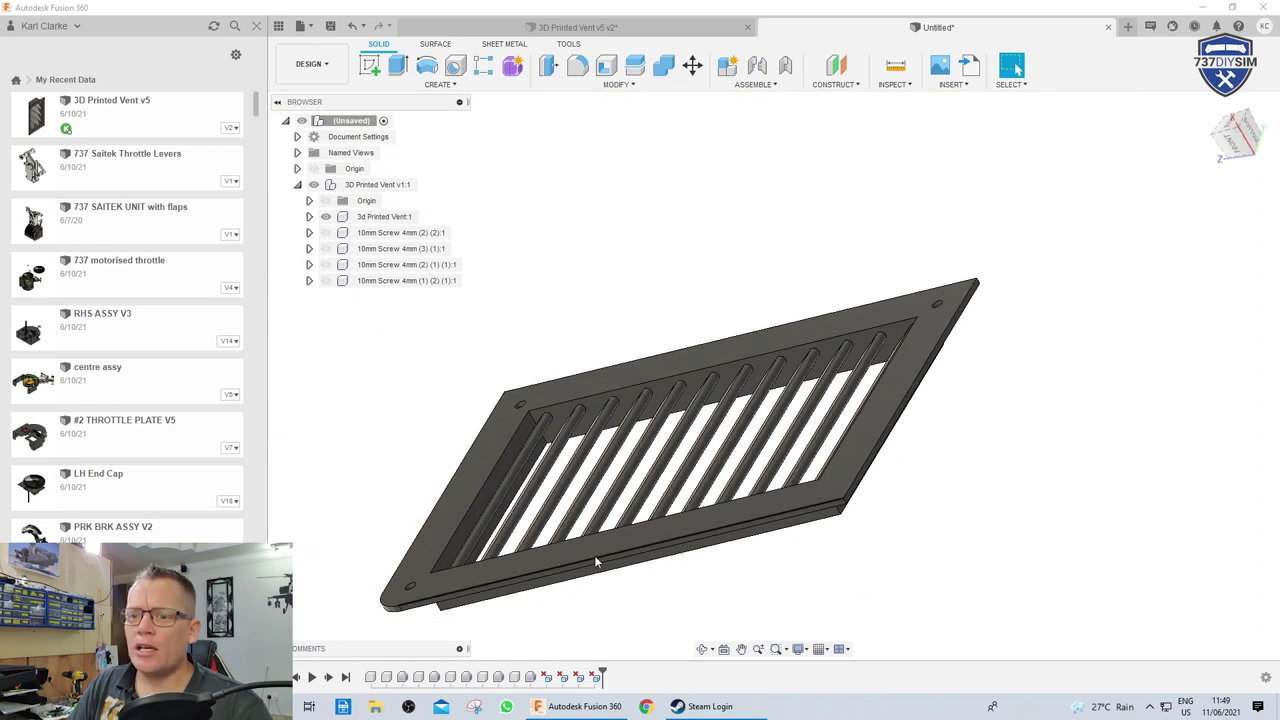
pyautogui.keyDown('shift'); pyautogui.moveTo(596, 563); pyautogui.dragTo(766, 451, button='middle'); pyautogui.keyUp('shift')
pyautogui.scroll(6, 763, 503)
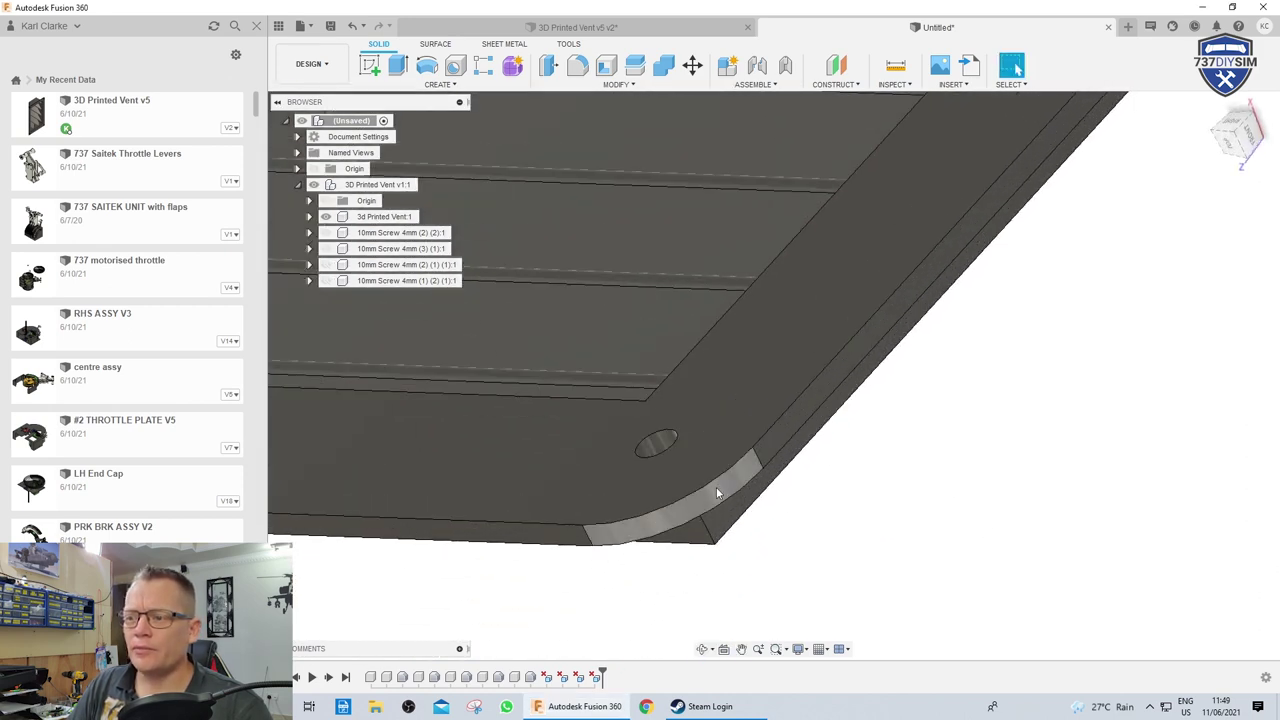
pyautogui.click(716, 492)
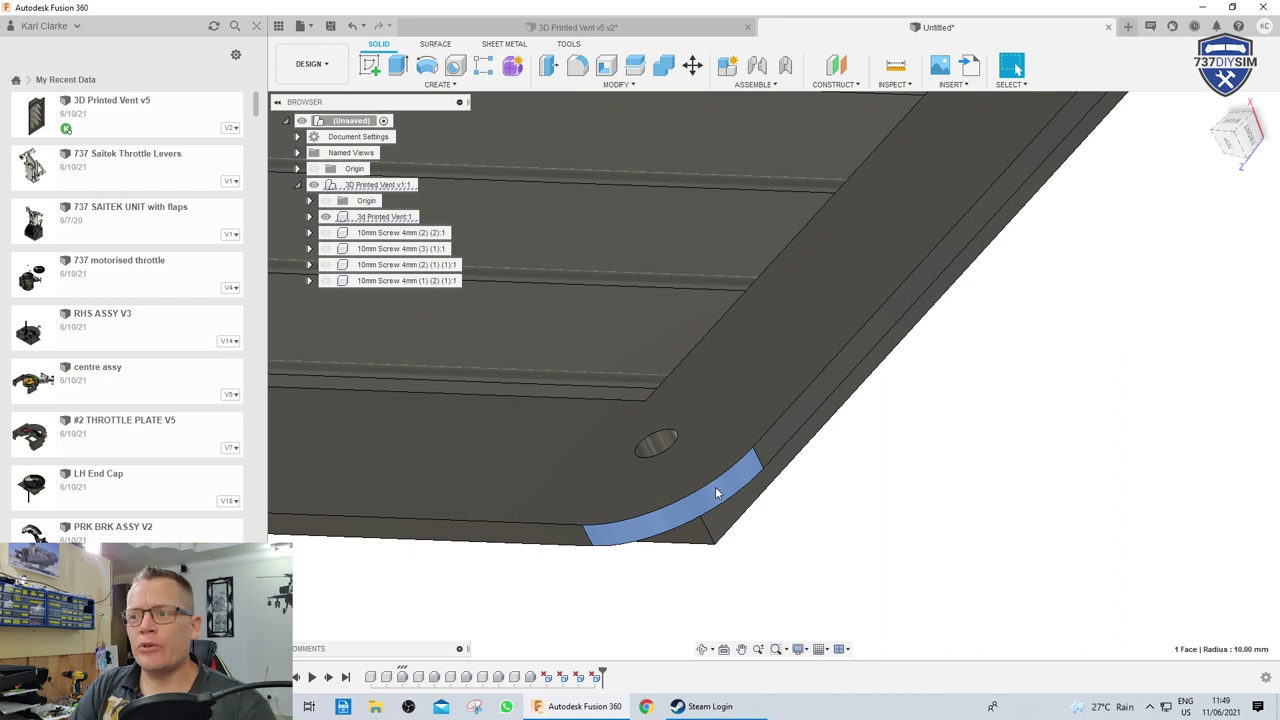
pyautogui.press('Delete')
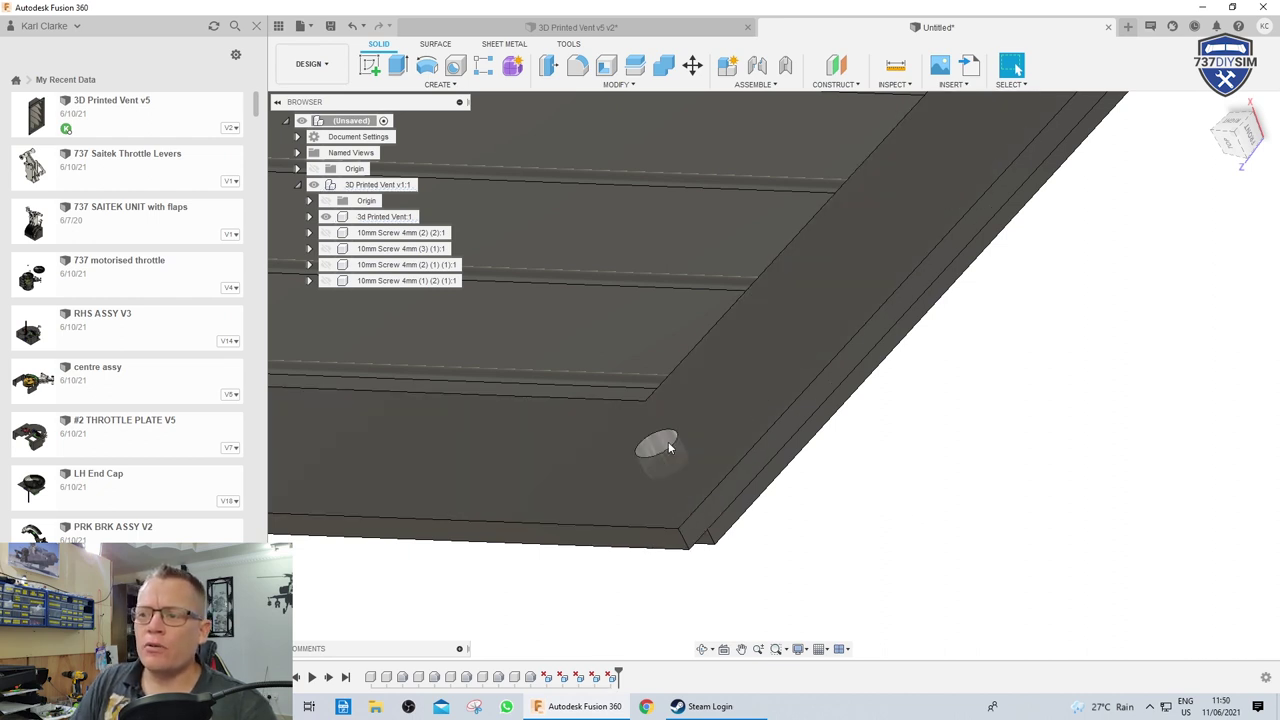
pyautogui.click(658, 445)
pyautogui.press('Delete')
# Delete the two remaining screw holes from the vent flange corners
pyautogui.scroll(-5, 668, 441)
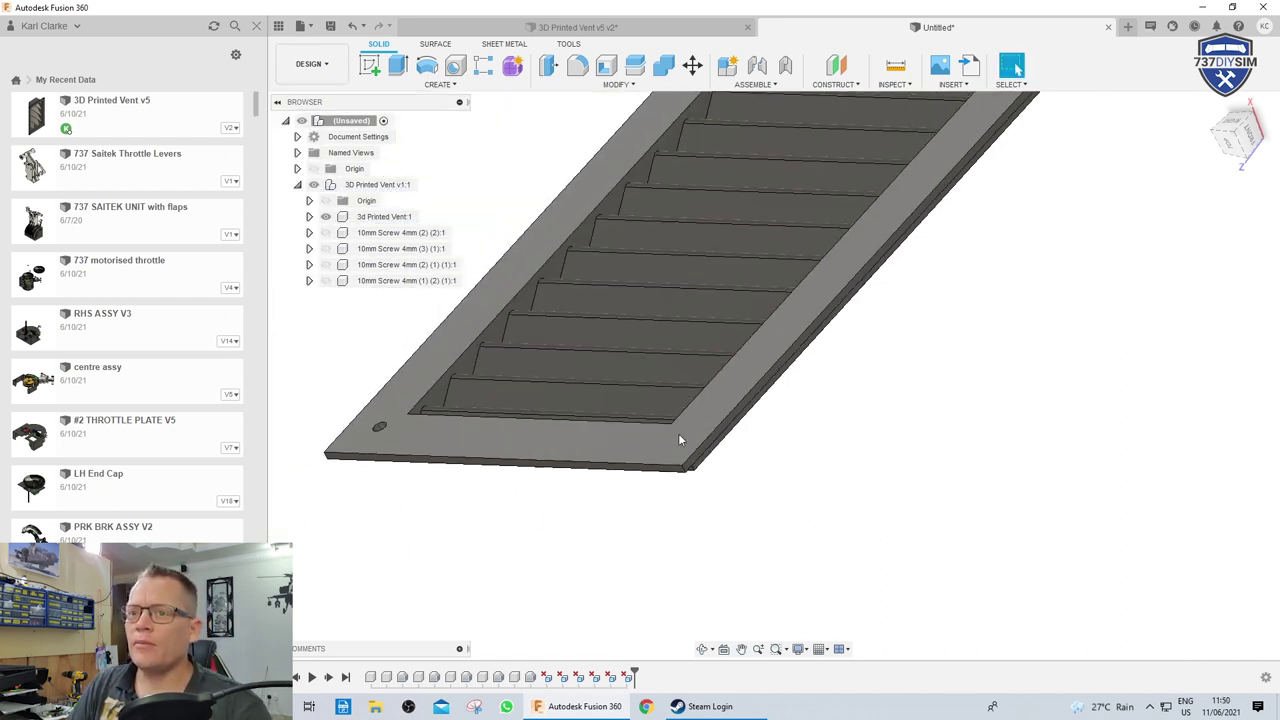
pyautogui.keyDown('shift'); pyautogui.moveTo(343, 462); pyautogui.dragTo(759, 518, button='middle'); pyautogui.keyUp('shift')
pyautogui.scroll(5, 759, 518)
pyautogui.click(743, 530)
pyautogui.press('Delete')
pyautogui.scroll(-5, 743, 530)
pyautogui.scroll(5, 776, 278)
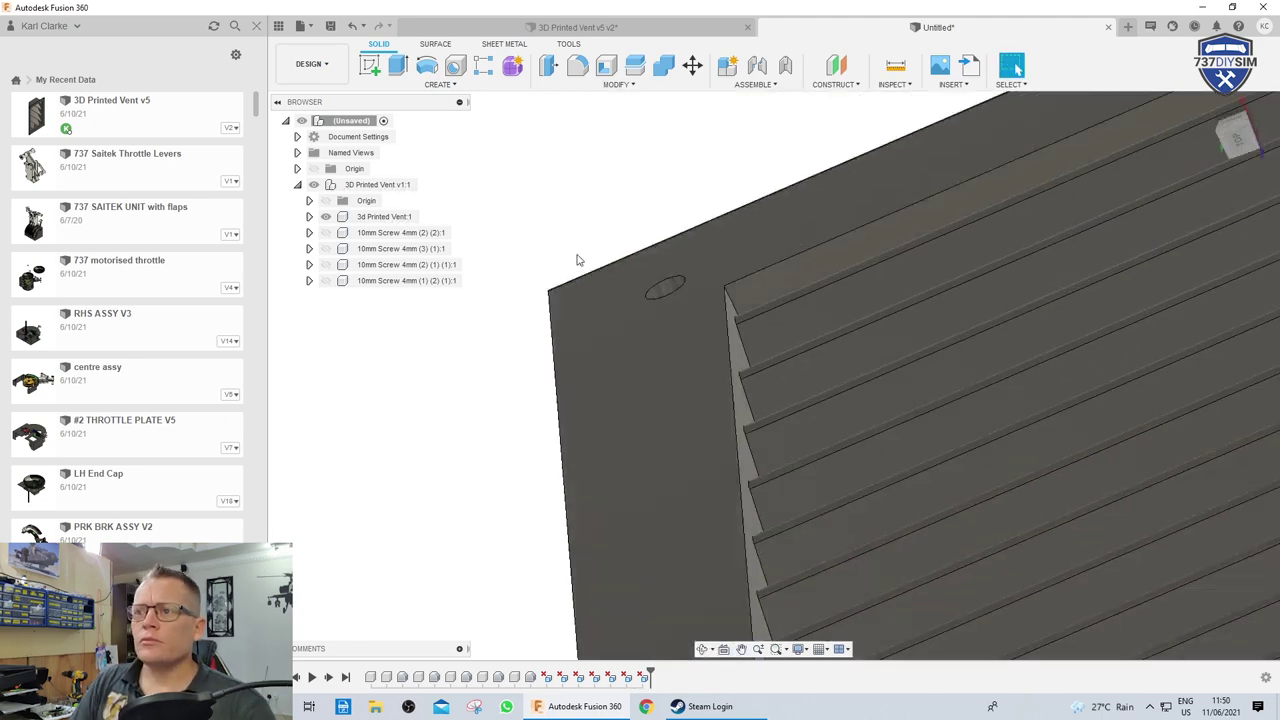
pyautogui.scroll(-5, 826, 465)
pyautogui.keyDown('shift'); pyautogui.moveTo(826, 465); pyautogui.dragTo(714, 325, button='middle'); pyautogui.keyUp('shift')
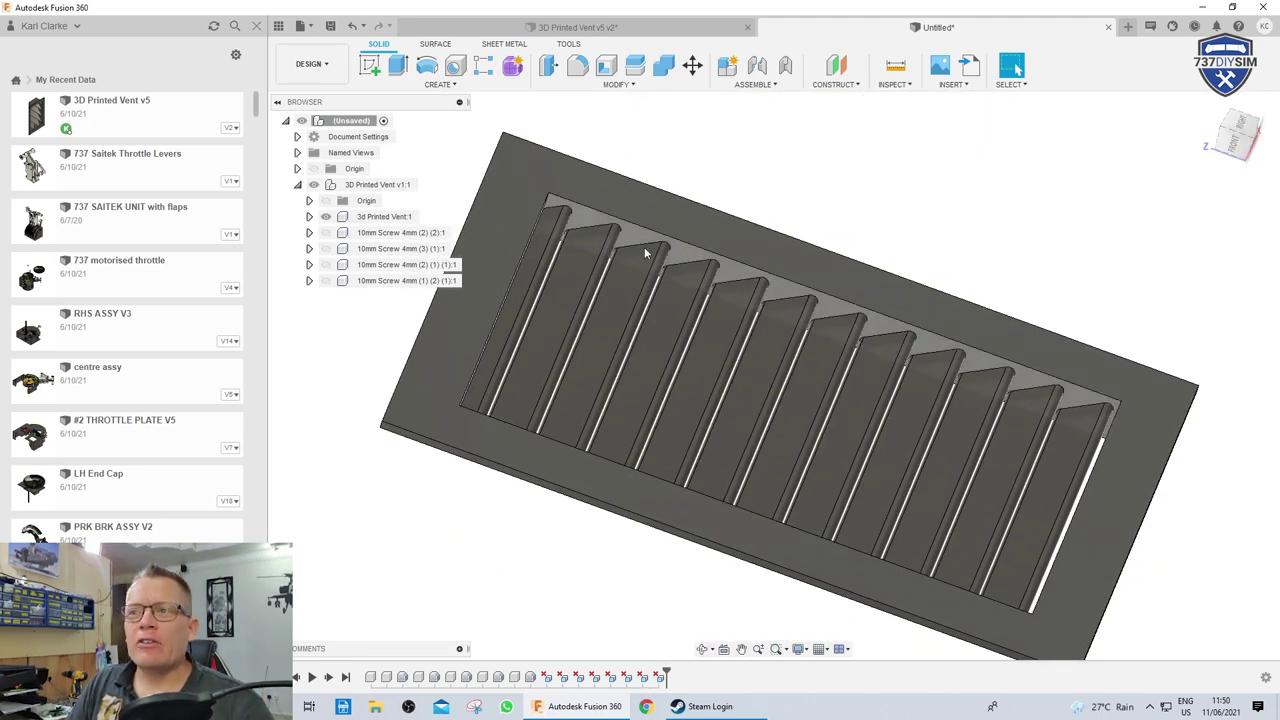
# Split the vent body using the opening's inner wall face along one long side, with the splitting tool extended
pyautogui.click(652, 352)
pyautogui.click(825, 424)
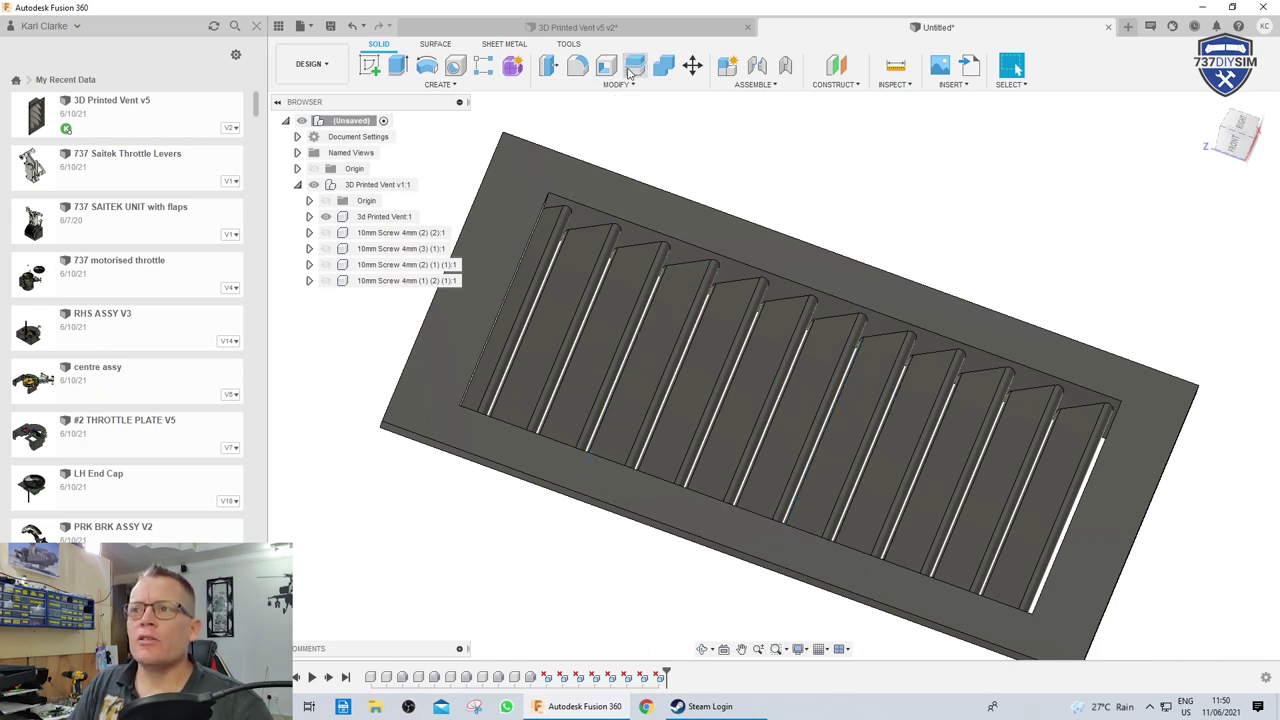
pyautogui.click(632, 68)
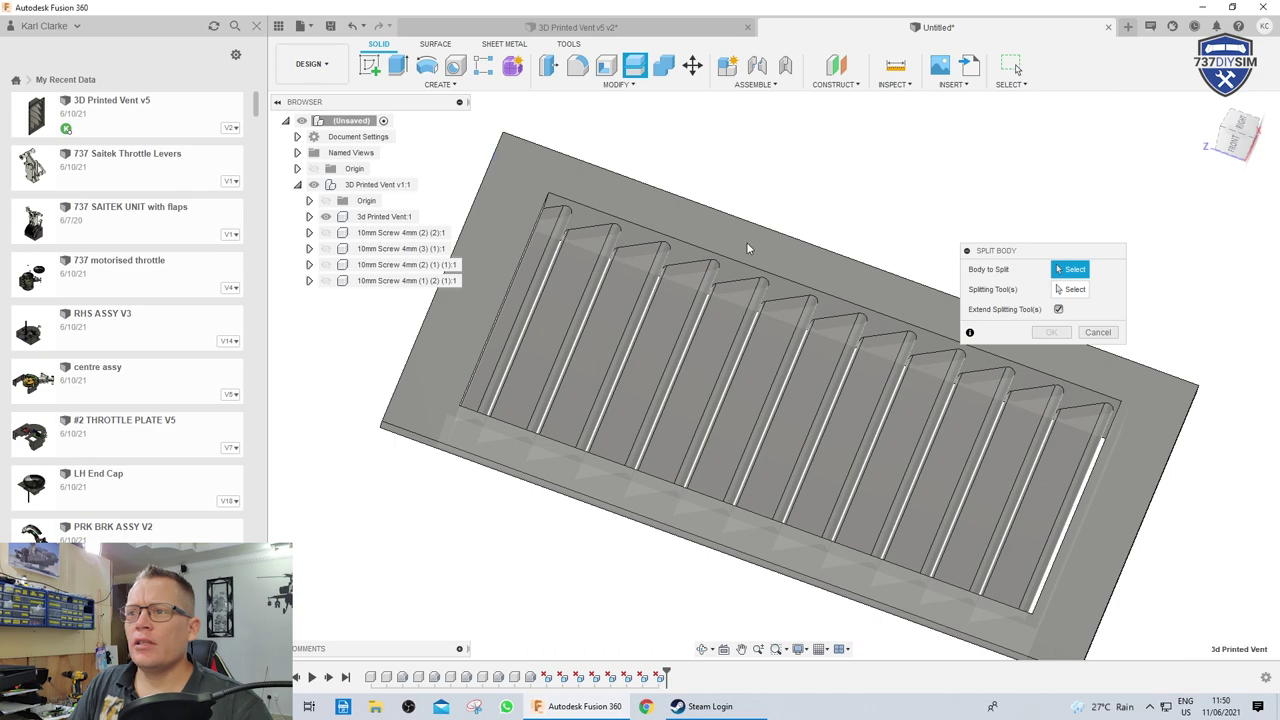
pyautogui.click(750, 250)
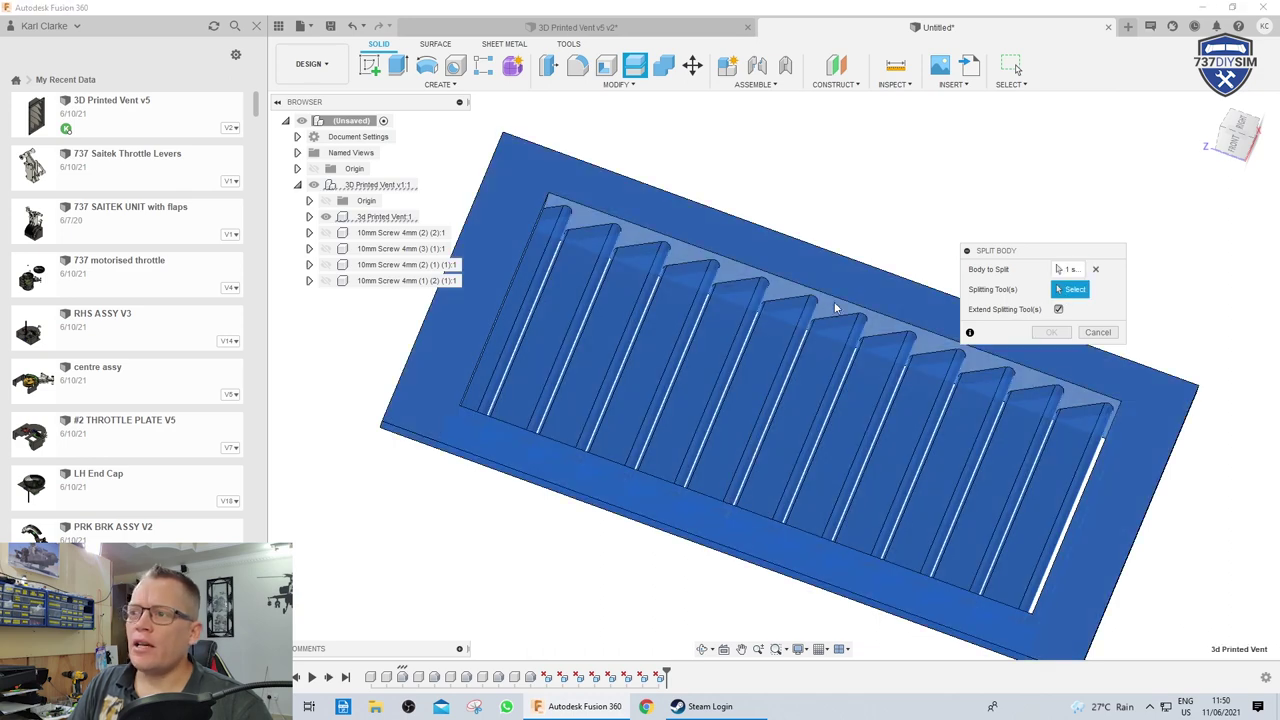
pyautogui.click(880, 320)
pyautogui.click(1048, 333)
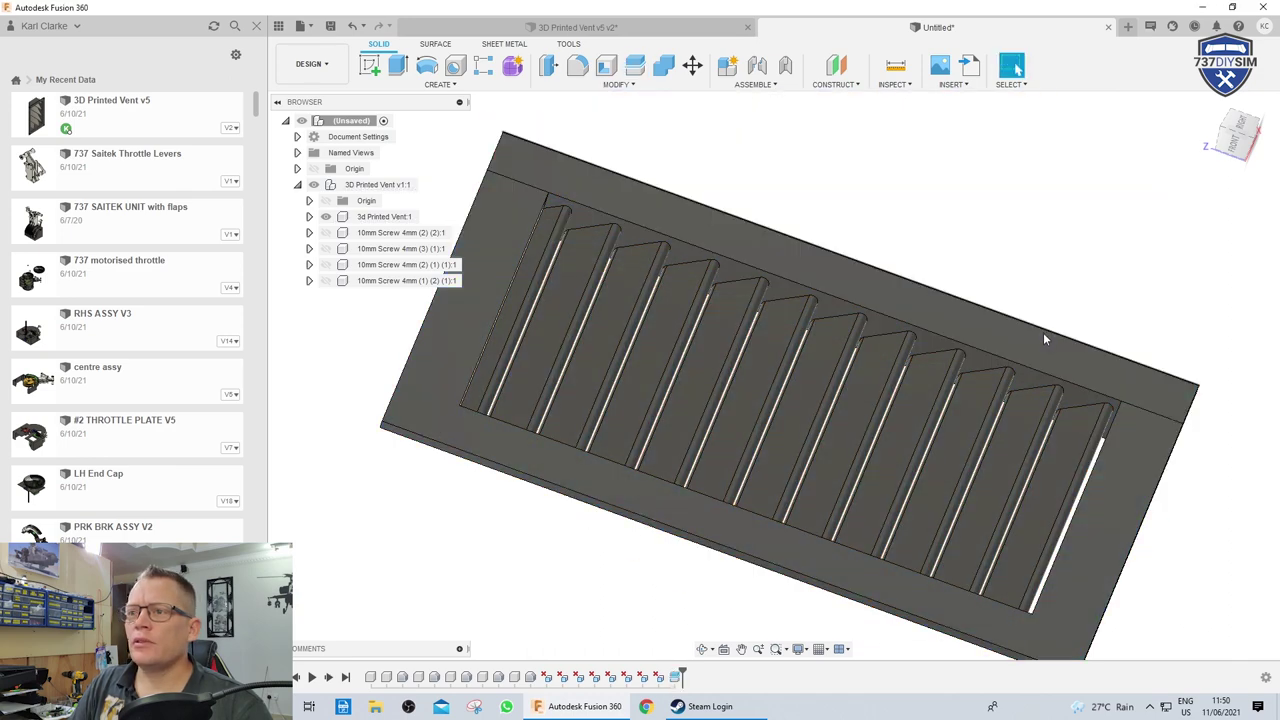
# Split the main vent body again using the opening's inner wall face along the opposite long side
pyautogui.keyDown('shift'); pyautogui.moveTo(1038, 339); pyautogui.dragTo(779, 392, button='middle'); pyautogui.keyUp('shift')
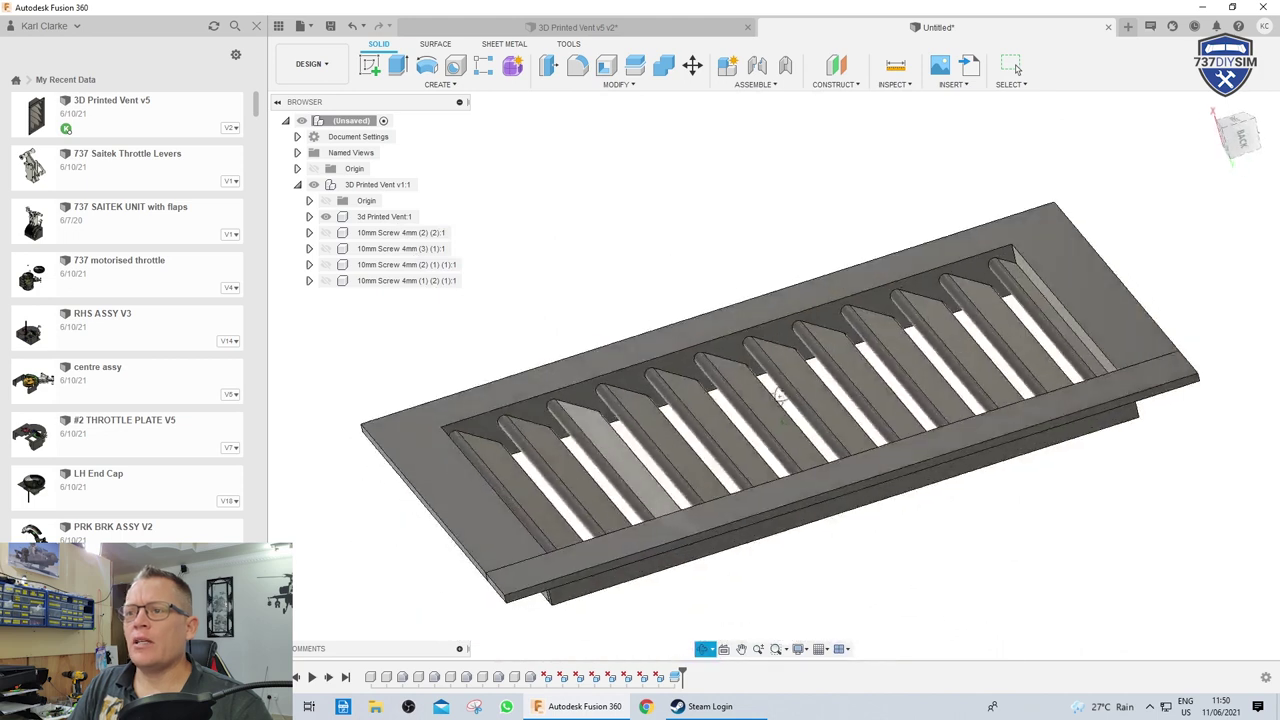
pyautogui.click(634, 65)
pyautogui.click(768, 342)
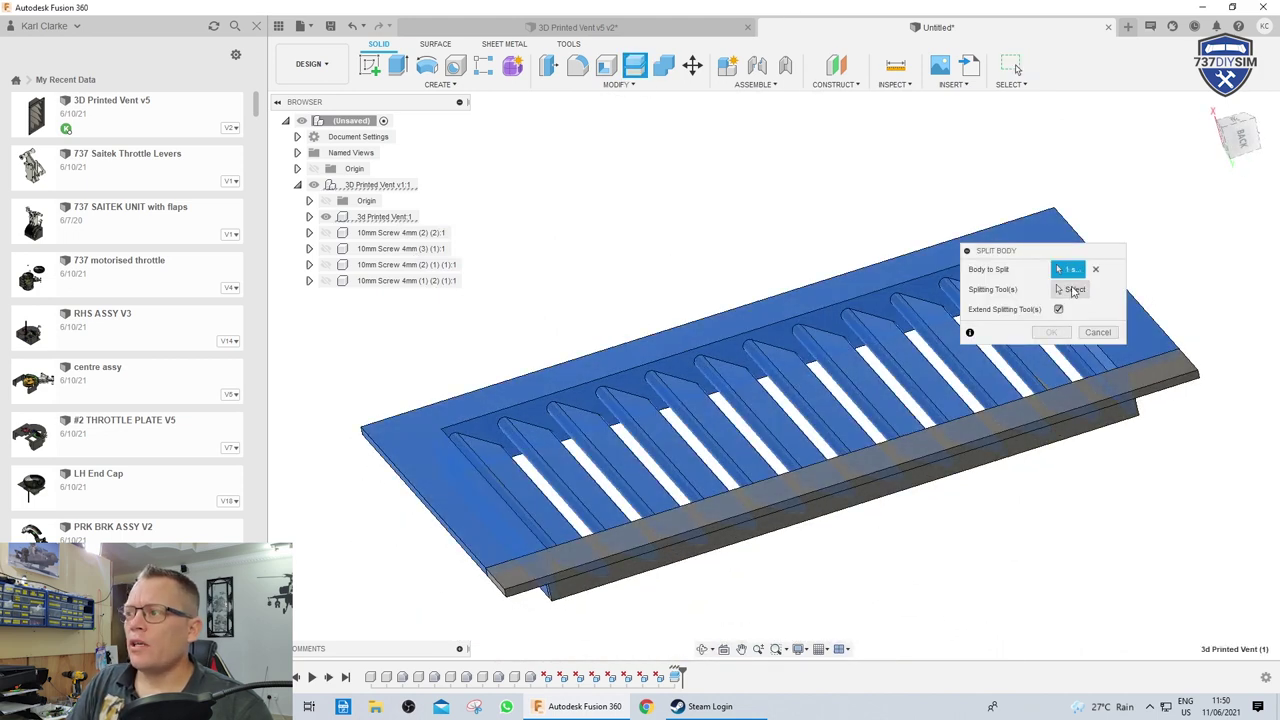
pyautogui.click(790, 338)
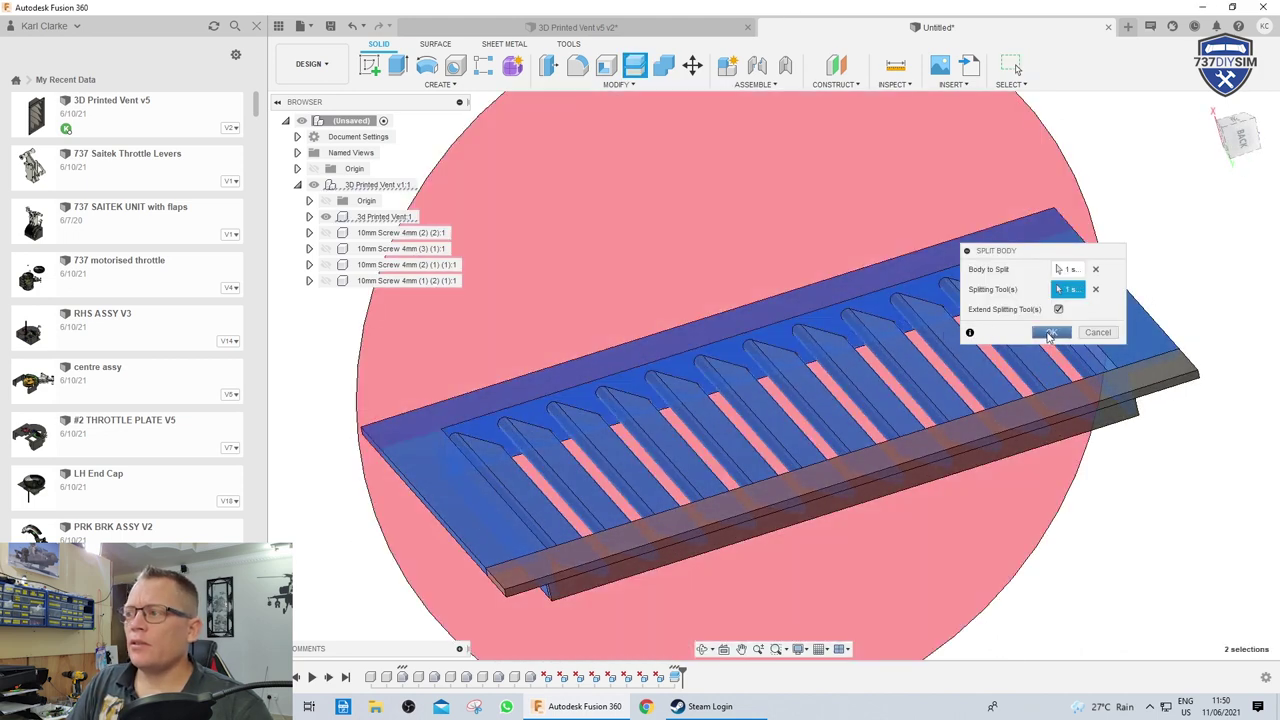
pyautogui.click(1049, 332)
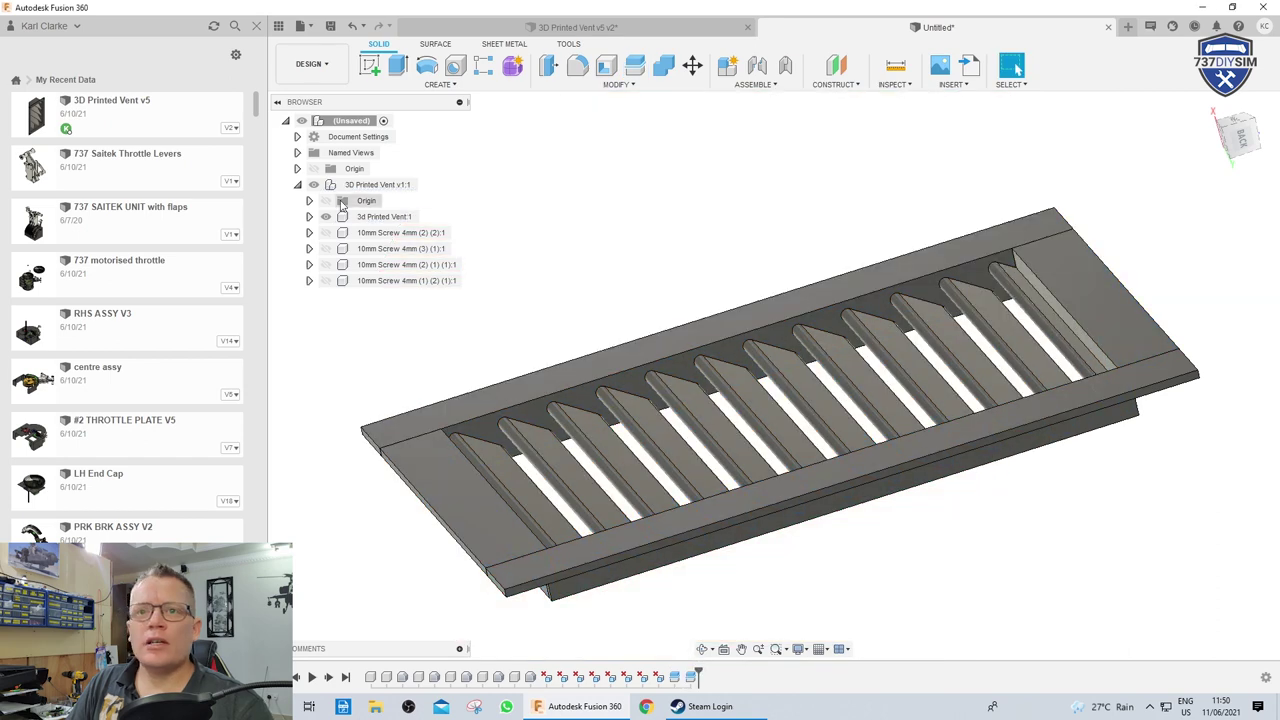
# List the bodies of the 3d Printed Vent component and hide the four frame bodies, leaving the louvre slats shown
pyautogui.click(705, 413)
pyautogui.click(309, 217)
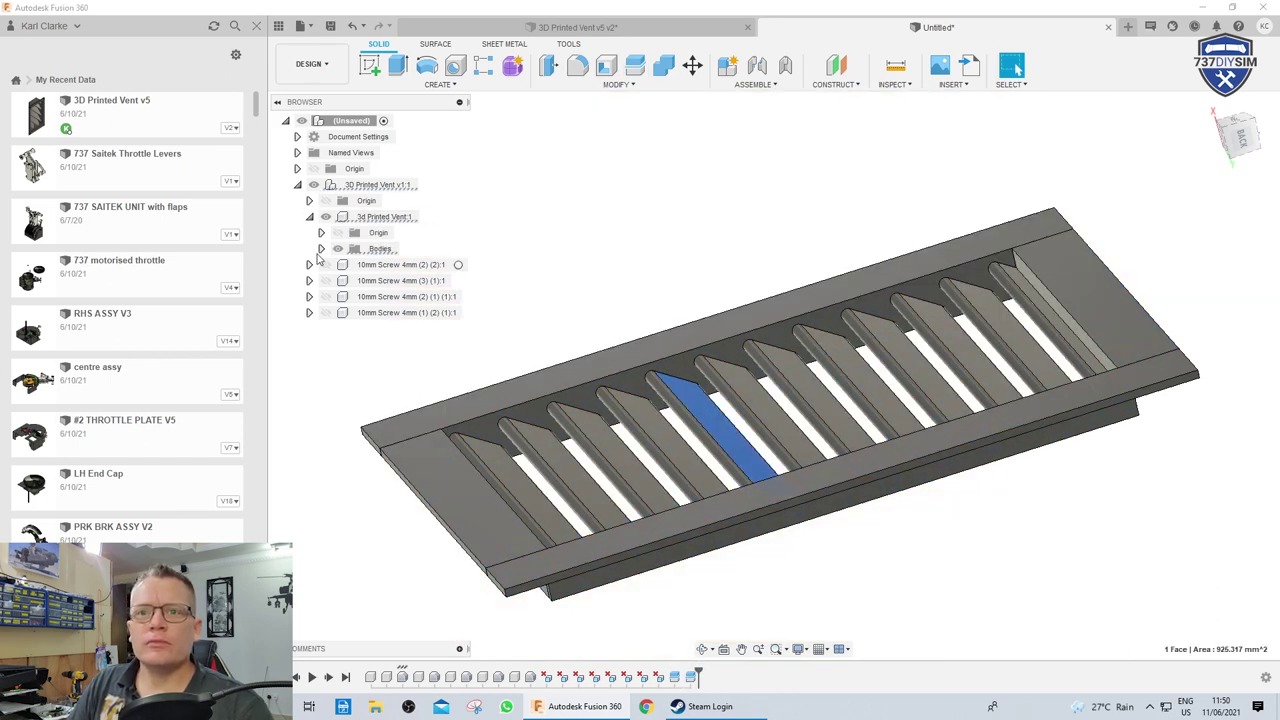
pyautogui.click(321, 249)
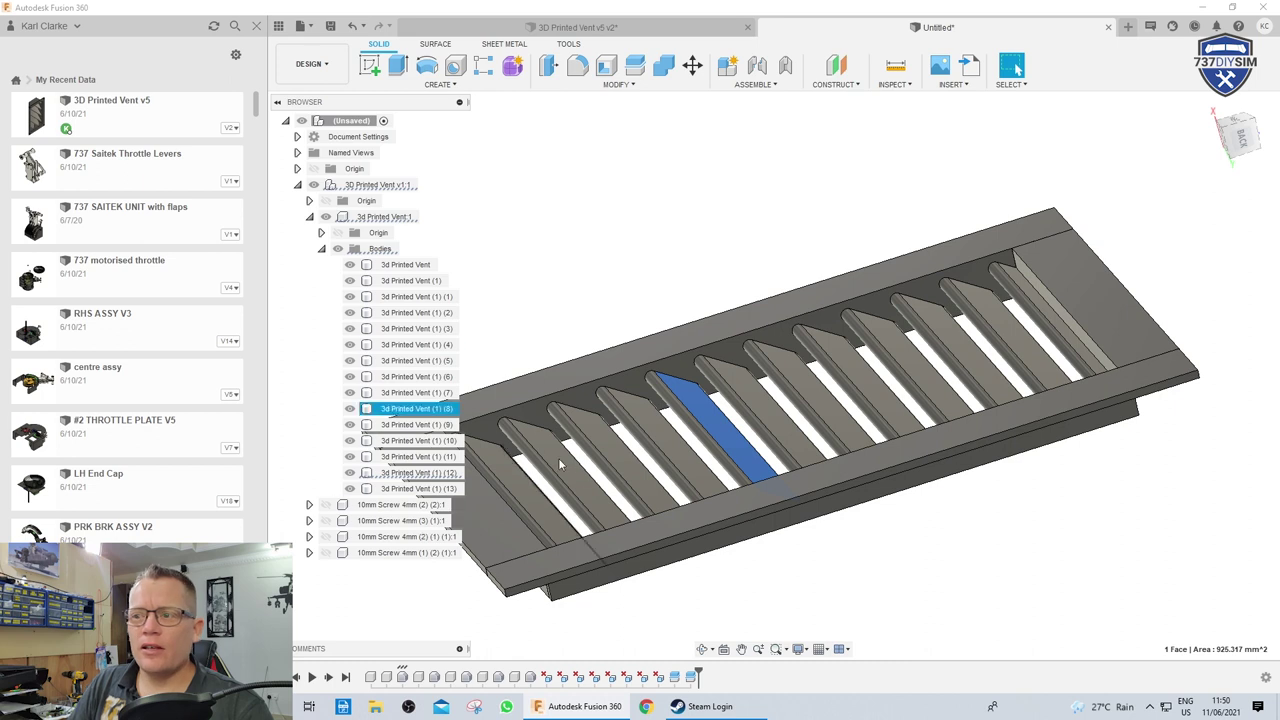
pyautogui.click(776, 314)
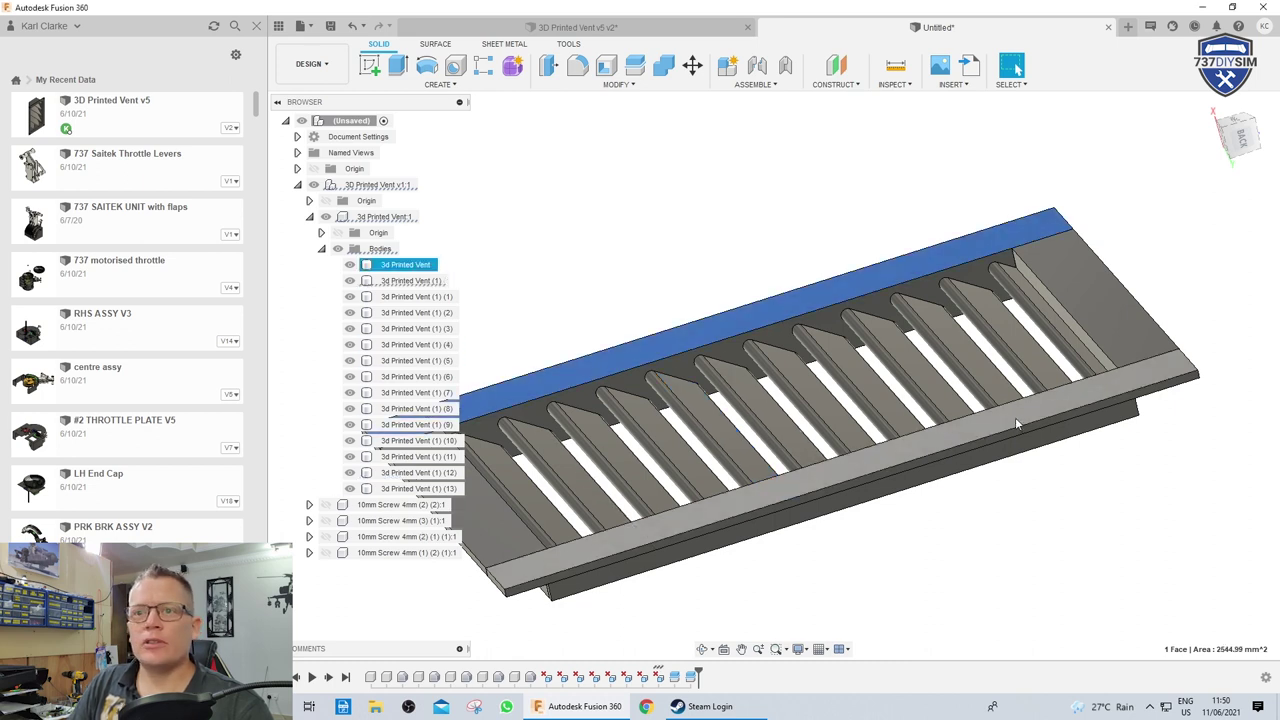
pyautogui.click(1015, 420)
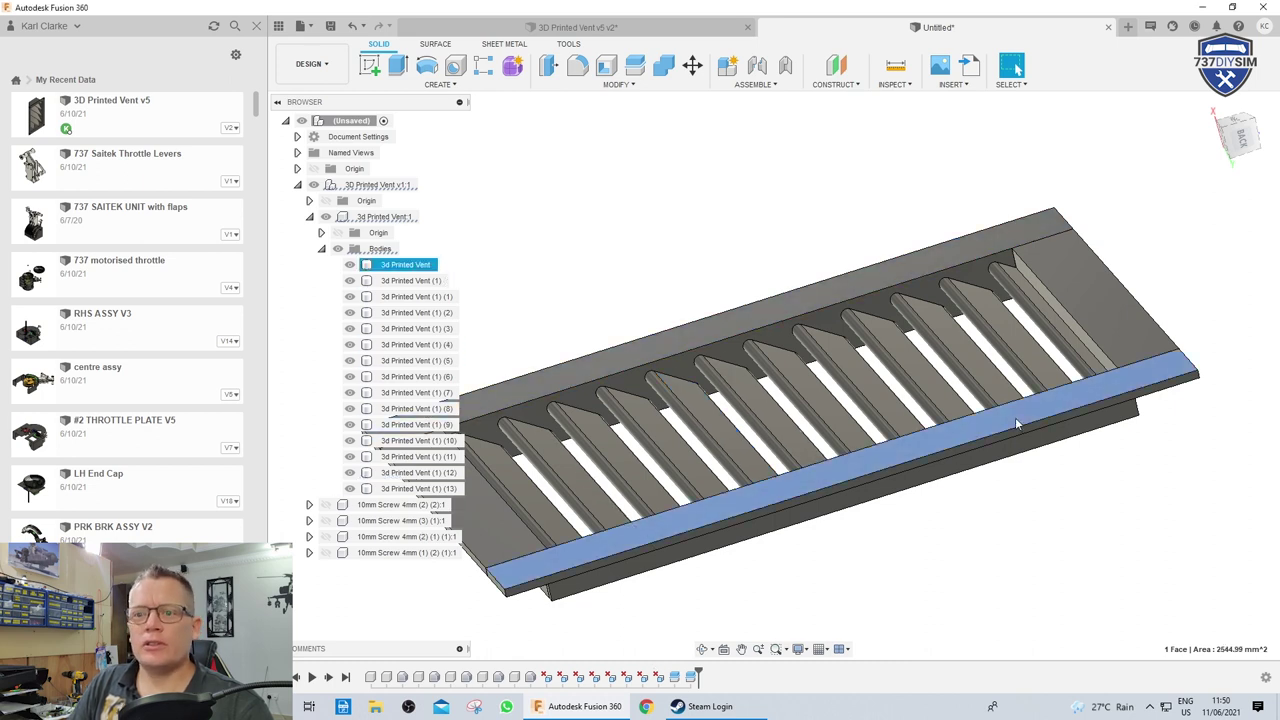
pyautogui.click(349, 265)
pyautogui.click(681, 342)
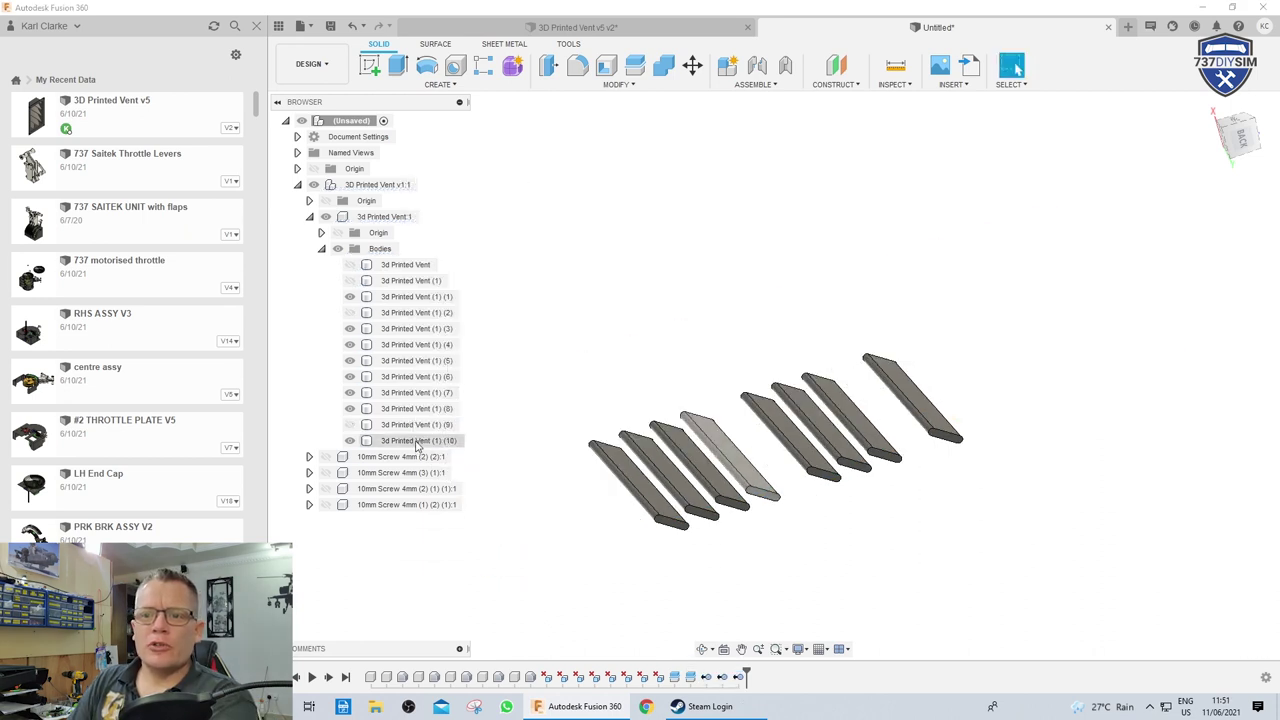
# Remove the slat bodies 3d Printed Vent (1) (10), (1) (8) and (1) (7)
pyautogui.rightClick(418, 446)
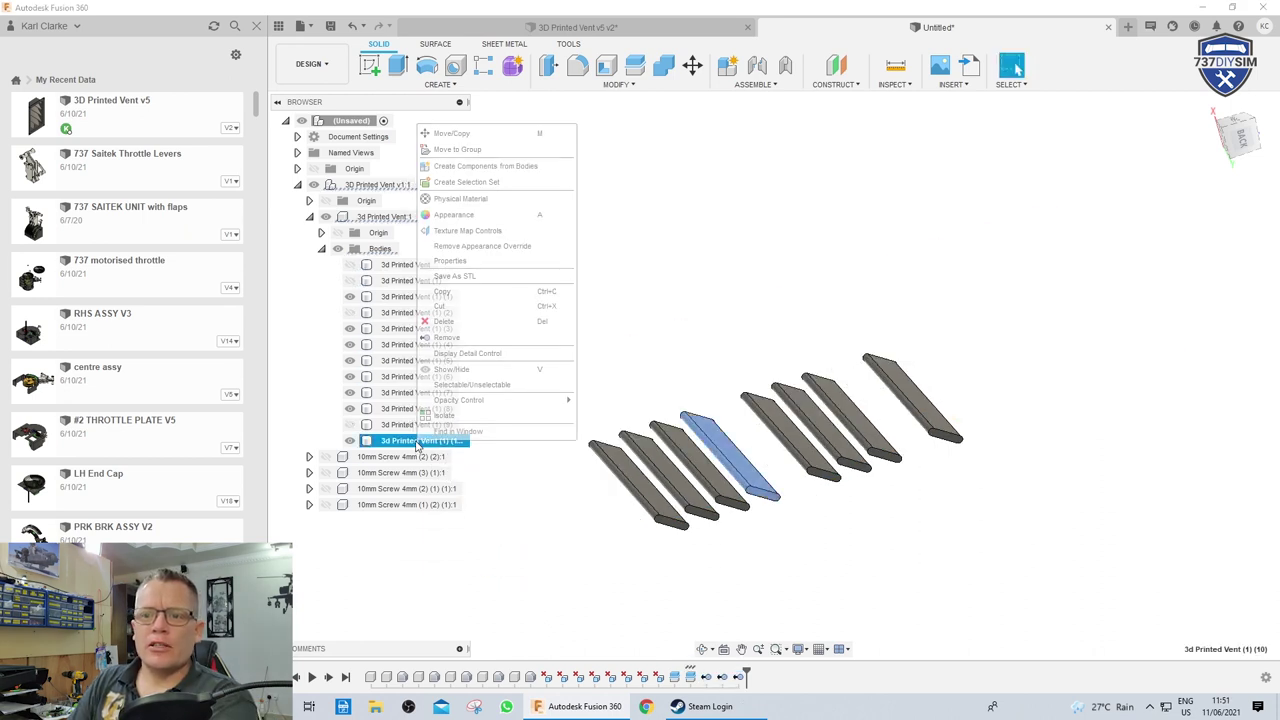
pyautogui.click(470, 342)
pyautogui.click(415, 408)
pyautogui.rightClick(410, 407)
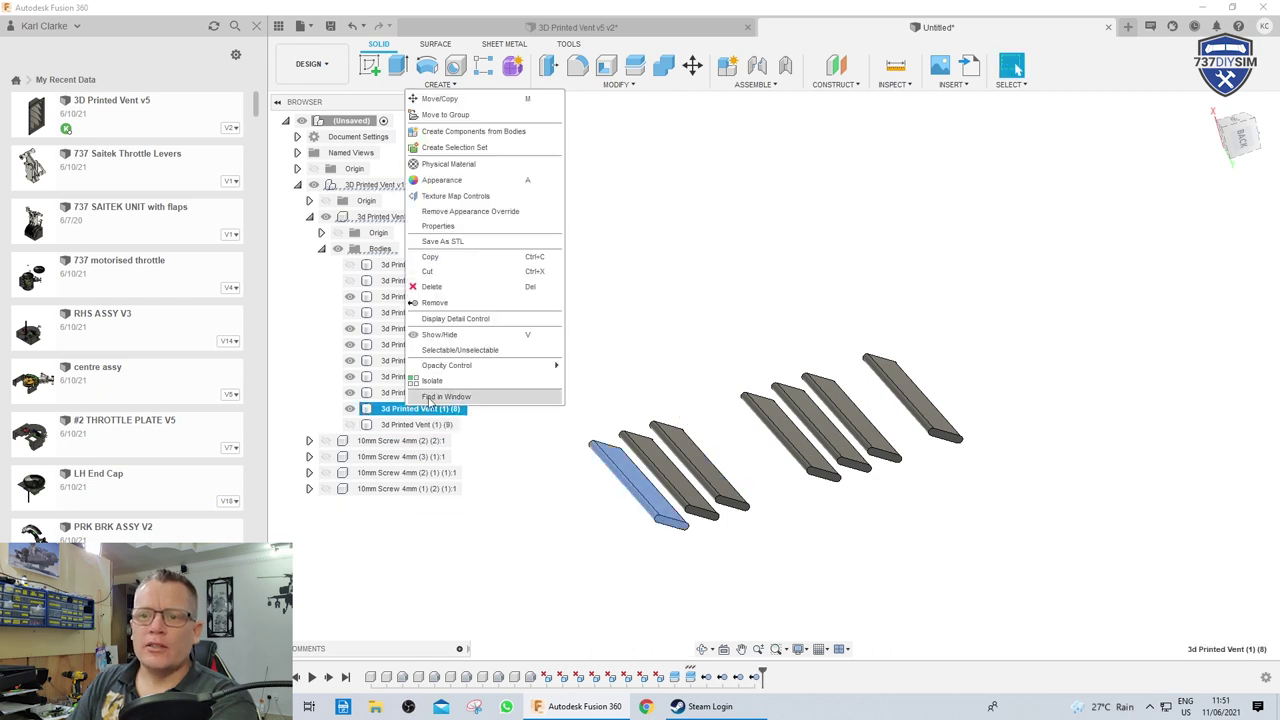
pyautogui.click(454, 304)
pyautogui.click(415, 392)
pyautogui.rightClick(414, 395)
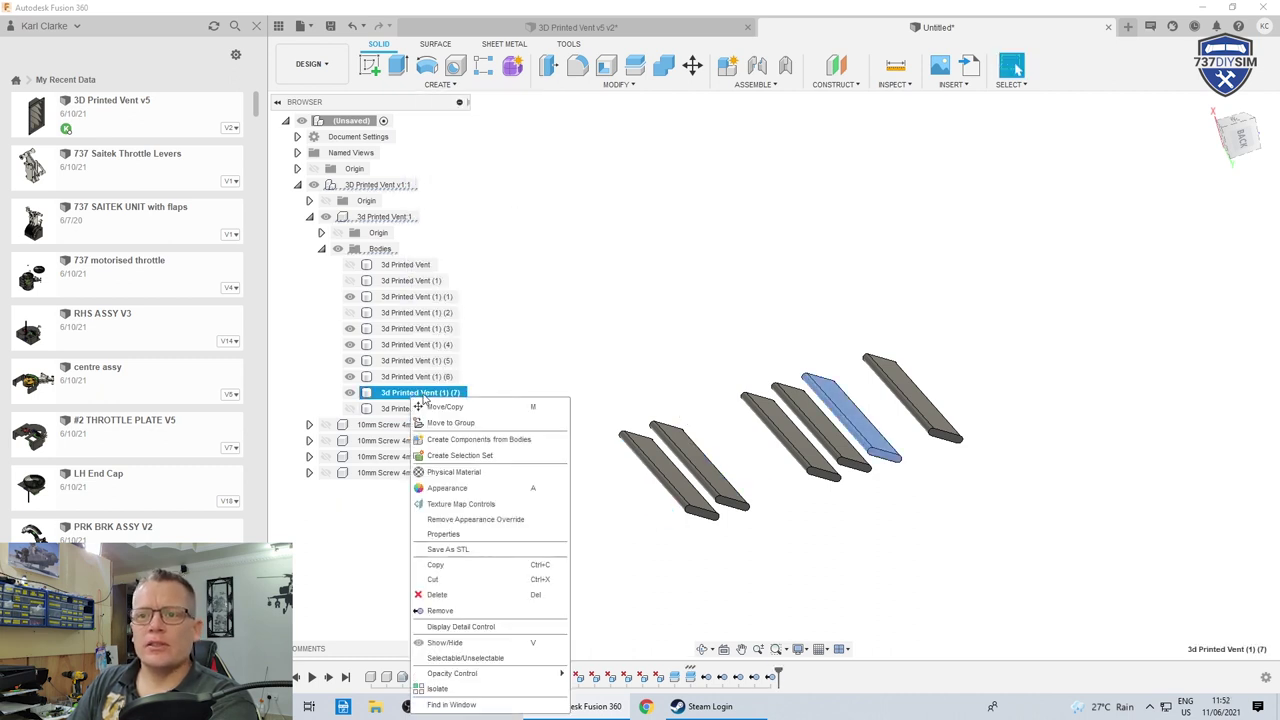
pyautogui.click(465, 596)
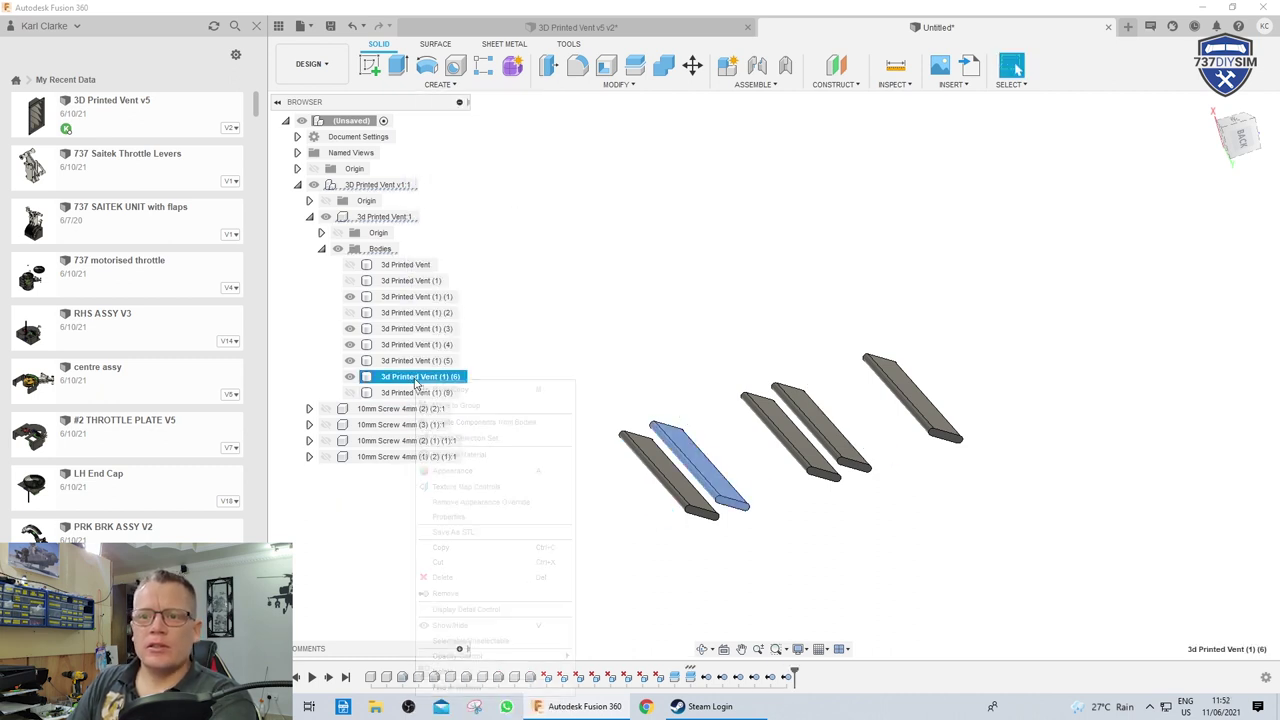
# Remove the slat bodies 3d Printed Vent (1) (6) and (1) (5)
pyautogui.click(614, 380)
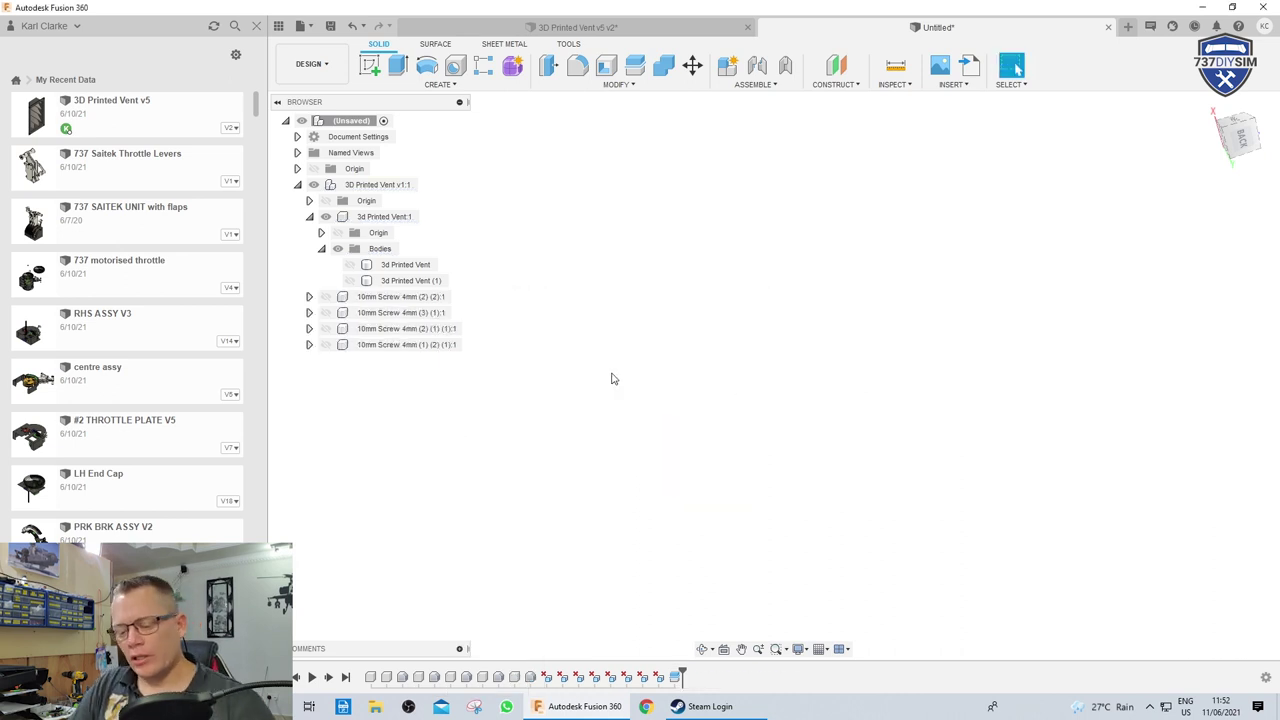
pyautogui.hotkey('ctrl', 'z')
pyautogui.rightClick(417, 377)
pyautogui.click(455, 588)
pyautogui.rightClick(394, 360)
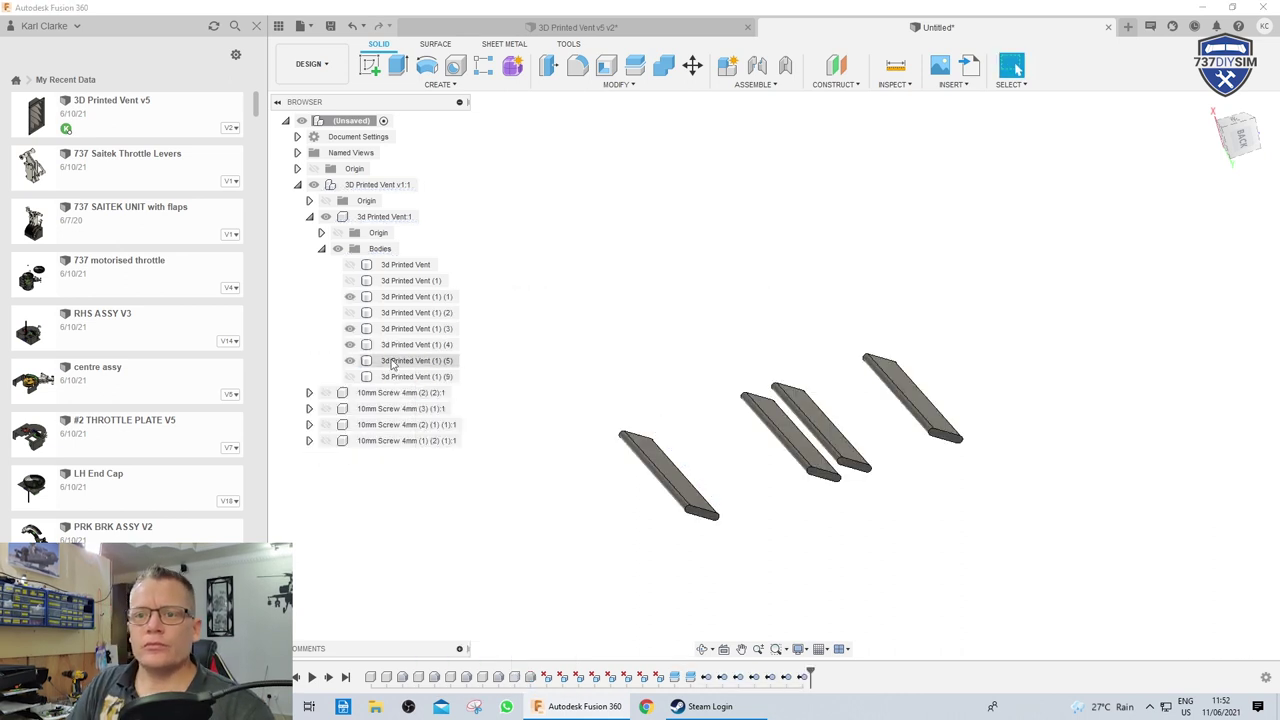
pyautogui.click(435, 570)
# Remove the last slat bodies 3d Printed Vent (1) (4), (1) (3) and (1) (1)
pyautogui.rightClick(396, 330)
pyautogui.click(432, 548)
pyautogui.click(400, 328)
pyautogui.rightClick(400, 328)
pyautogui.click(432, 542)
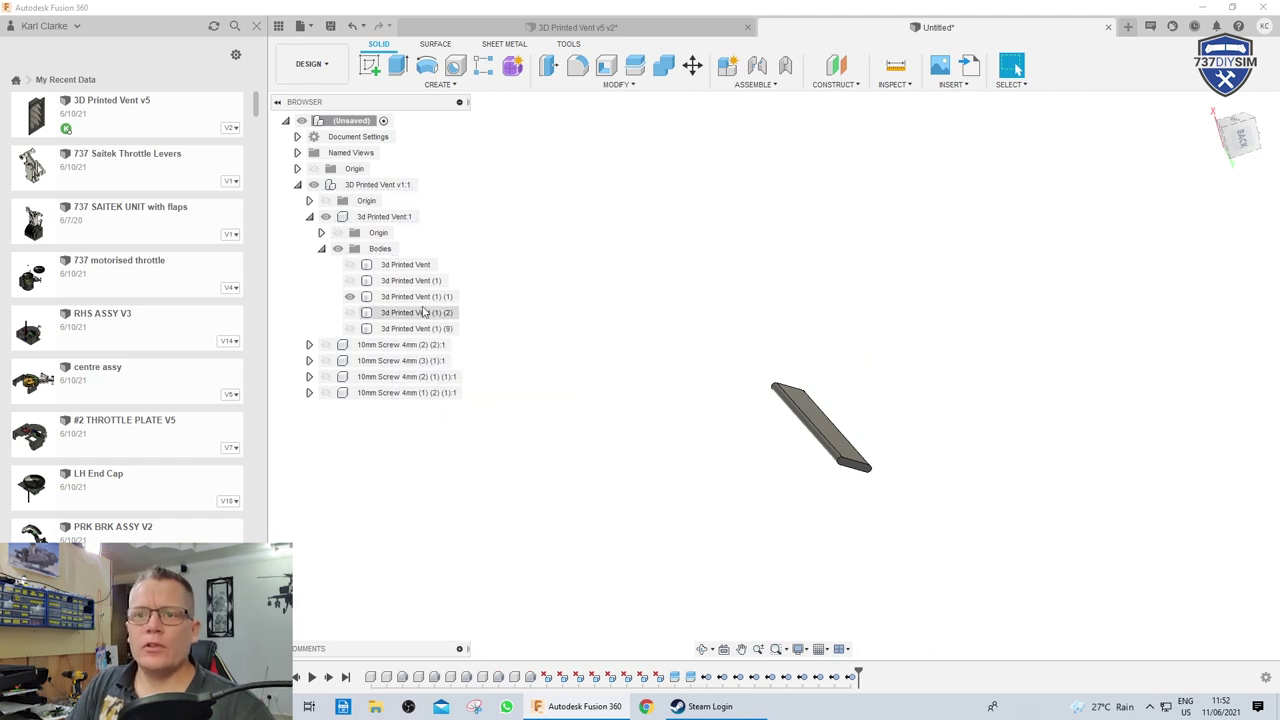
pyautogui.click(400, 296)
pyautogui.rightClick(400, 296)
pyautogui.click(432, 510)
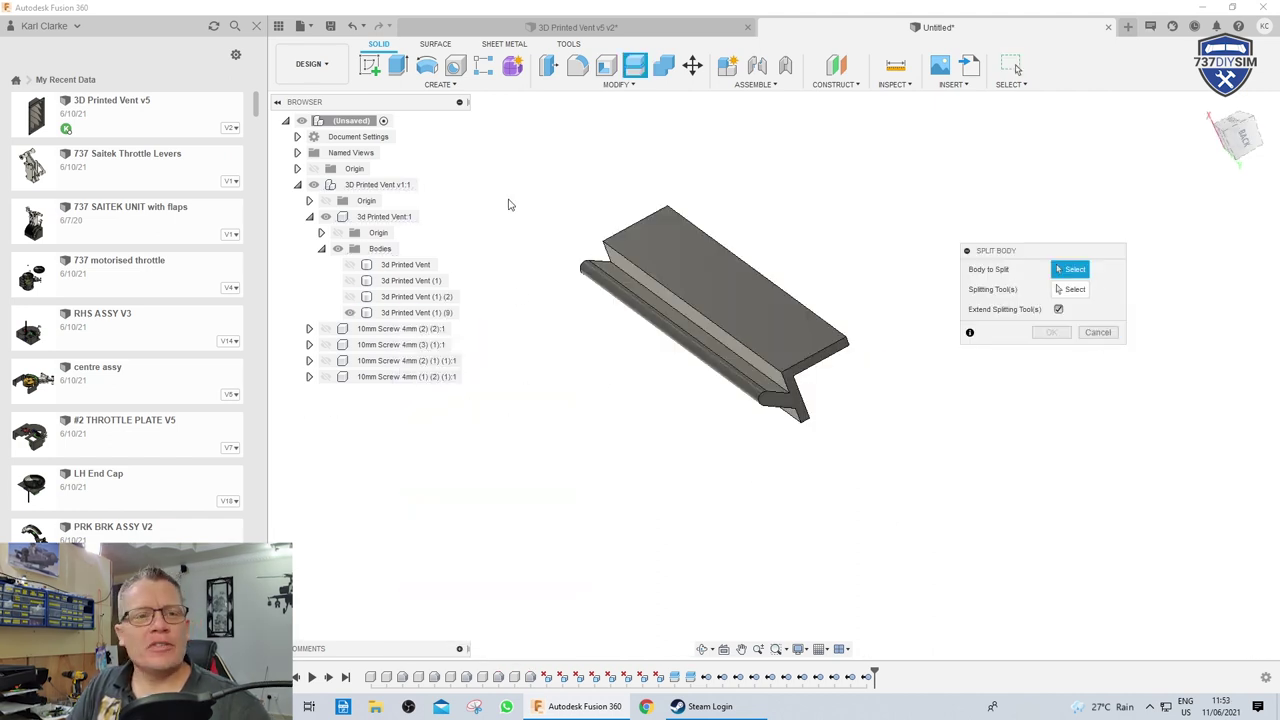
# Try to split the end body 3d Printed Vent (1) (9) along its wall face to separate the leftover slat
pyautogui.scroll(4, 755, 395)
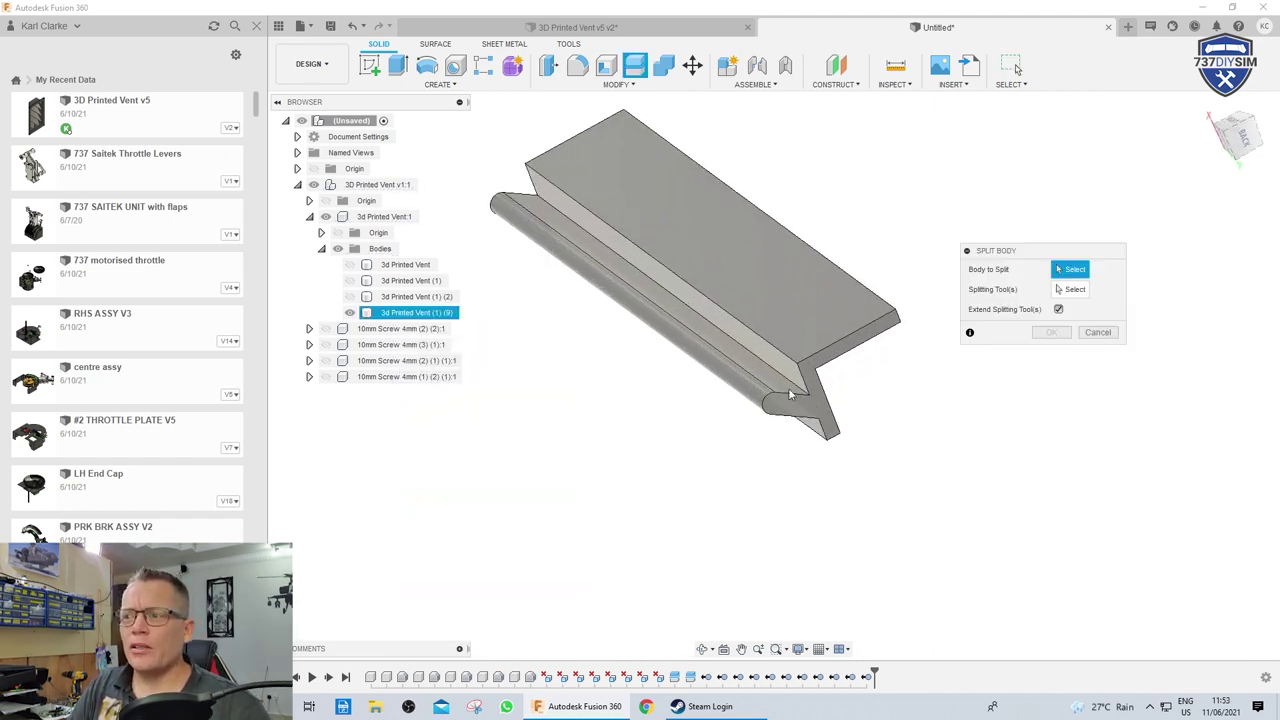
pyautogui.click(776, 323)
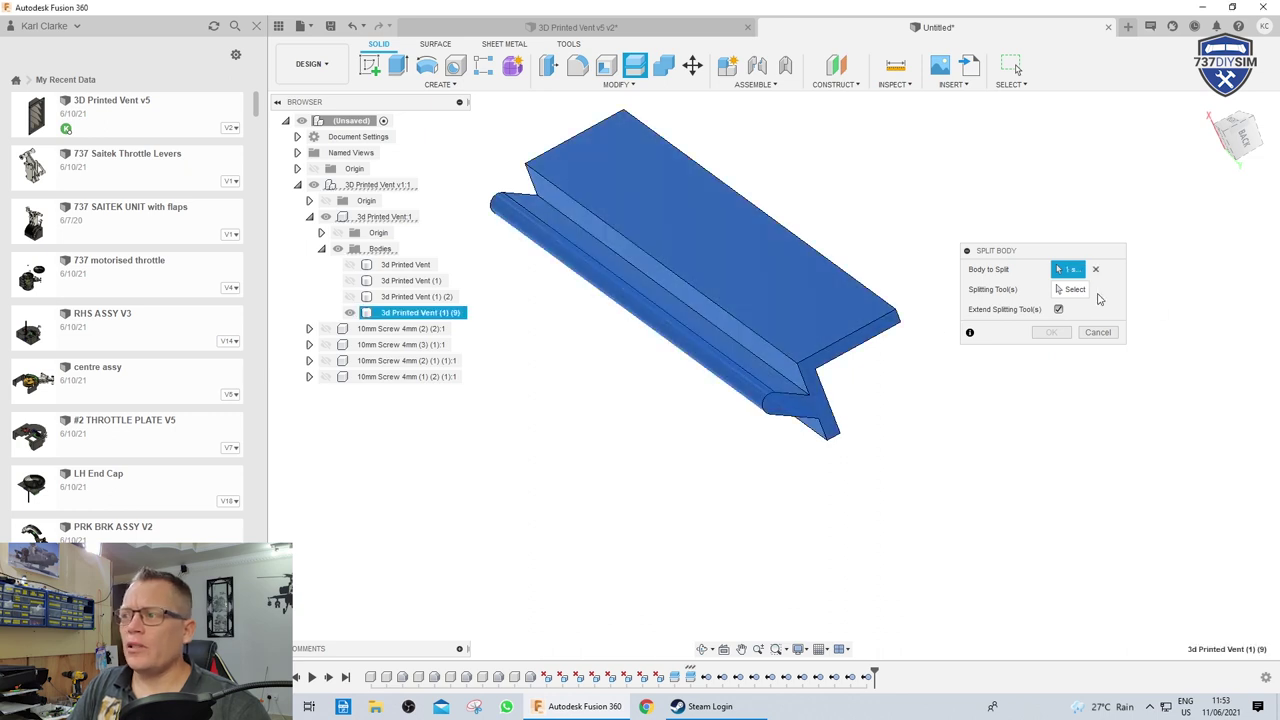
pyautogui.keyDown('shift'); pyautogui.moveTo(915, 429); pyautogui.dragTo(880, 420, button='middle'); pyautogui.keyUp('shift')
pyautogui.click(761, 365)
pyautogui.click(1051, 332)
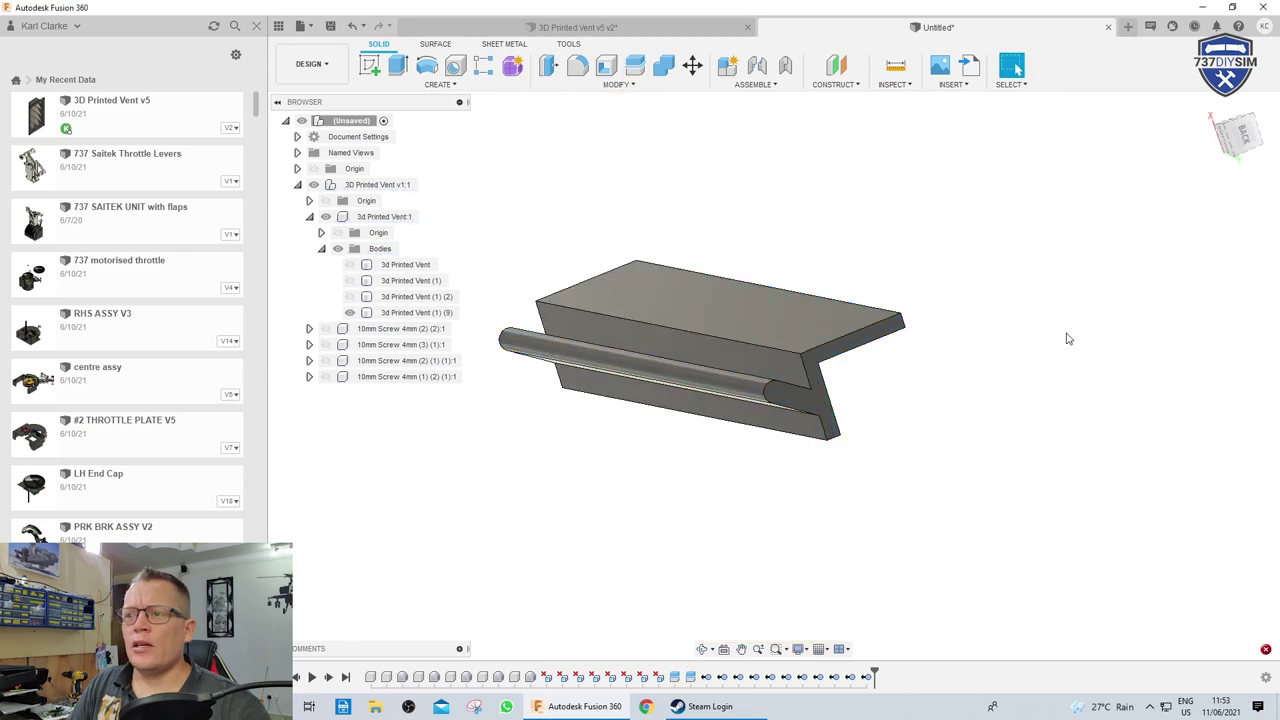
# Sketch a line on the end face of body (1) (9) along the wall's inner edge, closing off the slat stub
pyautogui.keyDown('shift'); pyautogui.moveTo(1066, 337); pyautogui.dragTo(812, 369, button='middle'); pyautogui.keyUp('shift')
pyautogui.click(805, 360)
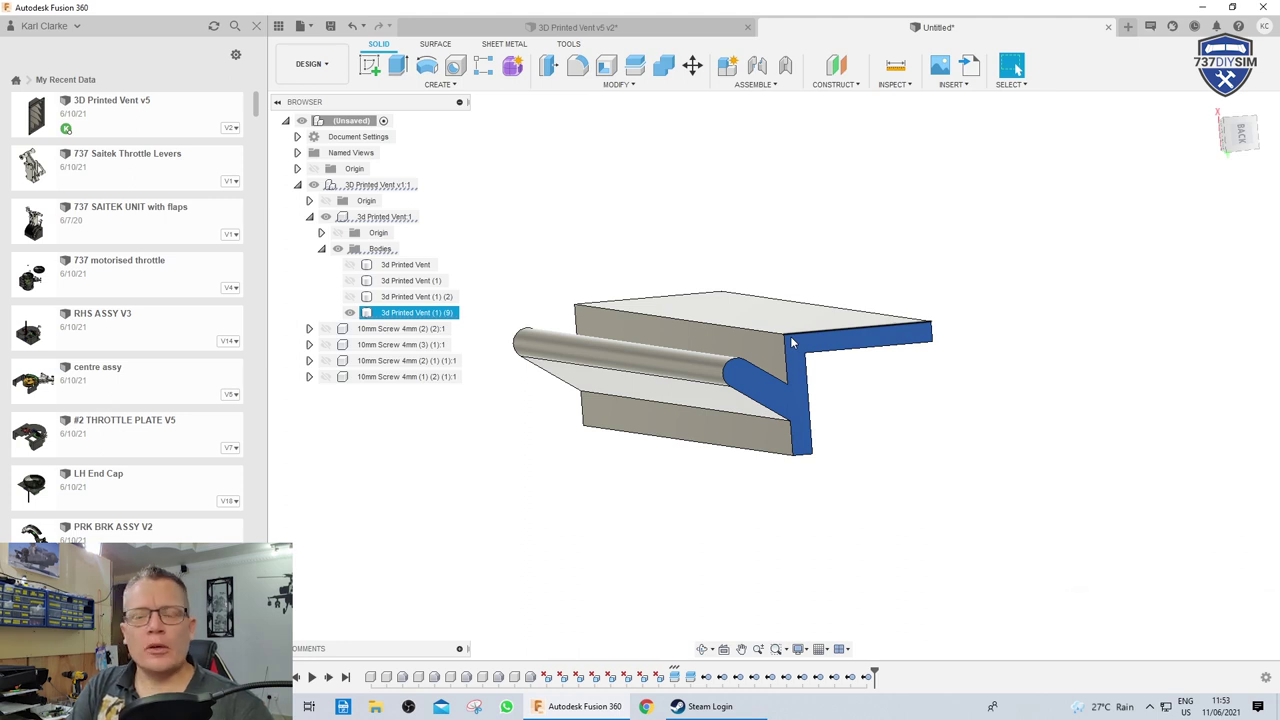
pyautogui.press('l')
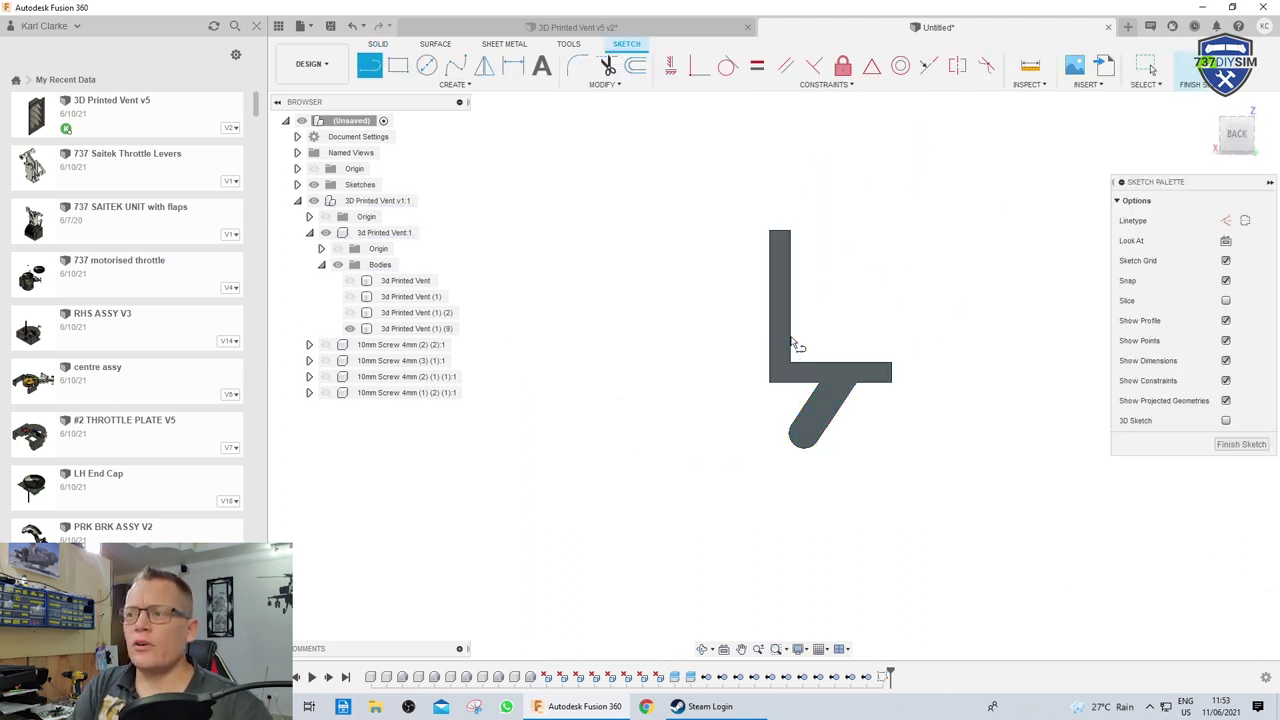
pyautogui.click(771, 383)
pyautogui.click(891, 382)
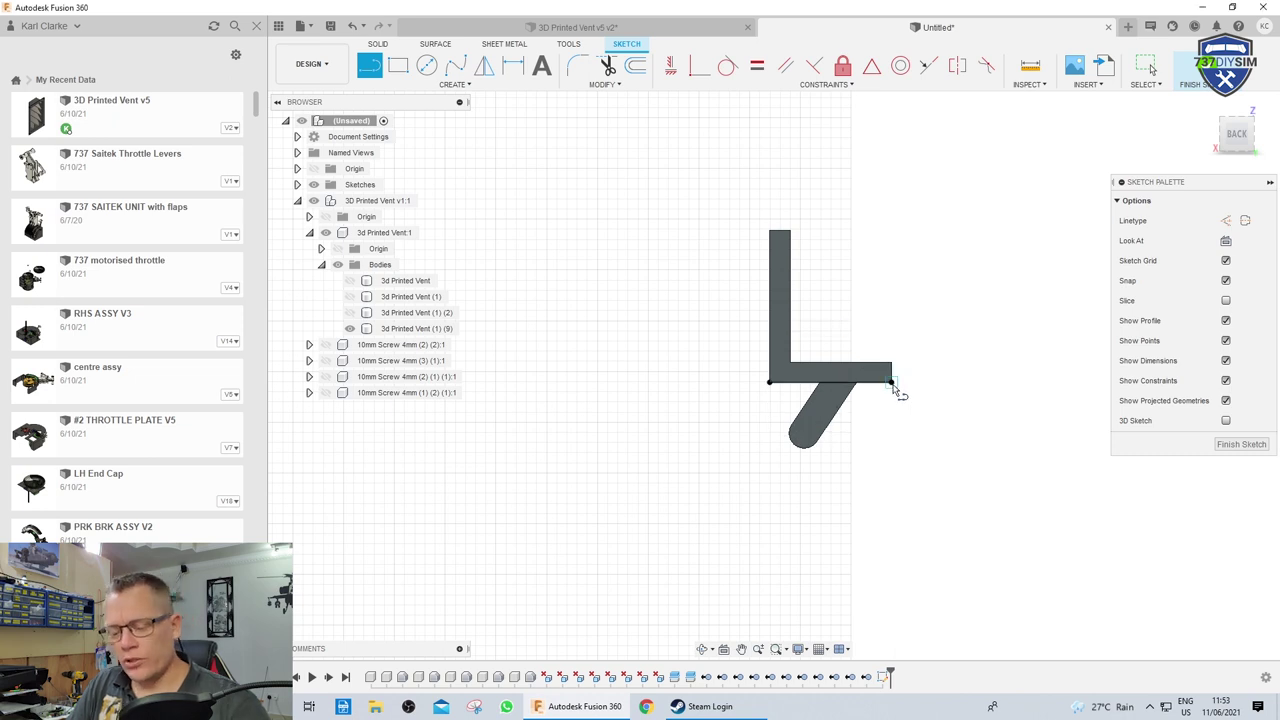
# Extrude the slat stub profile -146 mm as a cut to remove the slat from the end body
pyautogui.press('e')
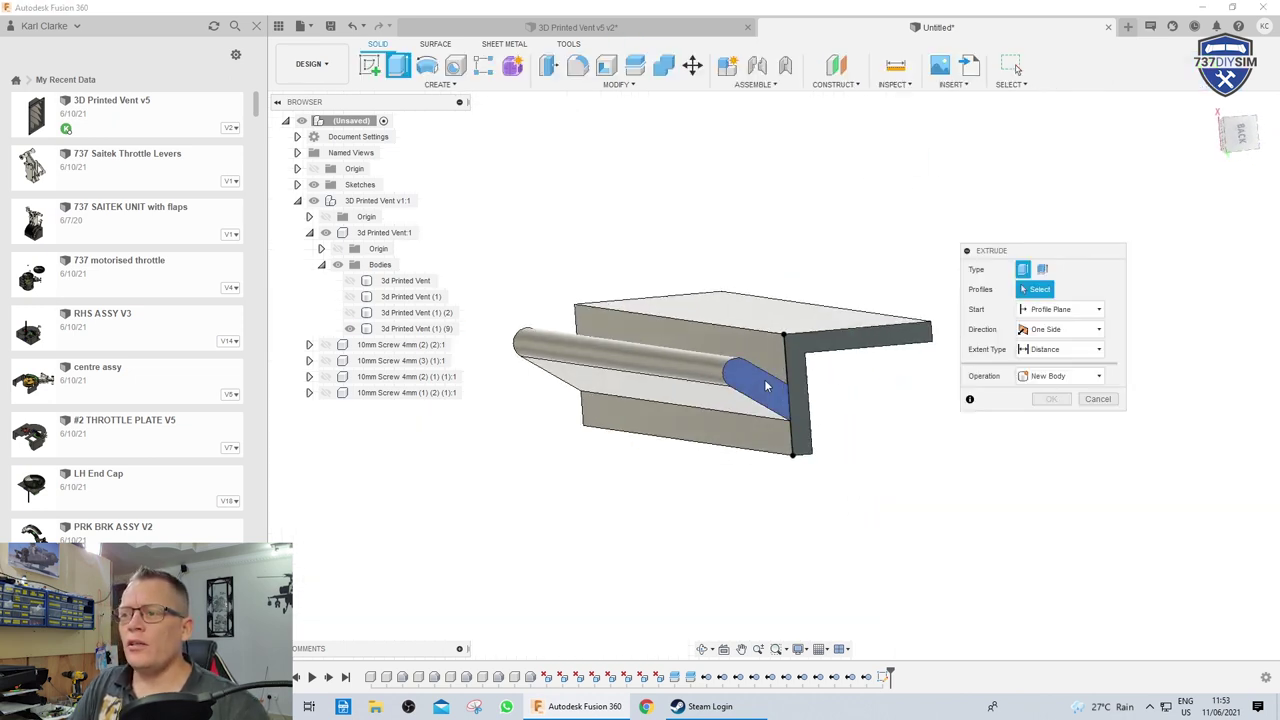
pyautogui.moveTo(775, 421); pyautogui.dragTo(578, 400)
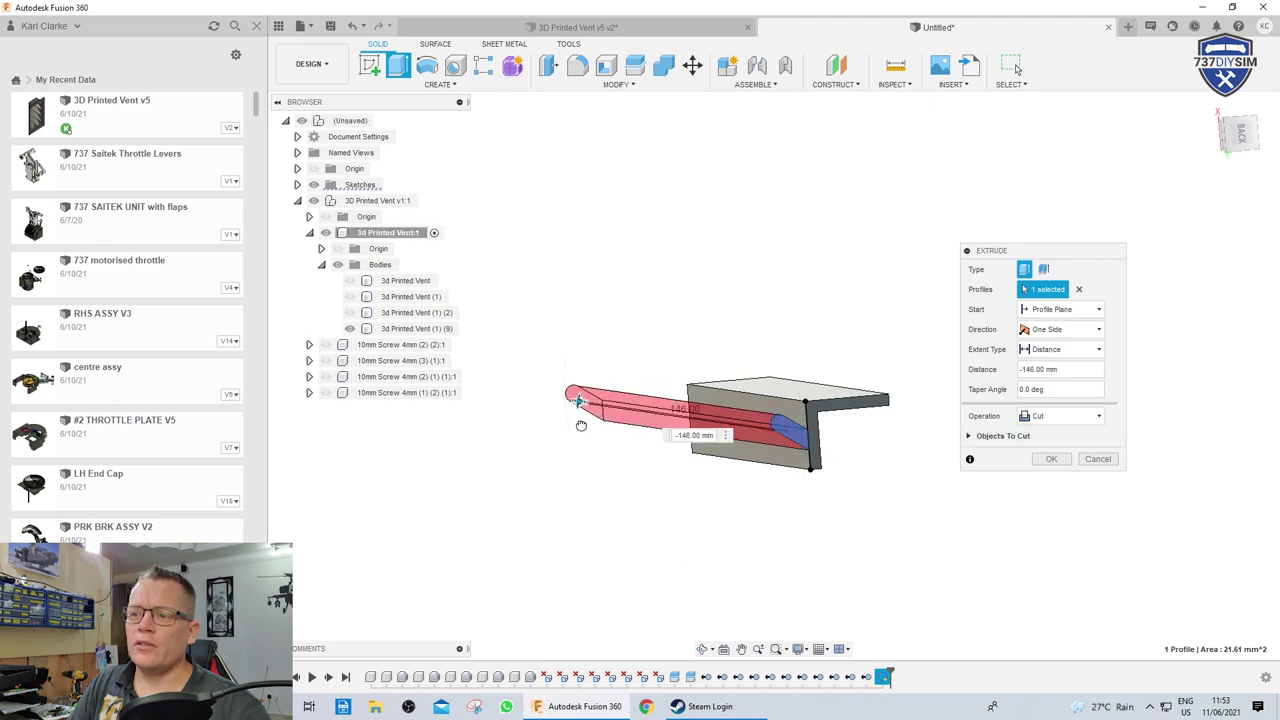
pyautogui.click(1064, 461)
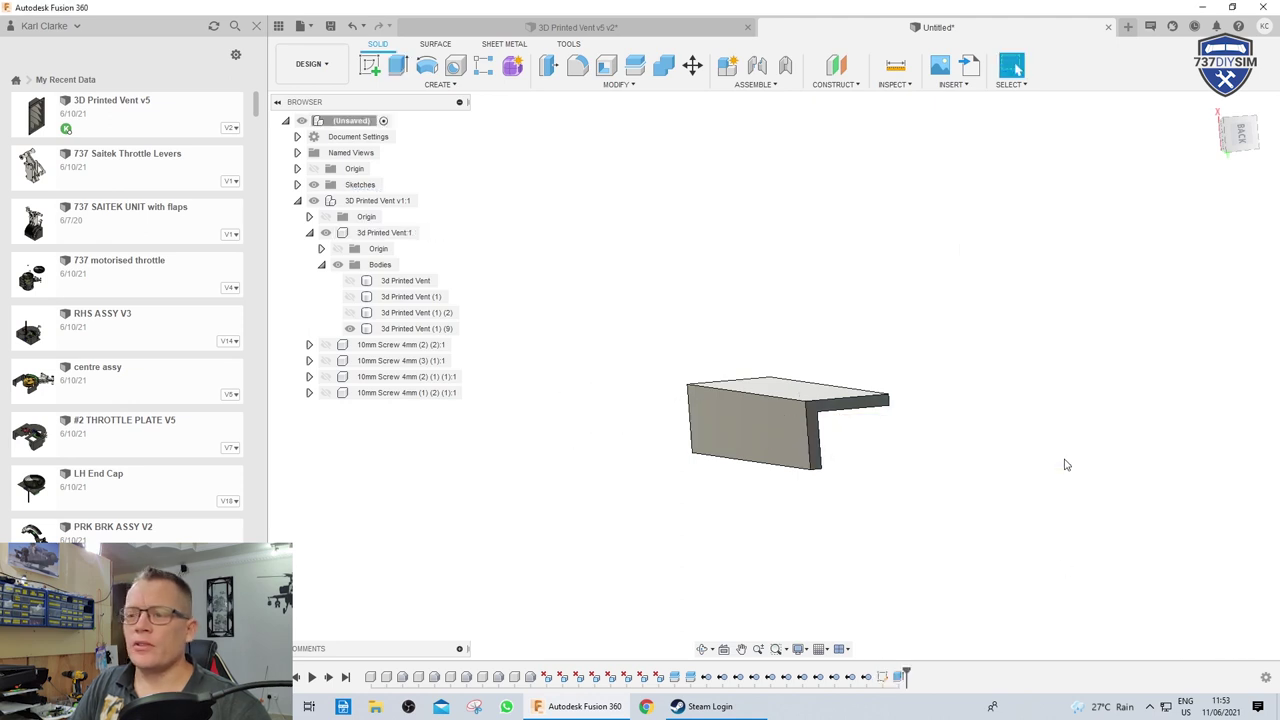
# Show the three hidden frame bodies alongside 3d Printed Vent (1) (9)
pyautogui.click(350, 312)
pyautogui.click(350, 296)
pyautogui.click(350, 281)
pyautogui.scroll(-5, 586, 451)
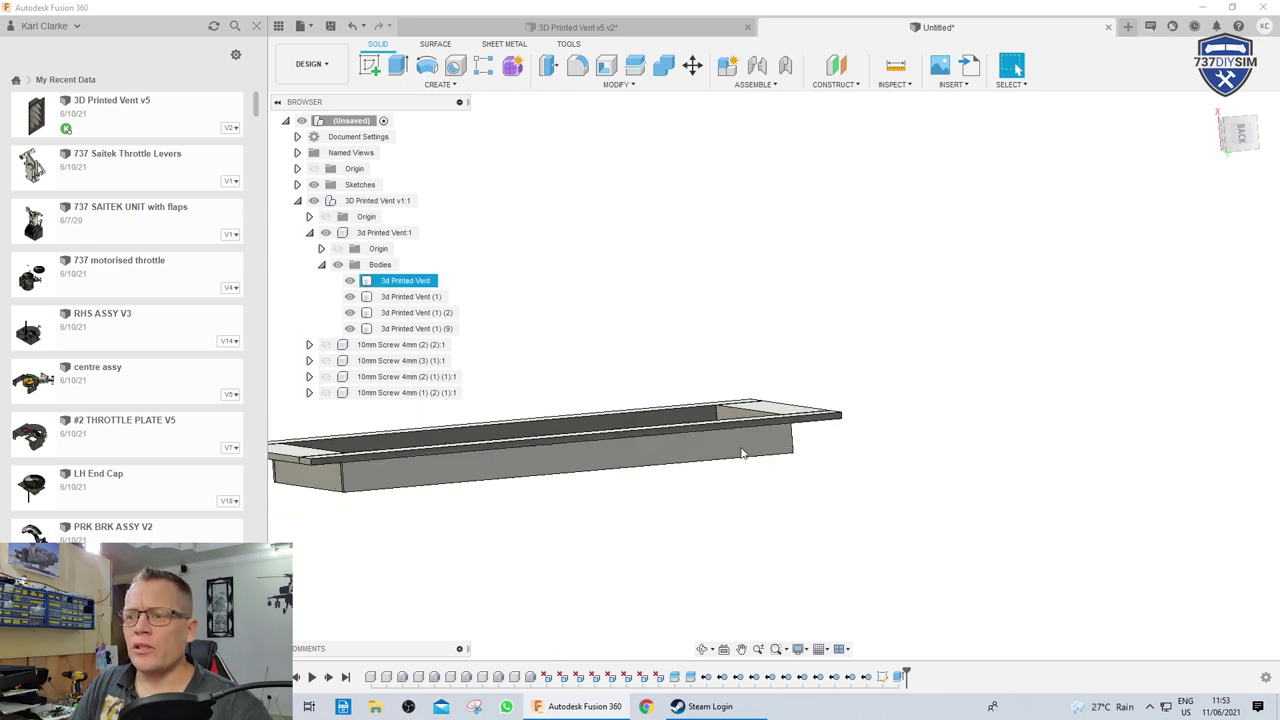
# Join the four frame bodies into a single rectangular frame with Combine
pyautogui.keyDown('shift'); pyautogui.moveTo(586, 451); pyautogui.dragTo(700, 250, button='middle'); pyautogui.keyUp('shift')
pyautogui.click(664, 72)
pyautogui.click(752, 200)
pyautogui.click(814, 224)
pyautogui.click(873, 392)
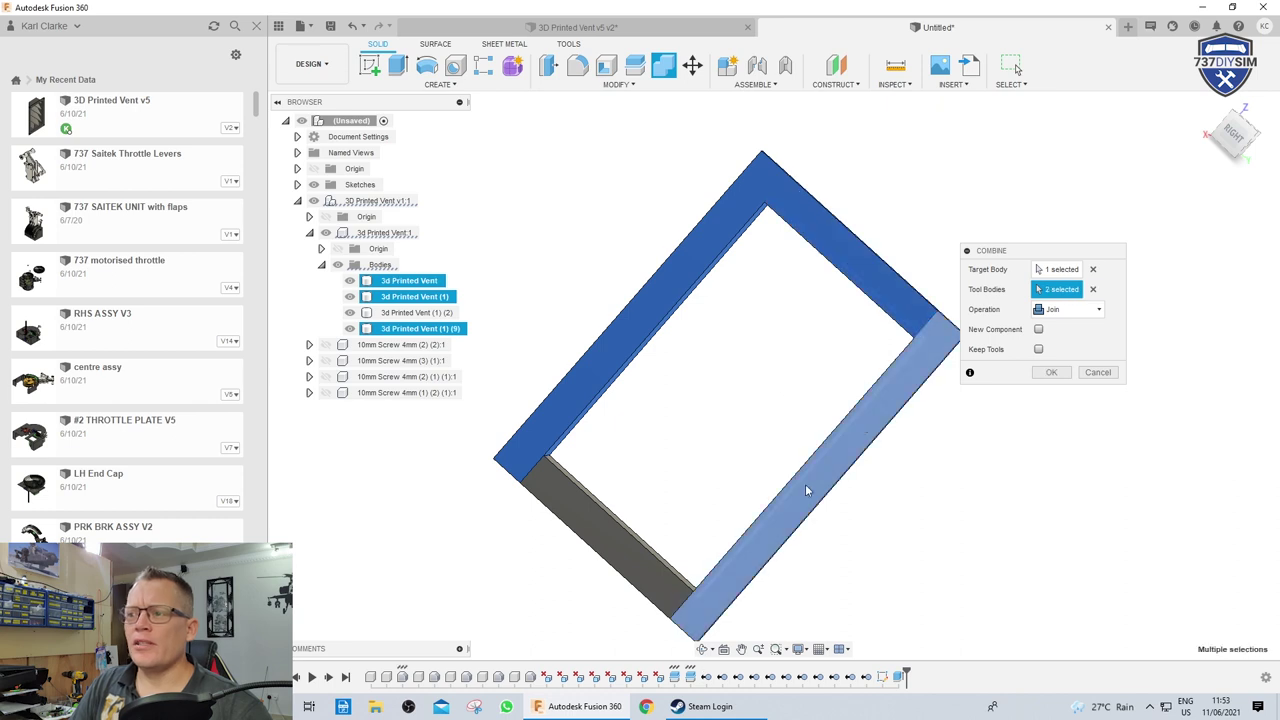
pyautogui.click(632, 533)
pyautogui.keyDown('shift'); pyautogui.moveTo(589, 625); pyautogui.dragTo(853, 479, button='middle'); pyautogui.keyUp('shift')
pyautogui.click(1052, 372)
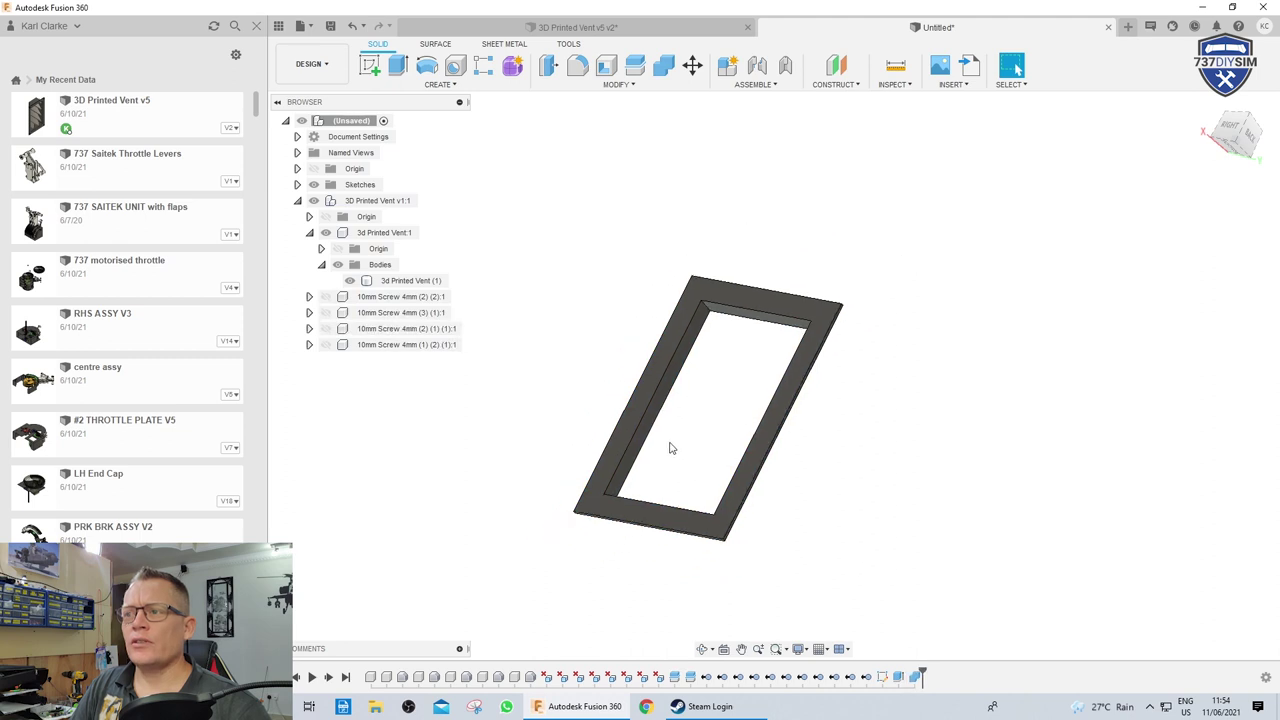
# Bring the vent reference photo beside the model and extrude the frame's rear rim face to deepen the duct
pyautogui.keyDown('shift'); pyautogui.moveTo(680, 437); pyautogui.dragTo(700, 400, button='middle'); pyautogui.keyUp('shift')
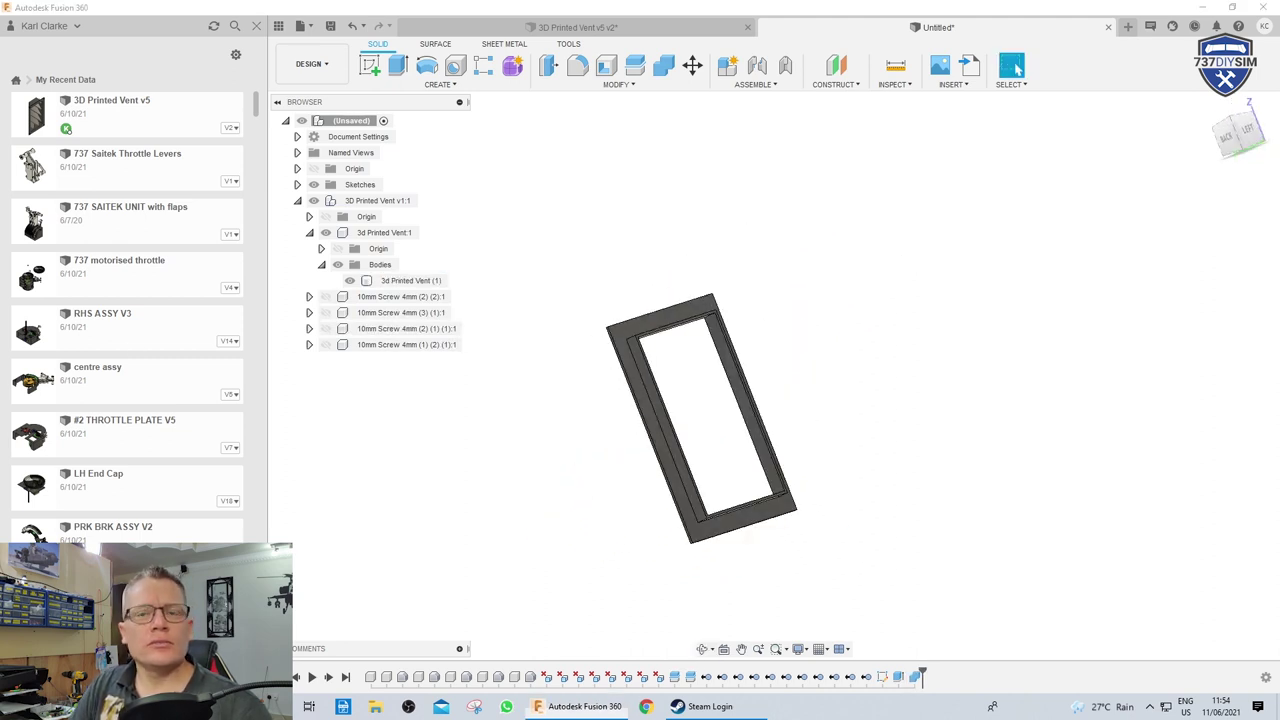
pyautogui.moveTo(0, 185); pyautogui.dragTo(325, 138)
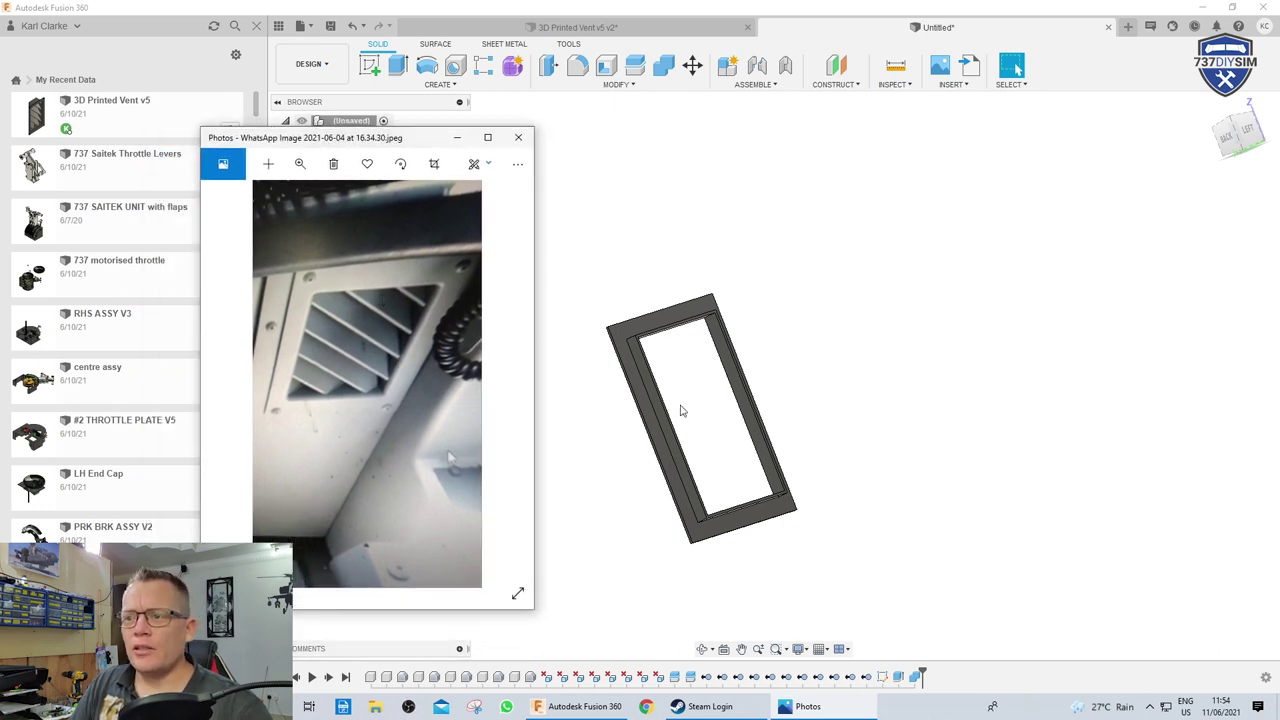
pyautogui.scroll(5, 655, 345)
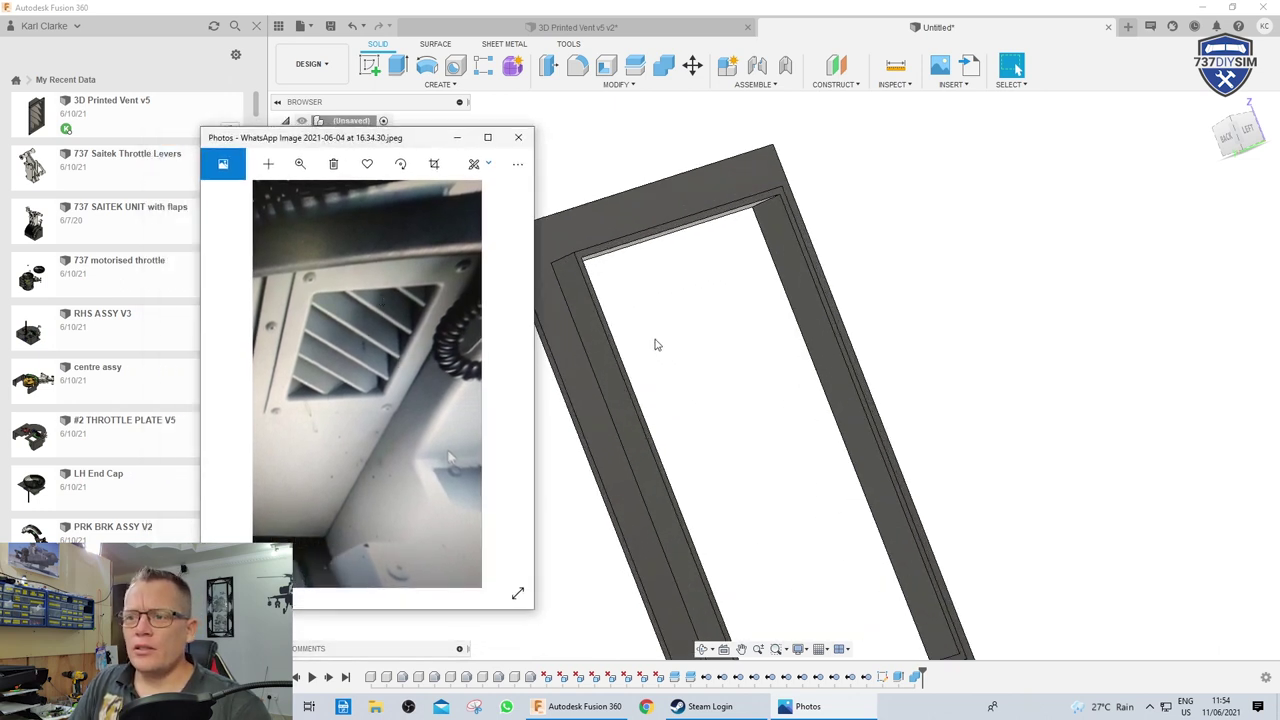
pyautogui.click(598, 255)
pyautogui.scroll(5, 598, 255)
pyautogui.click(594, 257)
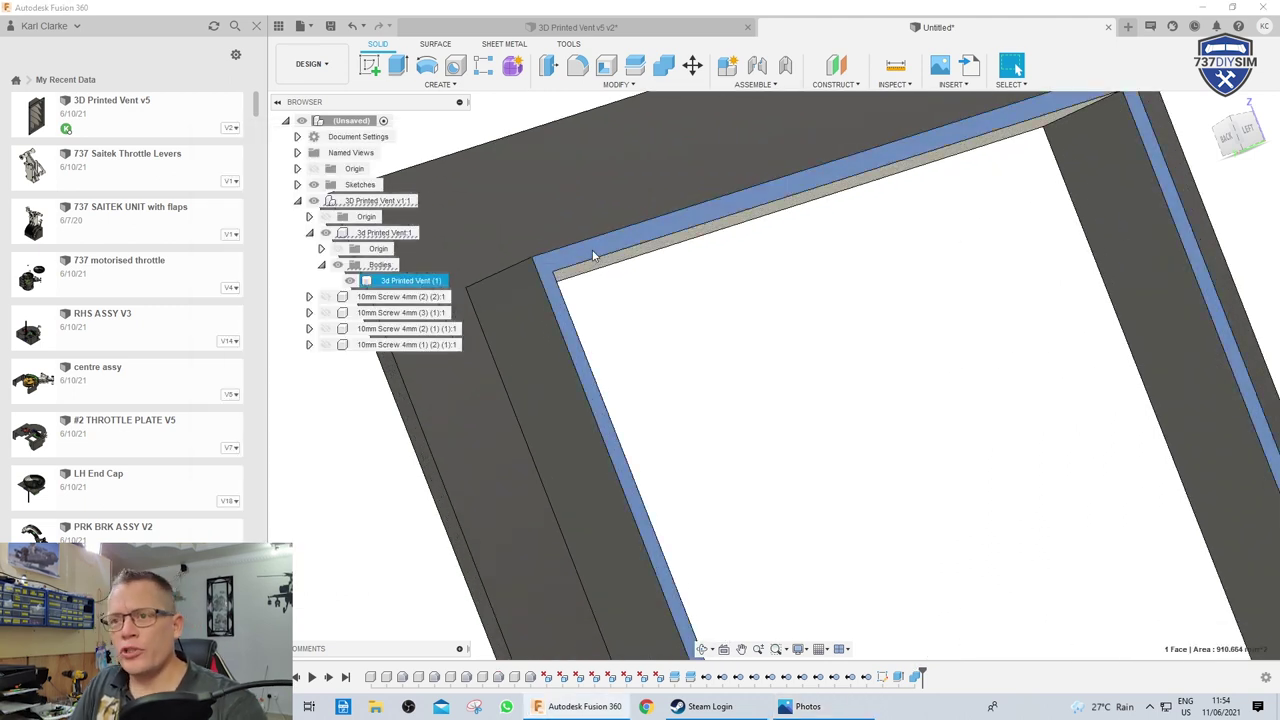
pyautogui.press('e')
pyautogui.press('Return')
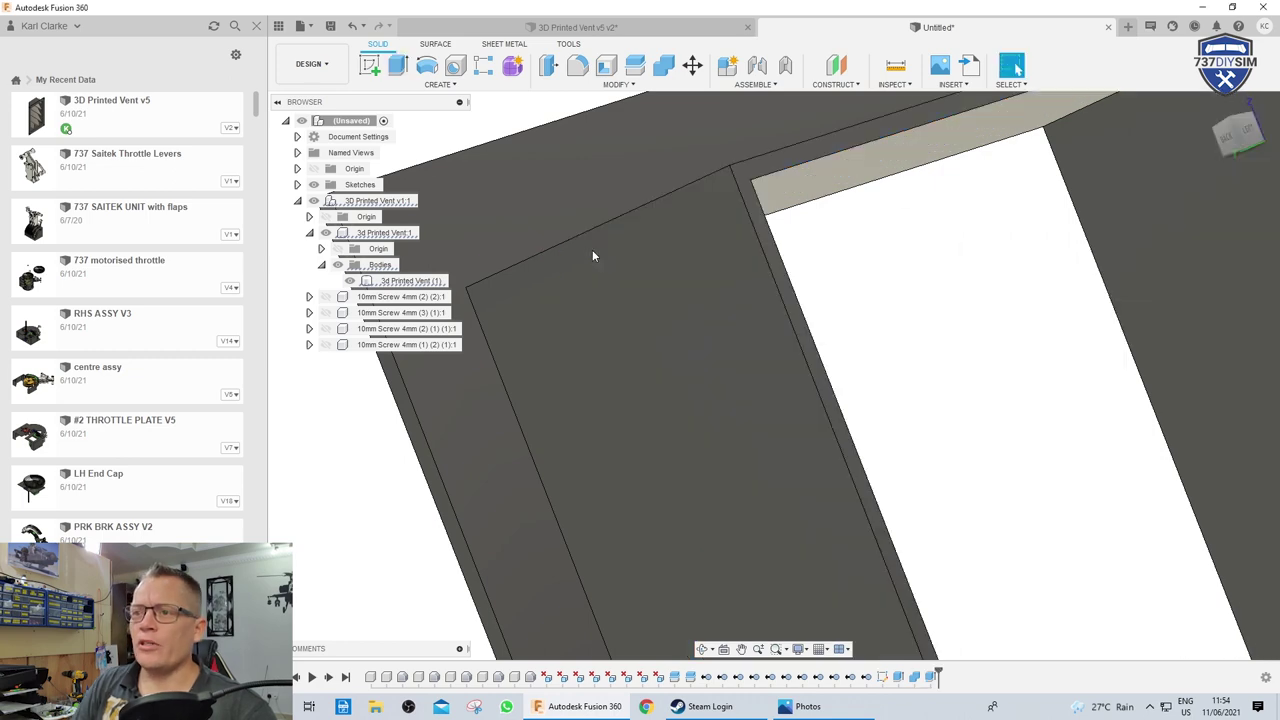
# Examine the deepened frame from the front and side, compare it with the vent photo, and close the photo
pyautogui.scroll(-5, 592, 249)
pyautogui.keyDown('shift'); pyautogui.moveTo(594, 283); pyautogui.dragTo(697, 308, button='middle'); pyautogui.keyUp('shift')
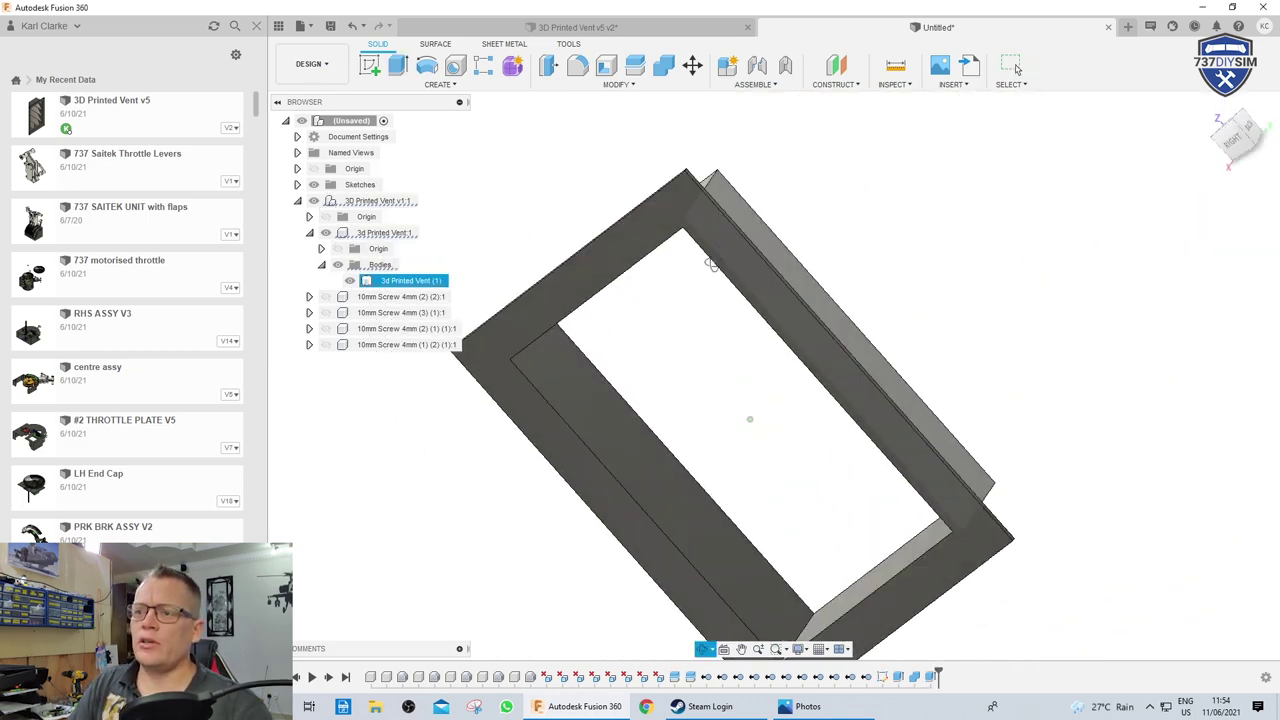
pyautogui.keyDown('shift'); pyautogui.moveTo(717, 275); pyautogui.dragTo(699, 303, button='middle'); pyautogui.keyUp('shift')
pyautogui.click(699, 303)
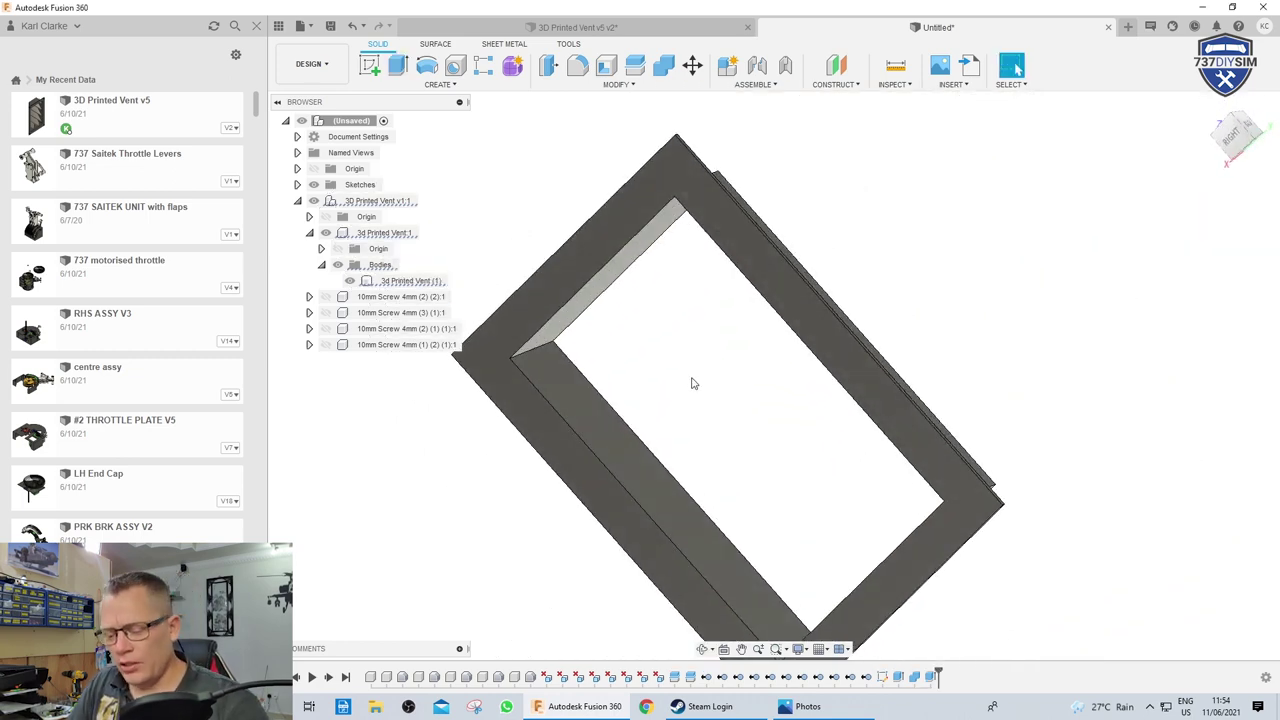
pyautogui.keyDown('shift'); pyautogui.moveTo(646, 440); pyautogui.dragTo(1005, 505, button='middle'); pyautogui.keyUp('shift')
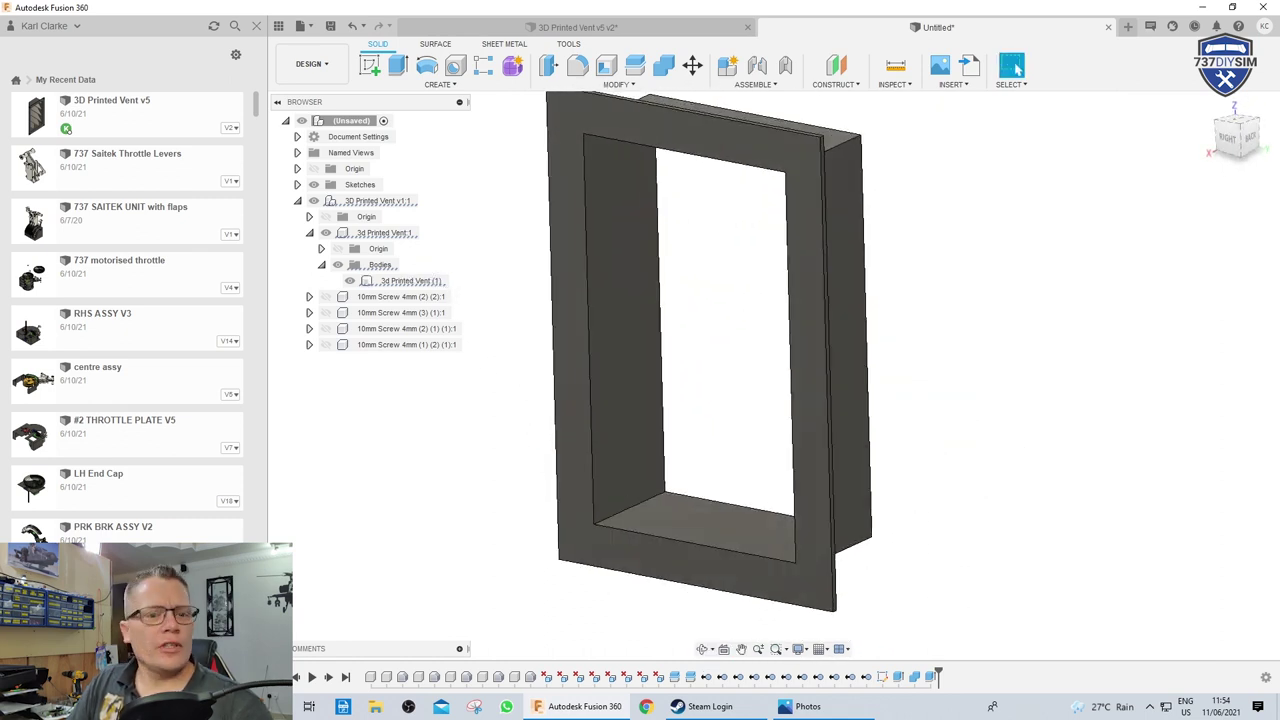
pyautogui.click(785, 707)
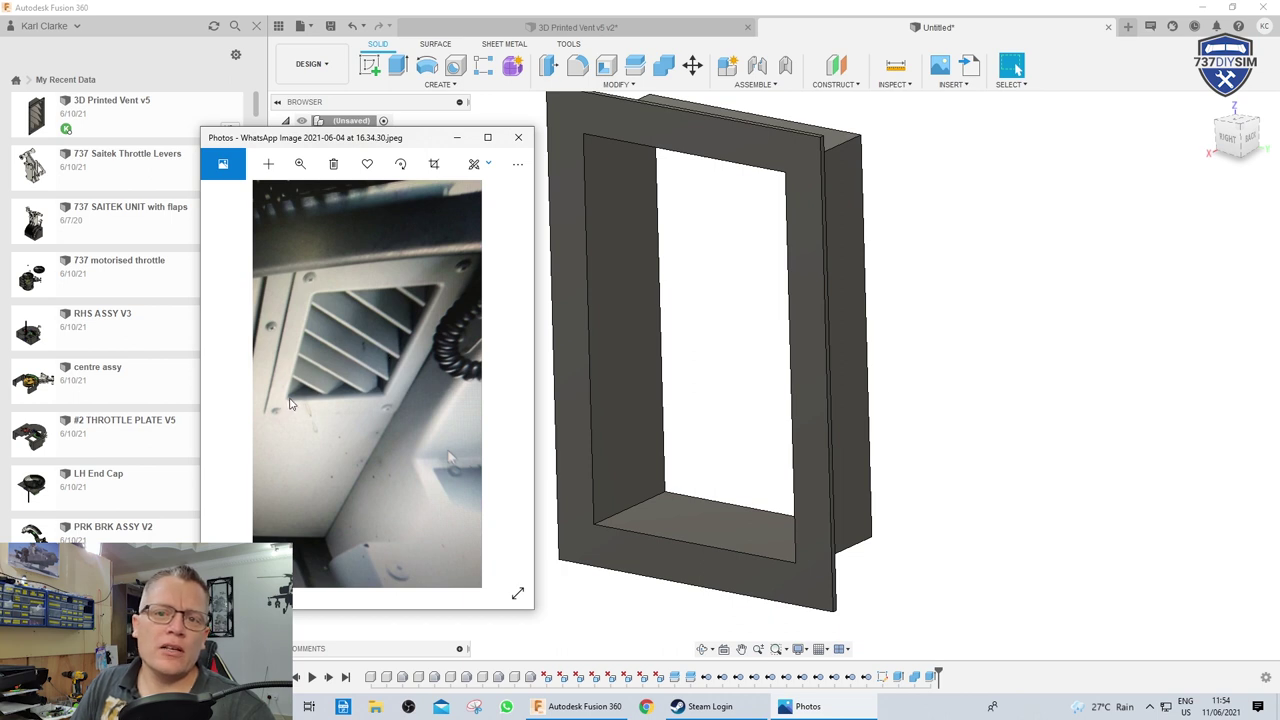
pyautogui.click(518, 137)
# Sketch a 6 mm wide rectangle on the opening's long inner wall, running the full height along the front edge
pyautogui.click(622, 243)
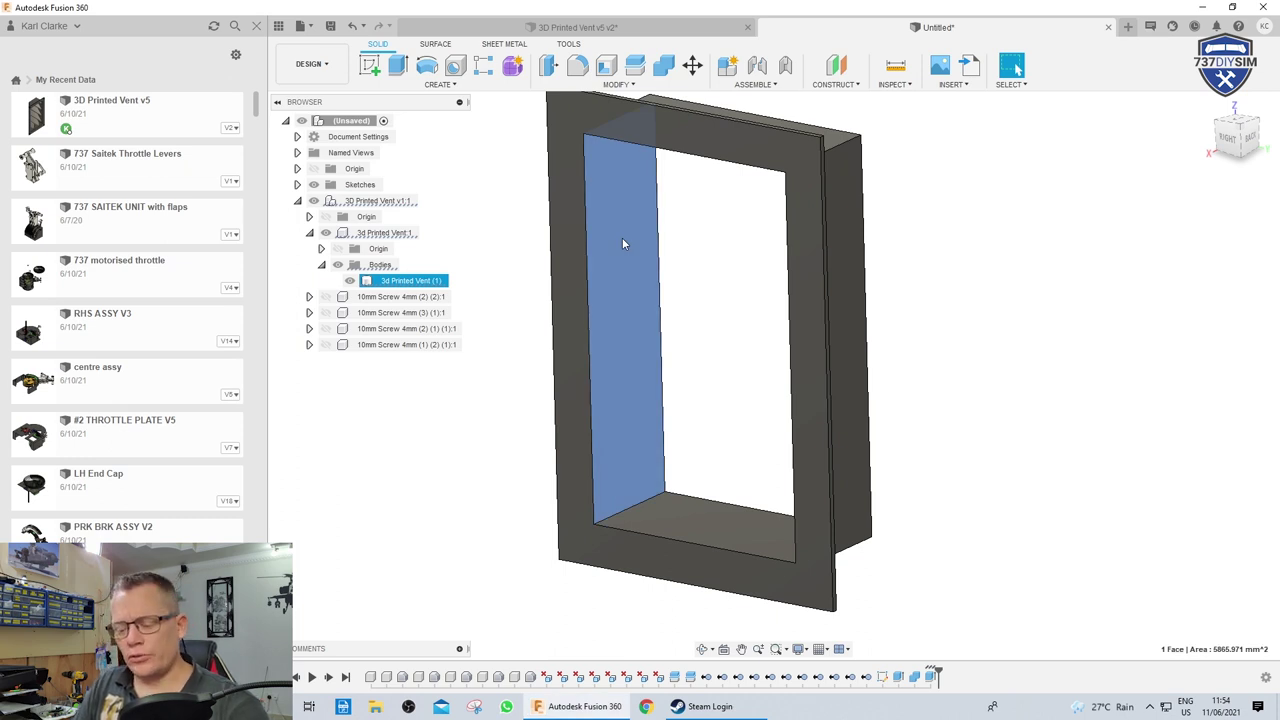
pyautogui.press('r')
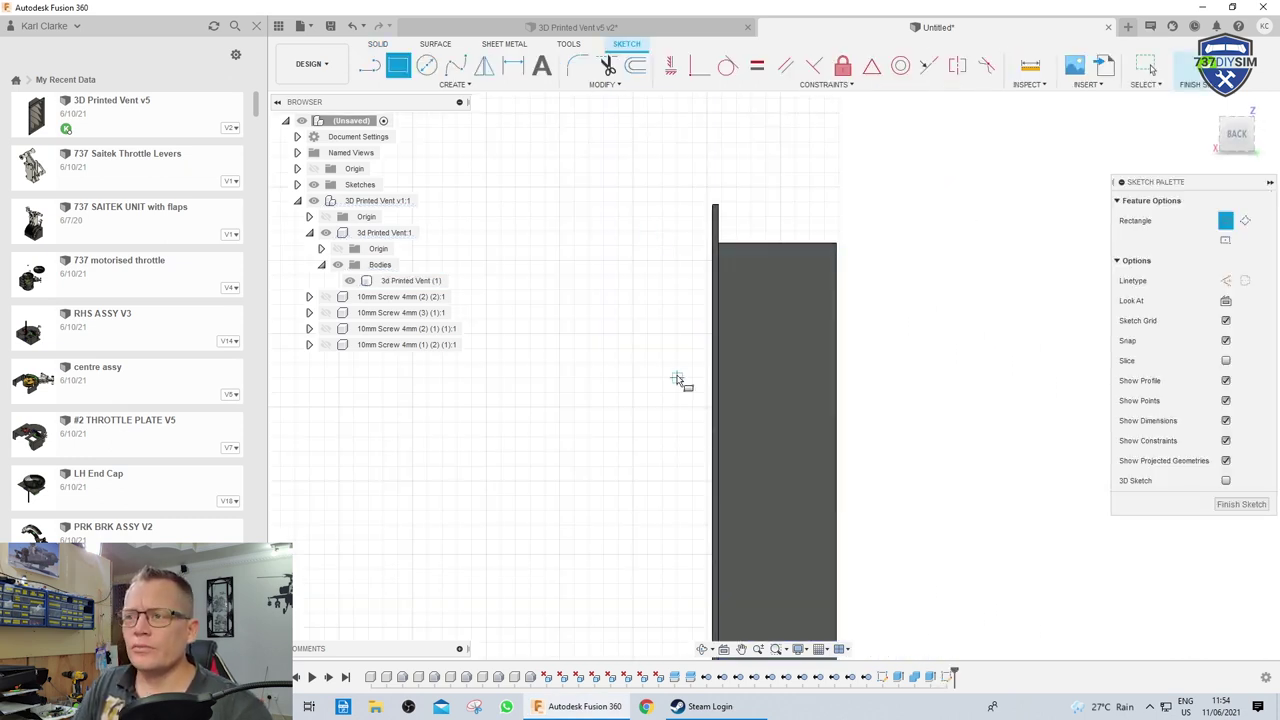
pyautogui.moveTo(703, 331); pyautogui.dragTo(653, 331, button='middle')
pyautogui.keyDown('shift'); pyautogui.moveTo(560, 345); pyautogui.dragTo(606, 326, button='middle'); pyautogui.keyUp('shift')
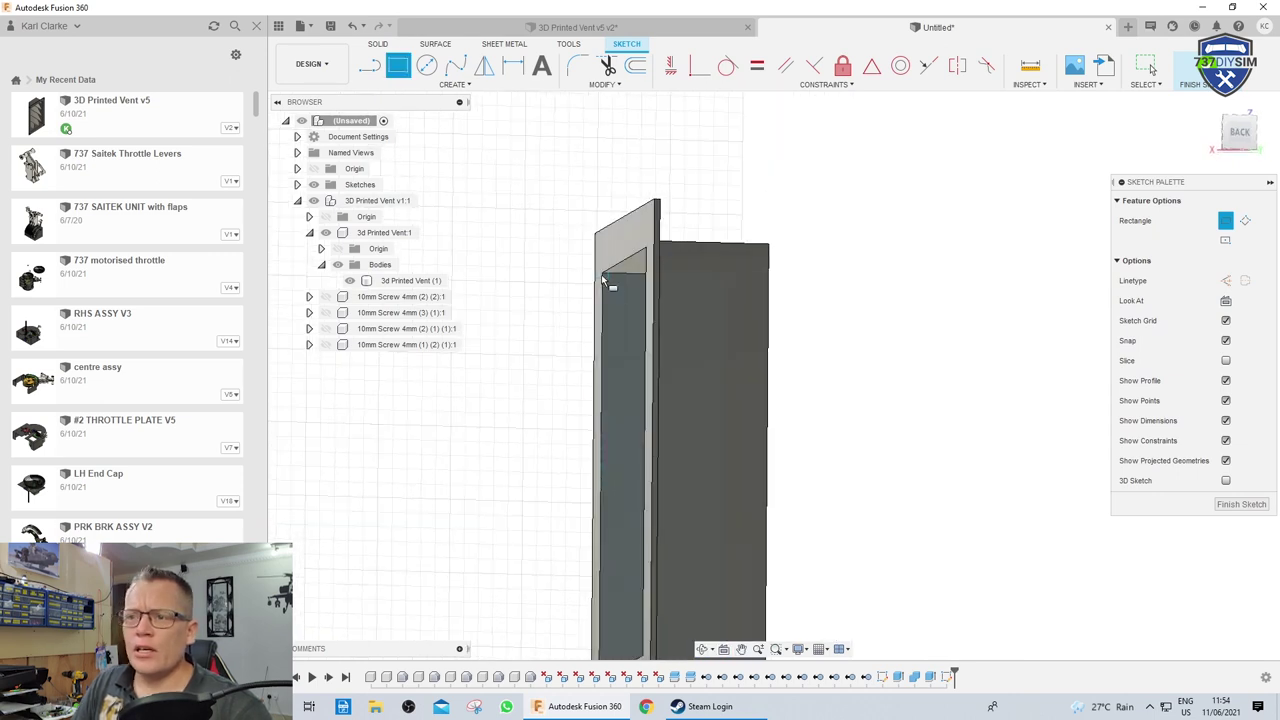
pyautogui.moveTo(608, 425); pyautogui.dragTo(662, 203, button='middle')
pyautogui.keyDown('shift'); pyautogui.moveTo(683, 462); pyautogui.dragTo(679, 429, button='middle'); pyautogui.keyUp('shift')
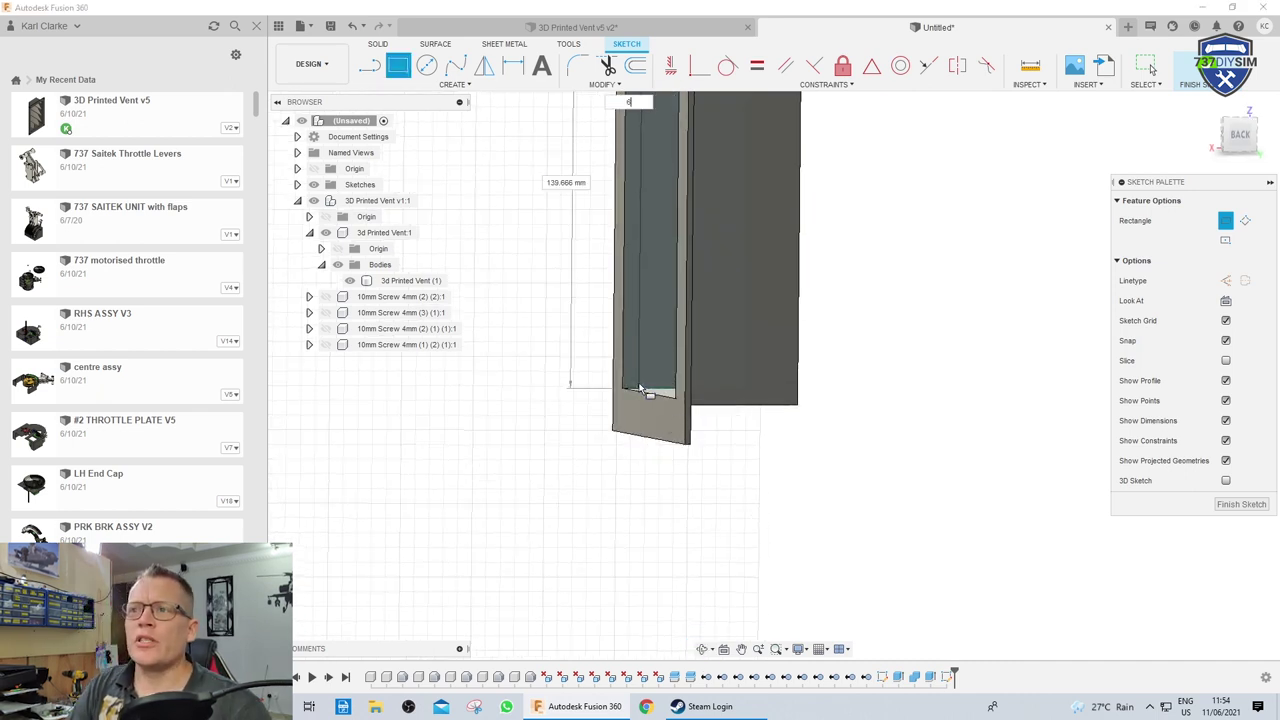
pyautogui.press('Return')
pyautogui.press('Escape')
pyautogui.scroll(3, 640, 390)
pyautogui.scroll(-3, 650, 515)
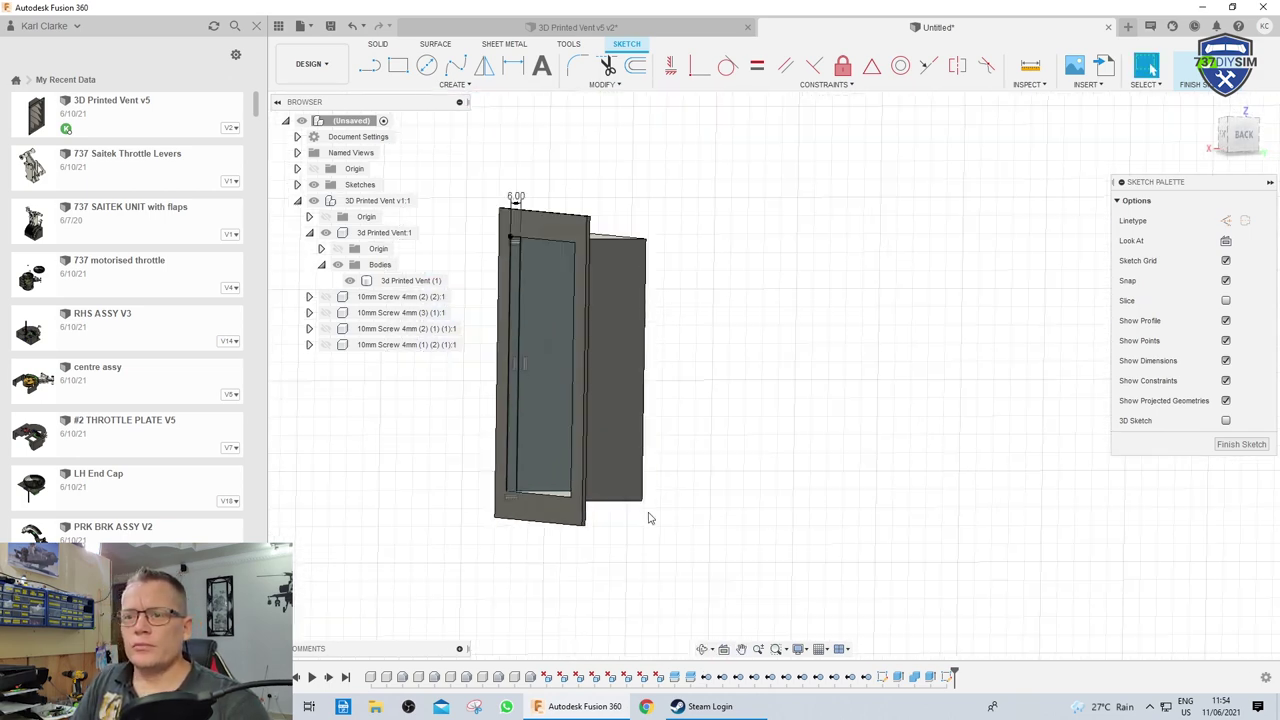
# Extrude the remaining inner wall profile behind the 6 mm strip by 0.001 mm
pyautogui.moveTo(613, 472); pyautogui.dragTo(704, 489, button='middle')
pyautogui.scroll(1, 672, 467)
pyautogui.click(646, 421)
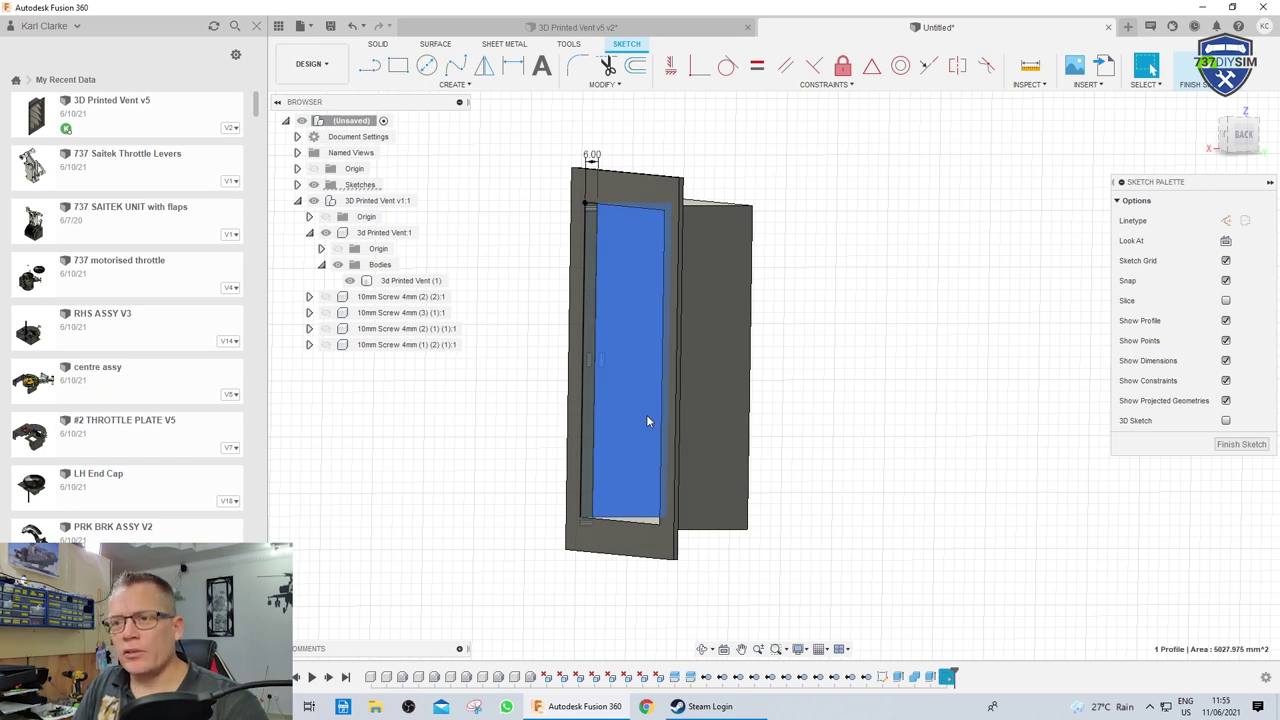
pyautogui.press('e')
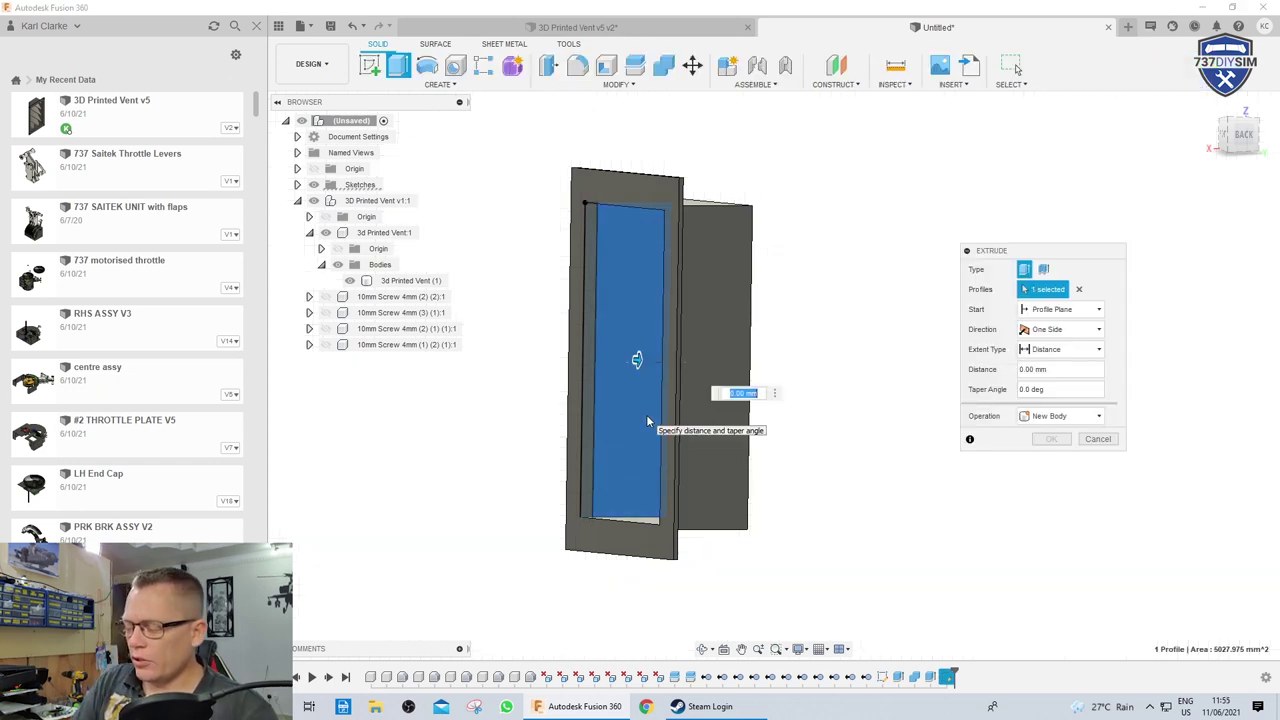
pyautogui.write('0.001')
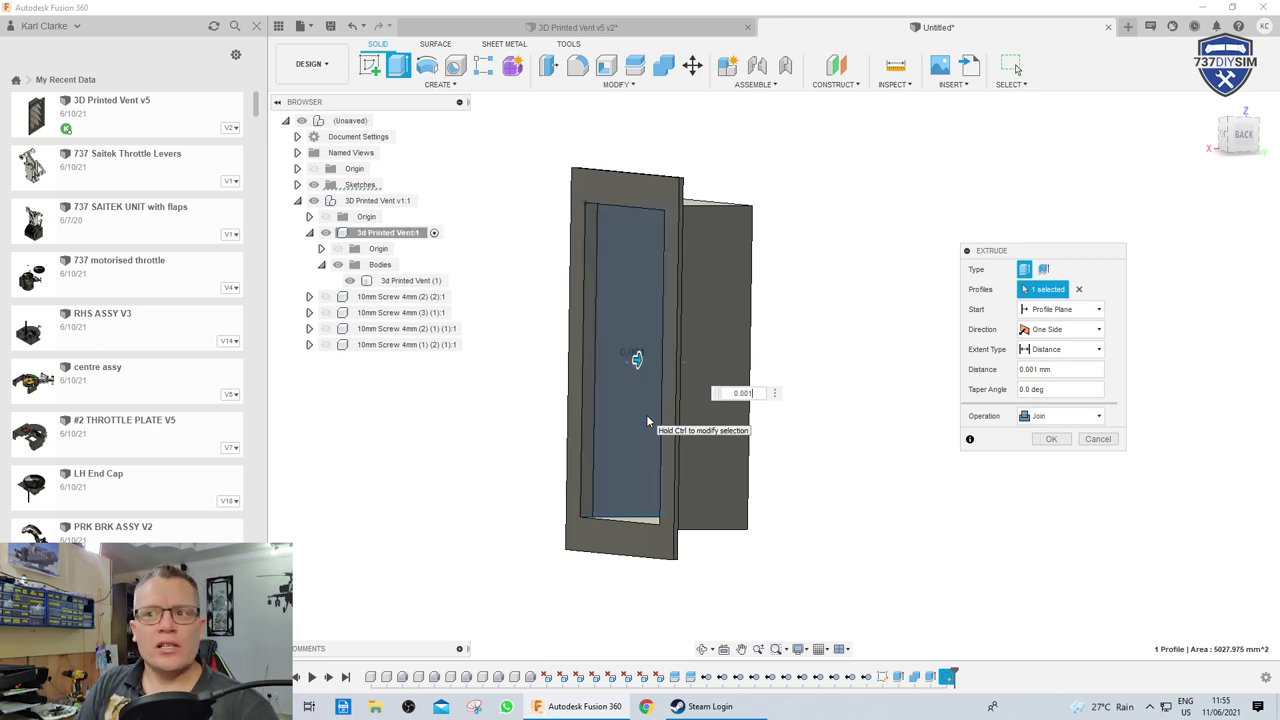
pyautogui.press('Return')
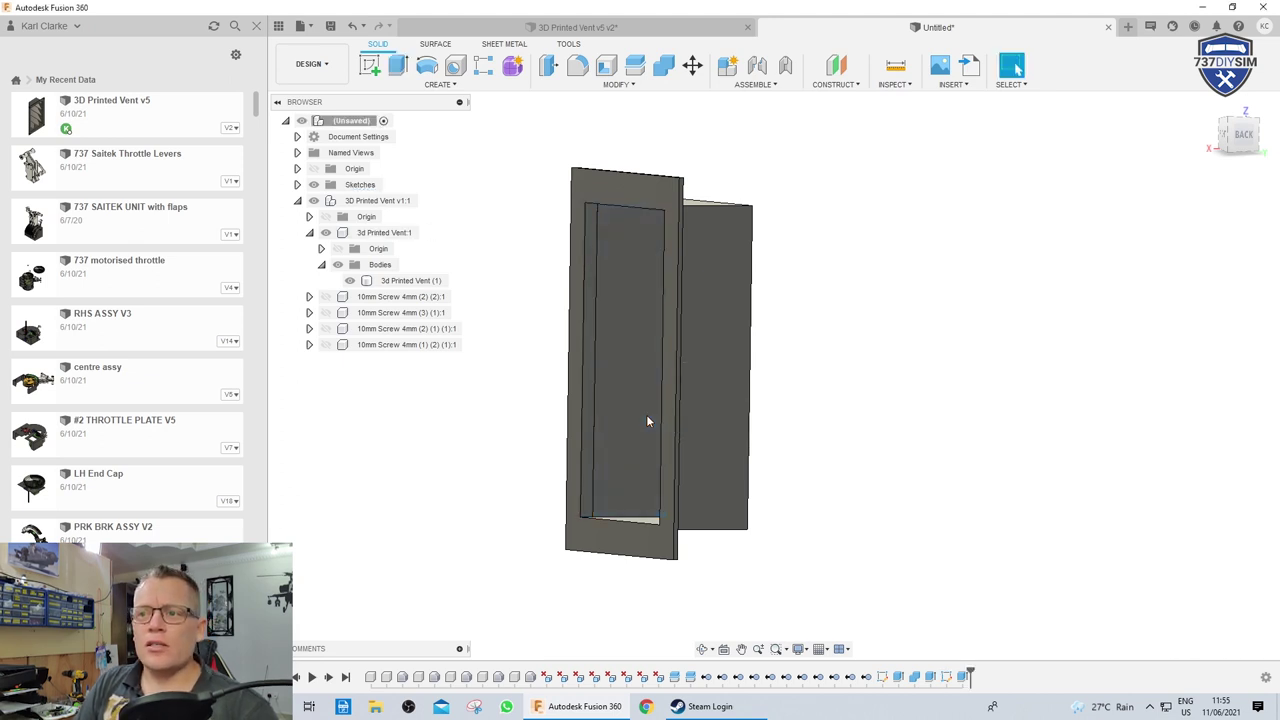
pyautogui.click(633, 382)
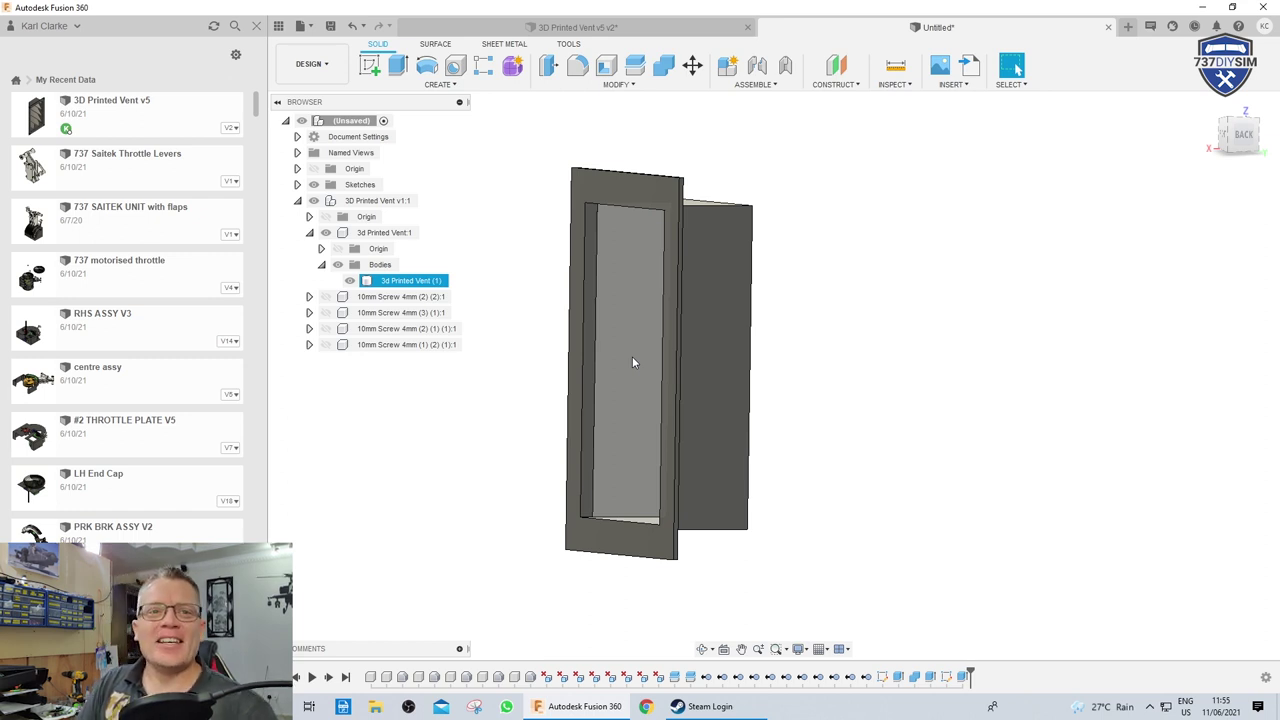
# Rotate the opening's long inner wall face behind the 6 mm strip about its front vertical edge, angling it inward across the duct
pyautogui.click(632, 362)
pyautogui.keyDown('shift'); pyautogui.moveTo(632, 362); pyautogui.dragTo(784, 536, button='middle'); pyautogui.keyUp('shift')
pyautogui.press('m')
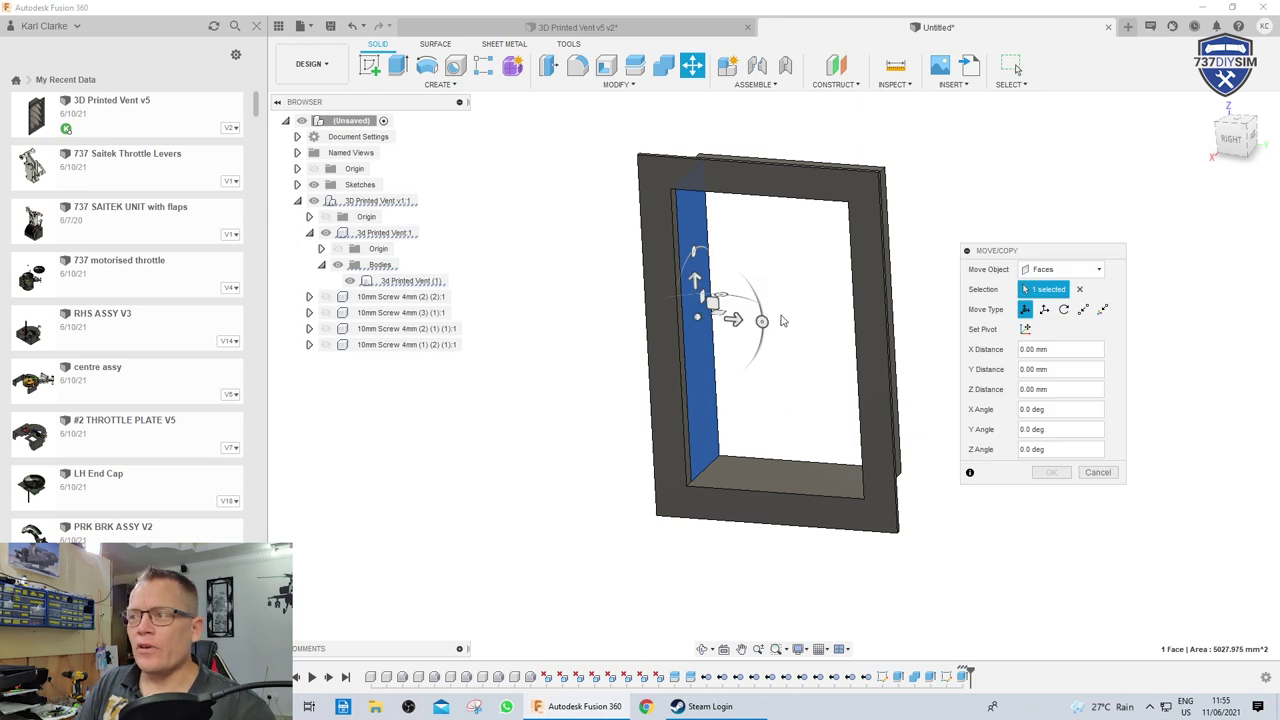
pyautogui.click(1064, 310)
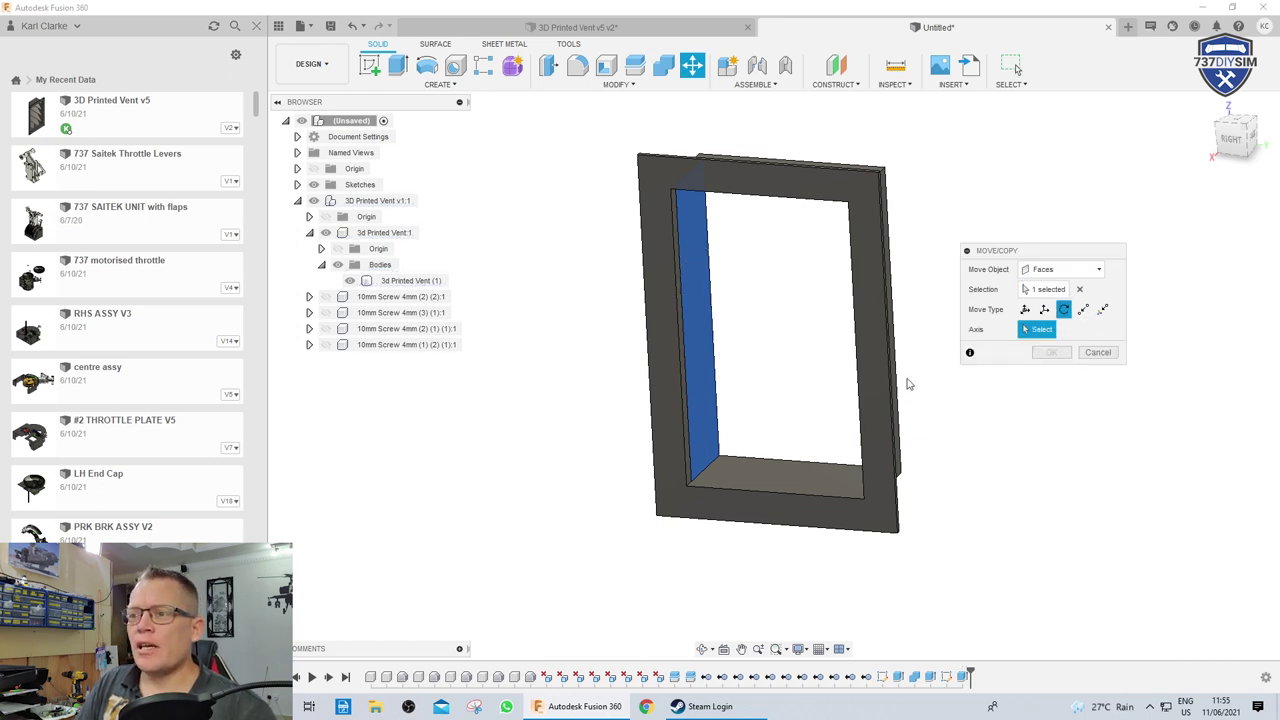
pyautogui.click(689, 443)
pyautogui.keyDown('shift'); pyautogui.moveTo(797, 569); pyautogui.dragTo(813, 550, button='middle'); pyautogui.keyUp('shift')
pyautogui.moveTo(752, 443); pyautogui.dragTo(754, 474)
pyautogui.click(1057, 374)
pyautogui.keyDown('shift'); pyautogui.moveTo(1023, 477); pyautogui.dragTo(946, 480, button='middle'); pyautogui.keyUp('shift')
pyautogui.click(873, 495)
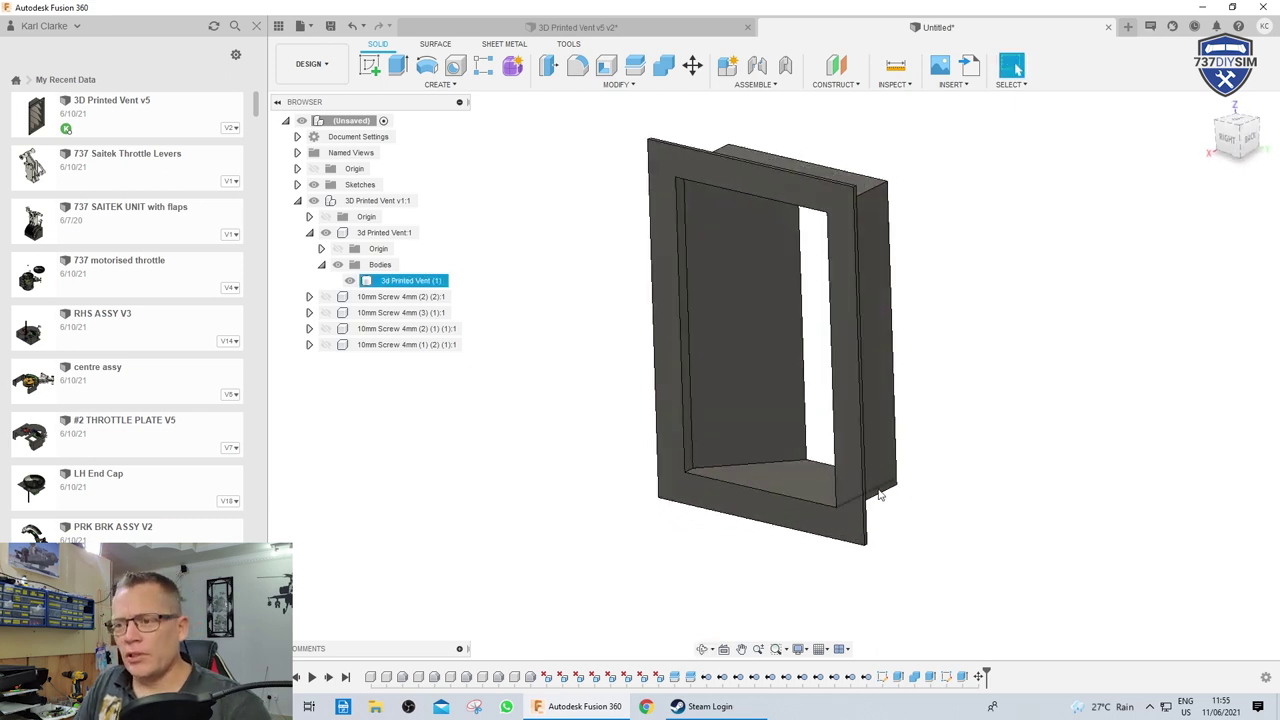
# Fillet the four inner corner edges of the frame opening with a 5 mm radius
pyautogui.press('f')
pyautogui.scroll(3, 690, 473)
pyautogui.click(694, 456)
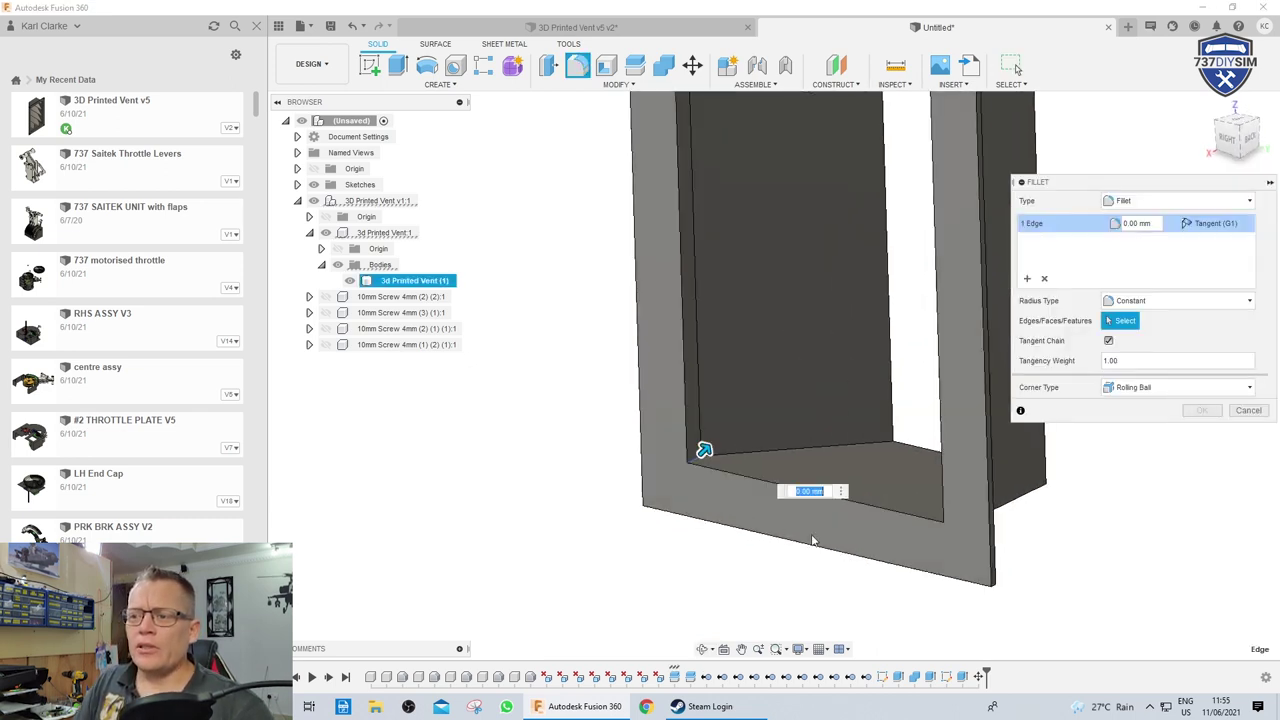
pyautogui.keyDown('shift'); pyautogui.moveTo(812, 544); pyautogui.dragTo(920, 540, button='middle'); pyautogui.keyUp('shift')
pyautogui.click(920, 489)
pyautogui.moveTo(1000, 330); pyautogui.dragTo(618, 500, button='middle')
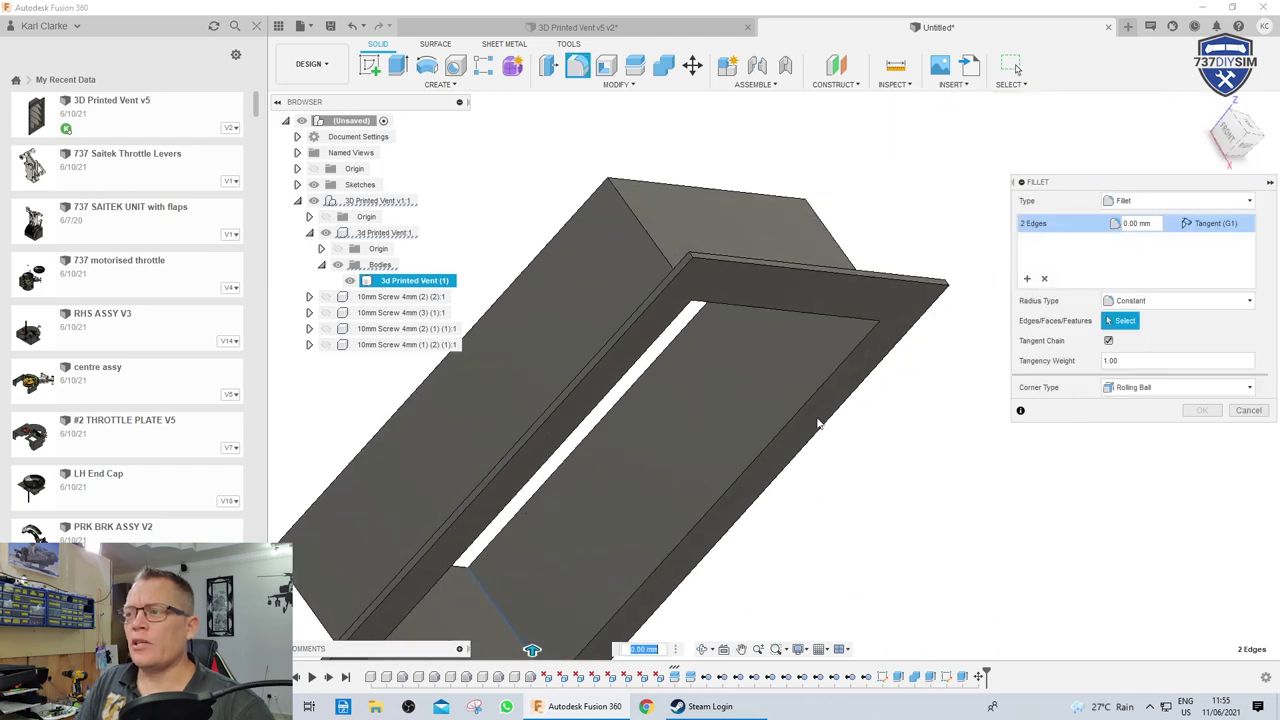
pyautogui.keyDown('shift'); pyautogui.moveTo(817, 361); pyautogui.dragTo(806, 400, button='middle'); pyautogui.keyUp('shift')
pyautogui.click(808, 398)
pyautogui.keyDown('shift'); pyautogui.moveTo(804, 450); pyautogui.dragTo(638, 530, button='middle'); pyautogui.keyUp('shift')
pyautogui.click(602, 311)
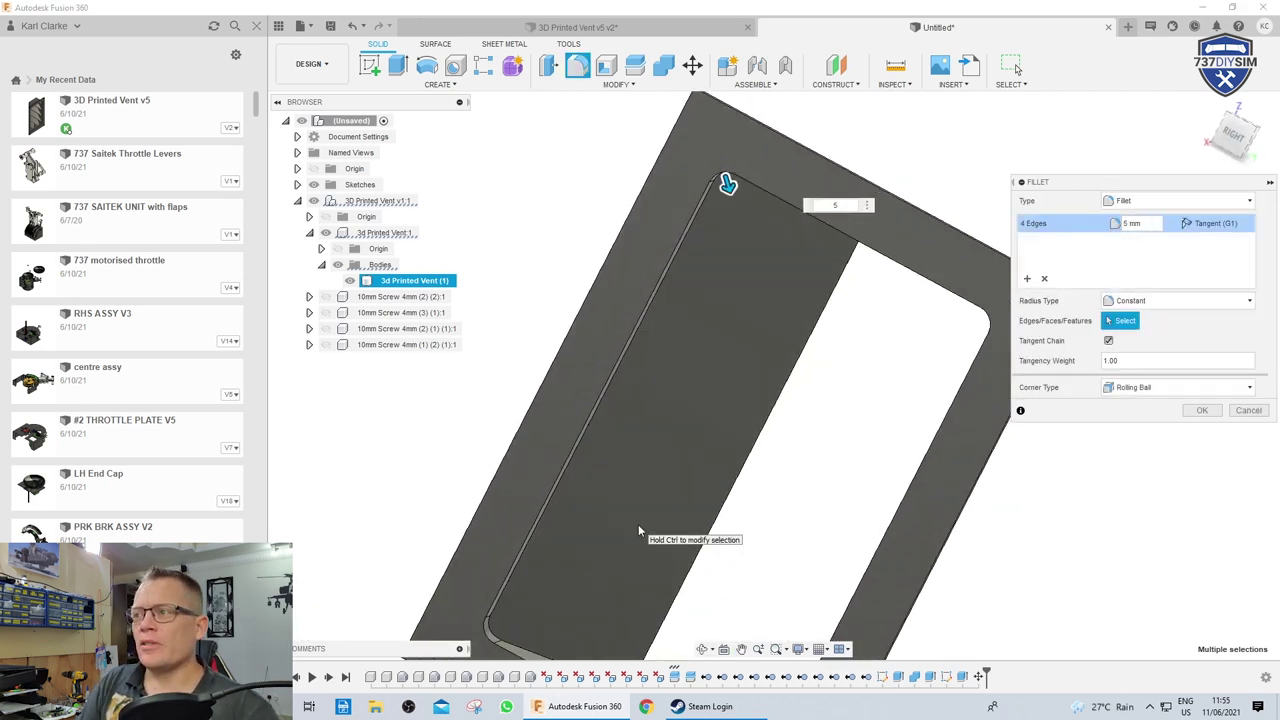
pyautogui.press('Return')
# Fillet the front edge loop around the frame opening with a 3 mm radius
pyautogui.scroll(-3, 640, 480)
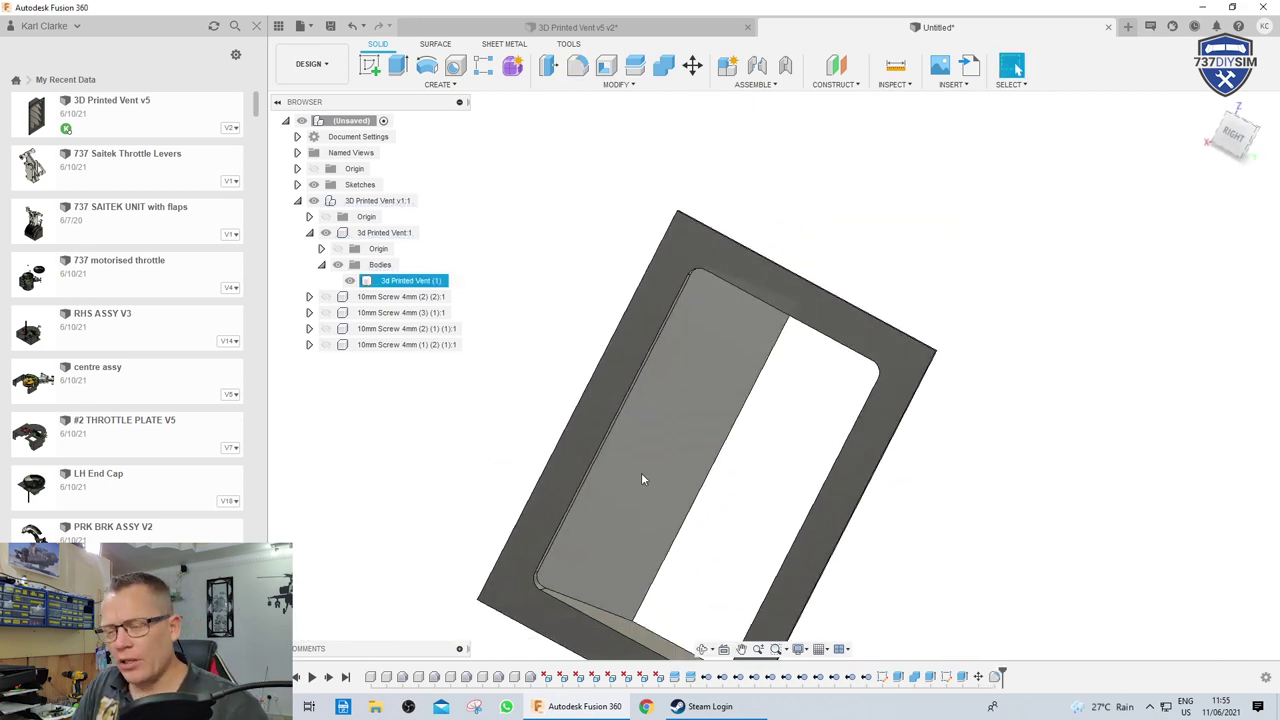
pyautogui.press('f')
pyautogui.click(629, 391)
pyautogui.keyDown('shift'); pyautogui.moveTo(737, 423); pyautogui.dragTo(735, 335, button='middle'); pyautogui.keyUp('shift')
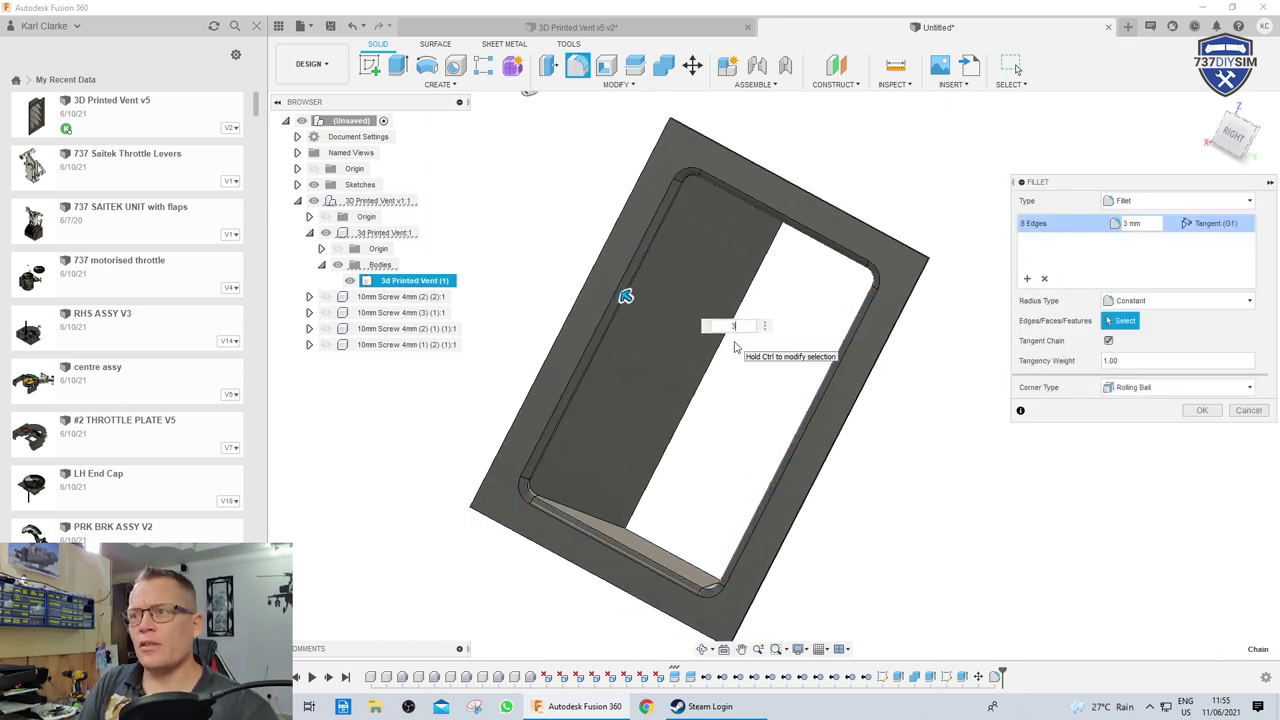
pyautogui.press('Return')
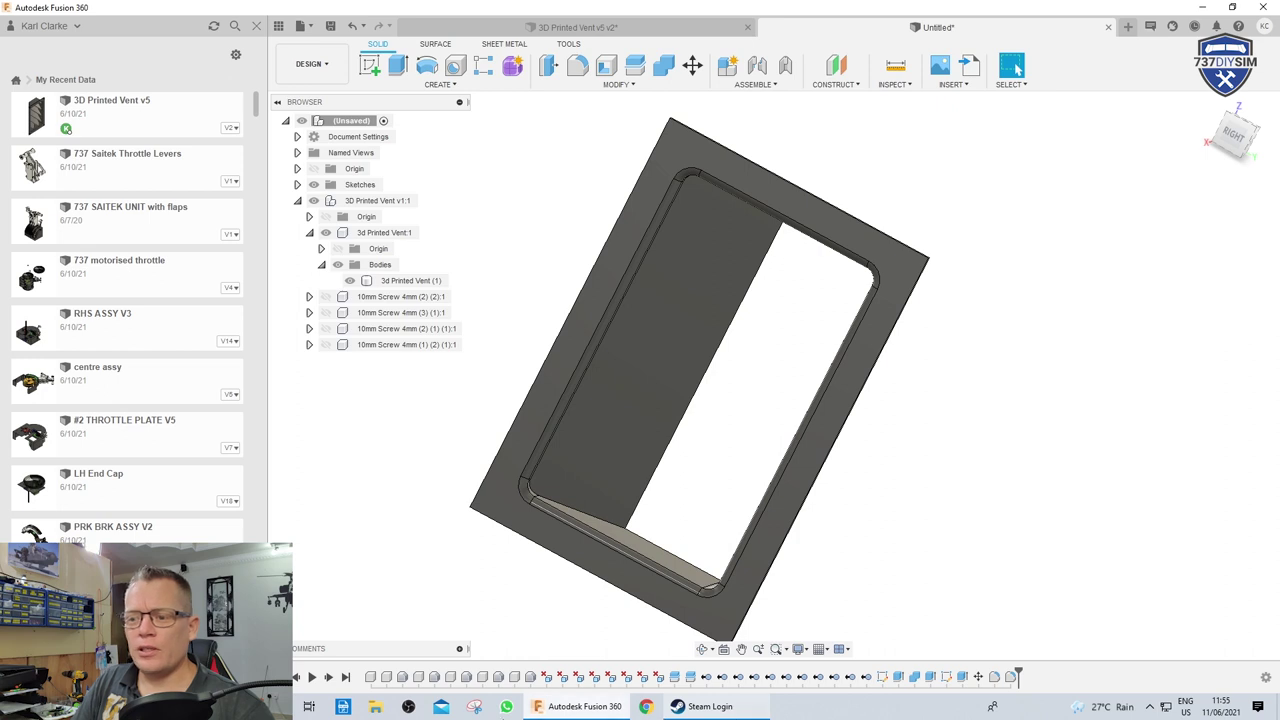
# Check the vent photo, then sketch a long diagonal line at 45° on the frame's front face, extending beyond both sides of the frame
pyautogui.moveTo(555, 705)
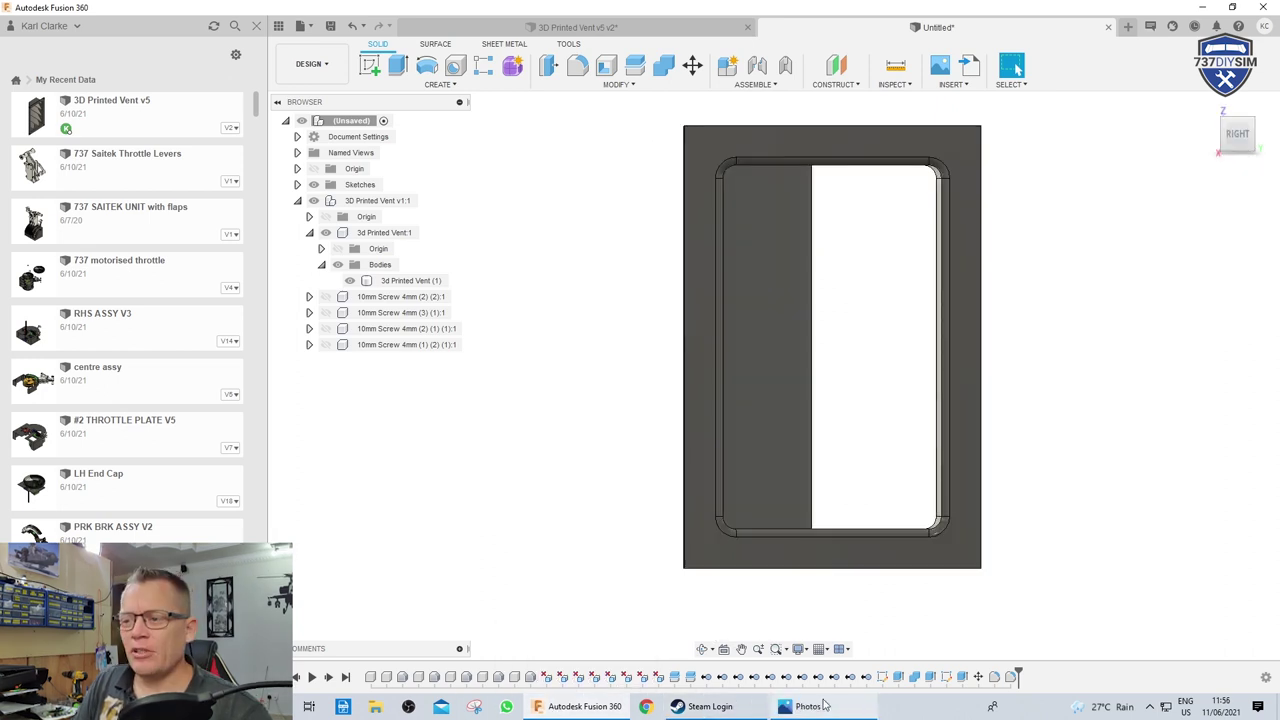
pyautogui.click(823, 705)
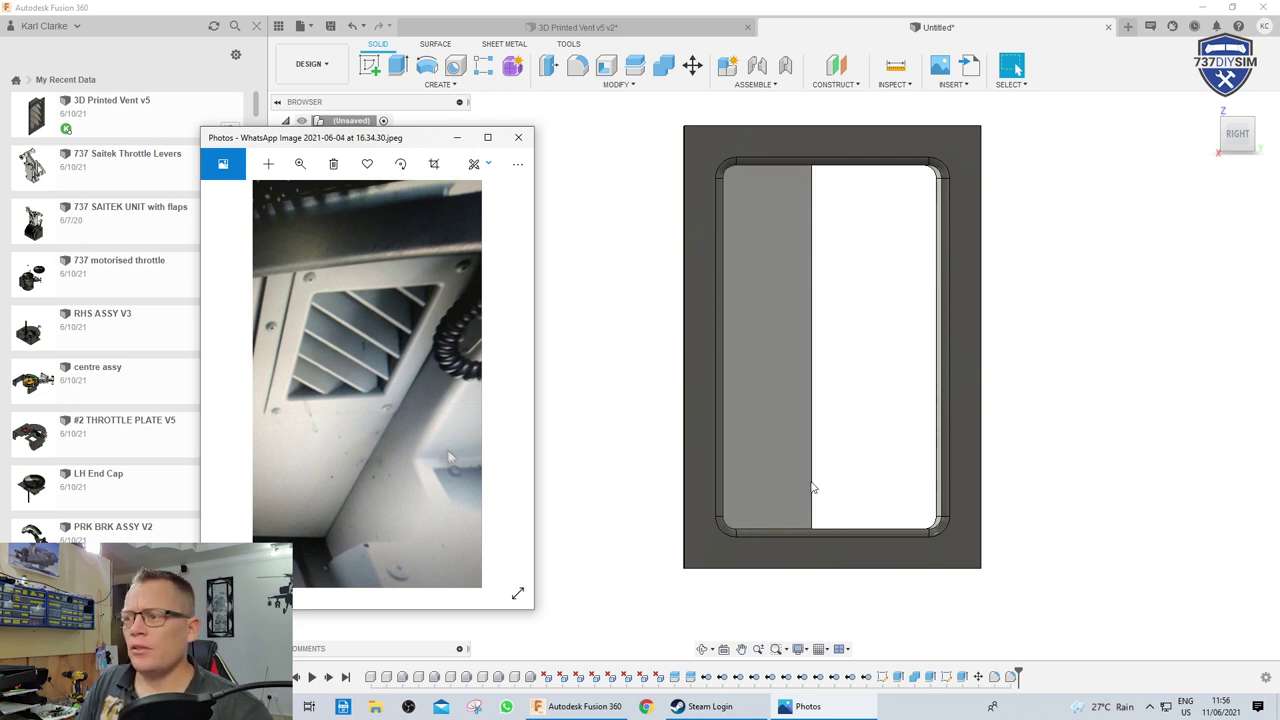
pyautogui.keyDown('shift'); pyautogui.moveTo(886, 489); pyautogui.dragTo(956, 270, button='middle'); pyautogui.keyUp('shift')
pyautogui.click(976, 189)
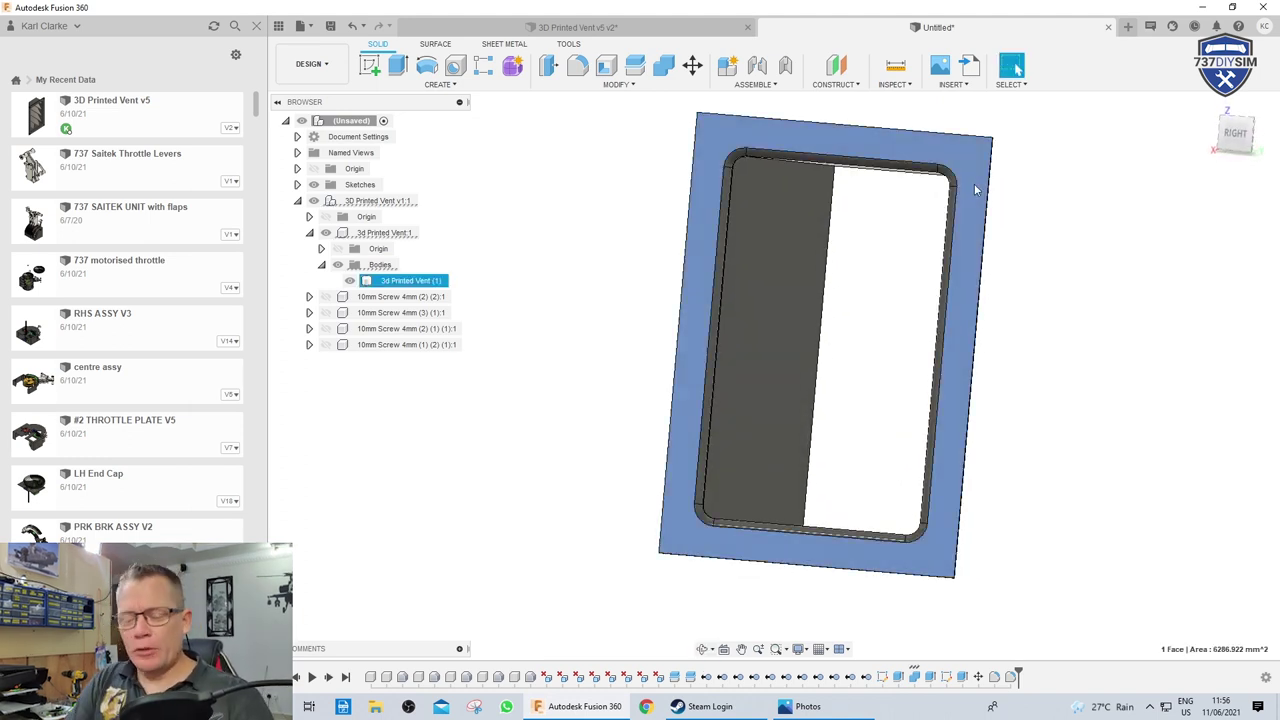
pyautogui.press('l')
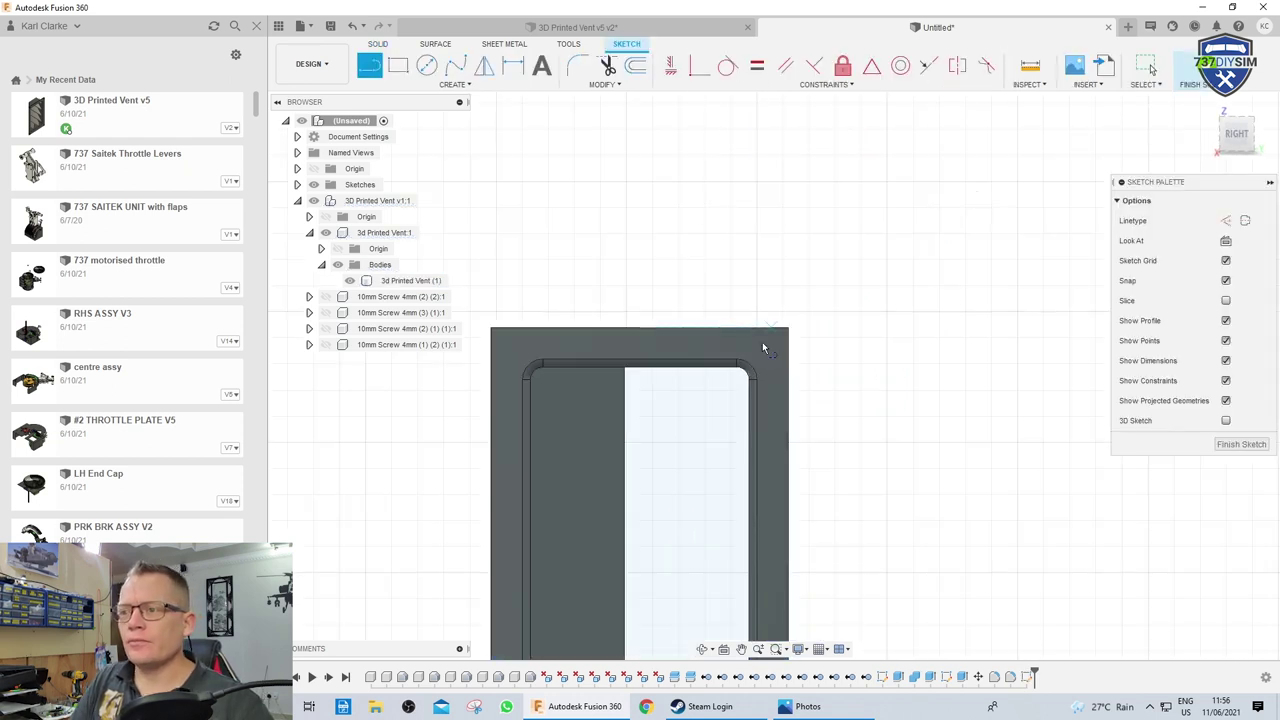
pyautogui.moveTo(758, 402); pyautogui.dragTo(850, 252, button='middle')
pyautogui.moveTo(737, 236); pyautogui.dragTo(728, 279, button='middle')
pyautogui.scroll(-3, 730, 295)
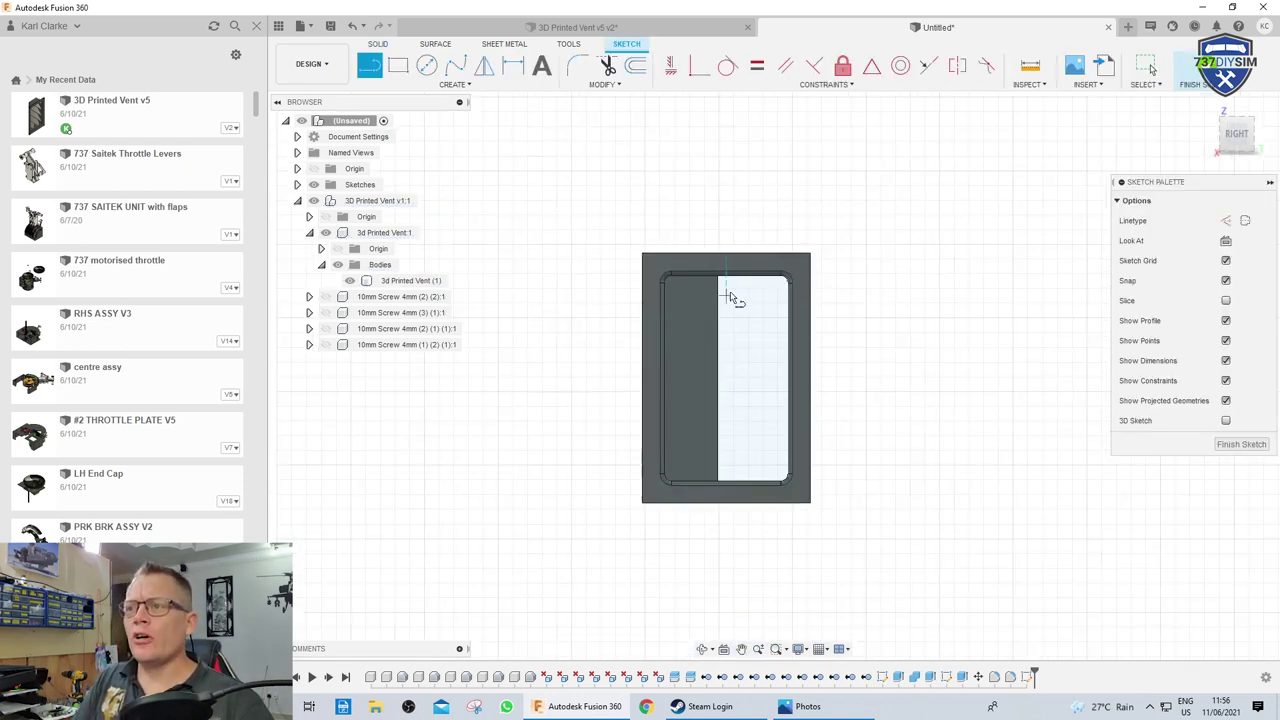
pyautogui.click(630, 120)
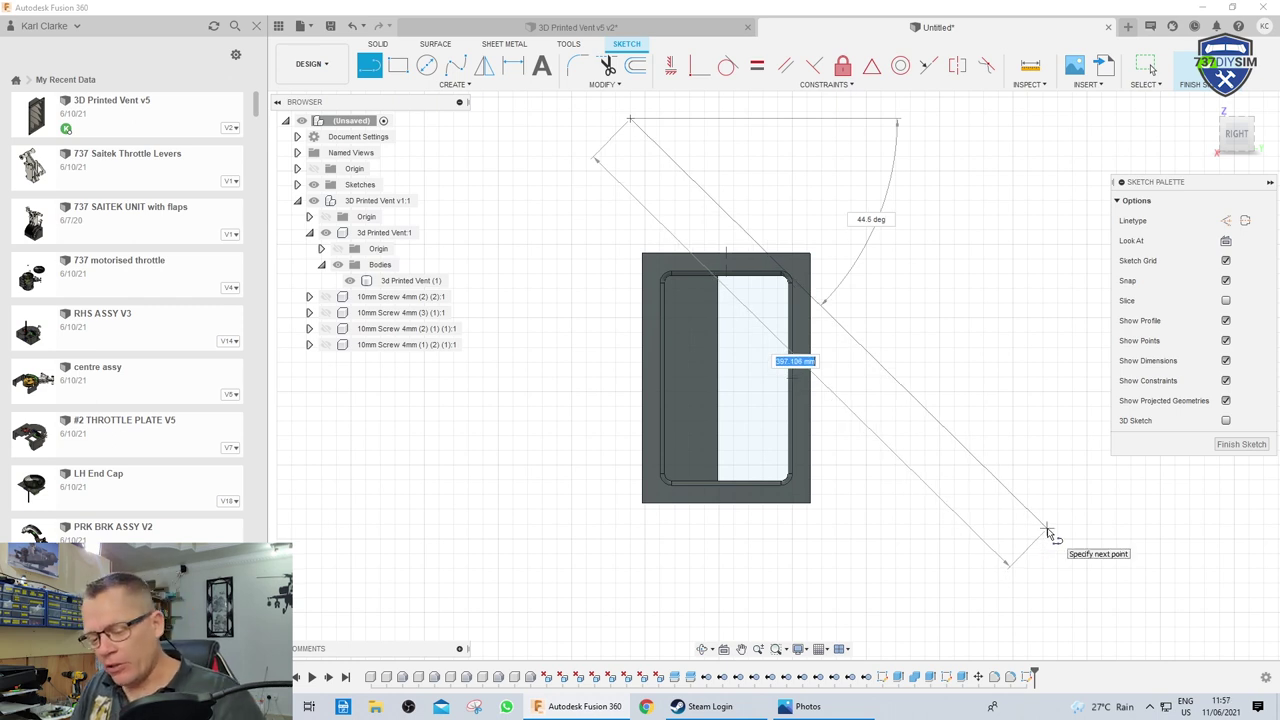
pyautogui.press('Tab')
pyautogui.write('45')
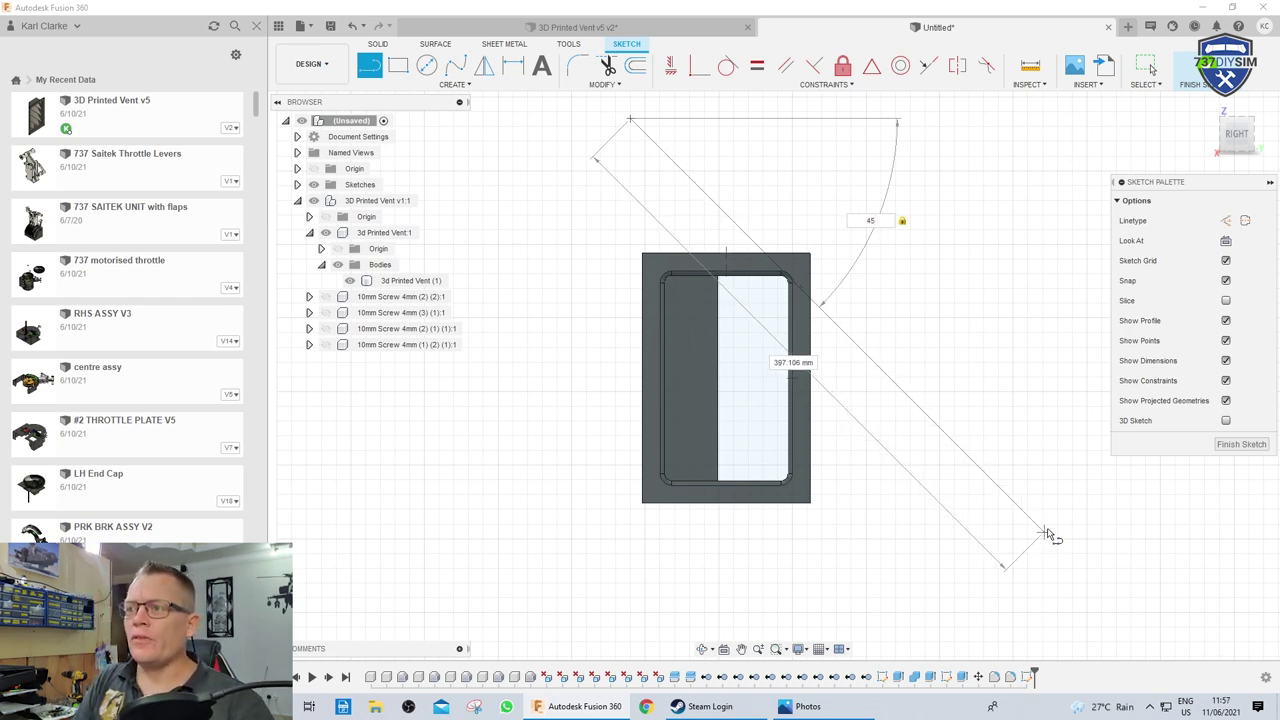
pyautogui.press('Return')
pyautogui.press('Escape')
# Shift the 45° line across the opening's upper corner to match the photo and offset it by 3 mm
pyautogui.moveTo(862, 349); pyautogui.dragTo(823, 345)
pyautogui.click(808, 706)
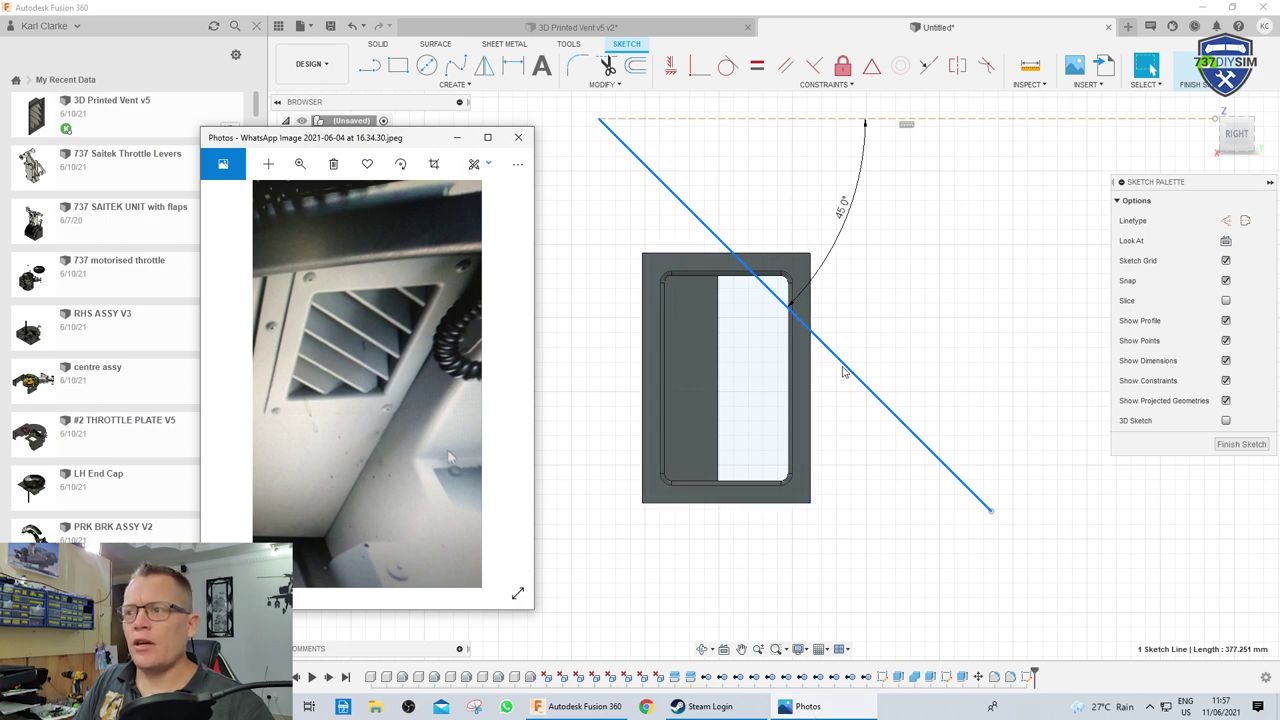
pyautogui.moveTo(843, 368); pyautogui.dragTo(842, 370)
pyautogui.press('o')
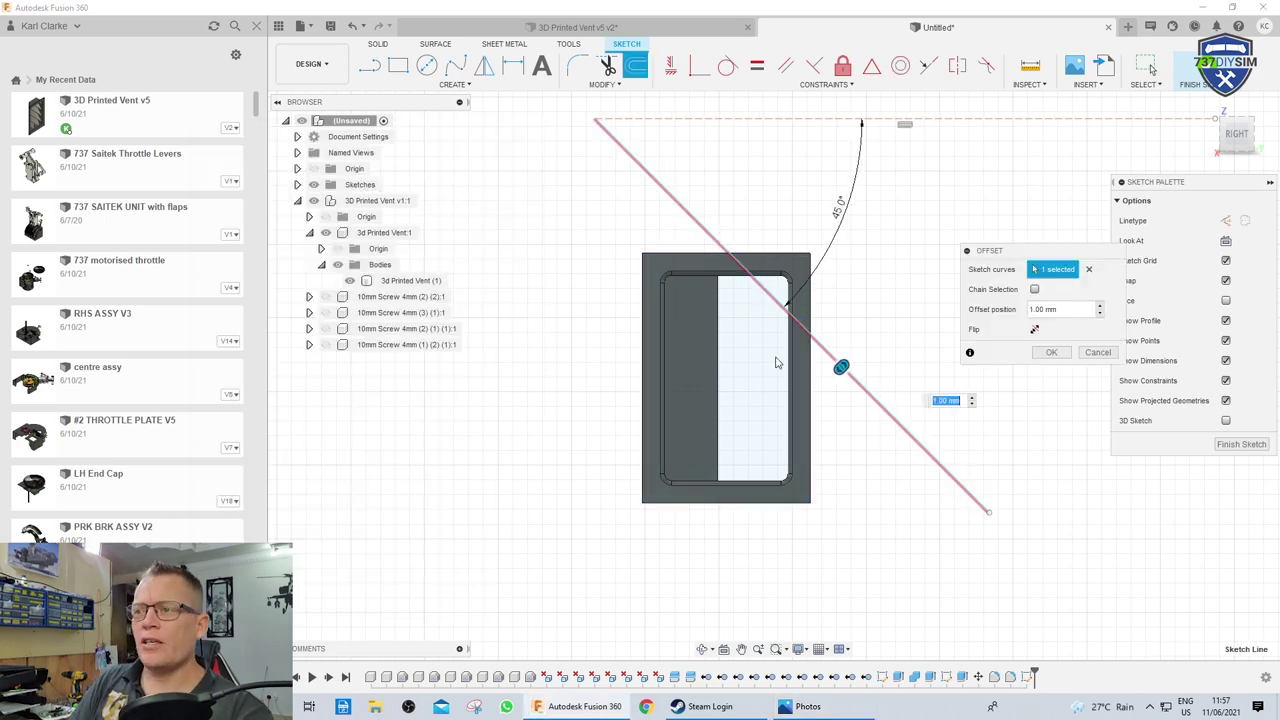
pyautogui.write('3')
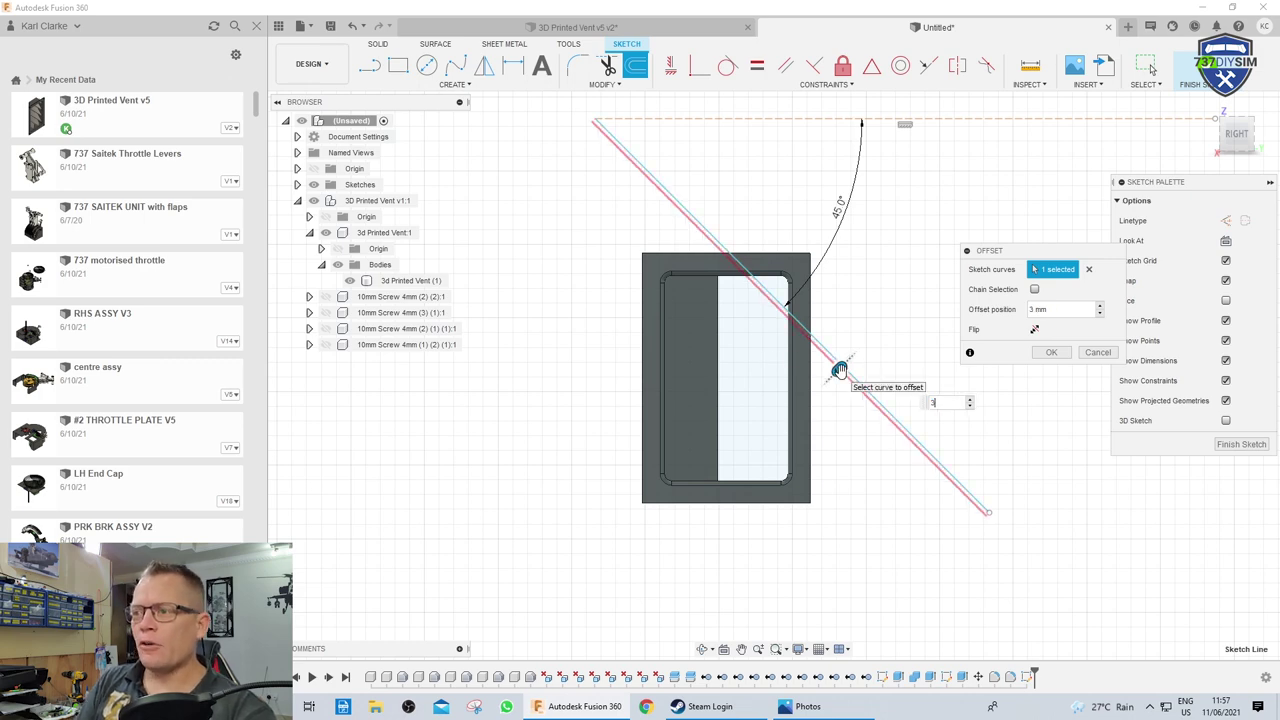
pyautogui.press('Return')
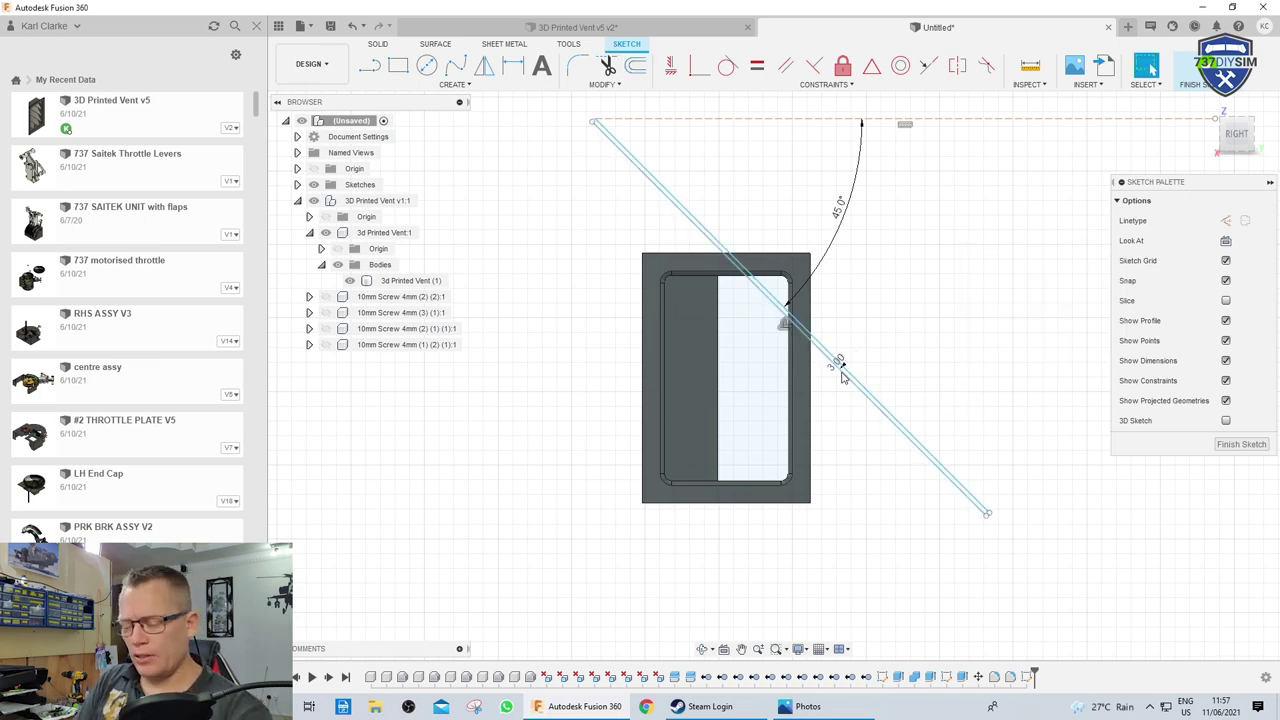
# Close both ends of the two parallel diagonal lines with short connecting lines to form a closed strip
pyautogui.press('l')
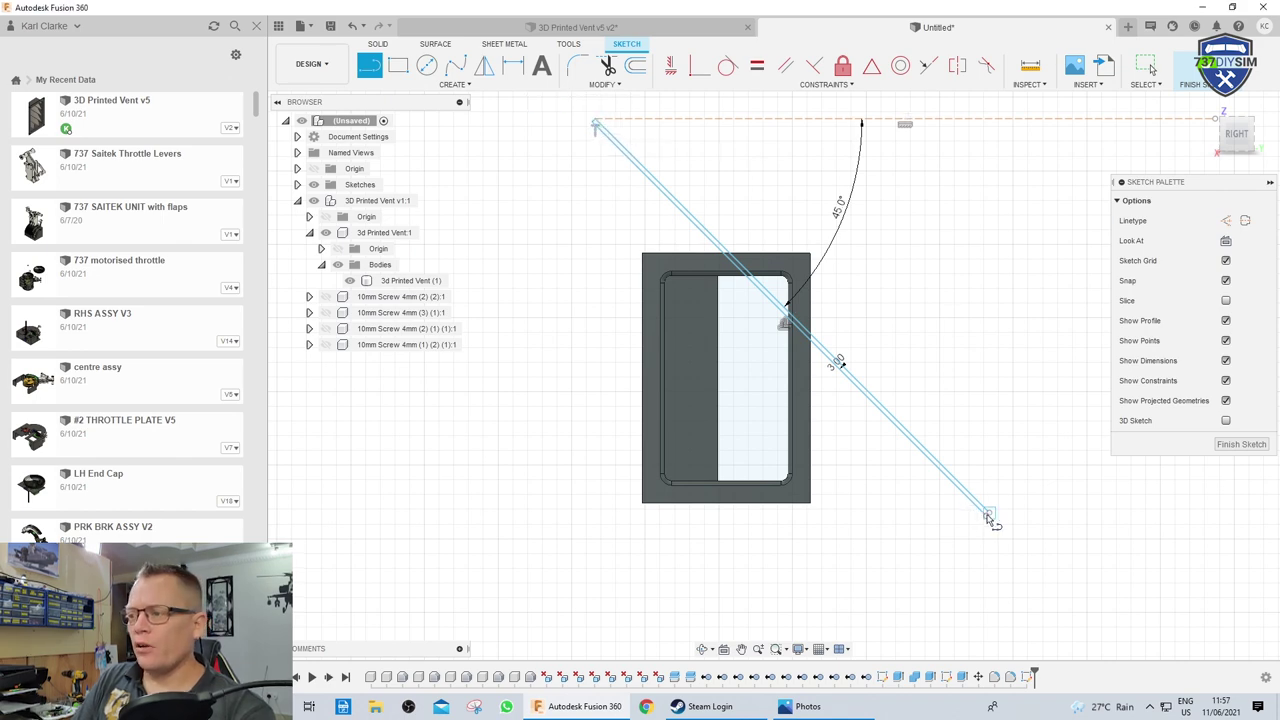
pyautogui.click(986, 512)
pyautogui.click(990, 515)
pyautogui.scroll(3, 990, 515)
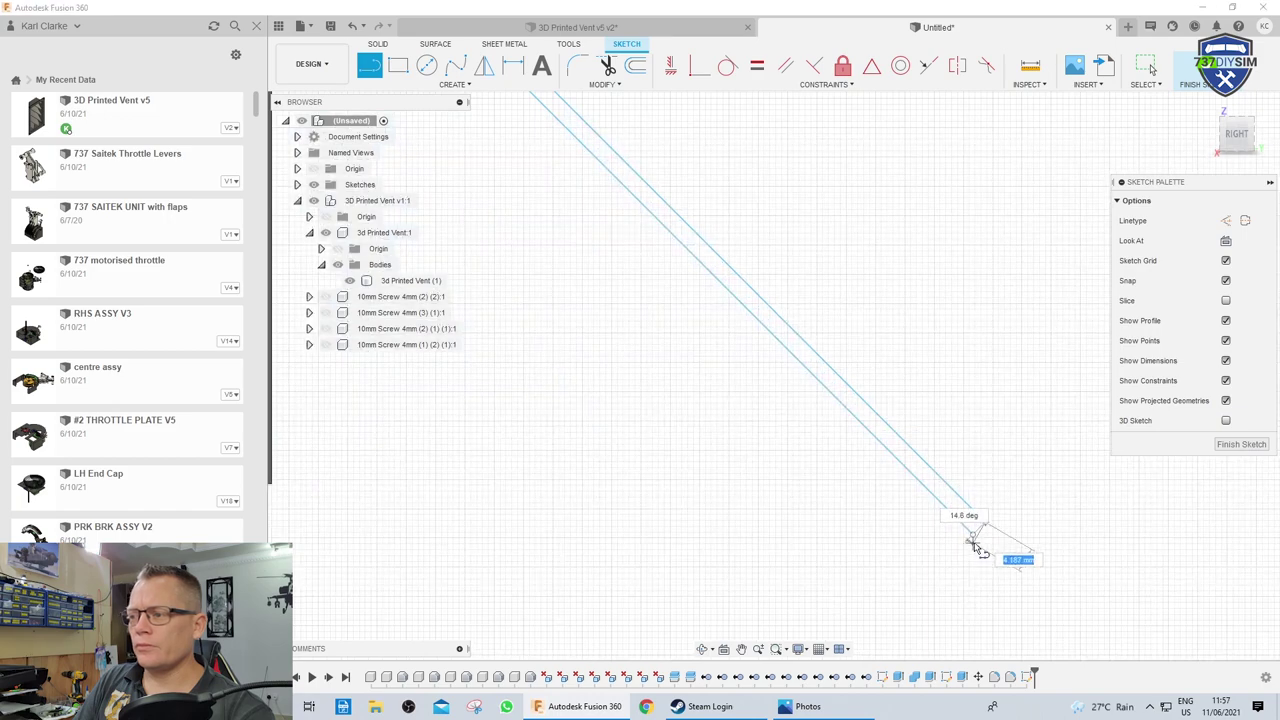
pyautogui.scroll(-3, 990, 548)
pyautogui.scroll(-1, 989, 545)
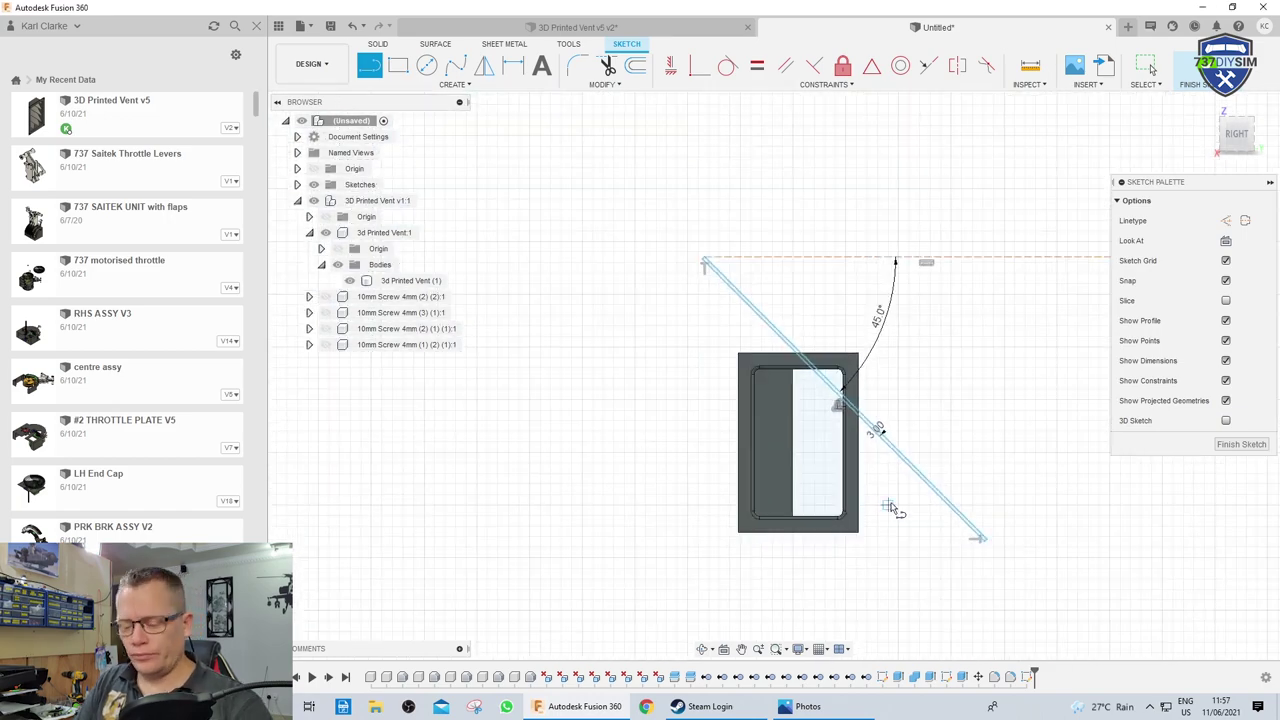
# Extrude all five profiles of the diagonal strip by -70 mm through the duct as a new component
pyautogui.scroll(2, 859, 458)
pyautogui.press('e')
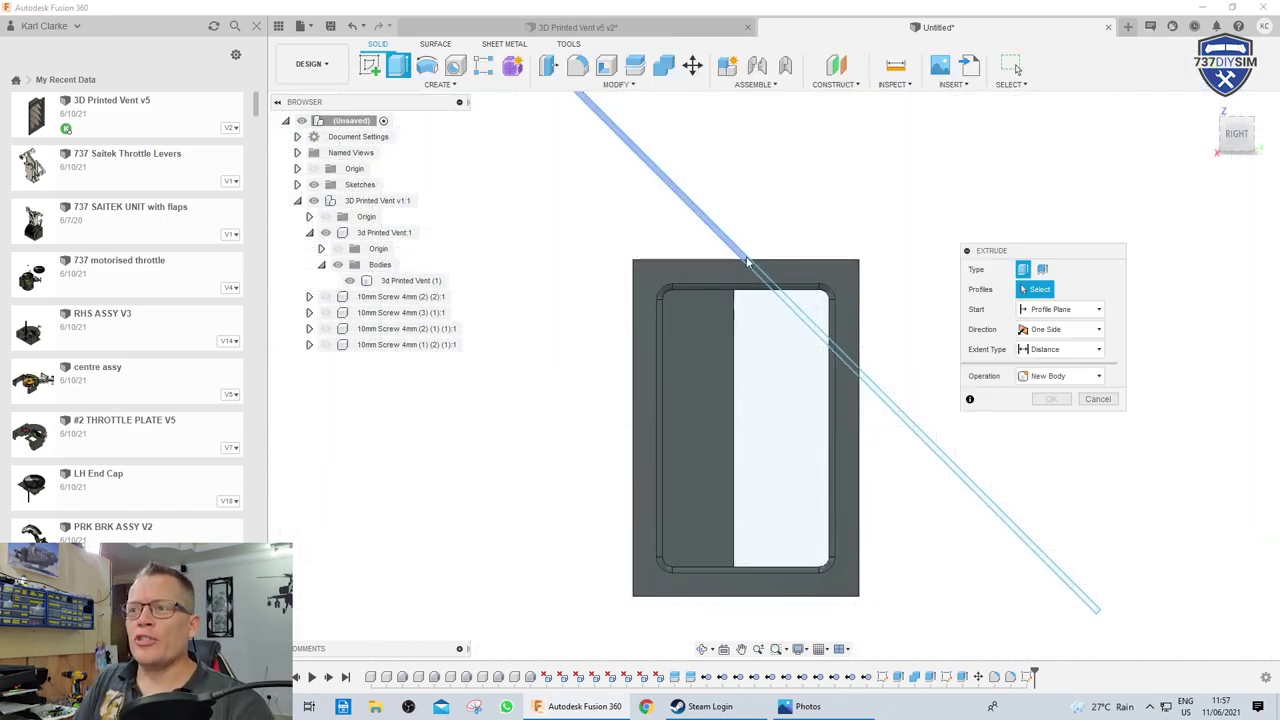
pyautogui.click(772, 290)
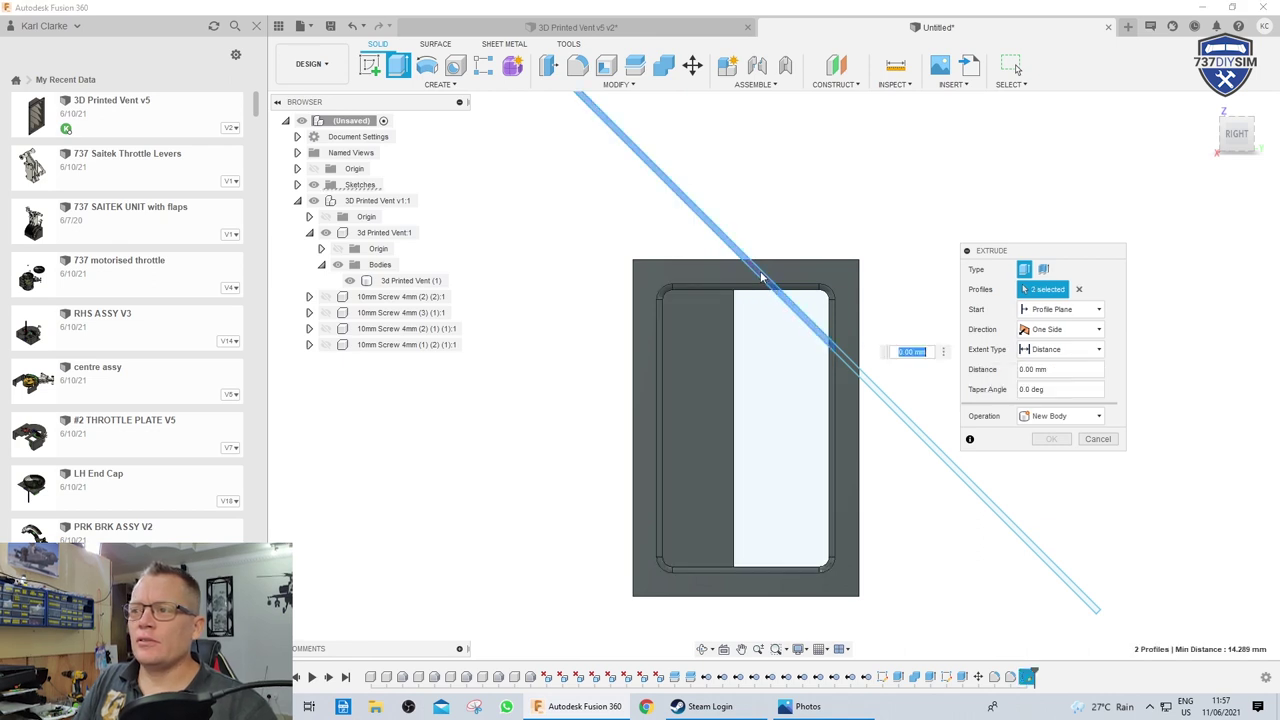
pyautogui.click(887, 405)
pyautogui.scroll(-3, 887, 405)
pyautogui.keyDown('shift'); pyautogui.moveTo(905, 472); pyautogui.dragTo(694, 471, button='middle'); pyautogui.keyUp('shift')
pyautogui.moveTo(694, 425); pyautogui.dragTo(814, 423)
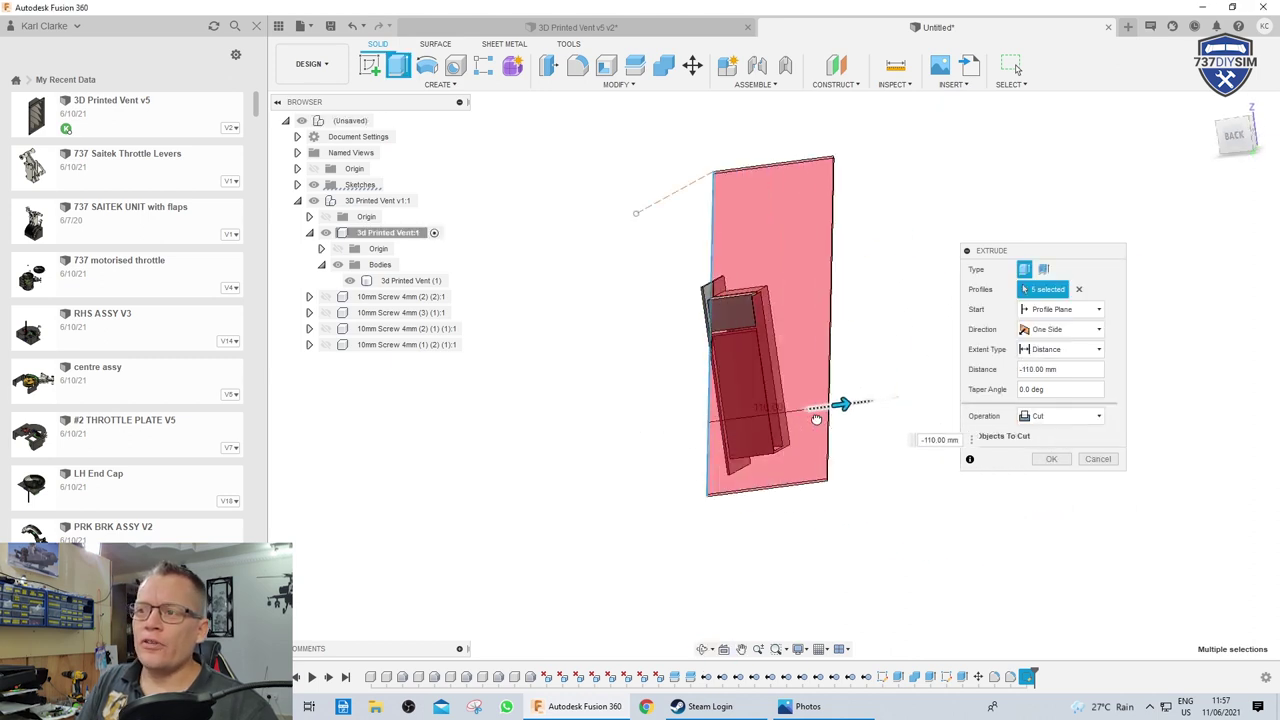
pyautogui.keyDown('shift'); pyautogui.moveTo(623, 514); pyautogui.dragTo(782, 417, button='middle'); pyautogui.keyUp('shift')
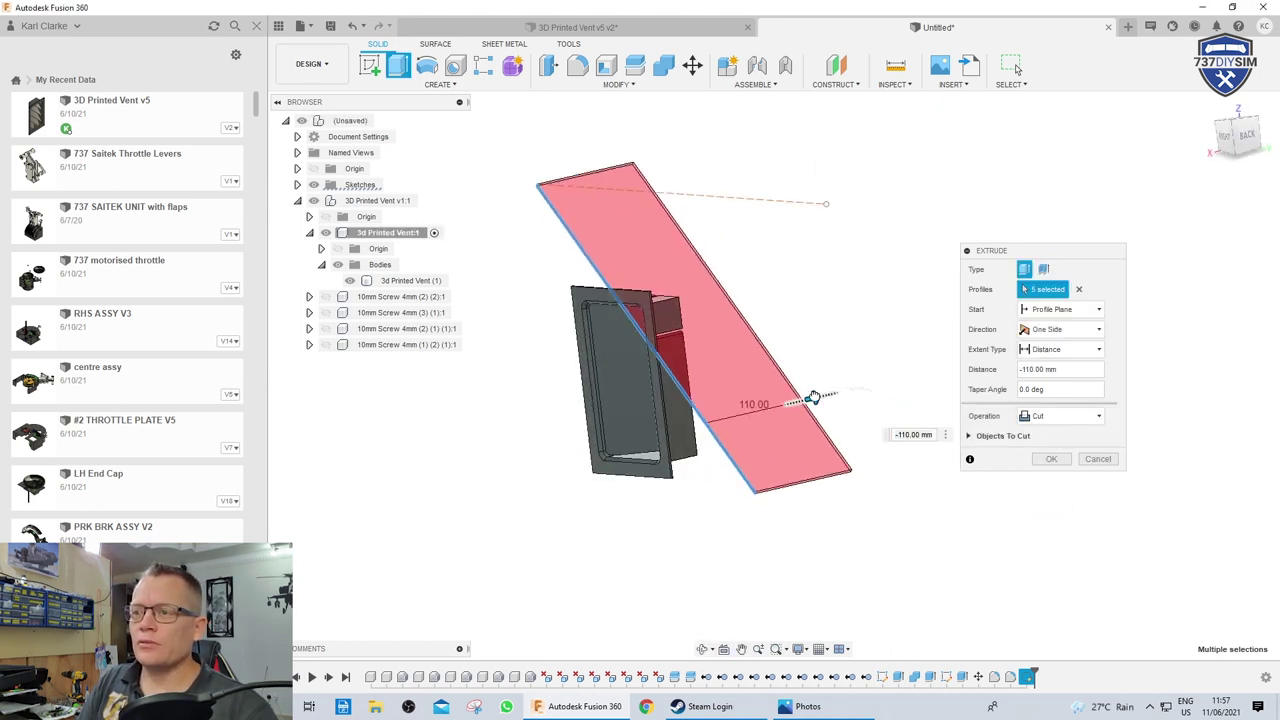
pyautogui.moveTo(812, 398); pyautogui.dragTo(786, 409)
pyautogui.keyDown('shift'); pyautogui.moveTo(782, 411); pyautogui.dragTo(650, 490, button='middle'); pyautogui.keyUp('shift')
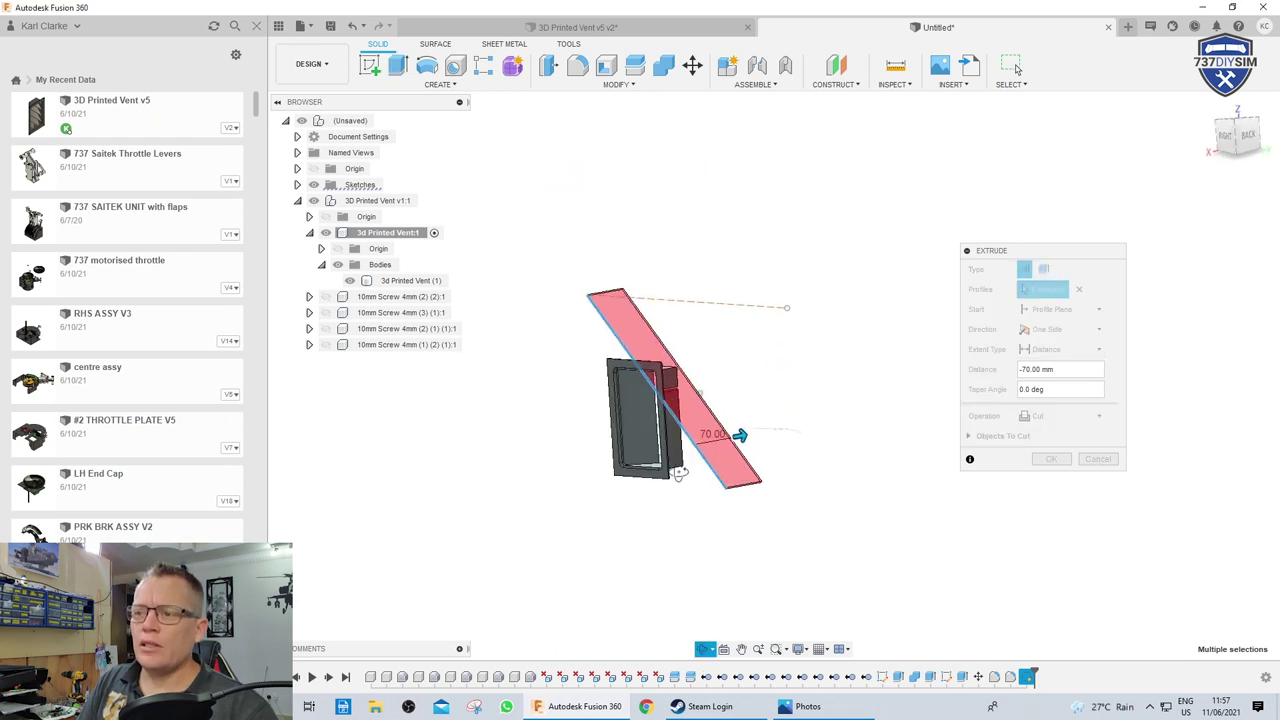
pyautogui.click(1056, 418)
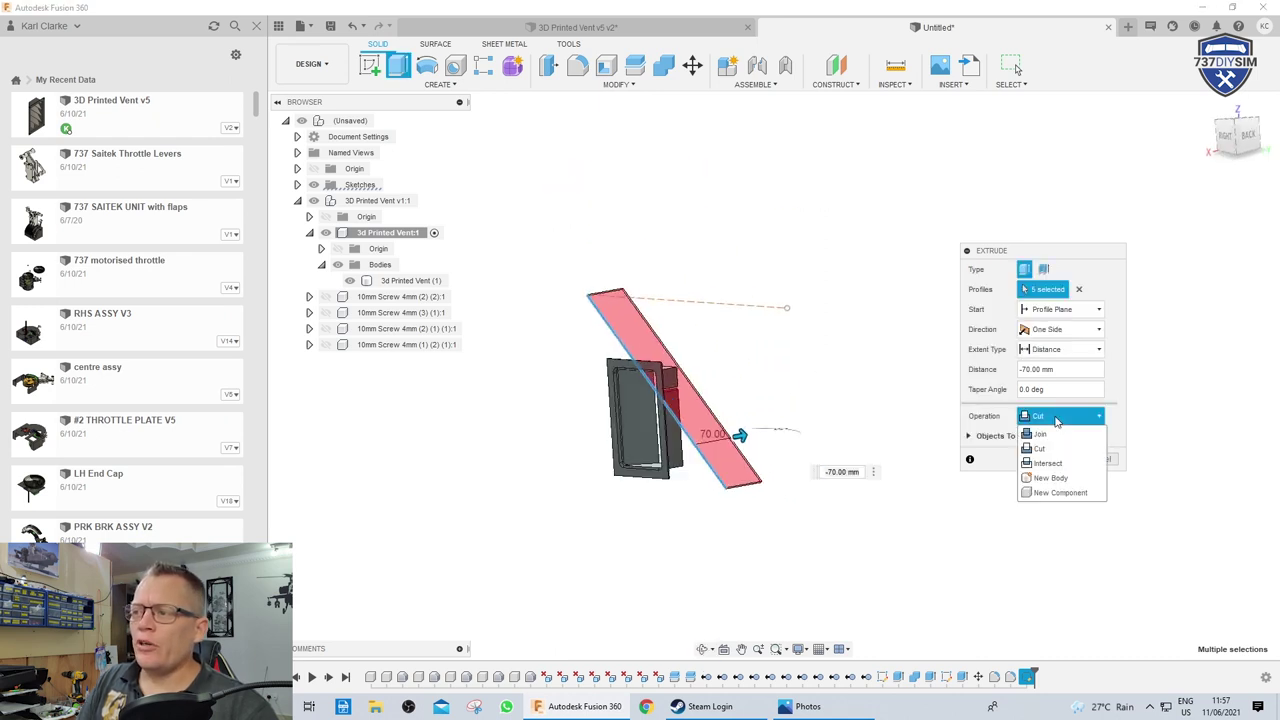
pyautogui.click(1060, 493)
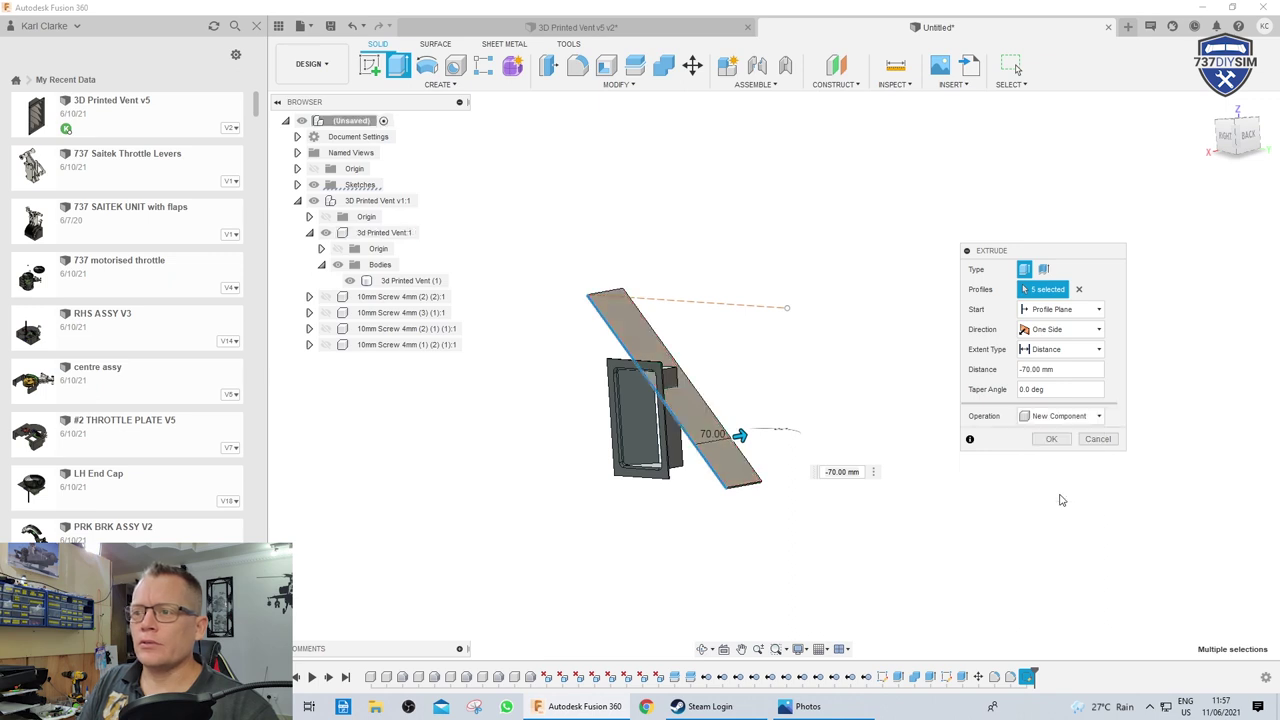
pyautogui.click(1051, 439)
# Check the slat against the vent photo and fillet the two long front edges of the diagonal slat
pyautogui.scroll(5, 557, 406)
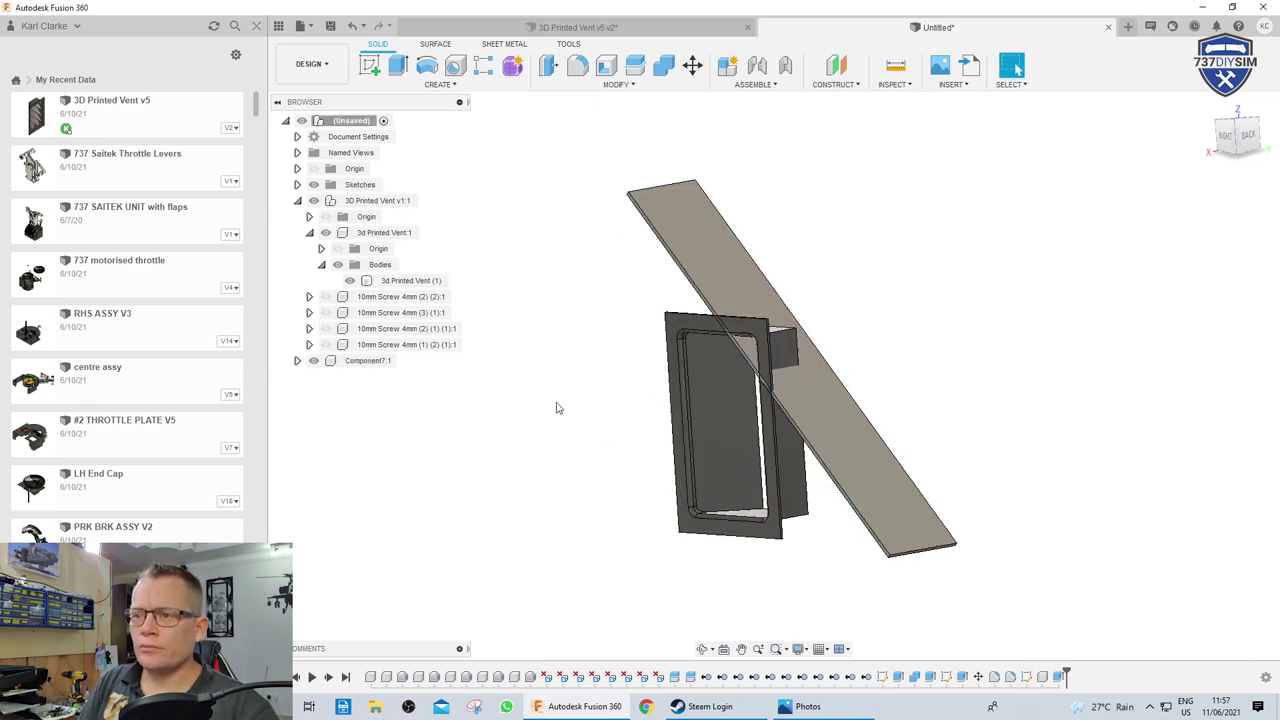
pyautogui.keyDown('shift'); pyautogui.moveTo(811, 490); pyautogui.dragTo(801, 458, button='middle'); pyautogui.keyUp('shift')
pyautogui.click(800, 706)
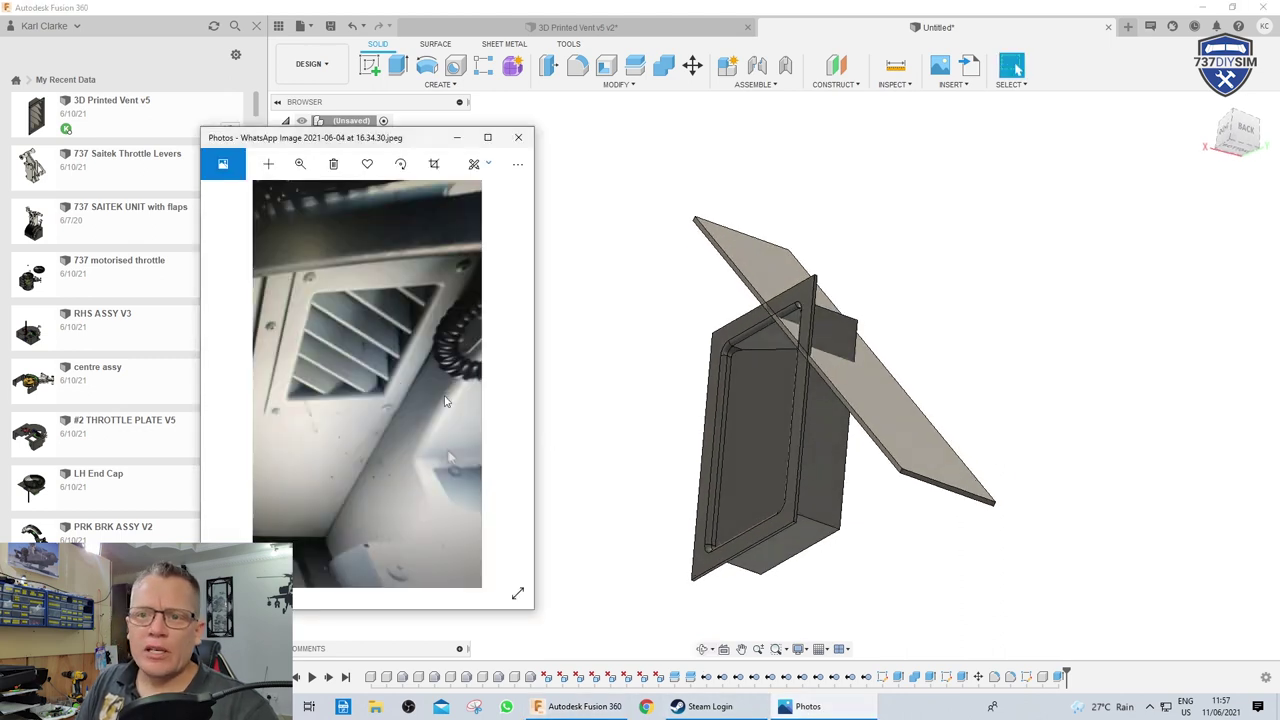
pyautogui.click(855, 591)
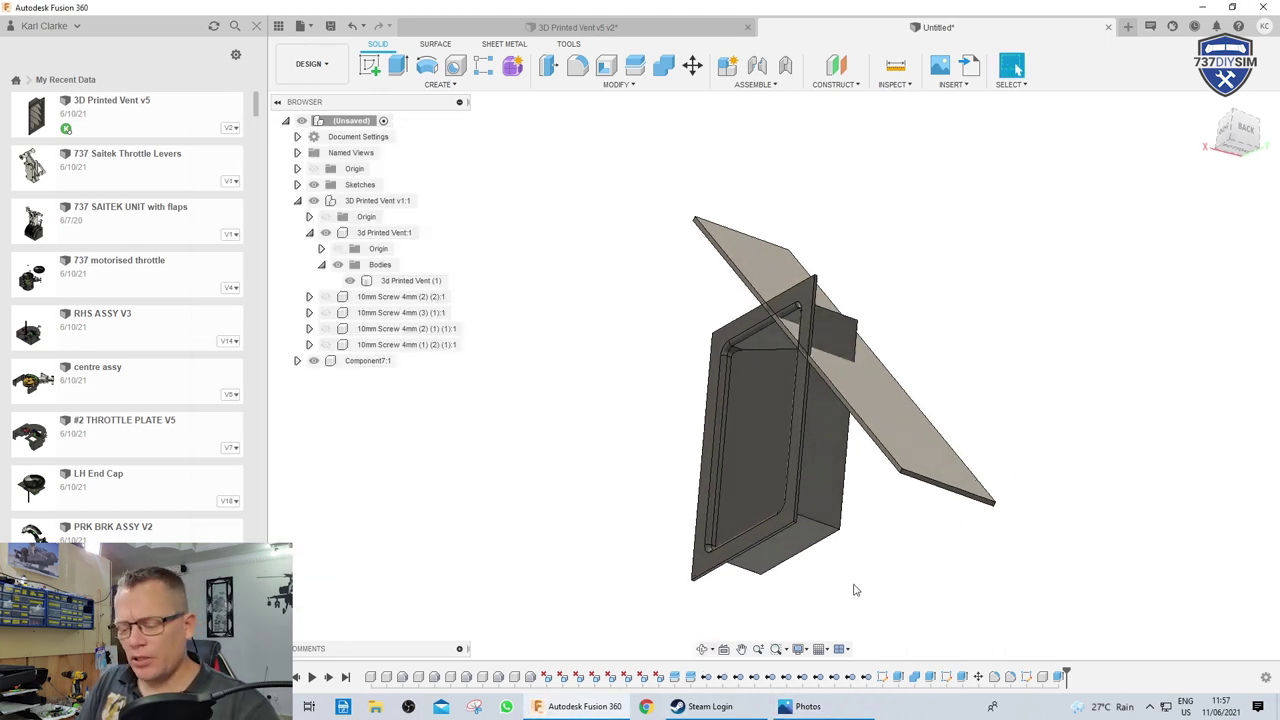
pyautogui.press('f')
pyautogui.click(835, 393)
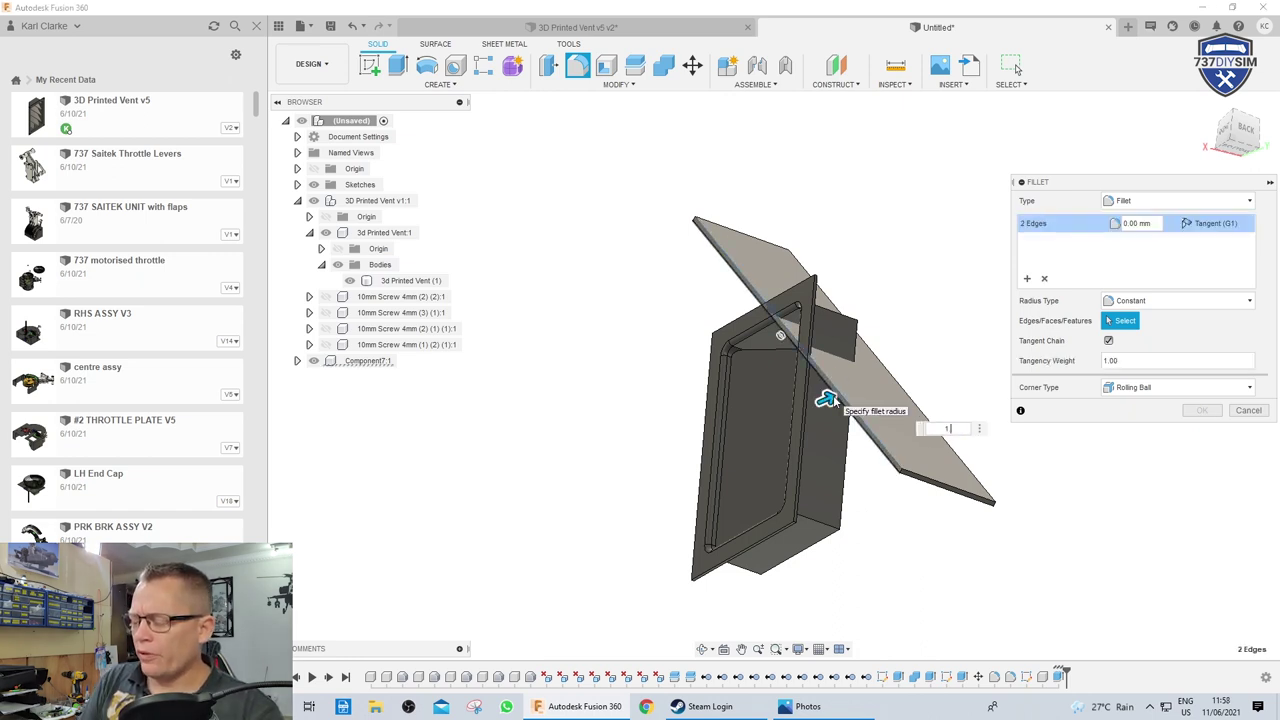
pyautogui.press('Escape')
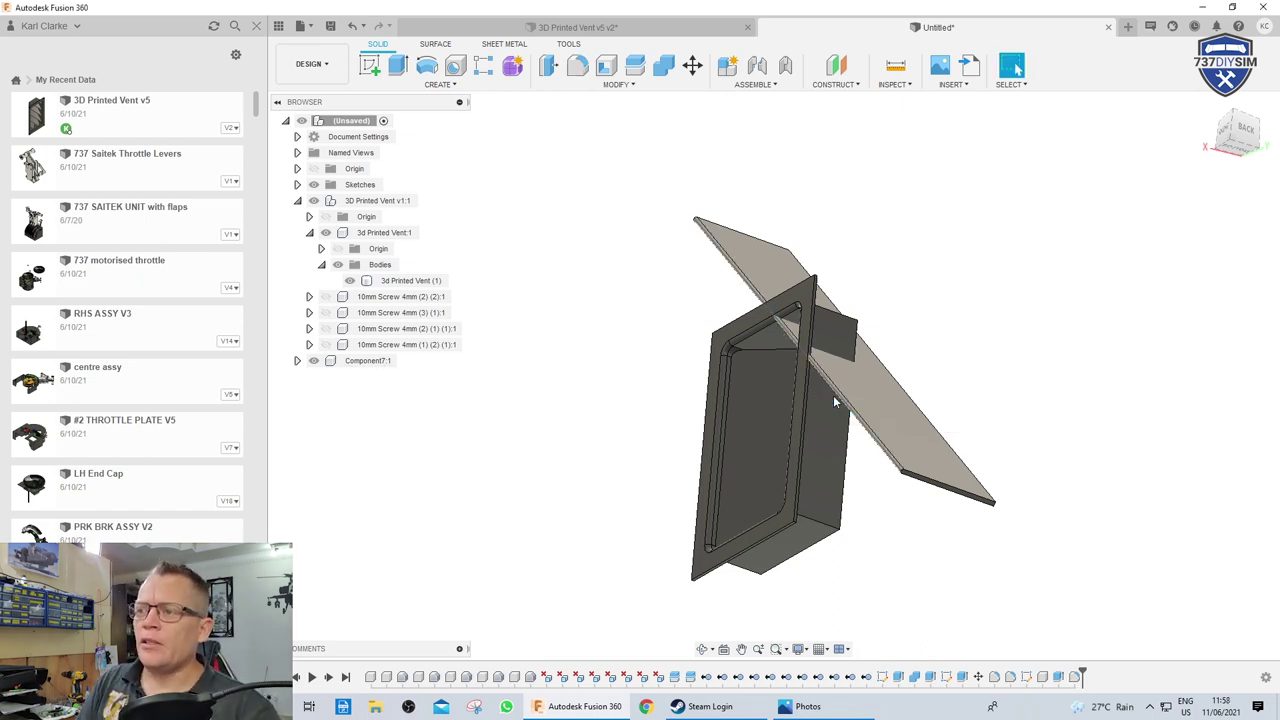
pyautogui.scroll(3, 854, 431)
pyautogui.keyDown('shift'); pyautogui.moveTo(952, 526); pyautogui.dragTo(929, 512, button='middle'); pyautogui.keyUp('shift')
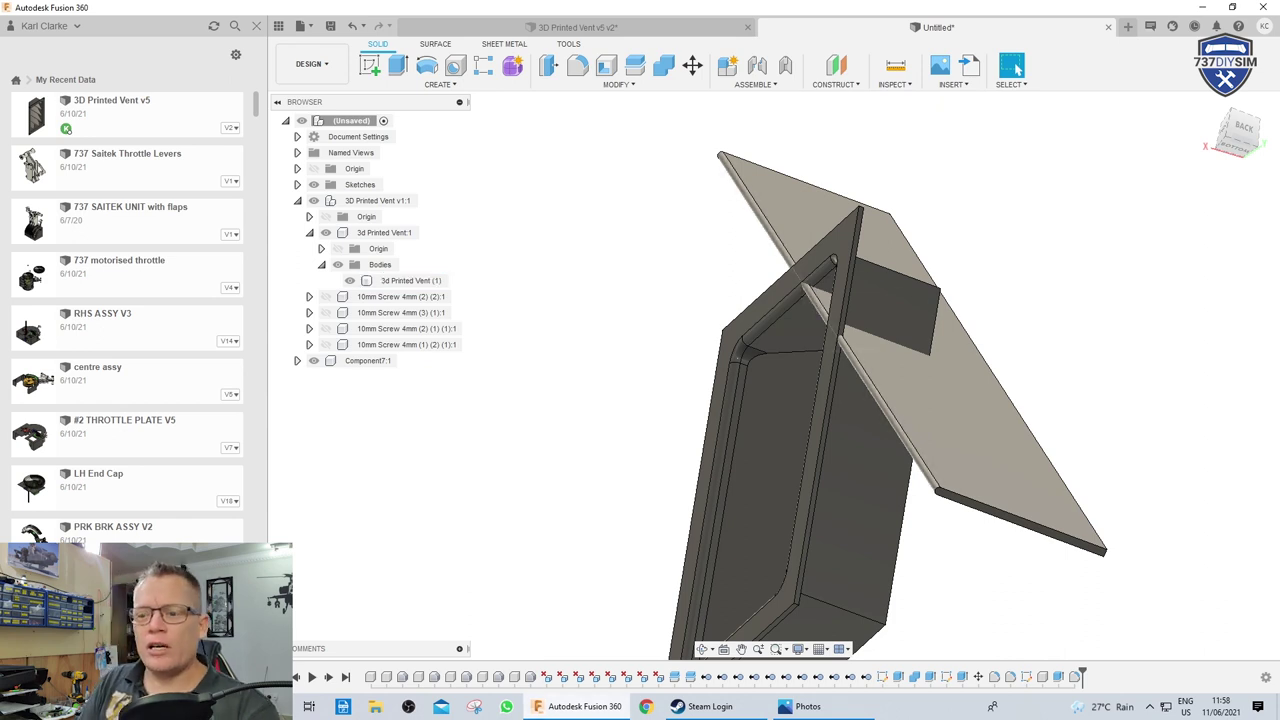
# Check the vent photo and move the diagonal slat component -3 mm along X, capturing its position
pyautogui.click(810, 707)
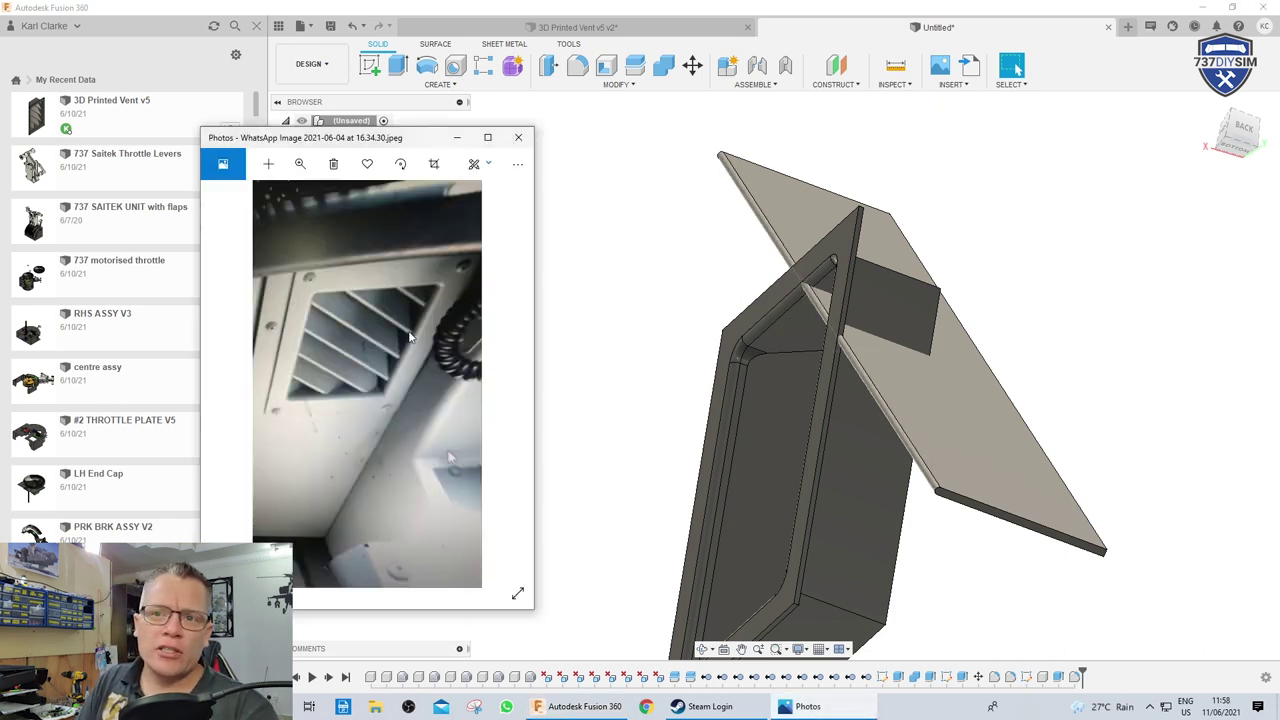
pyautogui.click(822, 394)
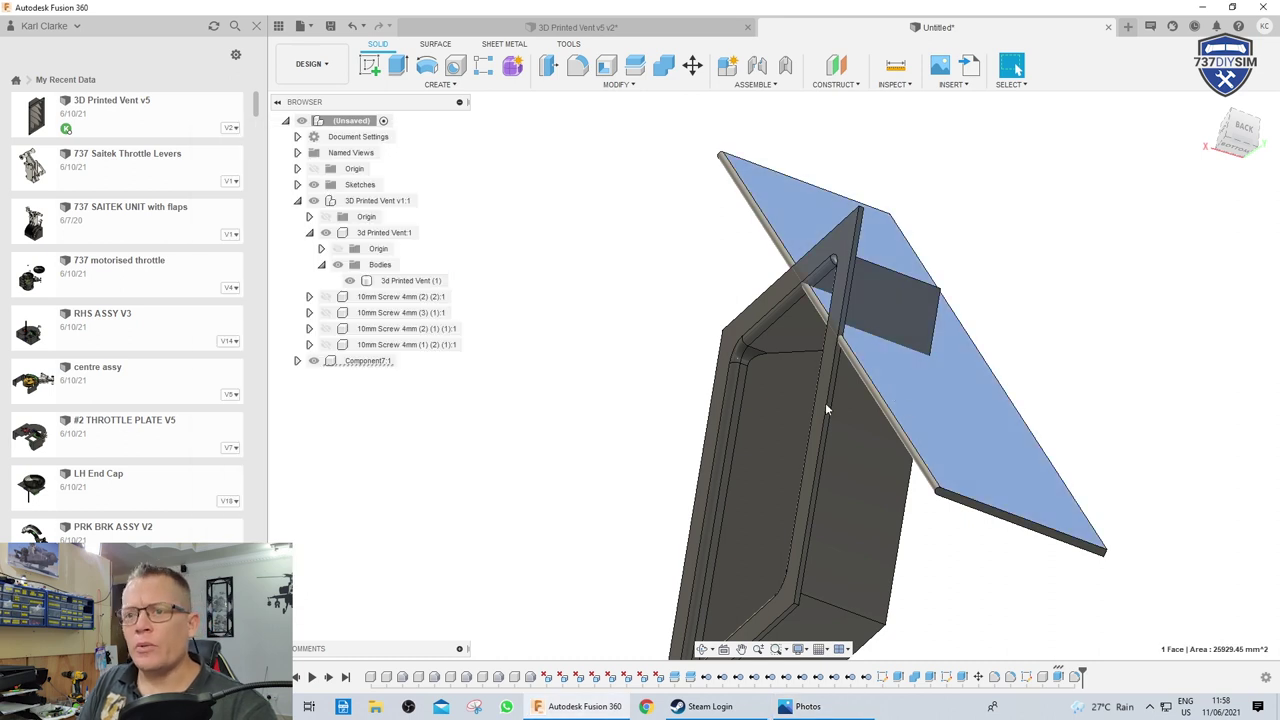
pyautogui.click(368, 361)
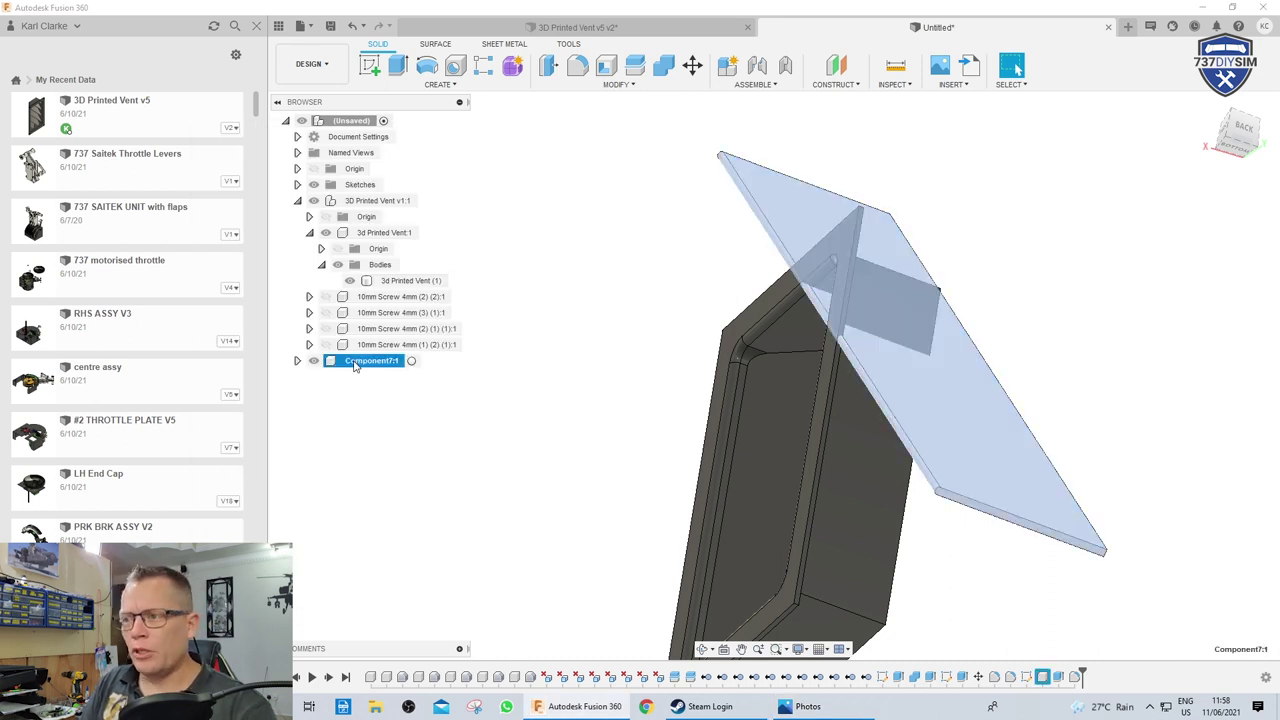
pyautogui.press('m')
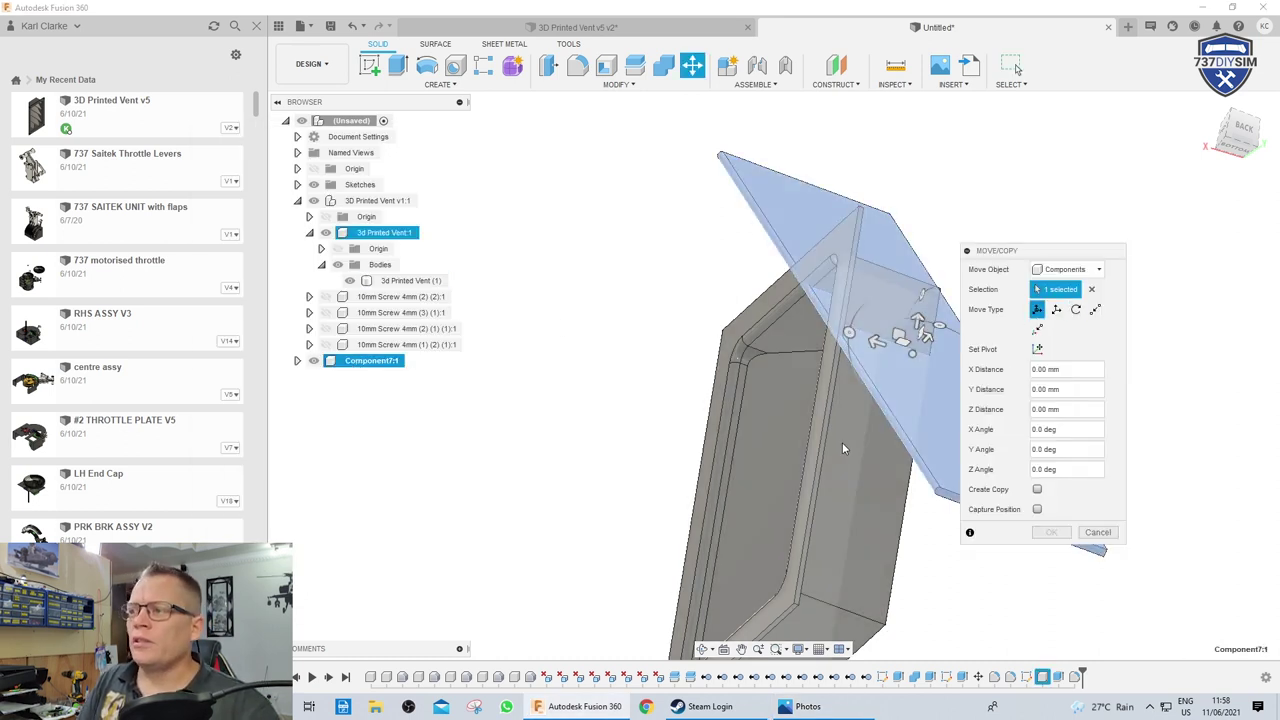
pyautogui.moveTo(840, 442); pyautogui.dragTo(744, 409, button='middle')
pyautogui.moveTo(777, 313); pyautogui.dragTo(789, 318)
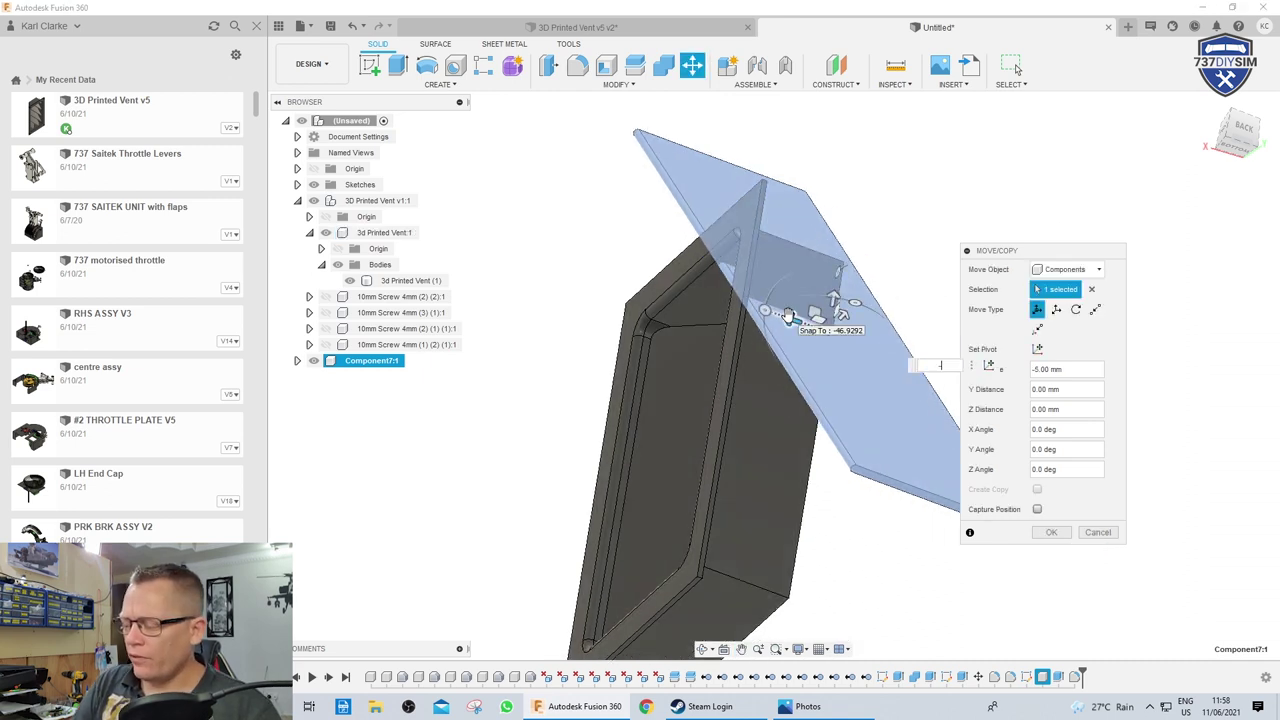
pyautogui.write('-3')
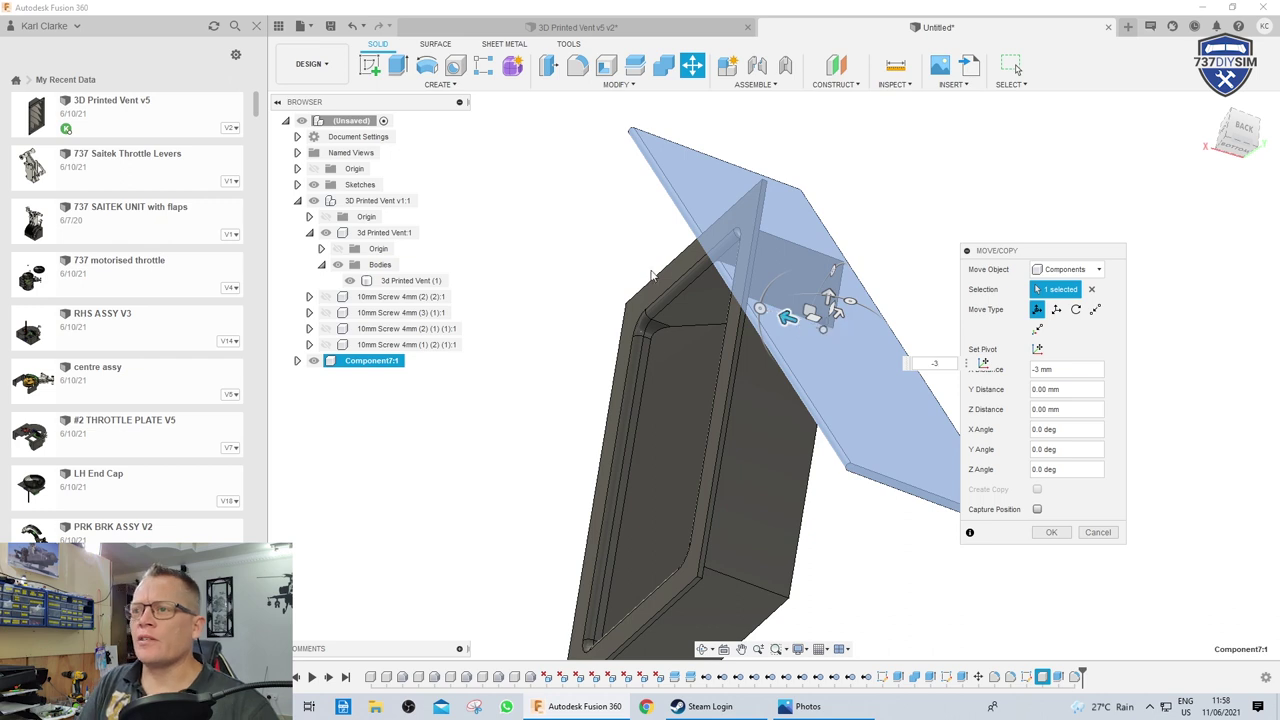
pyautogui.scroll(5, 700, 250)
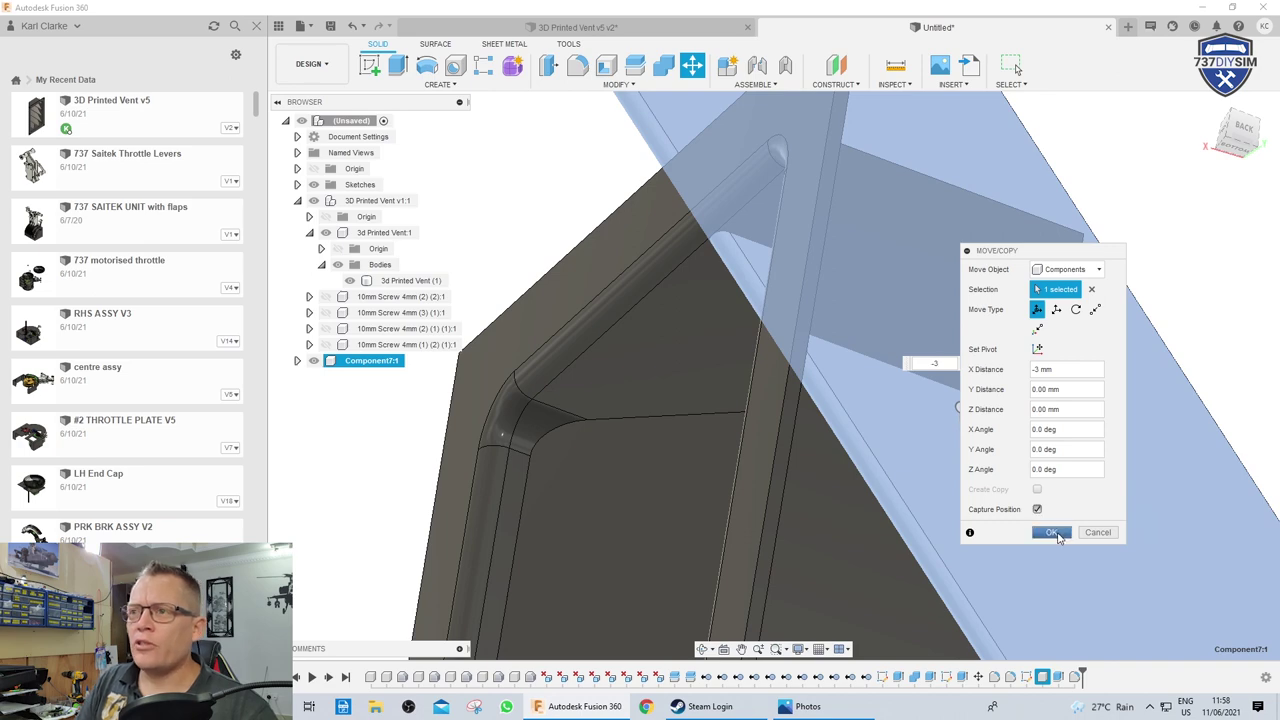
pyautogui.click(1058, 537)
# Rotate the slat component by -40° about its long front edge
pyautogui.scroll(-5, 920, 520)
pyautogui.moveTo(923, 508); pyautogui.dragTo(886, 397, button='middle')
pyautogui.click(876, 378)
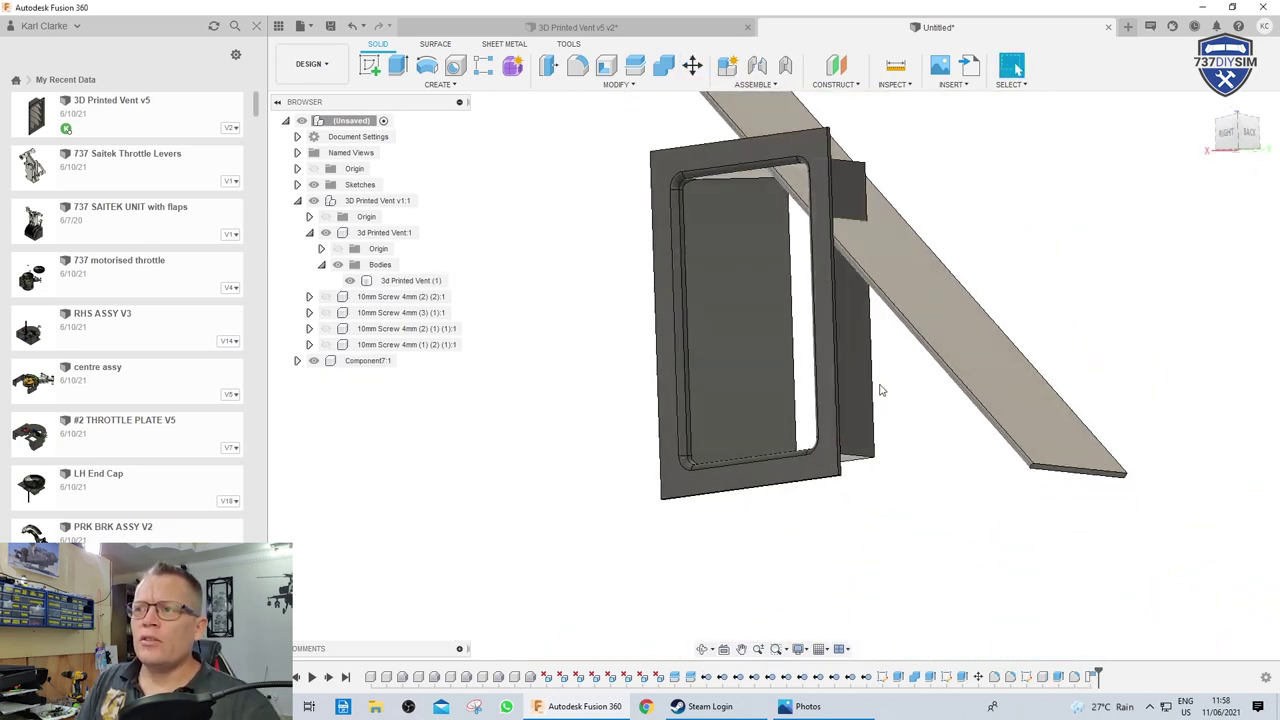
pyautogui.click(367, 362)
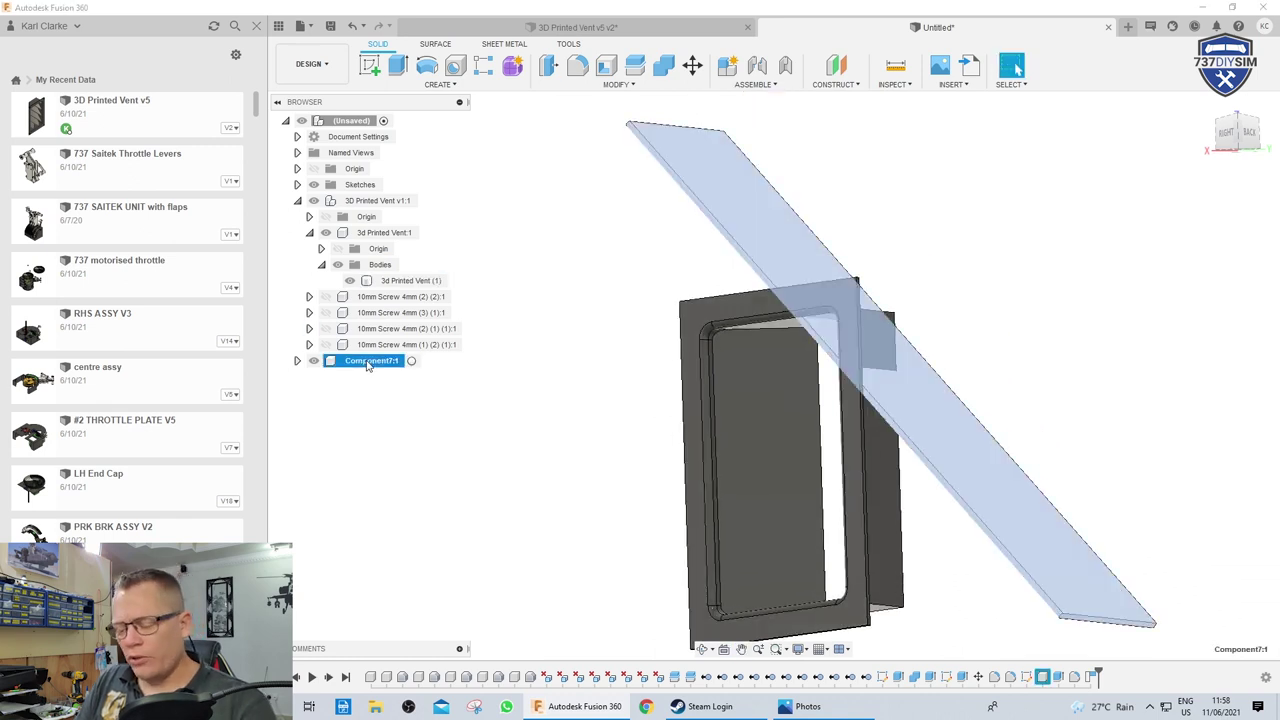
pyautogui.press('m')
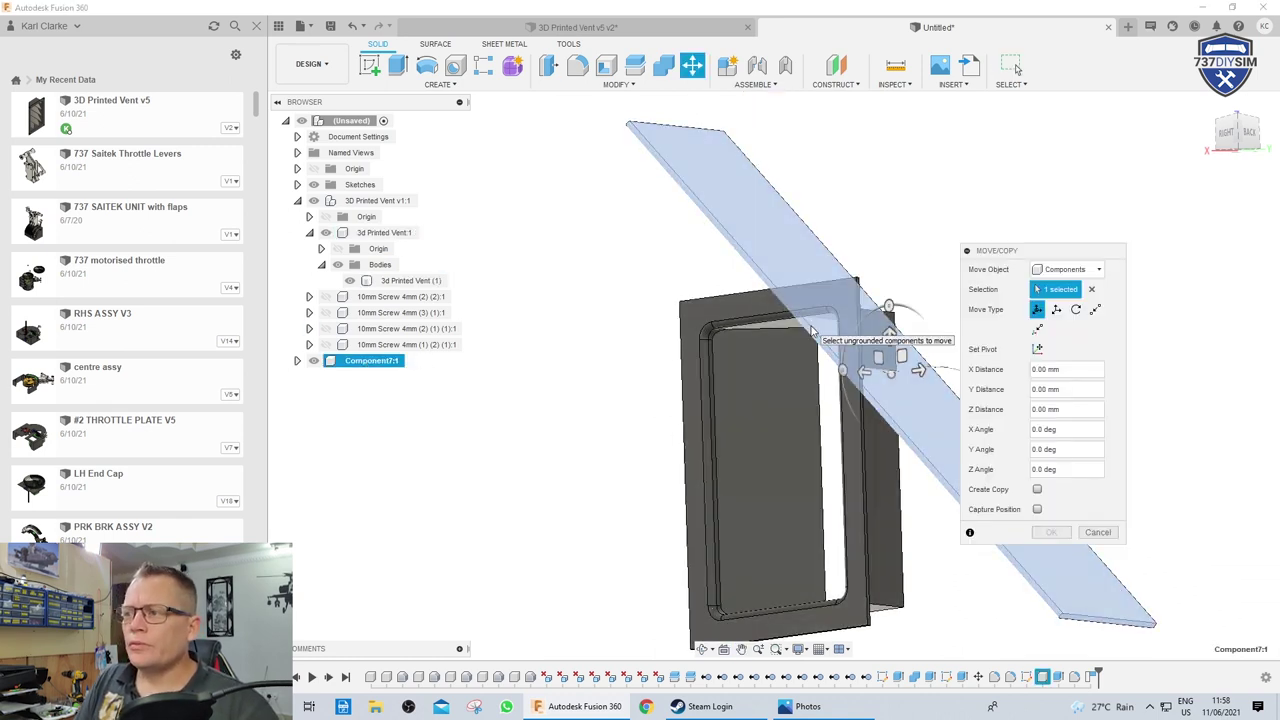
pyautogui.click(1075, 310)
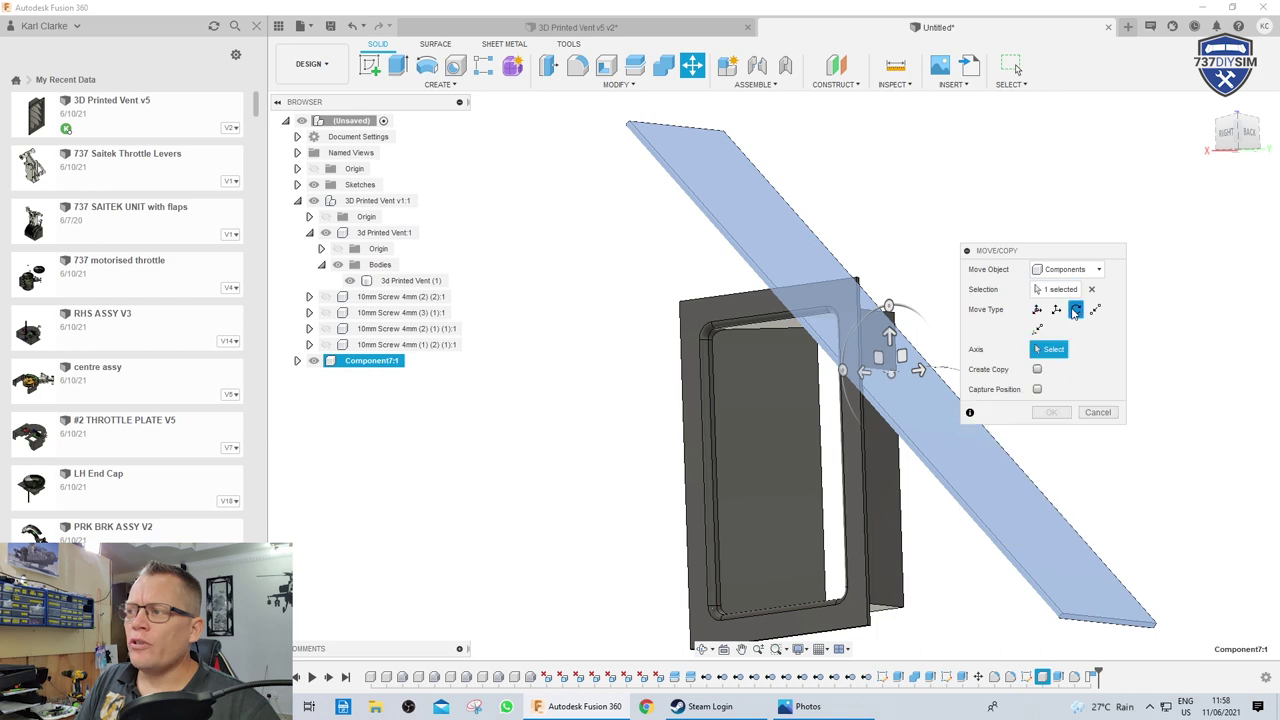
pyautogui.click(816, 333)
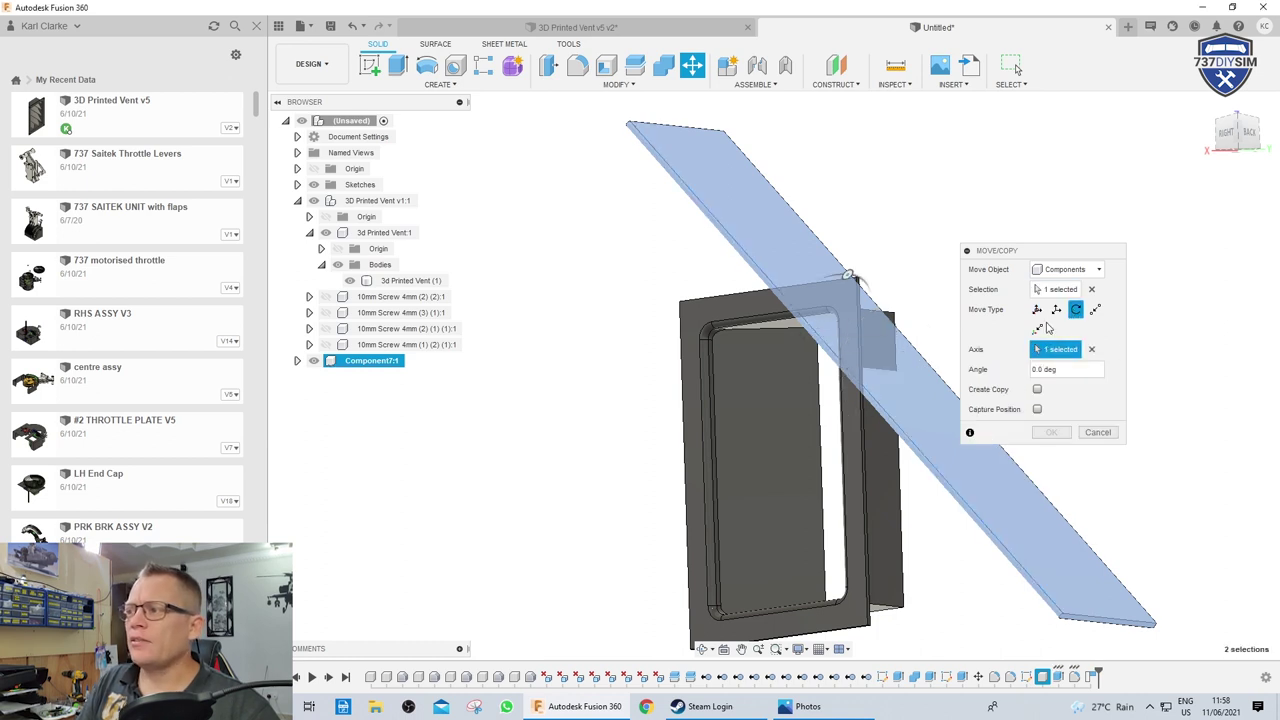
pyautogui.moveTo(891, 449); pyautogui.dragTo(809, 416, button='middle')
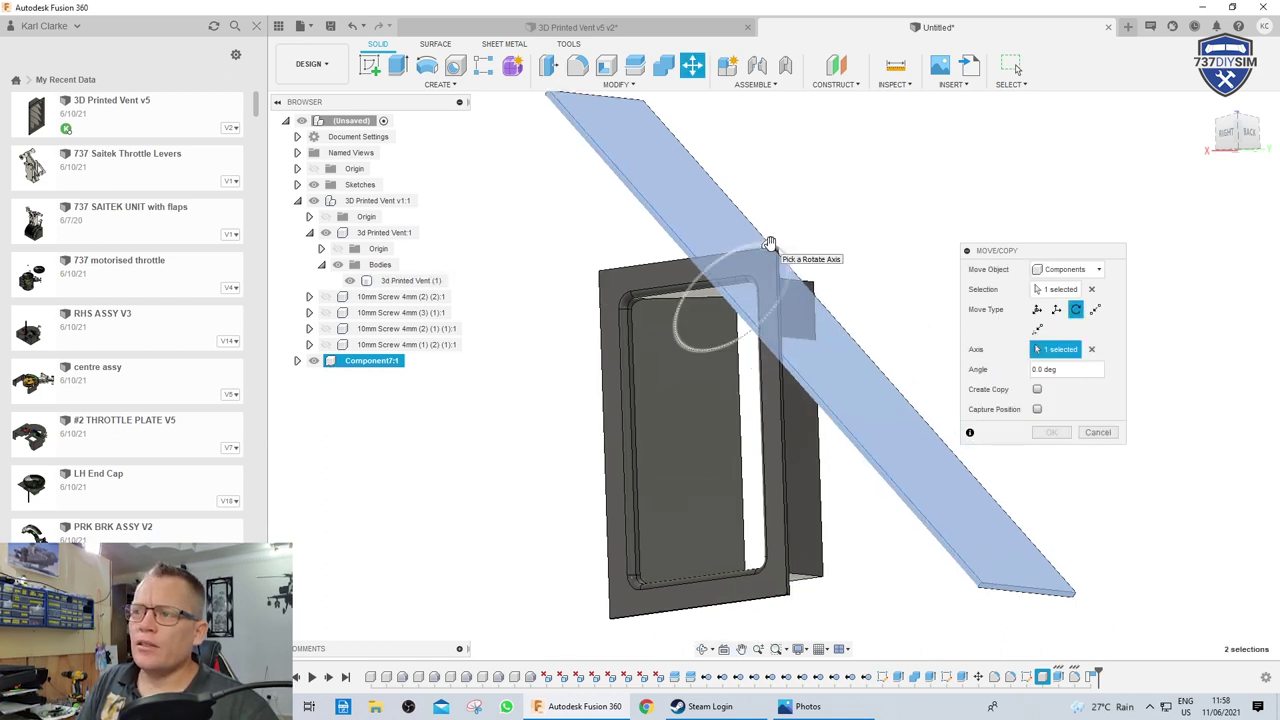
pyautogui.moveTo(769, 244); pyautogui.dragTo(738, 394)
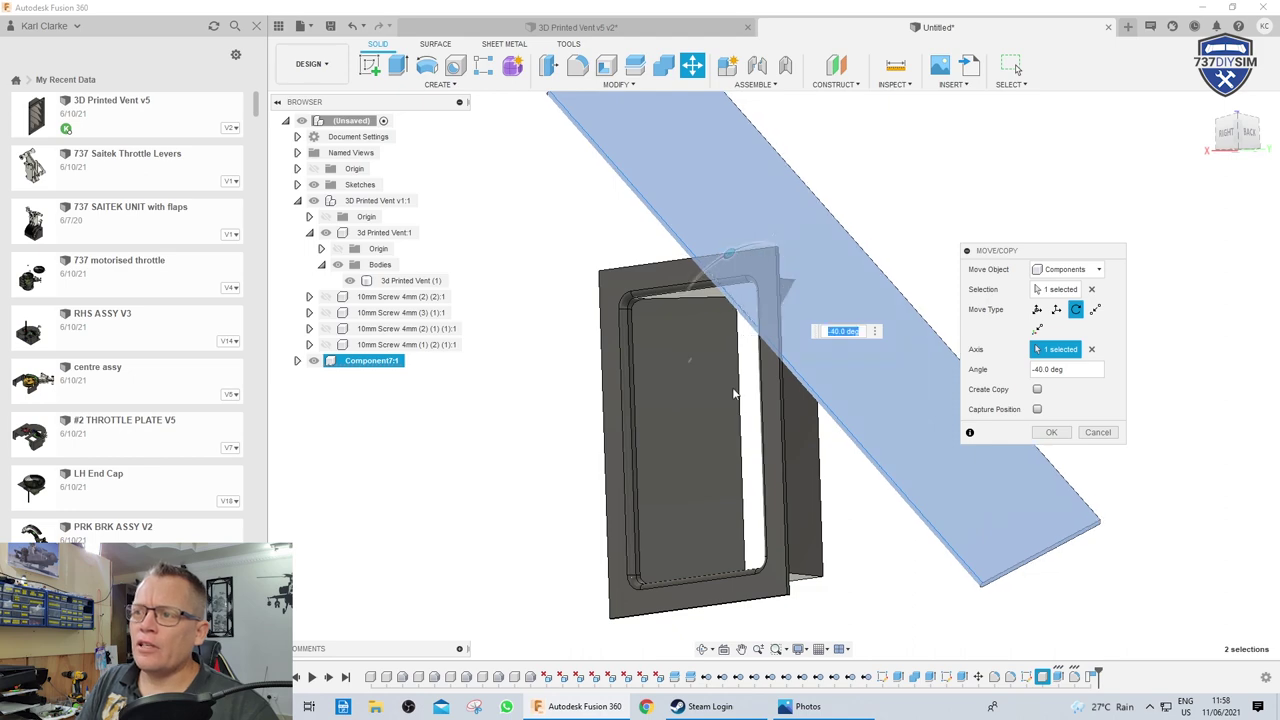
pyautogui.moveTo(738, 394)
pyautogui.keyDown('shift'); pyautogui.mouseDown(button='middle')
pyautogui.moveTo(788, 383)
pyautogui.moveTo(739, 383)
pyautogui.mouseUp(button='middle'); pyautogui.keyUp('shift')
pyautogui.keyDown('shift'); pyautogui.moveTo(819, 474); pyautogui.dragTo(785, 443, button='middle'); pyautogui.keyUp('shift')
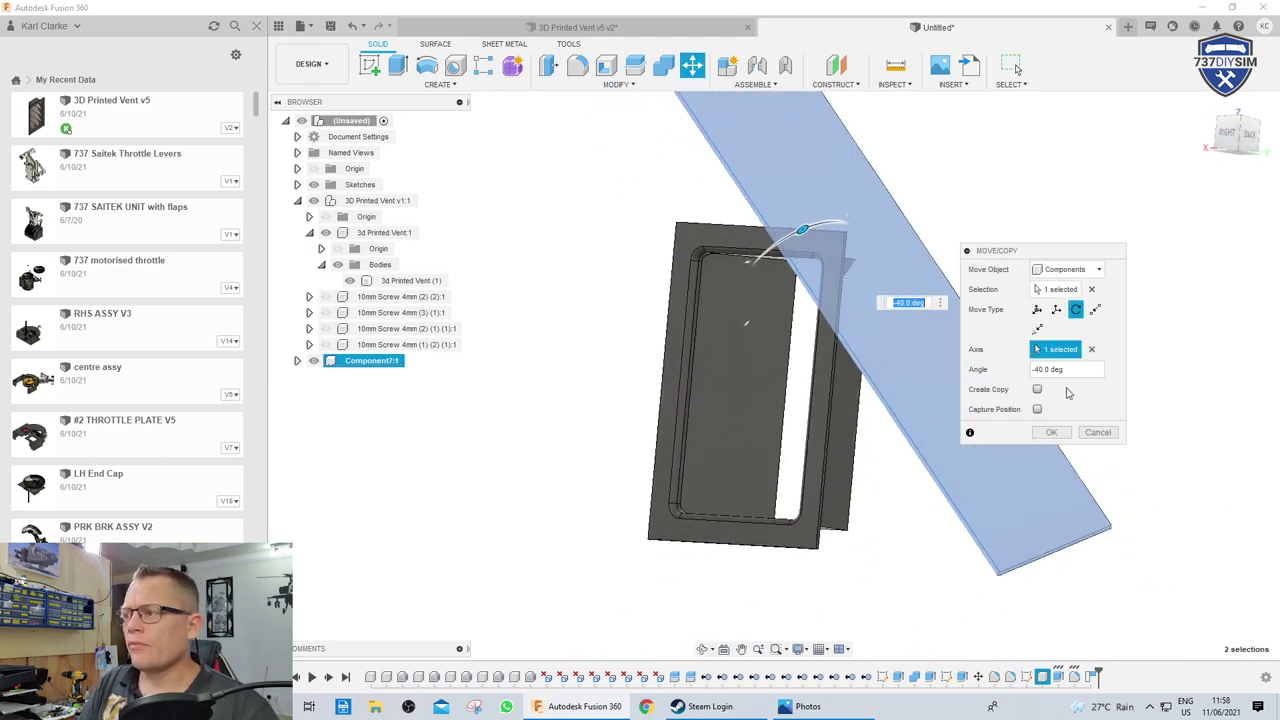
pyautogui.click(1045, 430)
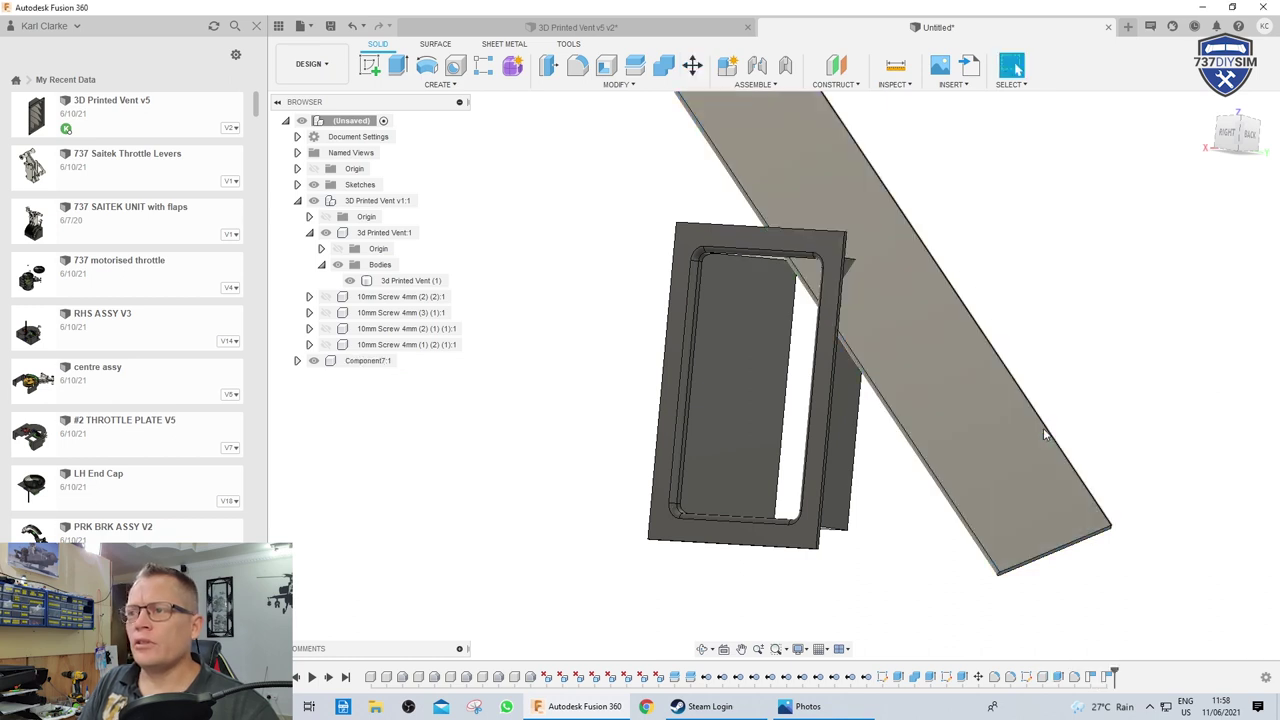
# Set up a rectangular pattern of the slat's body down the frame's long side edge, with an extent of -180 mm
pyautogui.click(297, 361)
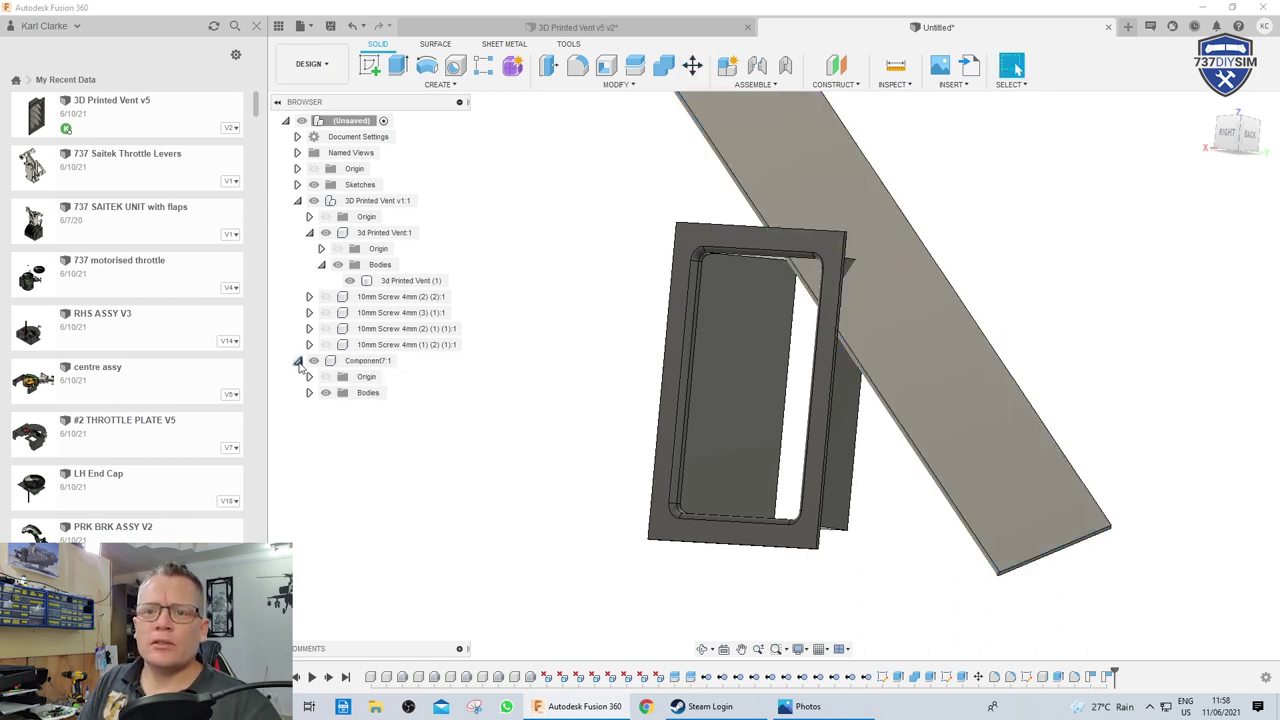
pyautogui.click(368, 360)
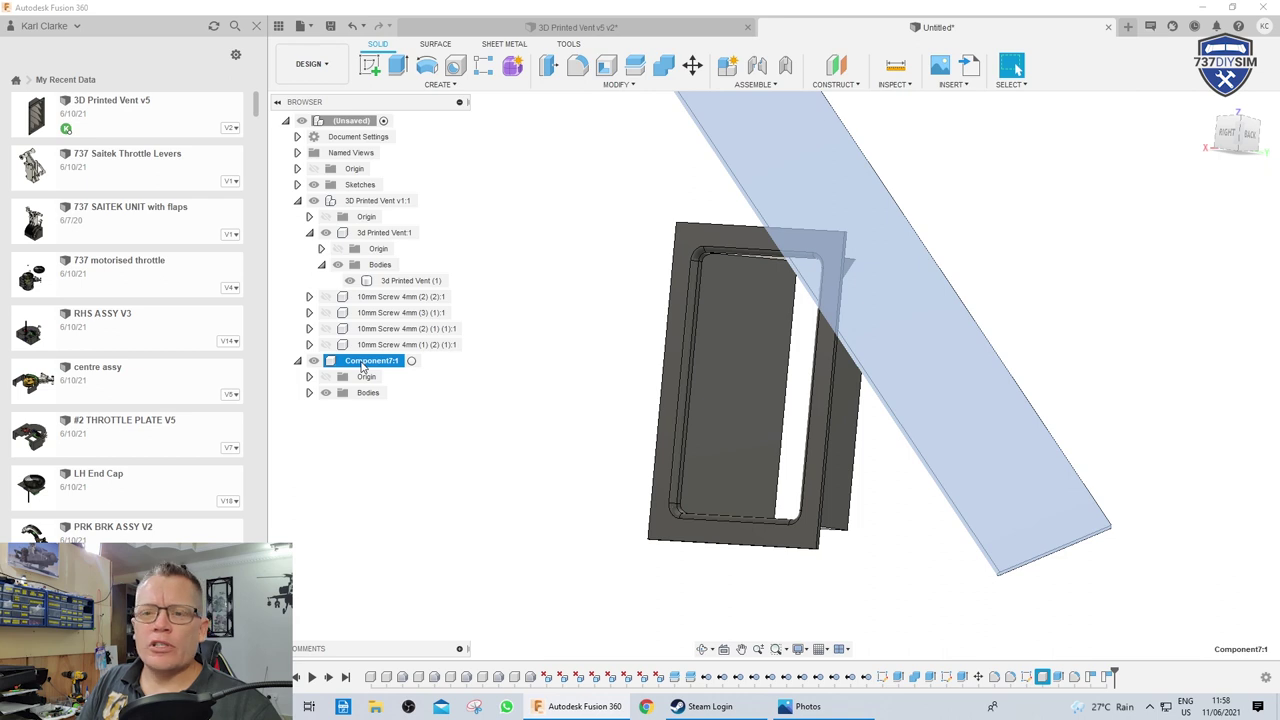
pyautogui.click(470, 410)
pyautogui.click(376, 410)
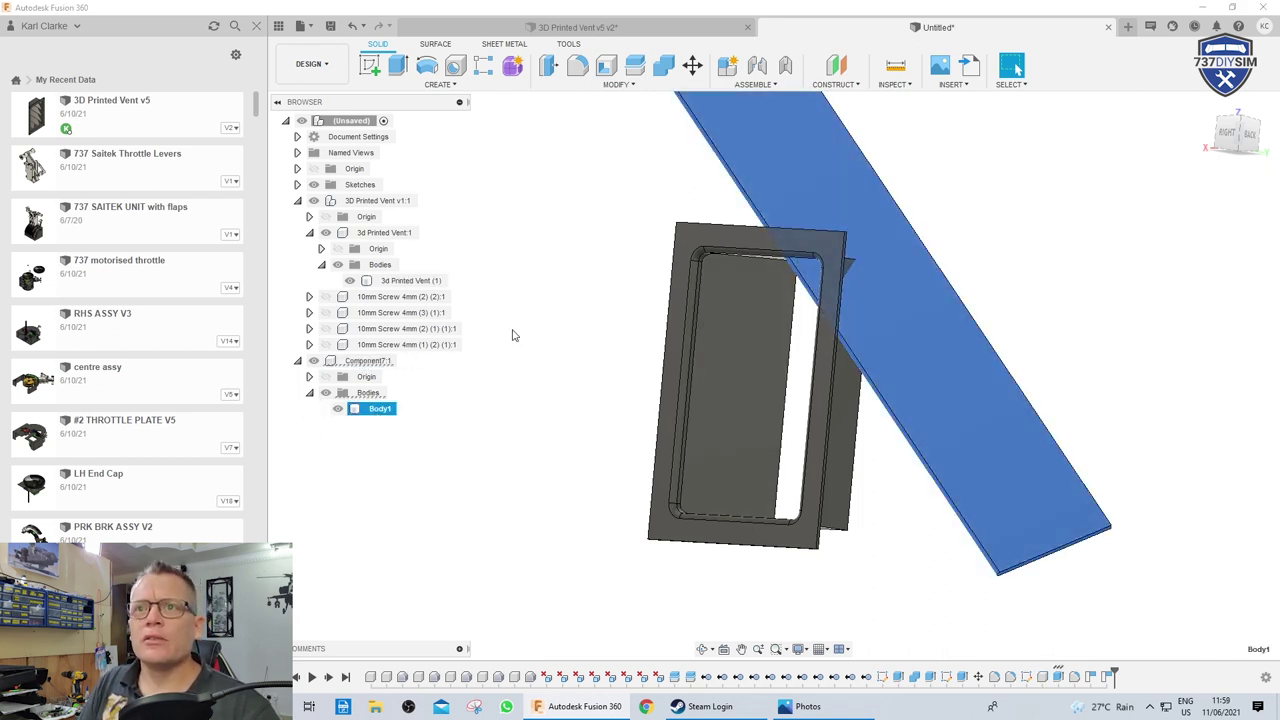
pyautogui.click(438, 86)
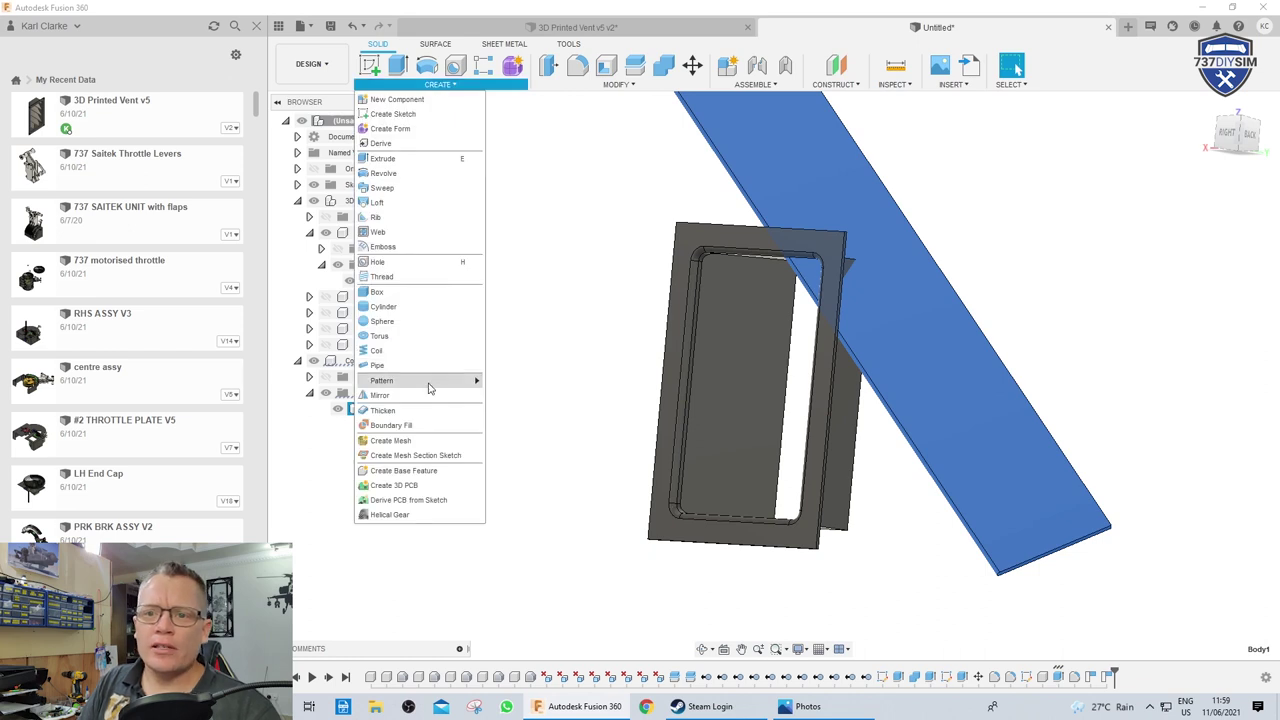
pyautogui.moveTo(429, 389)
pyautogui.click(540, 381)
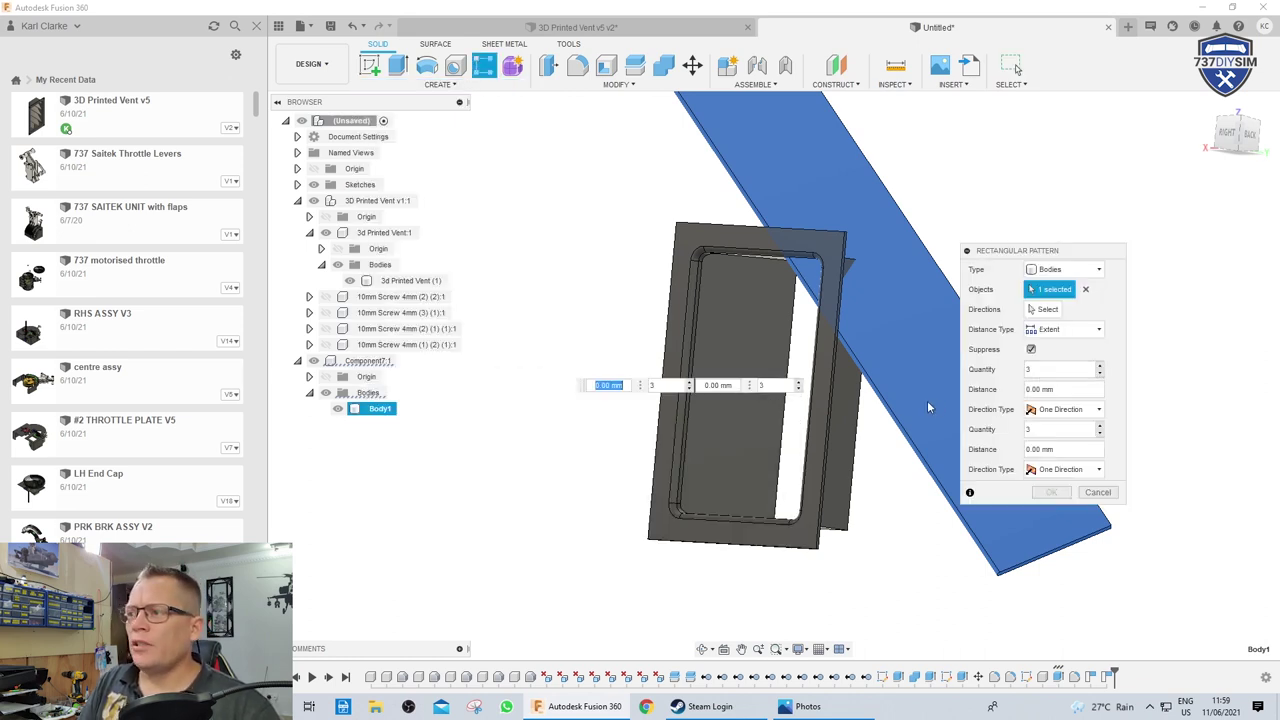
pyautogui.click(1047, 310)
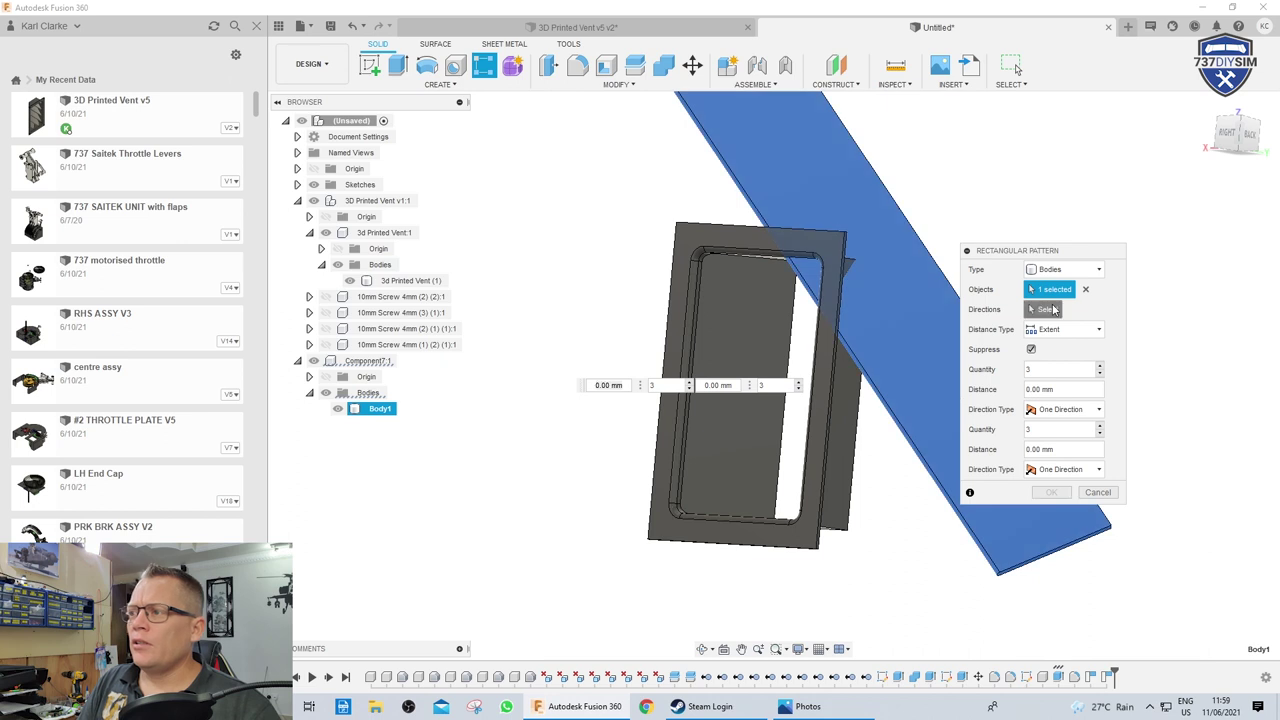
pyautogui.click(834, 354)
pyautogui.moveTo(878, 274); pyautogui.dragTo(813, 607)
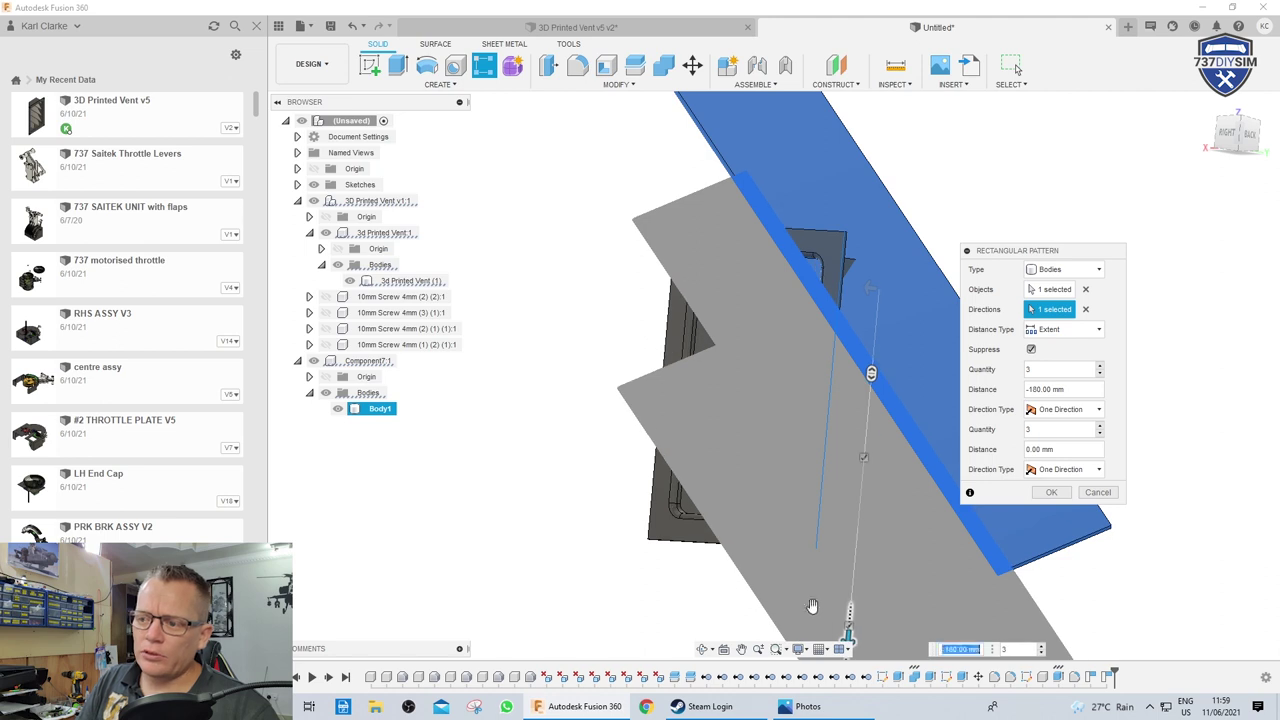
# Compare with the vent photo and complete the slat pattern with a distance of -170 mm and a quantity of 6
pyautogui.click(800, 706)
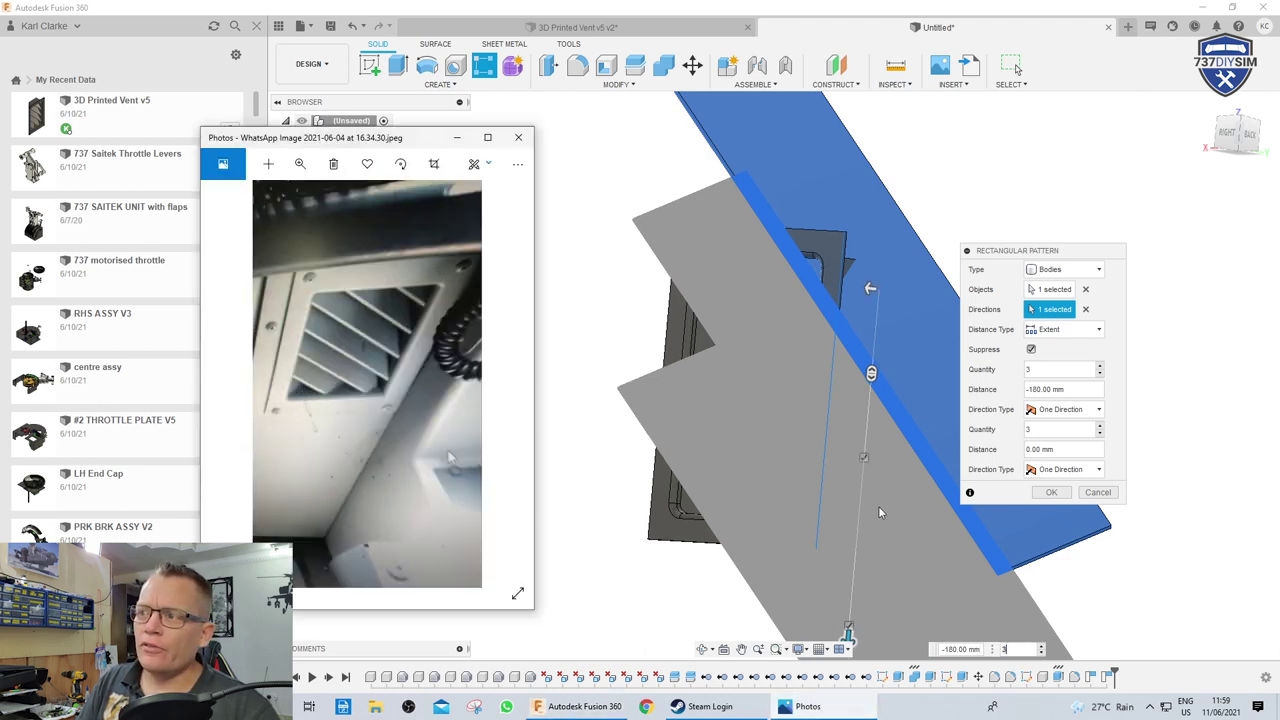
pyautogui.keyDown('shift'); pyautogui.moveTo(866, 510); pyautogui.dragTo(850, 468, button='middle'); pyautogui.keyUp('shift')
pyautogui.moveTo(899, 484); pyautogui.dragTo(902, 477)
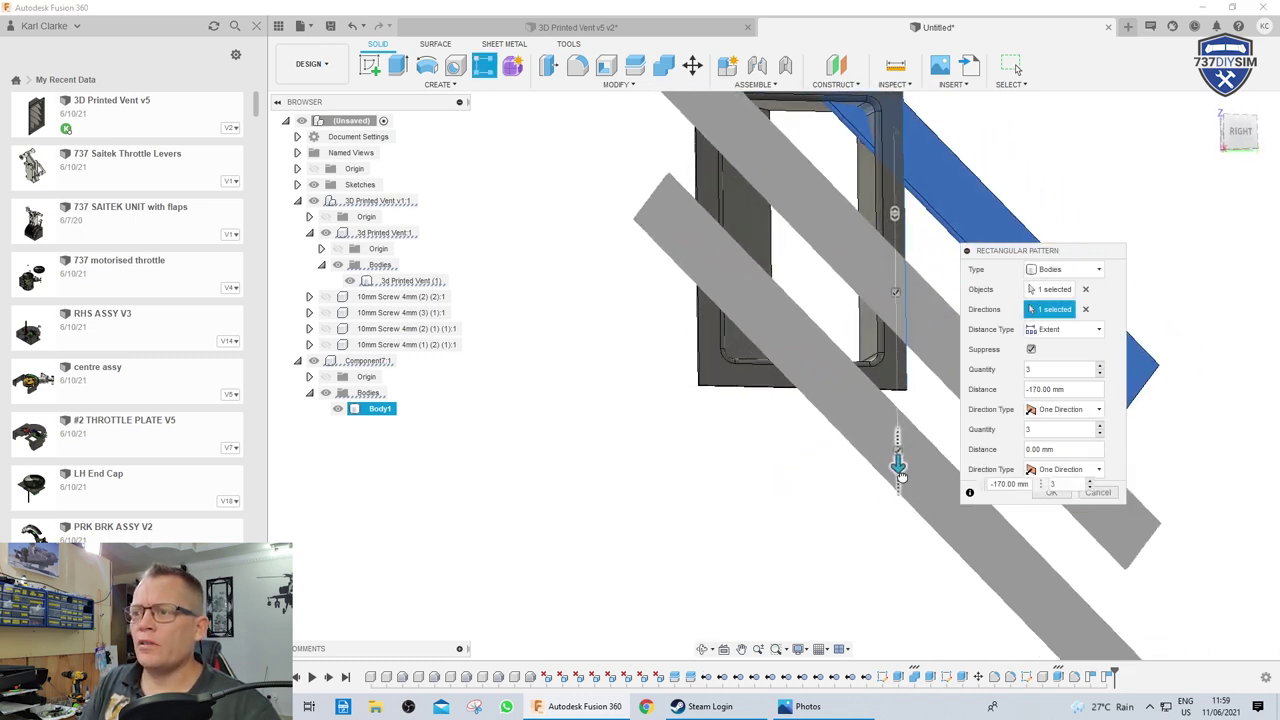
pyautogui.moveTo(821, 382); pyautogui.dragTo(840, 455, button='middle')
pyautogui.click(1100, 366)
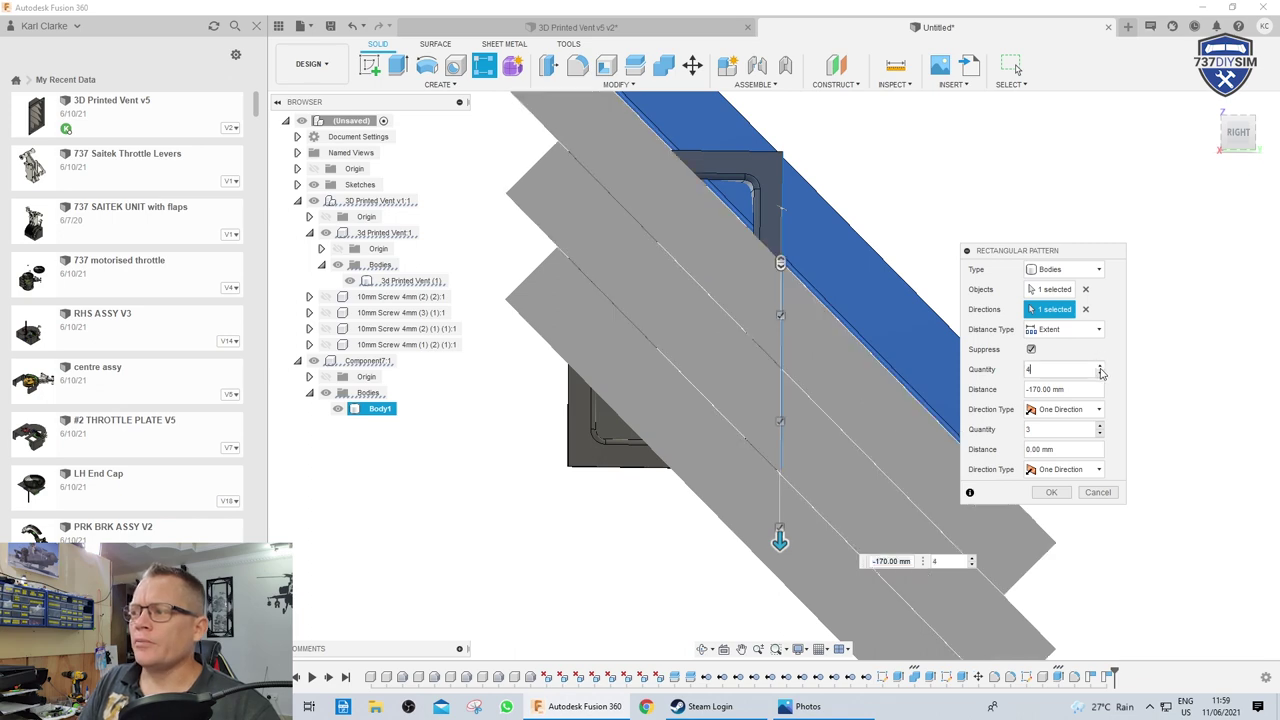
pyautogui.click(1100, 367)
pyautogui.click(1100, 367)
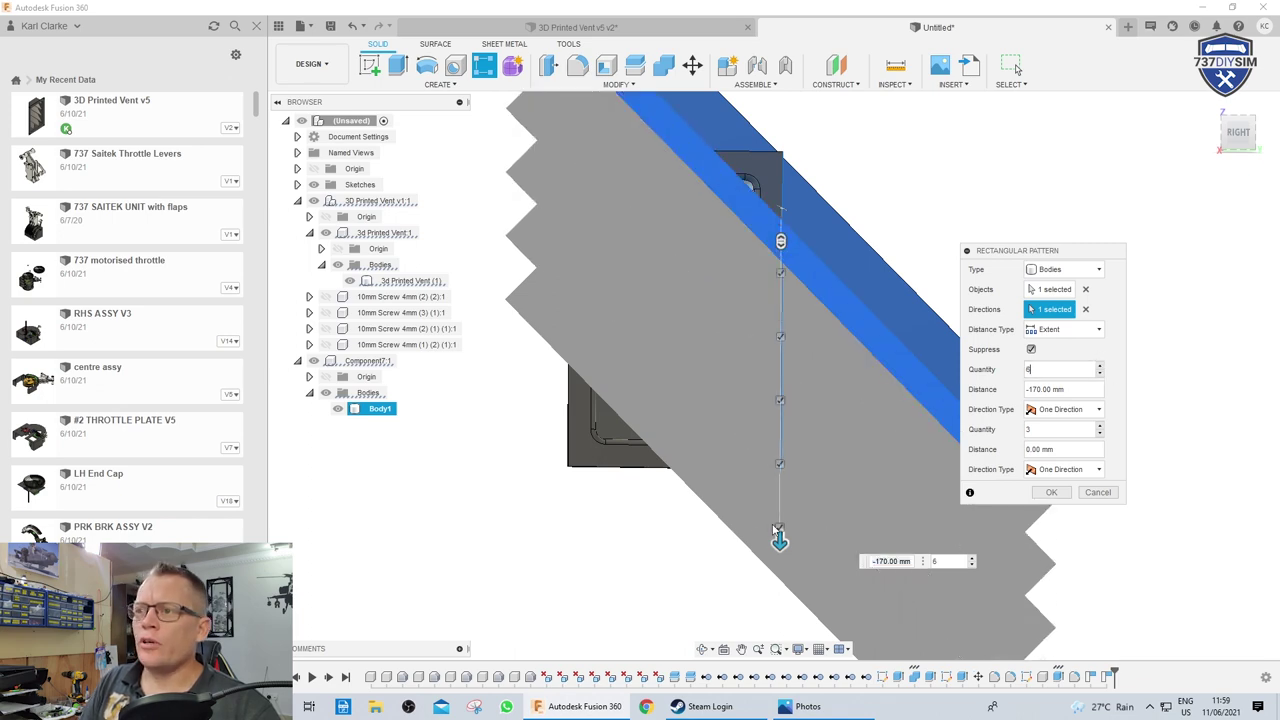
pyautogui.keyDown('shift'); pyautogui.moveTo(755, 537); pyautogui.dragTo(775, 505, button='middle'); pyautogui.keyUp('shift')
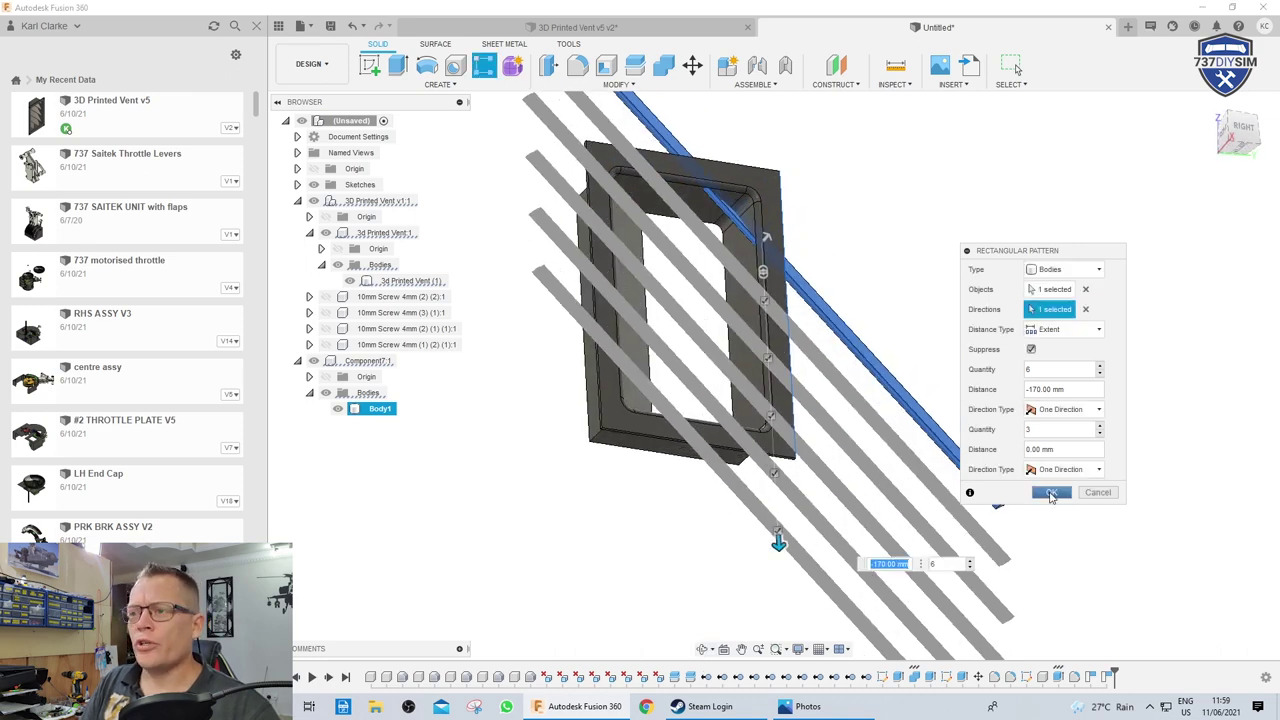
pyautogui.click(1051, 493)
# Split all six slat bodies using the vent frame body as the splitting tool
pyautogui.keyDown('shift'); pyautogui.moveTo(953, 490); pyautogui.dragTo(930, 458, button='middle'); pyautogui.keyUp('shift')
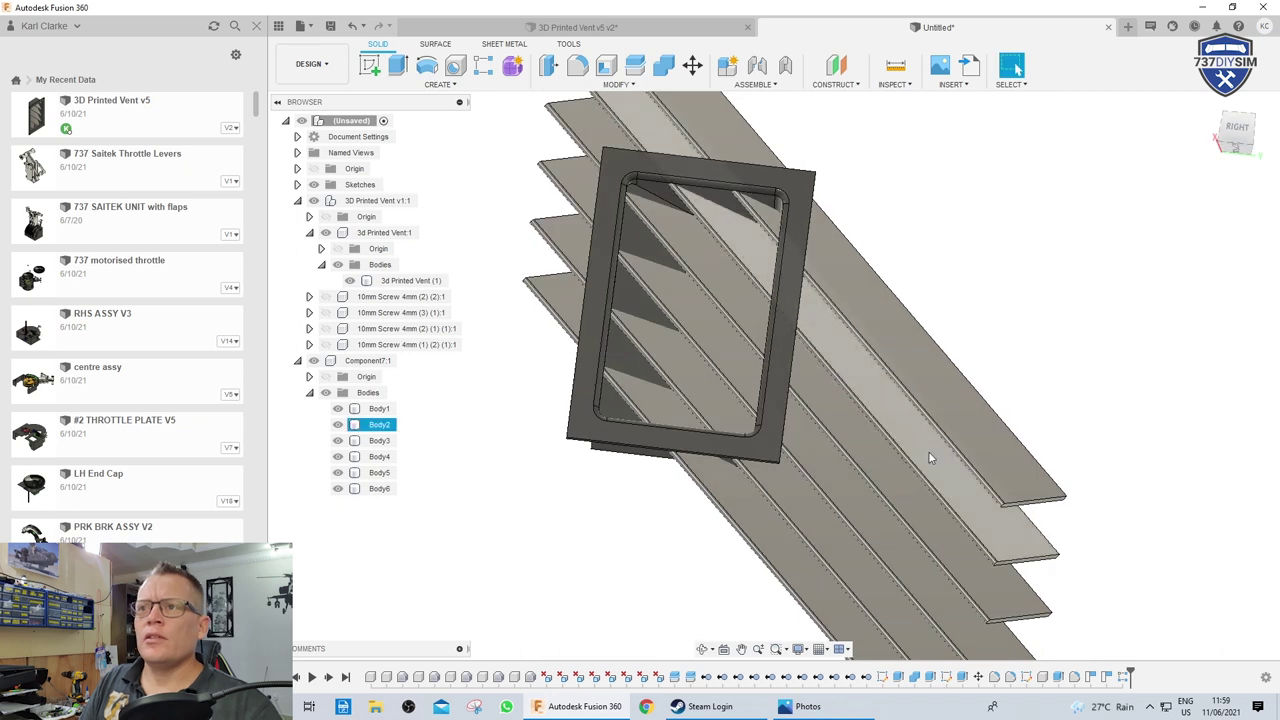
pyautogui.click(636, 68)
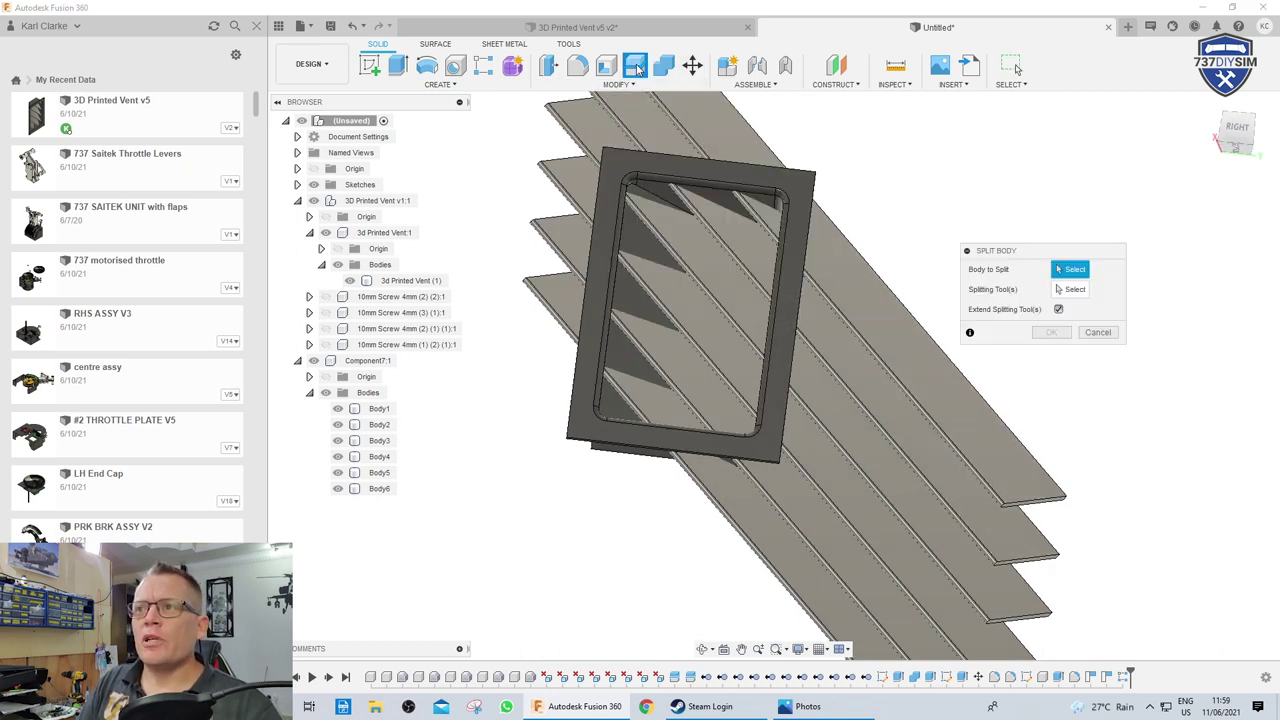
pyautogui.click(901, 347)
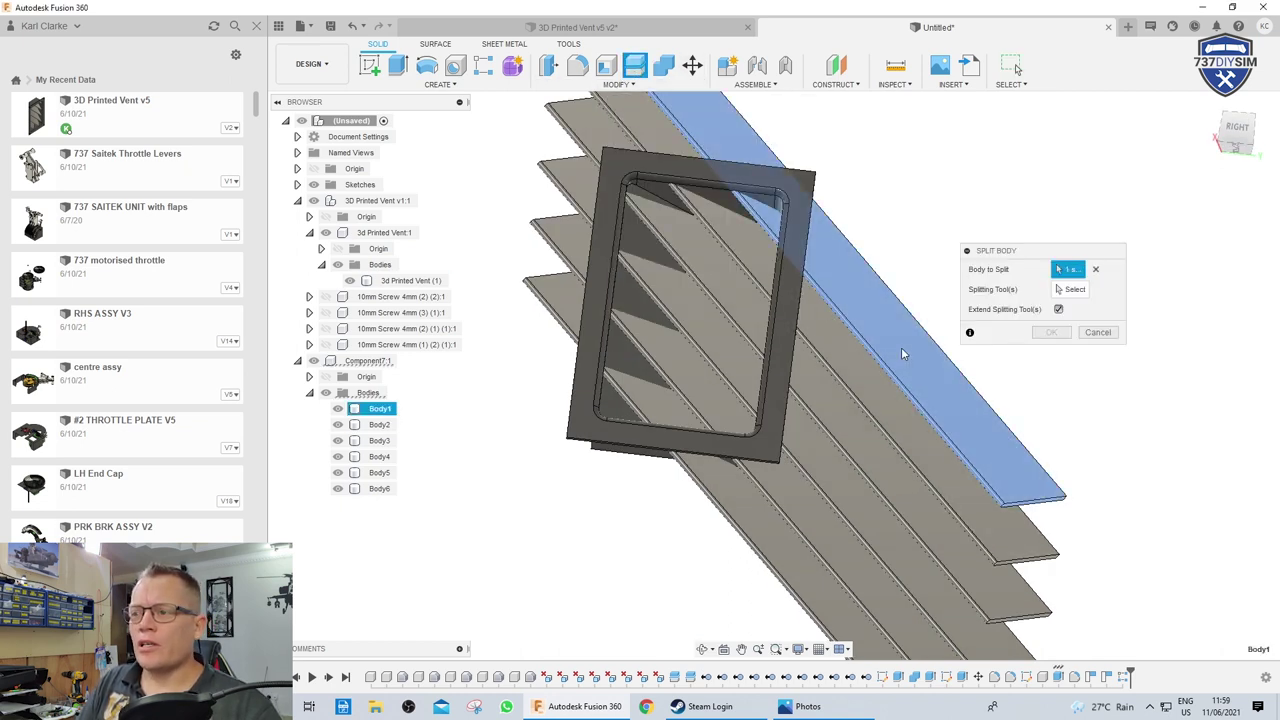
pyautogui.click(875, 420)
pyautogui.click(860, 468)
pyautogui.click(853, 493)
pyautogui.click(828, 548)
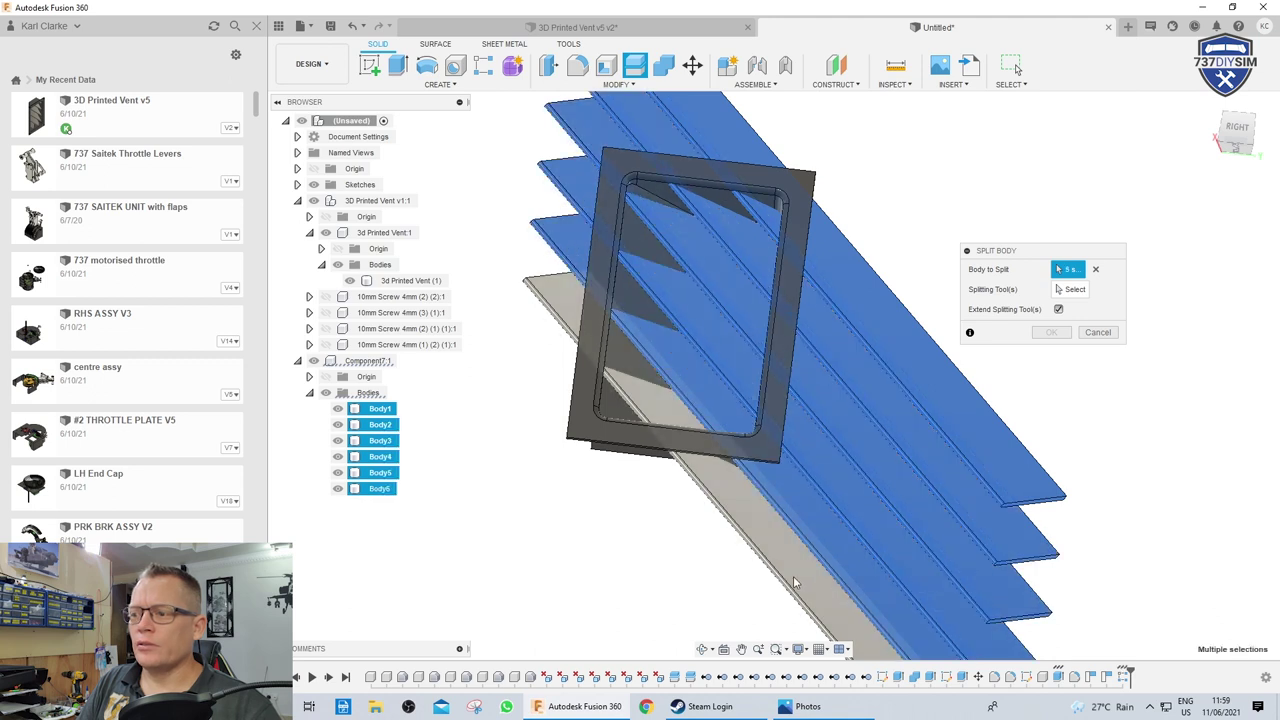
pyautogui.click(795, 595)
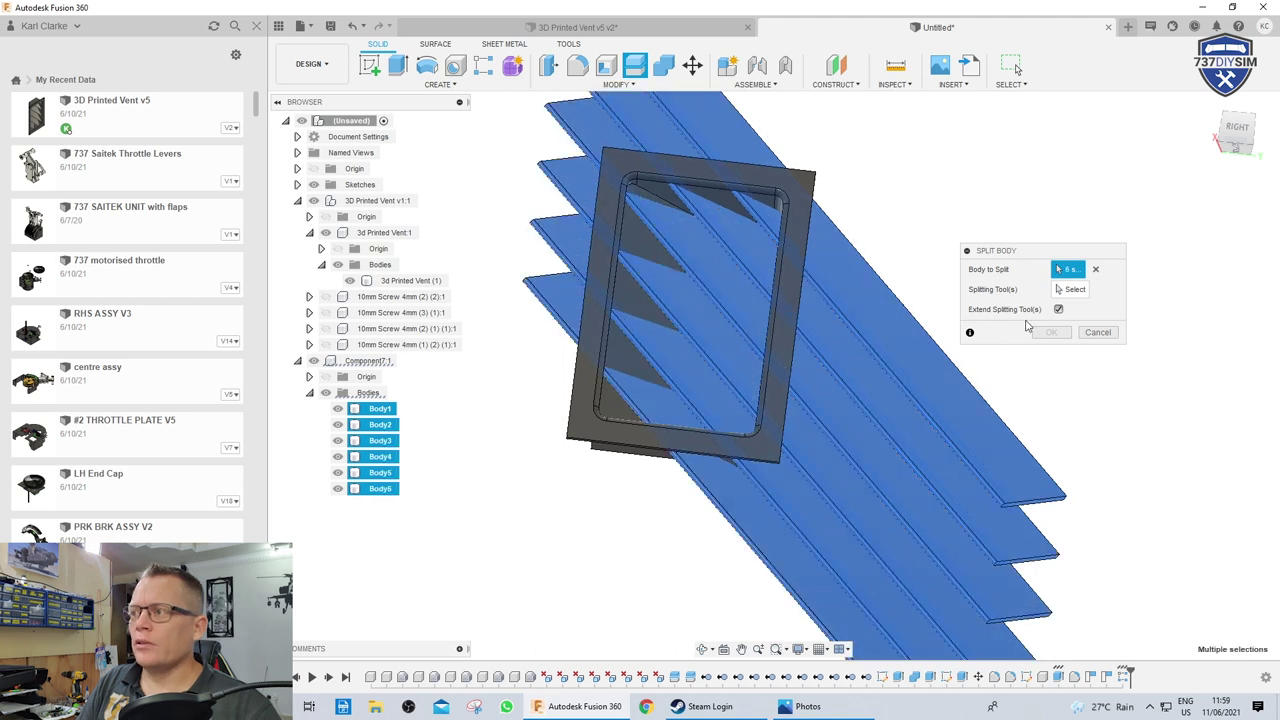
pyautogui.click(768, 185)
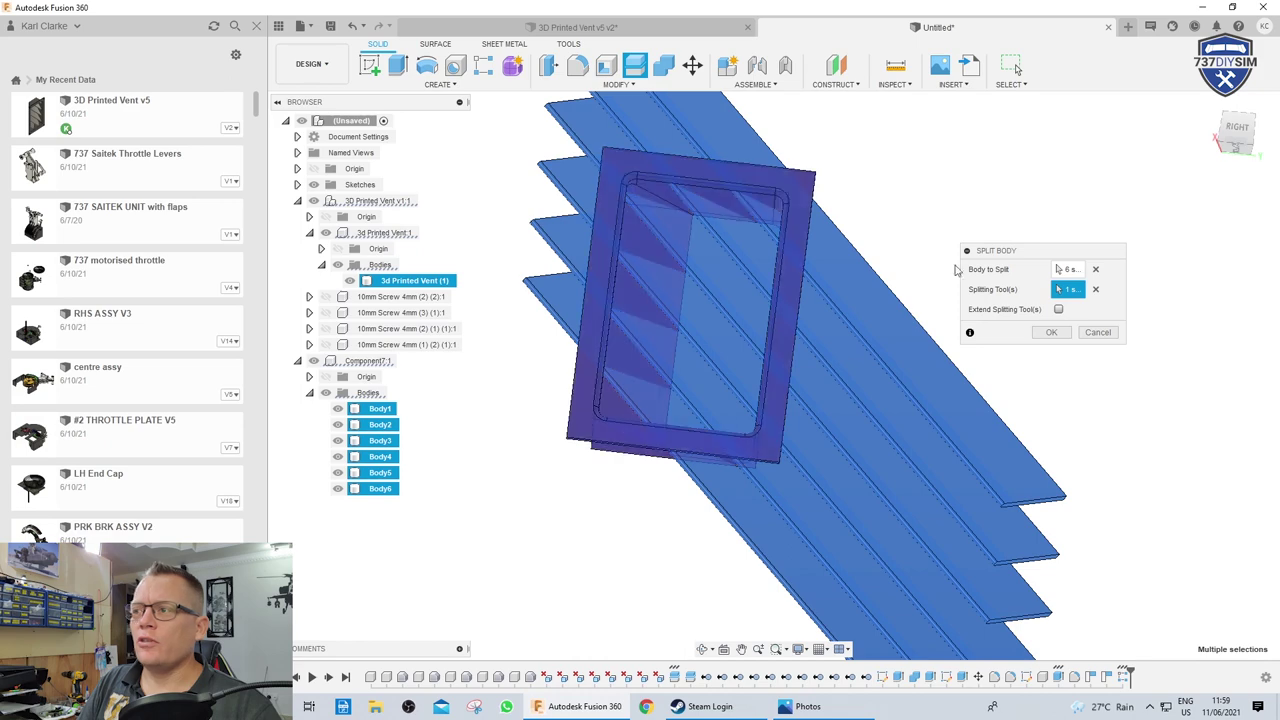
pyautogui.click(1058, 333)
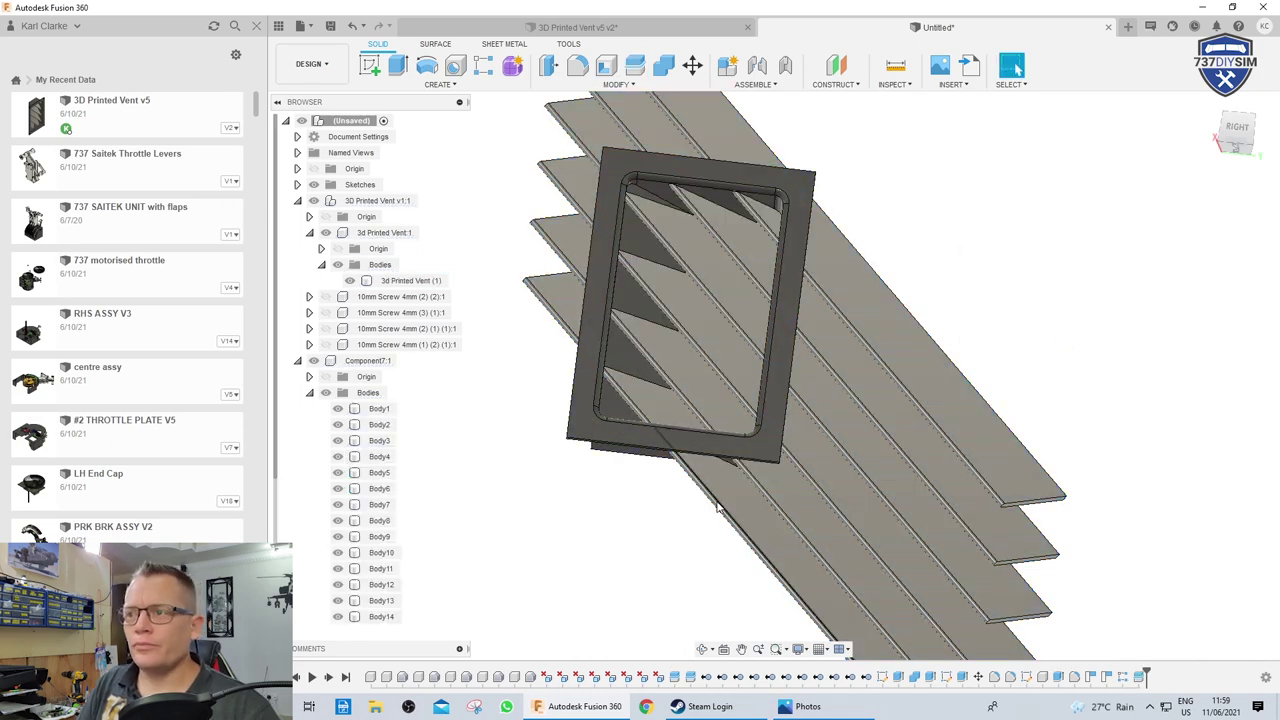
# Split the six slat bodies still running past the back of the vent, using the frame body as the extended splitting tool
pyautogui.keyDown('shift'); pyautogui.moveTo(710, 507); pyautogui.dragTo(834, 418, button='middle'); pyautogui.keyUp('shift')
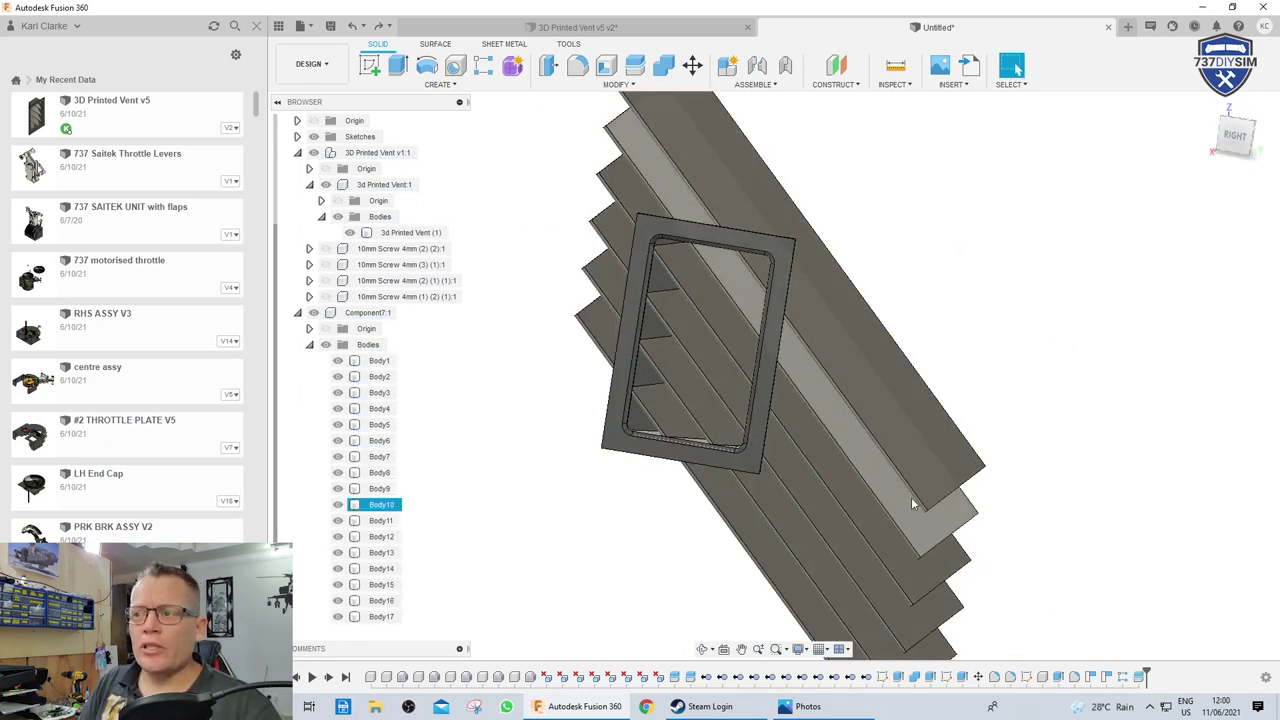
pyautogui.keyDown('shift'); pyautogui.moveTo(928, 498); pyautogui.dragTo(760, 477, button='middle'); pyautogui.keyUp('shift')
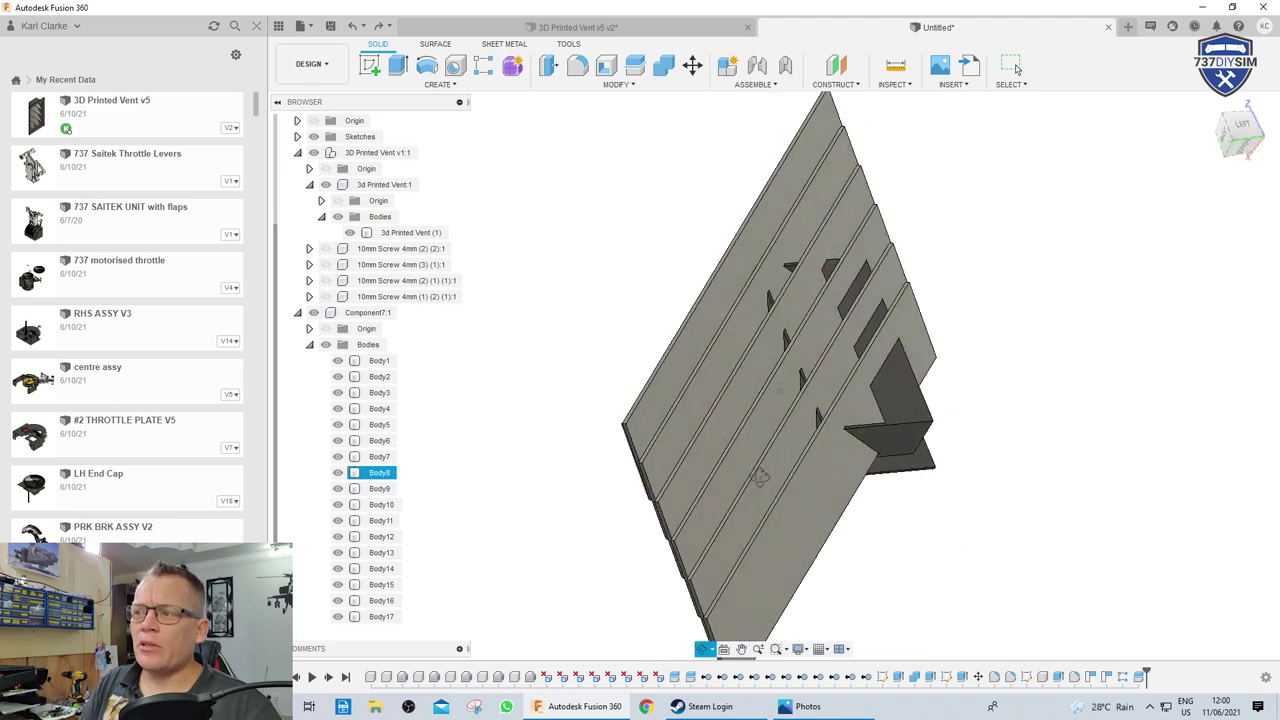
pyautogui.click(645, 76)
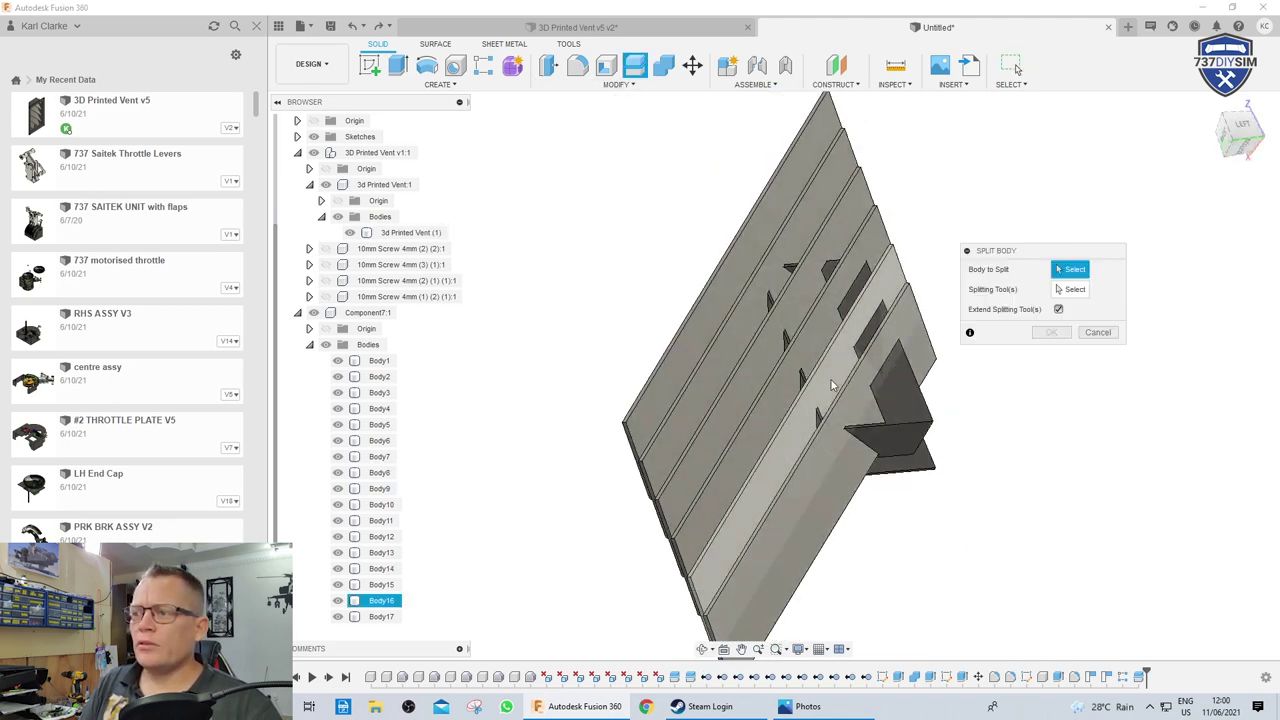
pyautogui.click(760, 495)
pyautogui.click(735, 479)
pyautogui.click(722, 465)
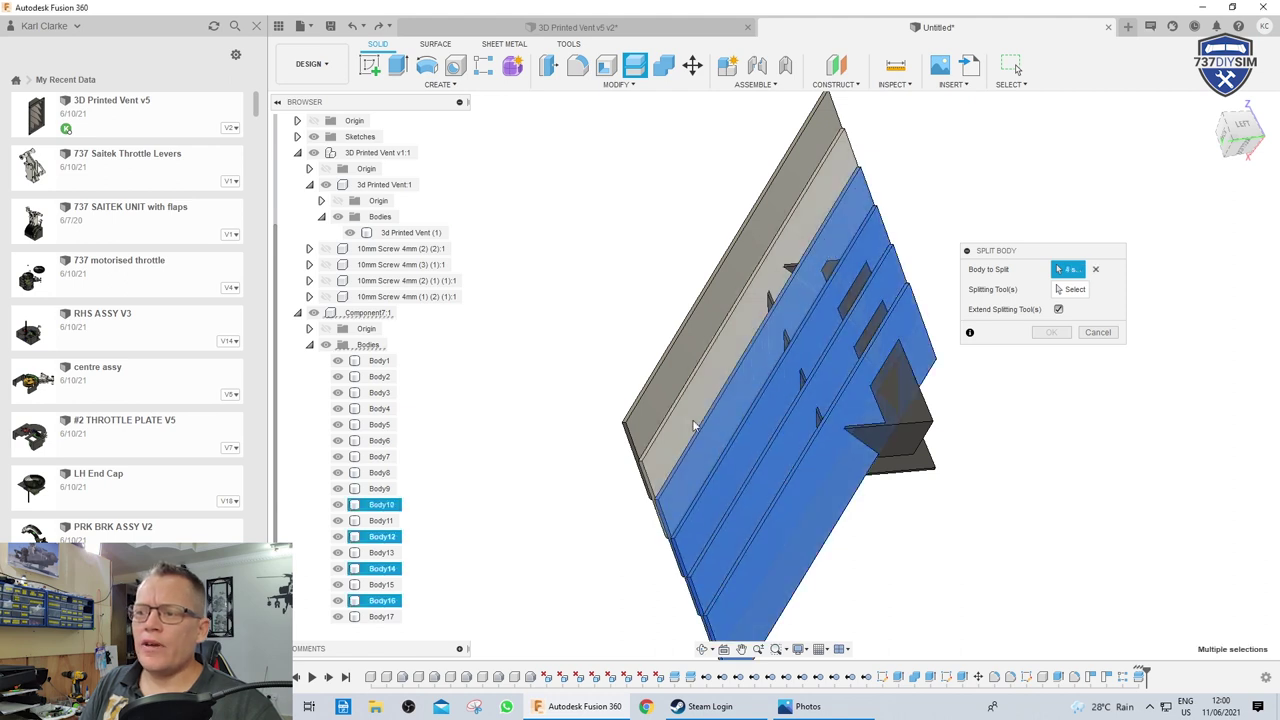
pyautogui.click(687, 414)
pyautogui.click(648, 368)
pyautogui.click(1073, 289)
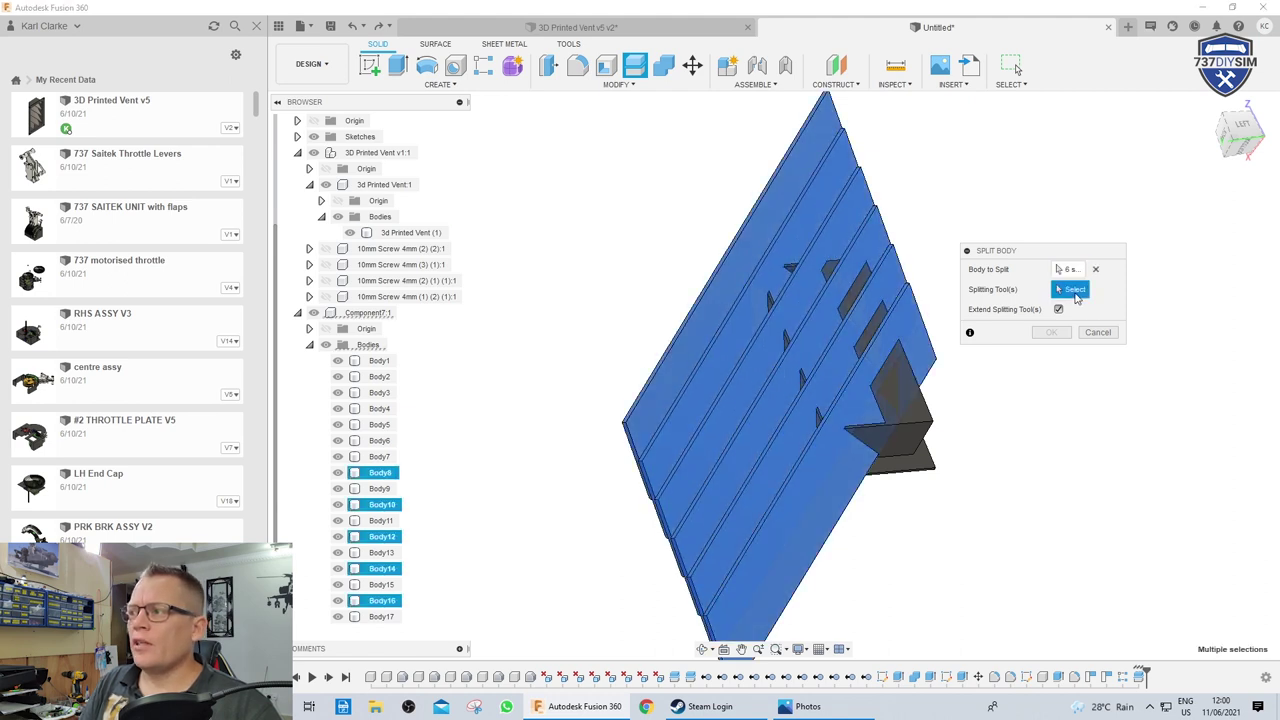
pyautogui.scroll(4, 1030, 352)
pyautogui.click(833, 428)
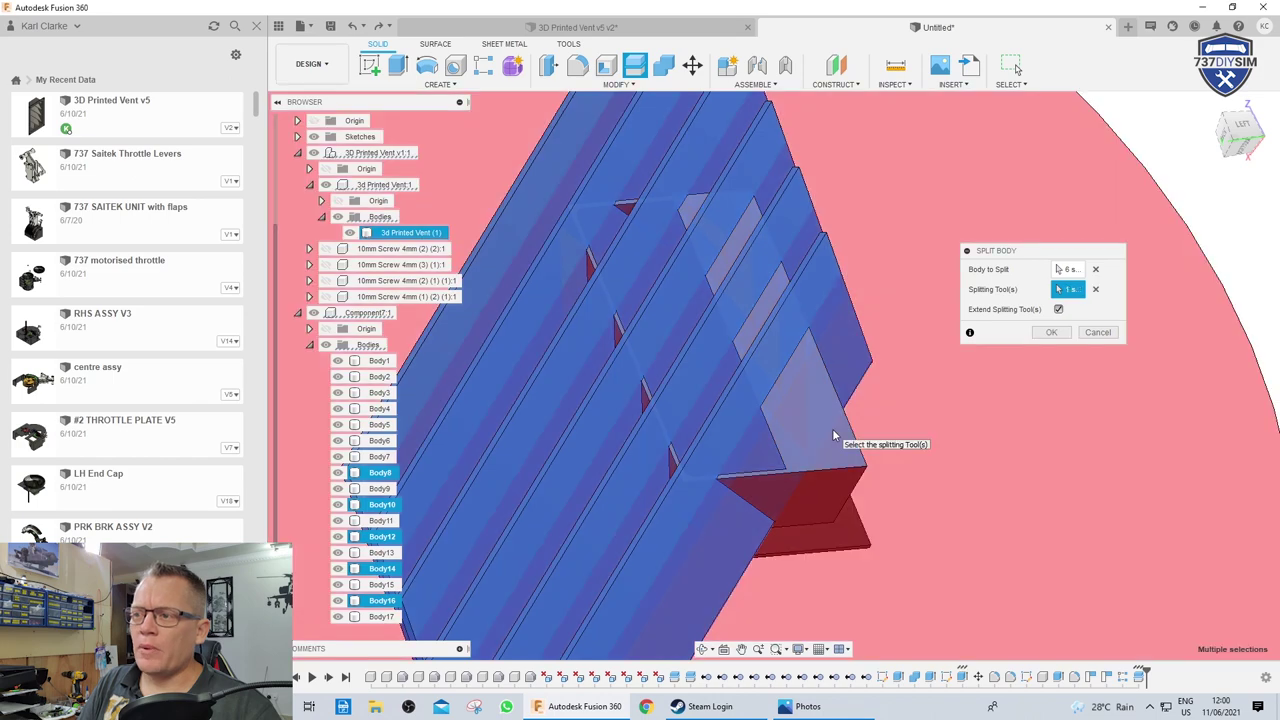
pyautogui.click(1051, 332)
# Remove the cut-off pieces of the lowest slat that lie outside the vent frame
pyautogui.scroll(-3, 1023, 370)
pyautogui.scroll(-3, 1023, 365)
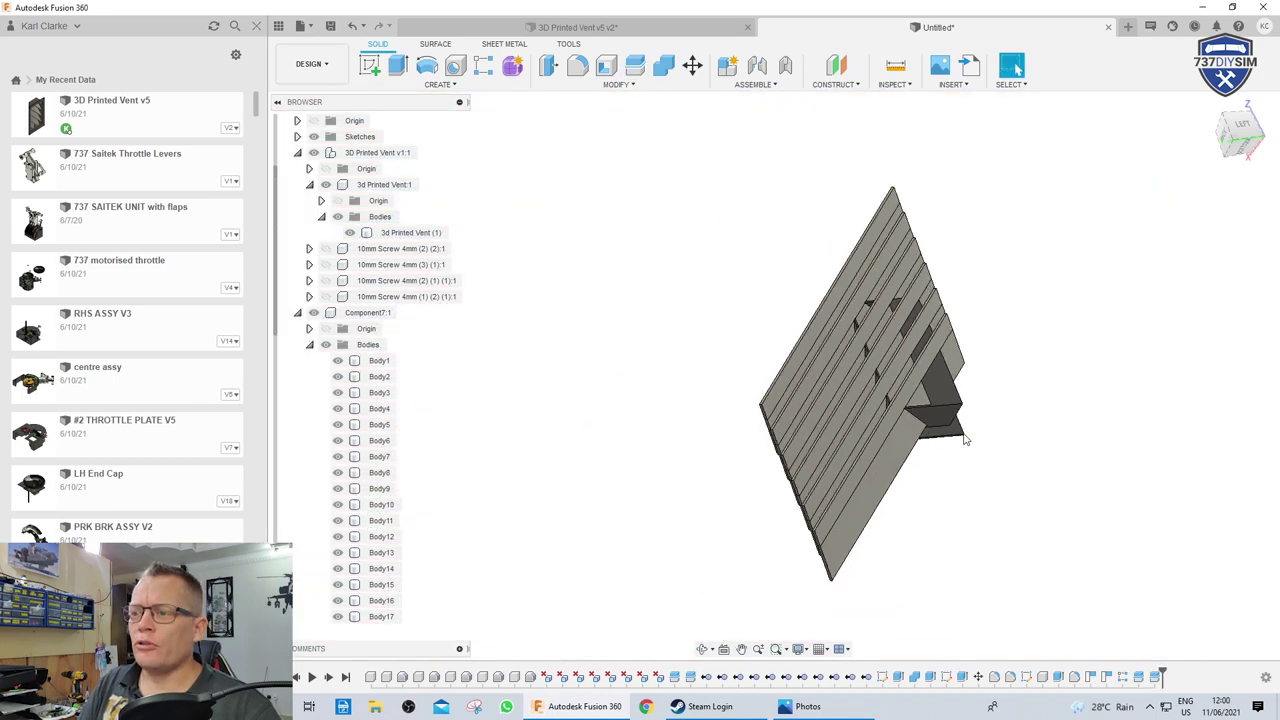
pyautogui.scroll(3, 951, 454)
pyautogui.click(785, 476)
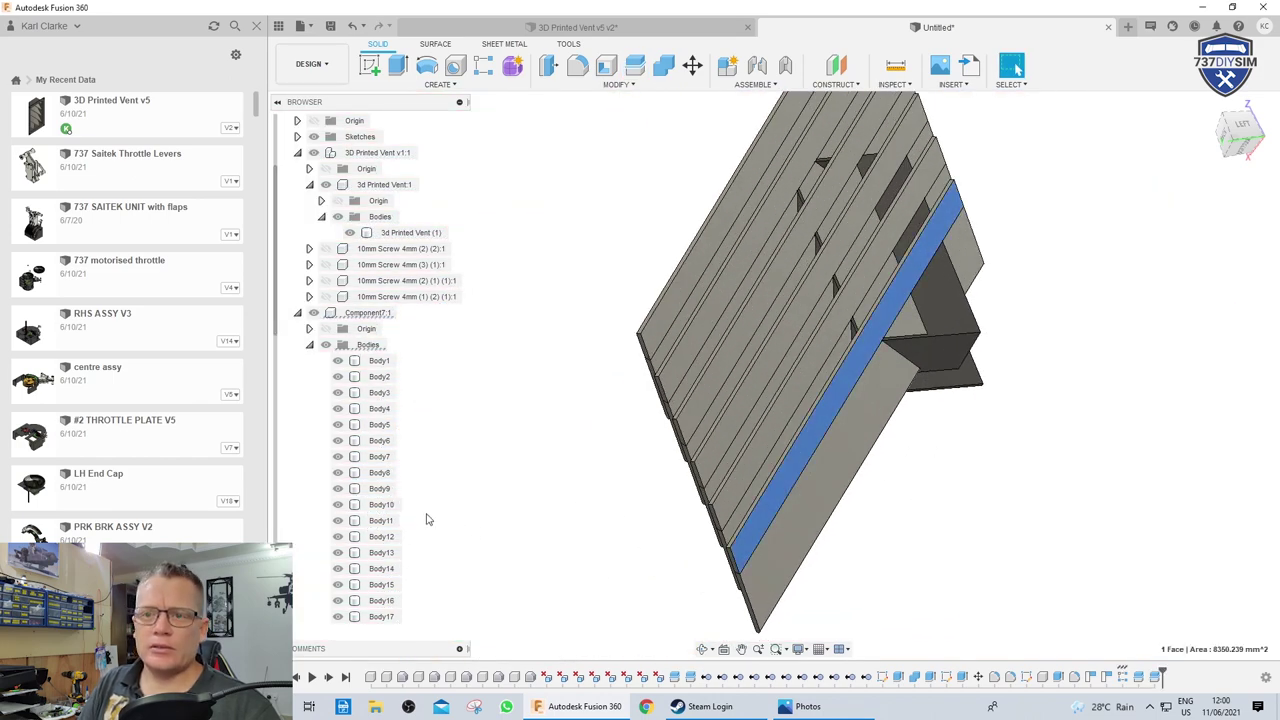
pyautogui.scroll(-4, 409, 517)
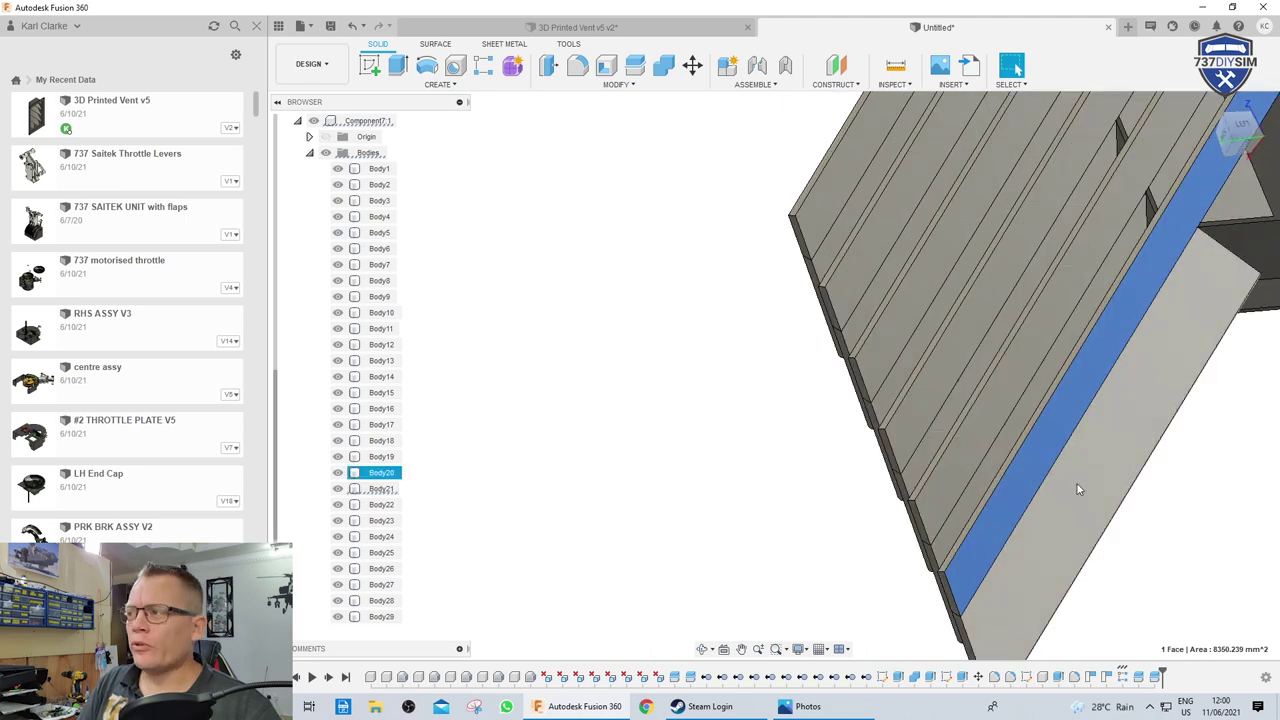
pyautogui.scroll(-3, 1077, 483)
pyautogui.moveTo(1097, 483); pyautogui.dragTo(808, 471, button='middle')
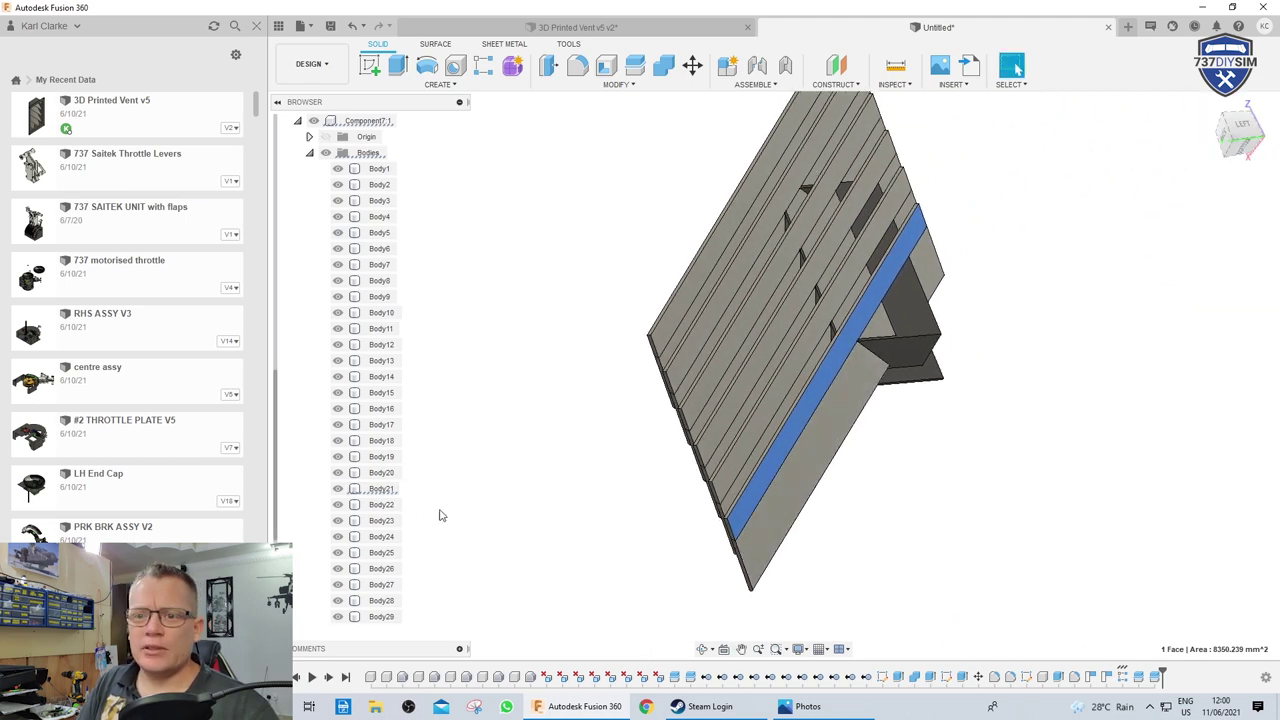
pyautogui.rightClick(391, 492)
pyautogui.click(425, 387)
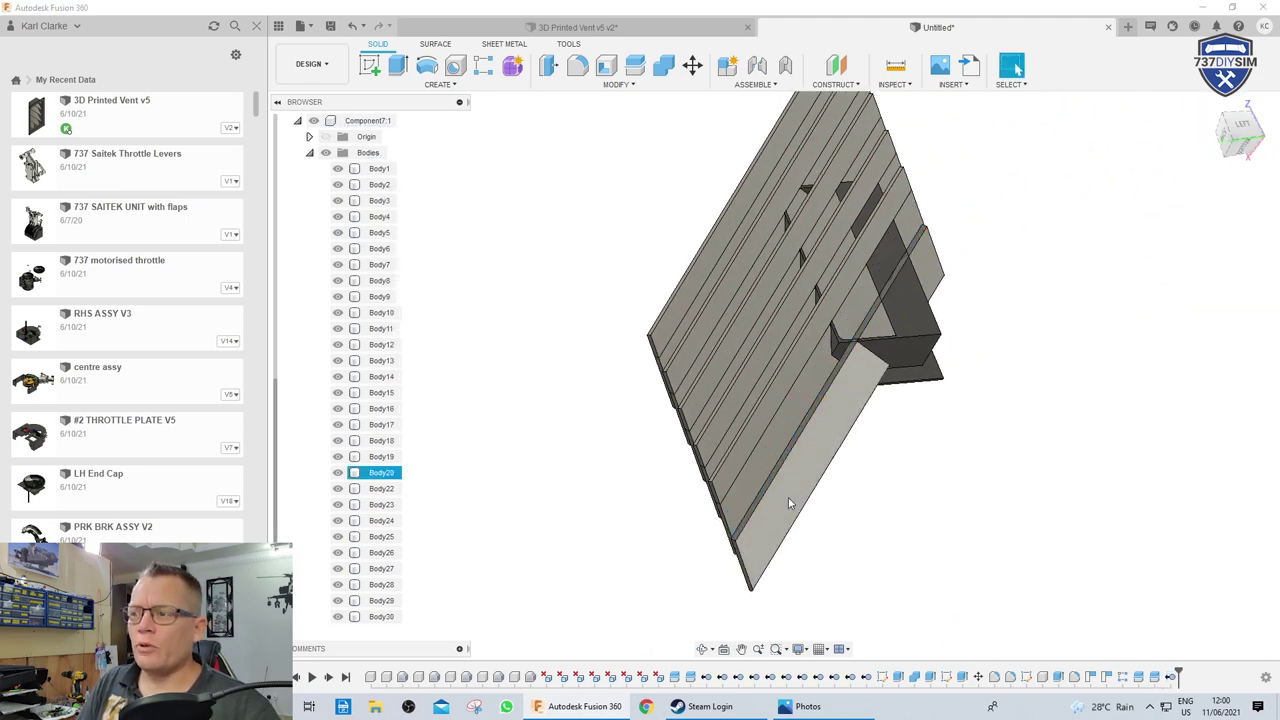
pyautogui.rightClick(372, 472)
pyautogui.click(425, 368)
# Remove the cut-off pieces of the middle slats that stick out beyond the frame
pyautogui.moveTo(815, 405); pyautogui.dragTo(643, 374)
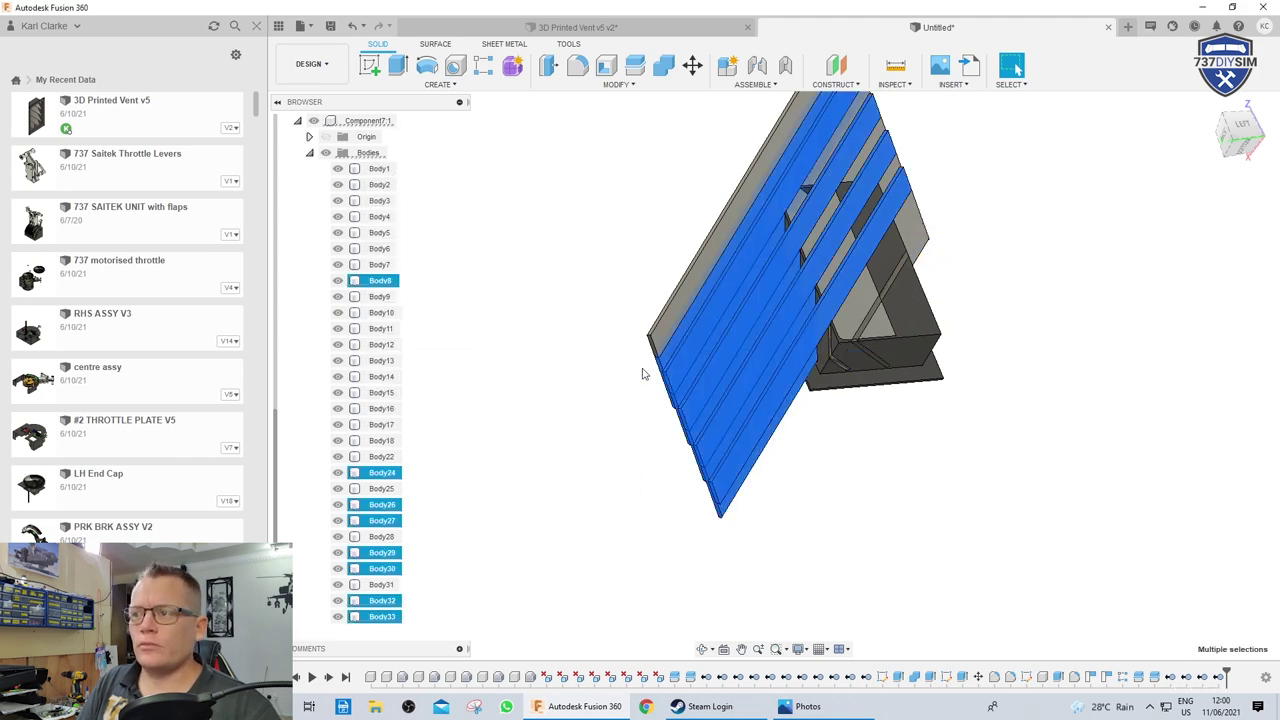
pyautogui.rightClick(388, 474)
pyautogui.click(420, 411)
pyautogui.rightClick(384, 474)
pyautogui.click(425, 368)
pyautogui.click(380, 505)
pyautogui.press('Delete')
pyautogui.click(376, 620)
pyautogui.press('Delete')
pyautogui.click(383, 616)
pyautogui.press('Delete')
pyautogui.click(385, 616)
pyautogui.press('Delete')
pyautogui.click(386, 616)
pyautogui.keyDown('shift'); pyautogui.click(390, 553); pyautogui.keyUp('shift')
pyautogui.press('Delete')
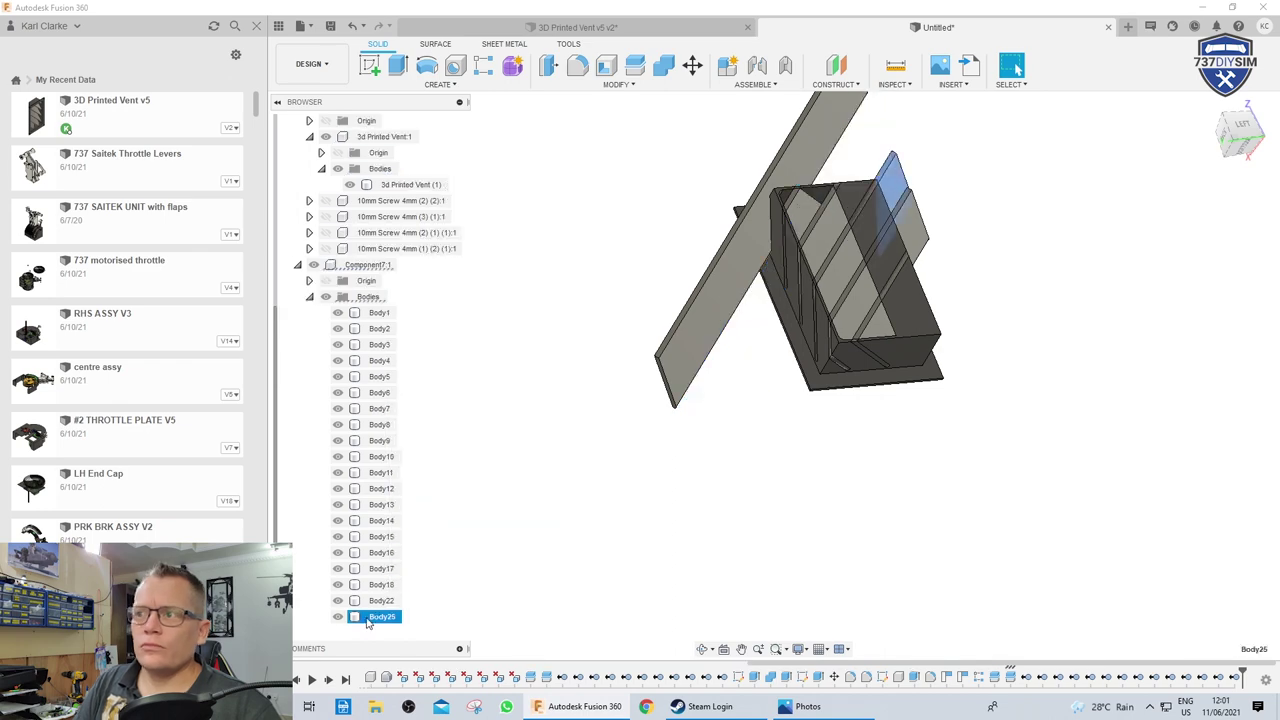
# Remove the last protruding slat pieces, including Body8, so only the slat parts inside the frame are kept
pyautogui.keyDown('shift'); pyautogui.click(372, 600); pyautogui.keyUp('shift')
pyautogui.rightClick(369, 602)
pyautogui.click(425, 498)
pyautogui.rightClick(372, 456)
pyautogui.click(425, 358)
# Combine the vent frame body with all the remaining slat bodies, Body1 to Body18, using the Join operation
pyautogui.keyDown('shift'); pyautogui.moveTo(640, 490); pyautogui.dragTo(720, 534, button='middle'); pyautogui.keyUp('shift')
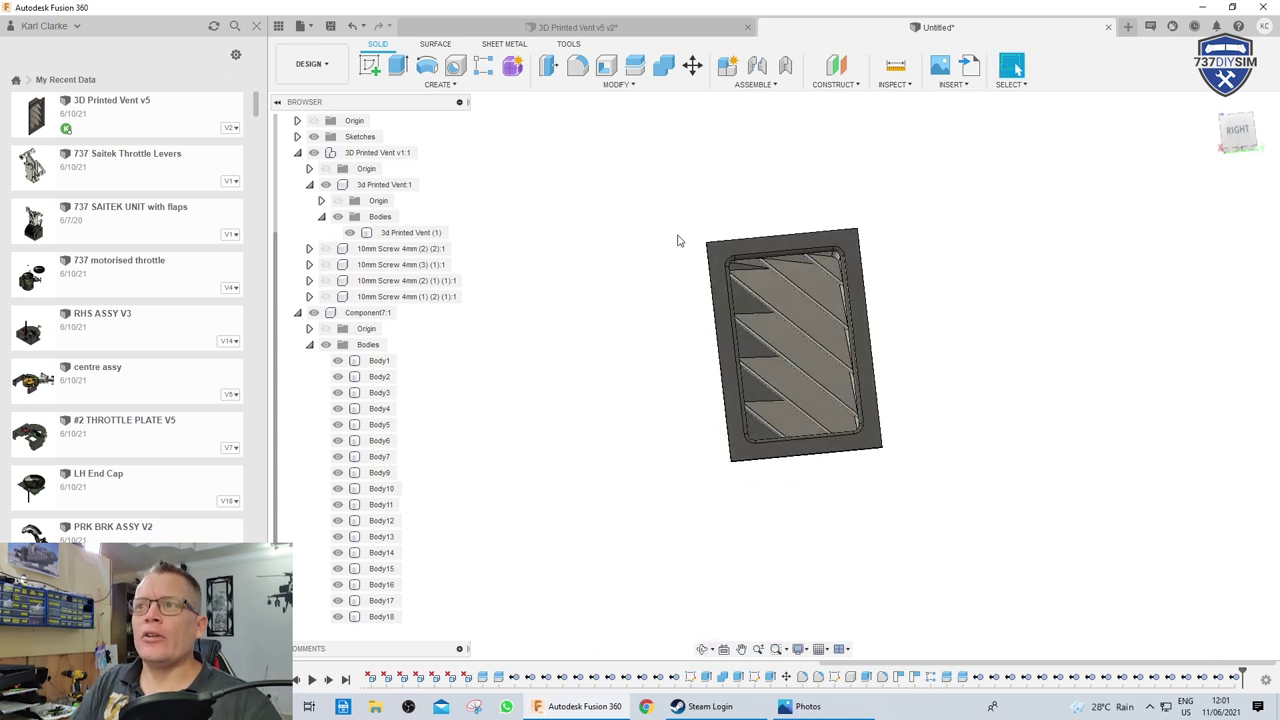
pyautogui.click(664, 65)
pyautogui.click(762, 258)
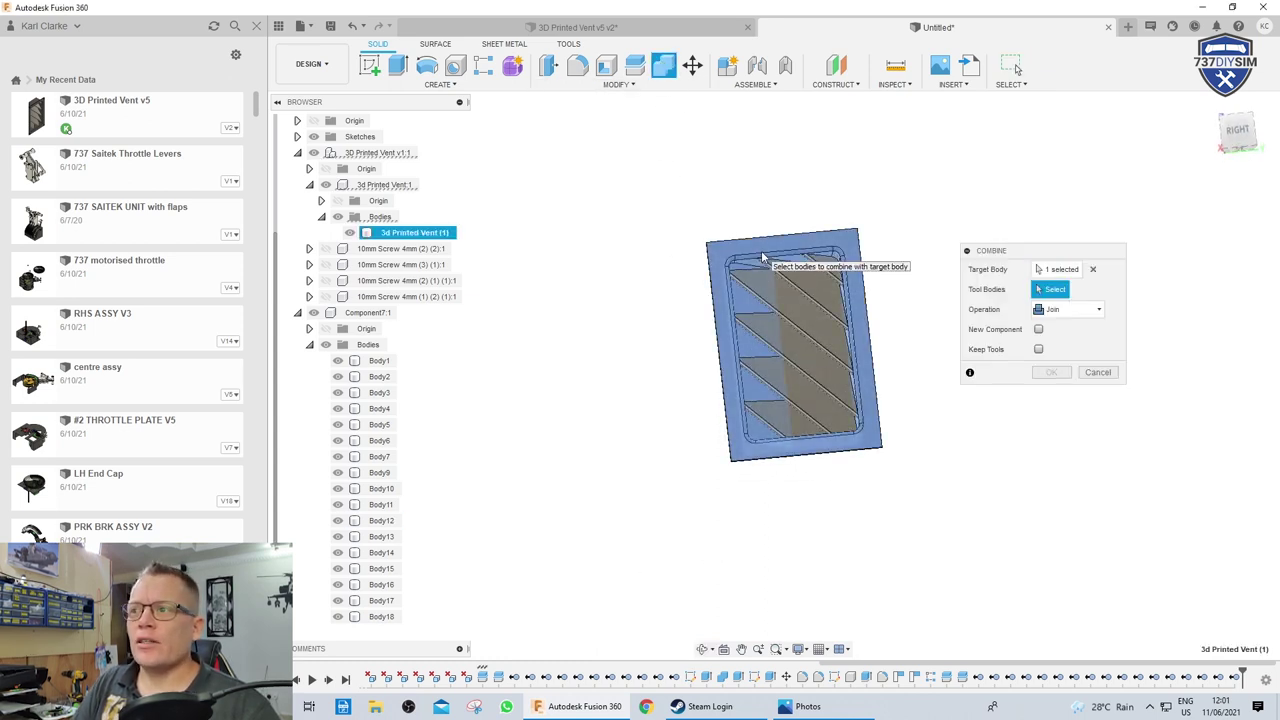
pyautogui.click(376, 361)
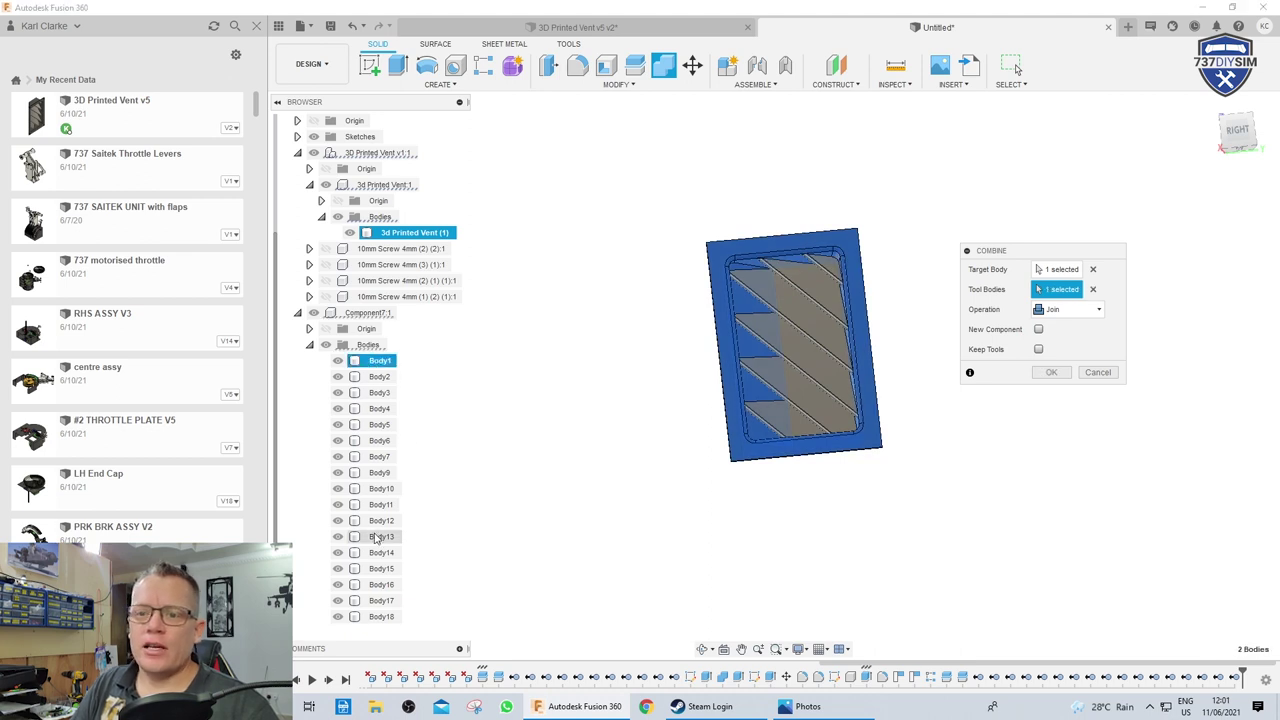
pyautogui.keyDown('shift'); pyautogui.click(380, 617); pyautogui.keyUp('shift')
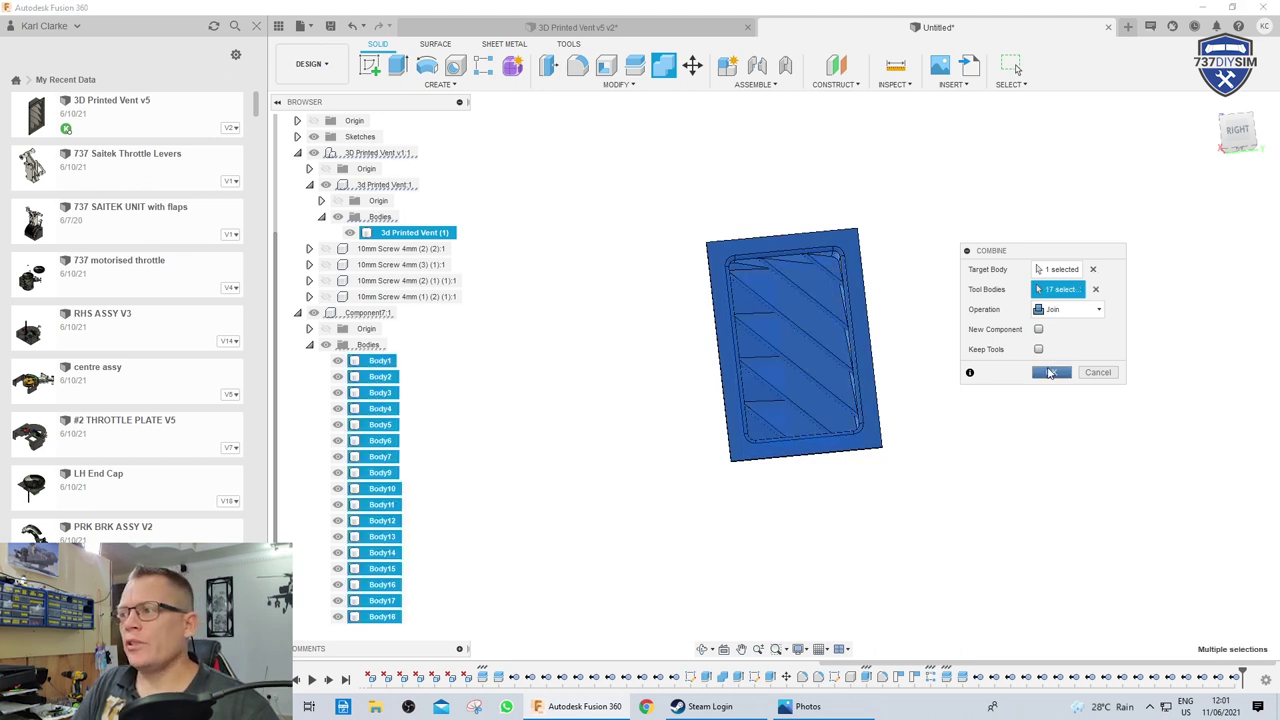
pyautogui.click(1050, 372)
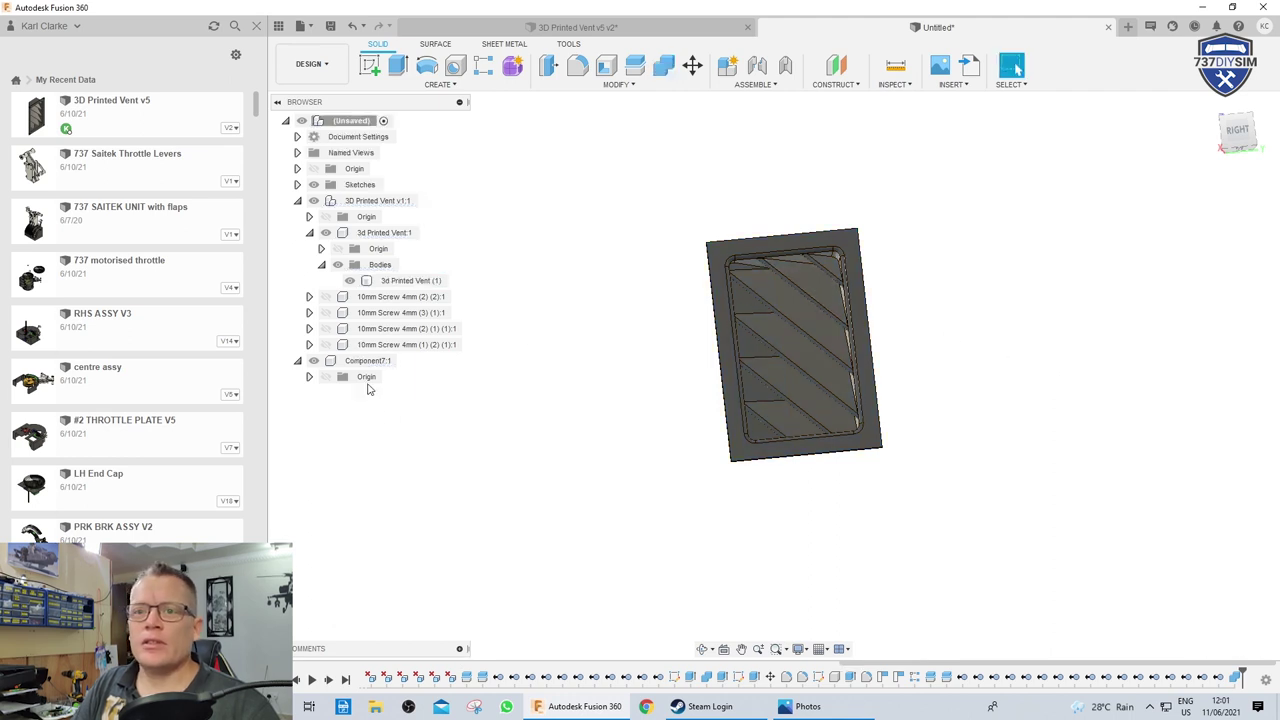
# Remove the empty slat component Component7 and check that the vent is one single body
pyautogui.click(362, 361)
pyautogui.rightClick(362, 361)
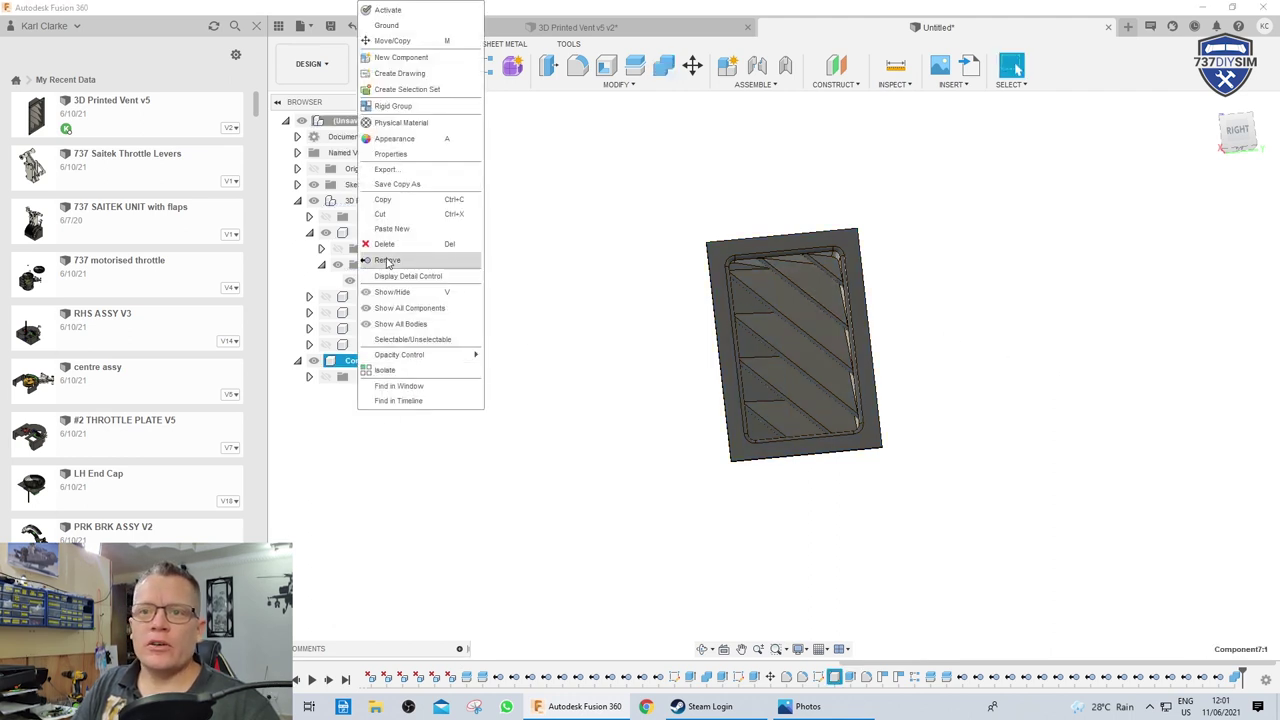
pyautogui.click(387, 260)
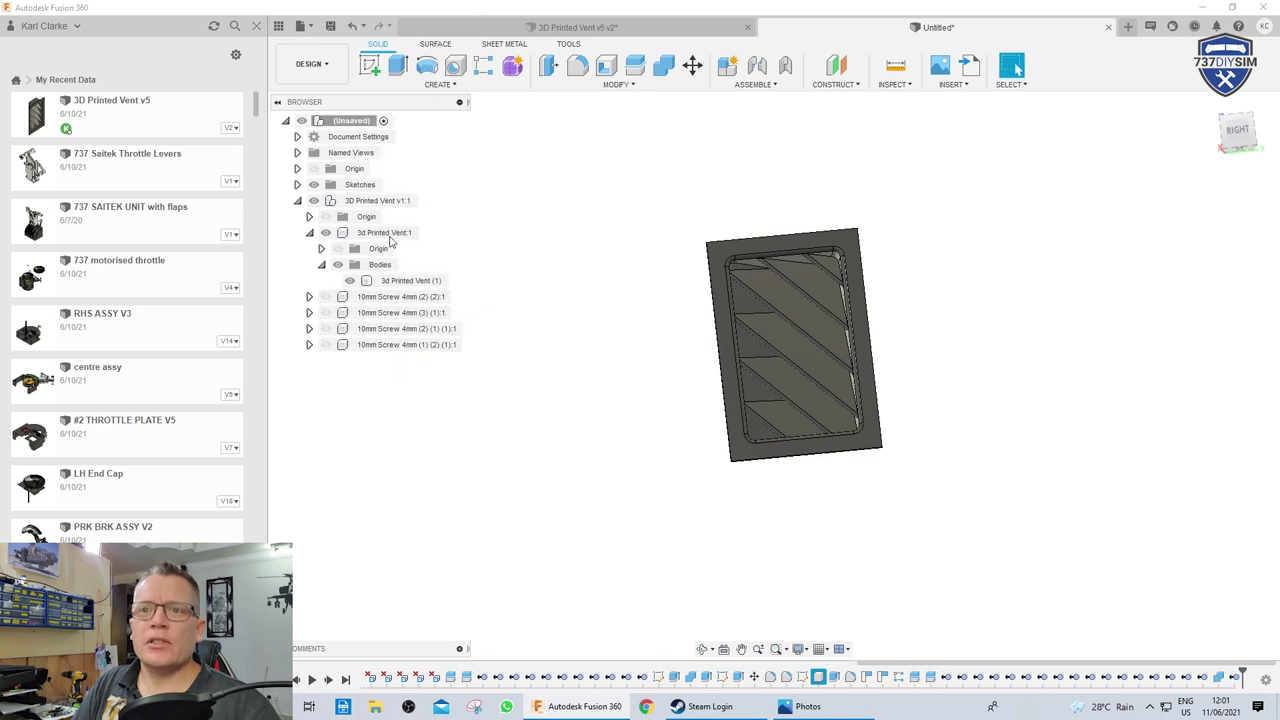
pyautogui.click(394, 283)
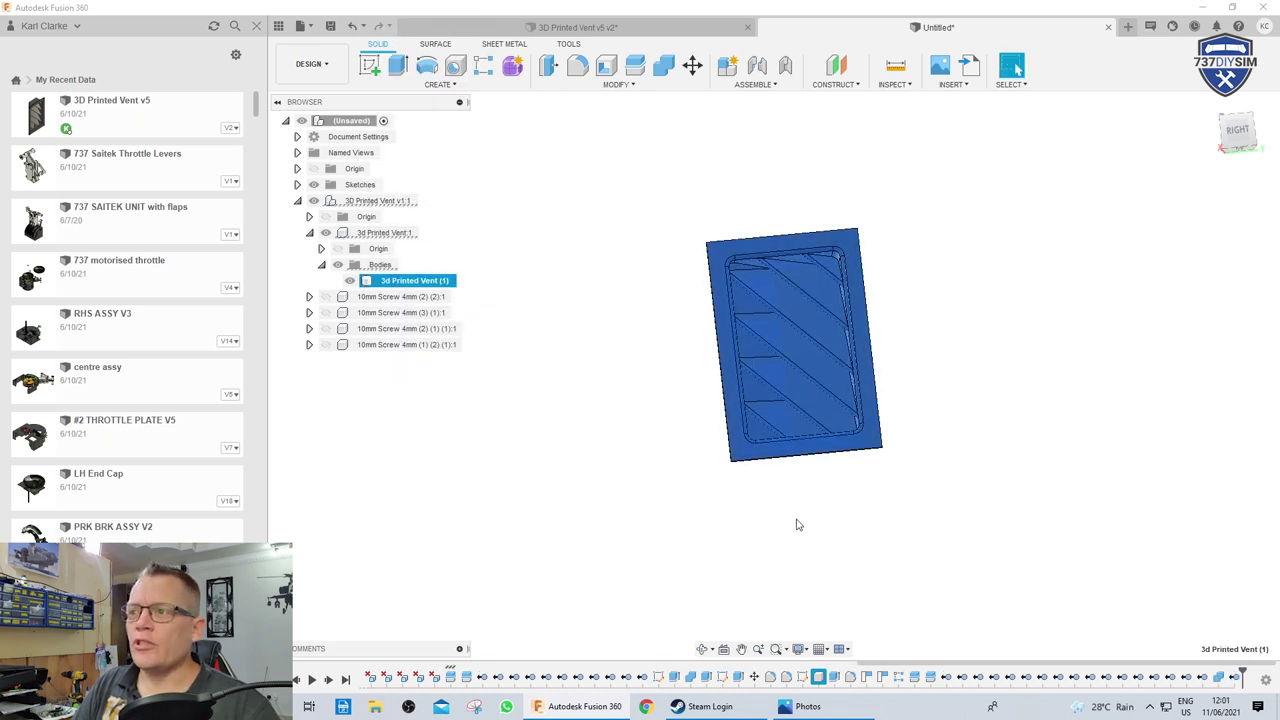
pyautogui.click(934, 431)
# Select the four outer corner edges of the vent's front flange for a constant-radius fillet
pyautogui.keyDown('shift'); pyautogui.moveTo(955, 385); pyautogui.dragTo(786, 509, button='middle'); pyautogui.keyUp('shift')
pyautogui.scroll(3, 790, 510)
pyautogui.press('f')
pyautogui.scroll(3, 799, 467)
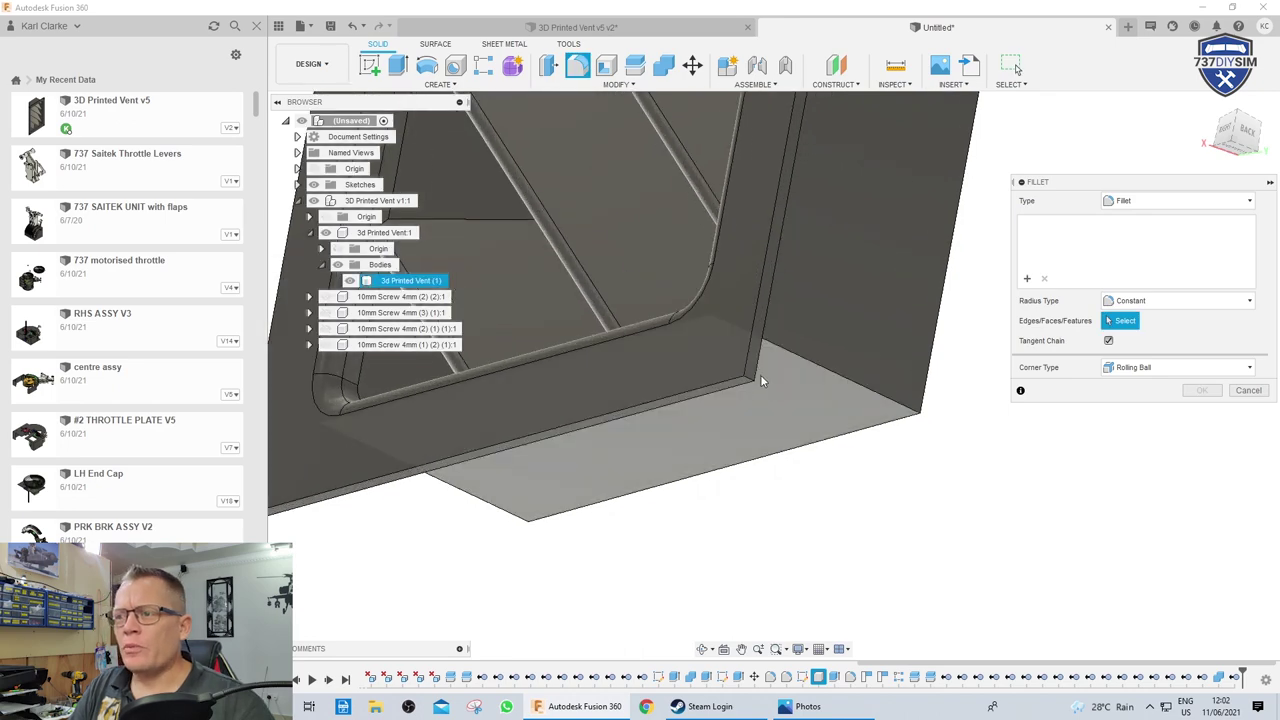
pyautogui.click(752, 384)
pyautogui.scroll(-3, 780, 441)
pyautogui.keyDown('shift'); pyautogui.moveTo(674, 569); pyautogui.dragTo(760, 518, button='middle'); pyautogui.keyUp('shift')
pyautogui.click(495, 460)
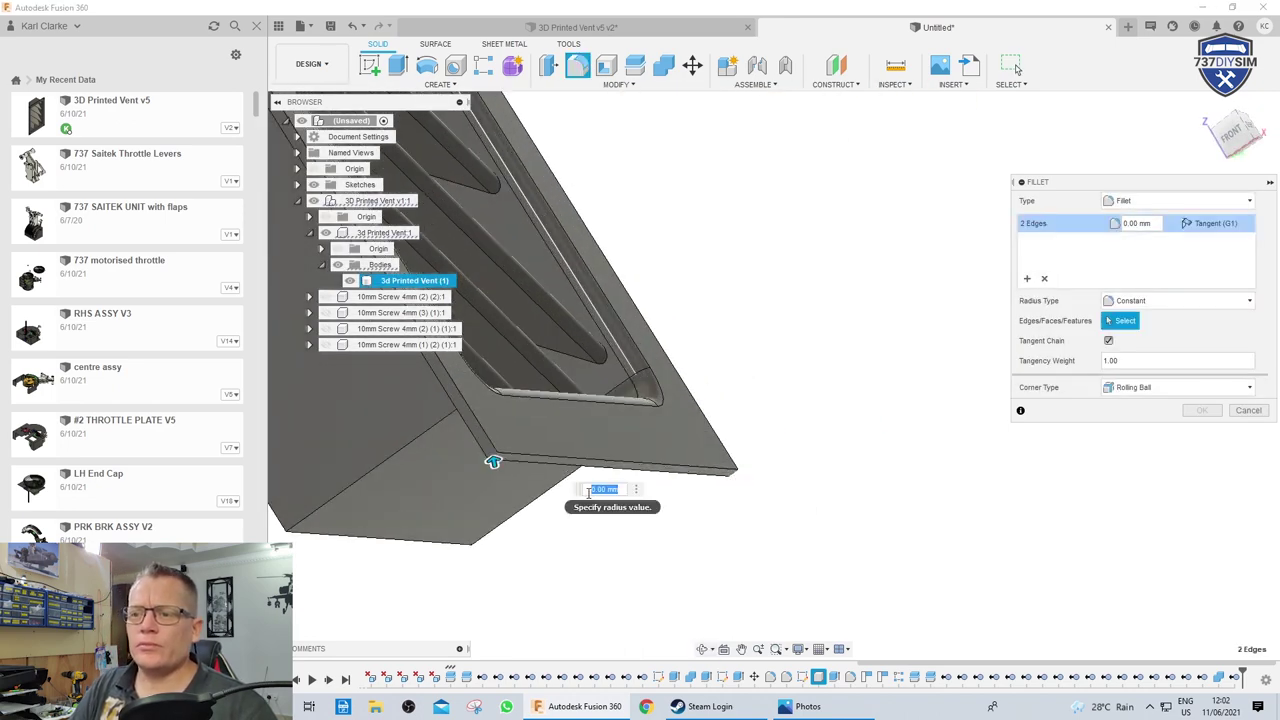
pyautogui.scroll(-3, 820, 484)
pyautogui.keyDown('shift'); pyautogui.moveTo(838, 476); pyautogui.dragTo(808, 514, button='middle'); pyautogui.keyUp('shift')
pyautogui.scroll(2, 806, 510)
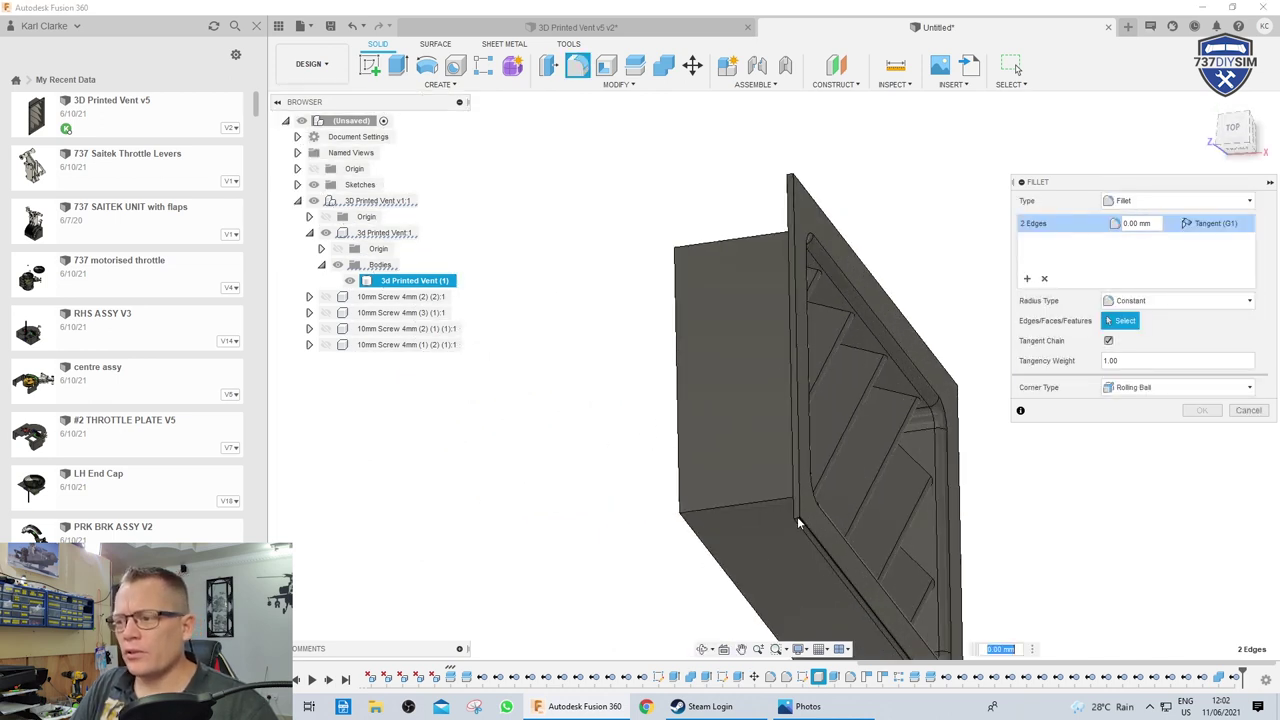
pyautogui.click(796, 519)
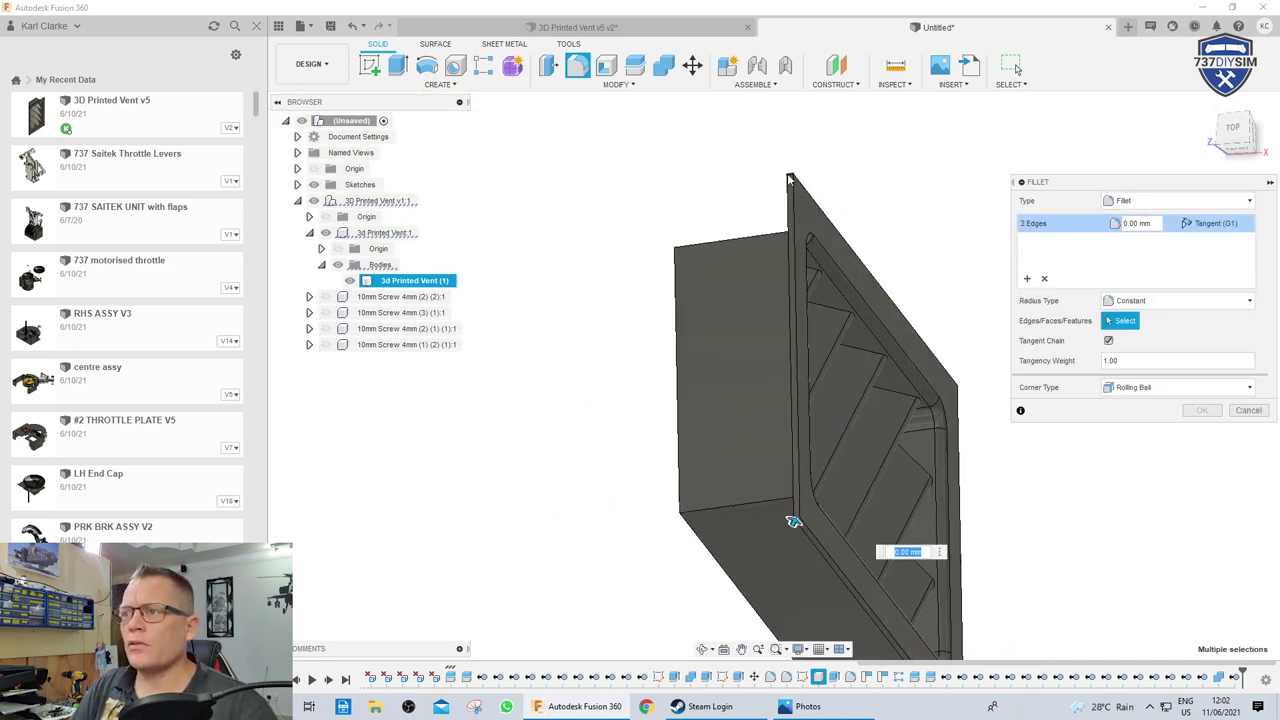
pyautogui.click(790, 178)
# Check the corner shape in the vent photo and fillet the selected flange corners with a 3 mm radius
pyautogui.click(797, 706)
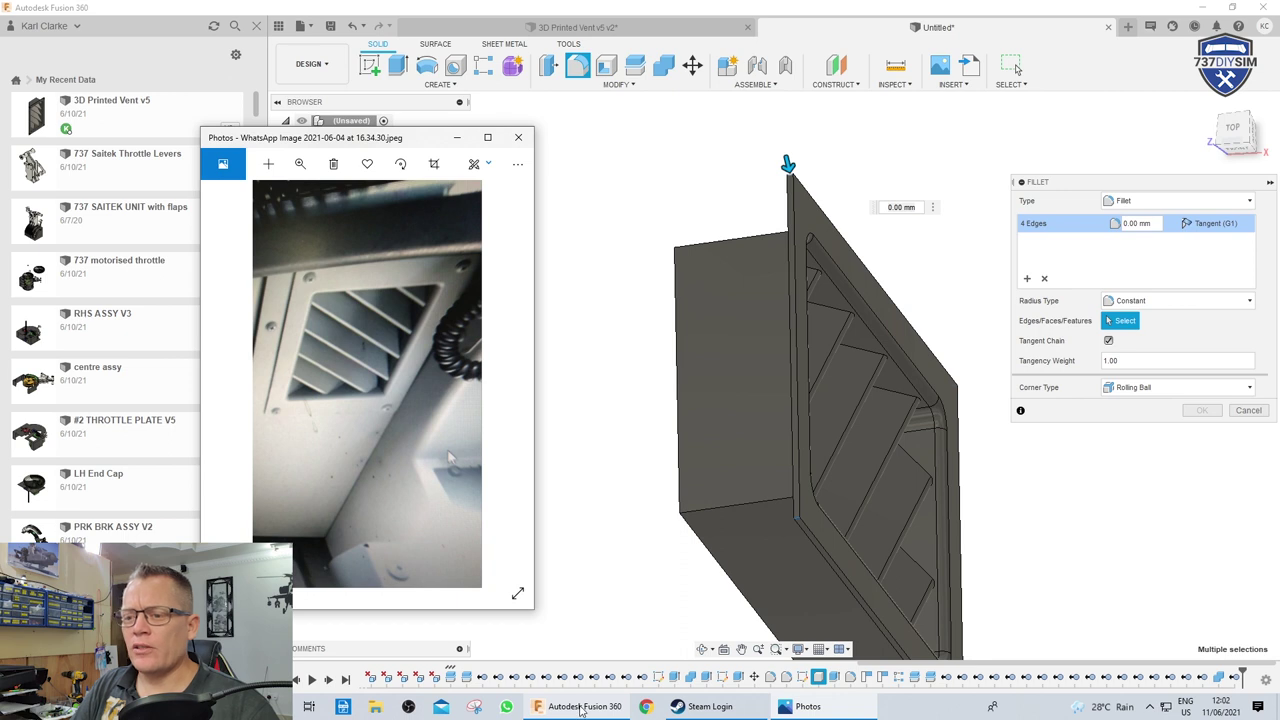
pyautogui.moveTo(580, 708)
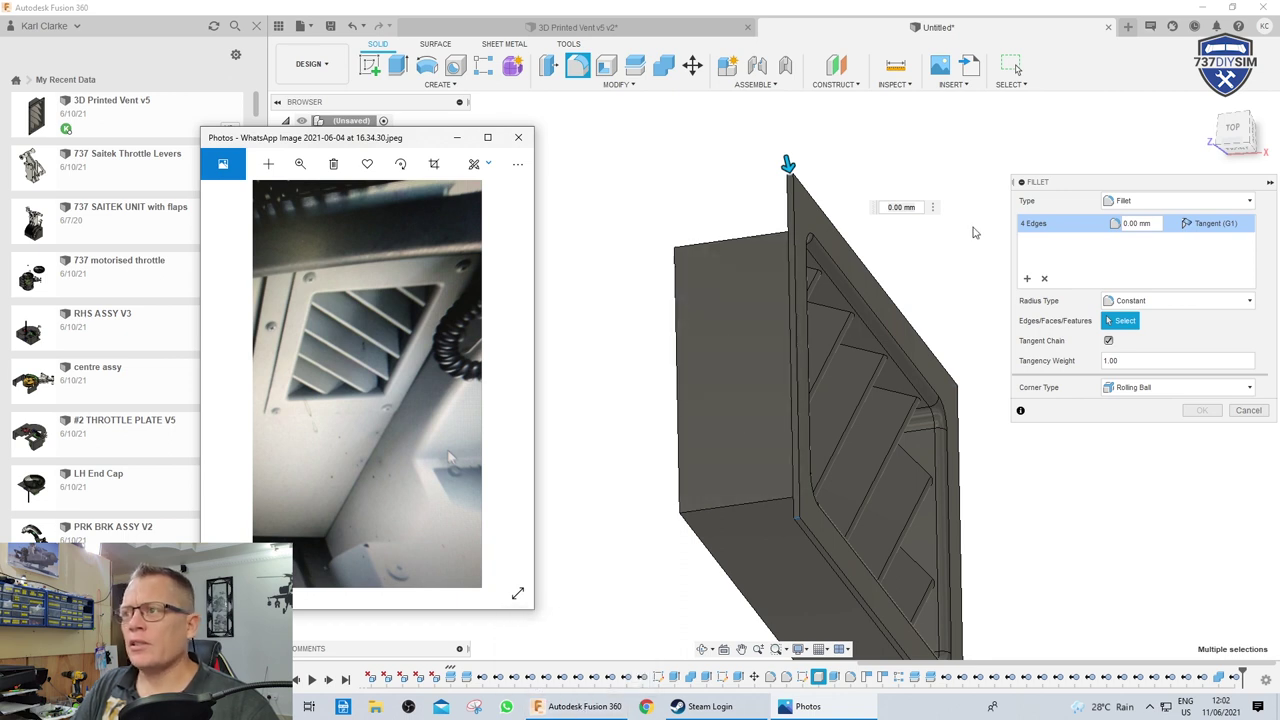
pyautogui.click(888, 206)
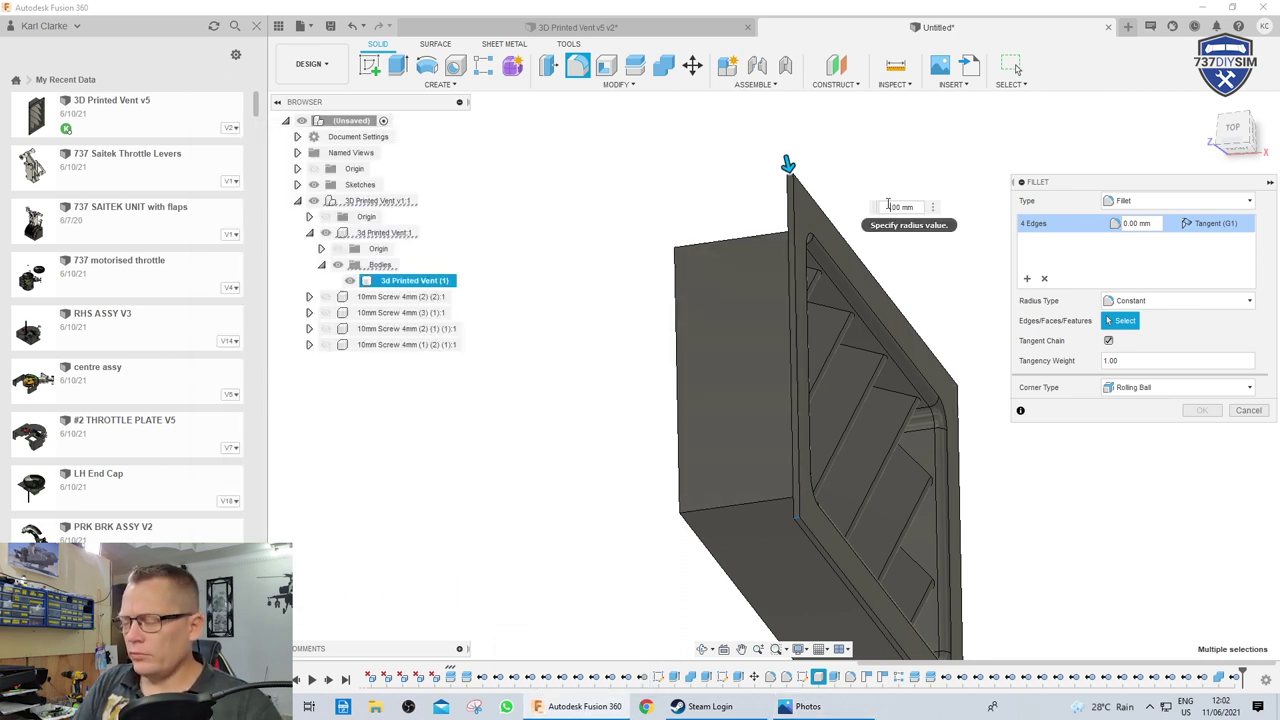
pyautogui.write('3')
pyautogui.press('Return')
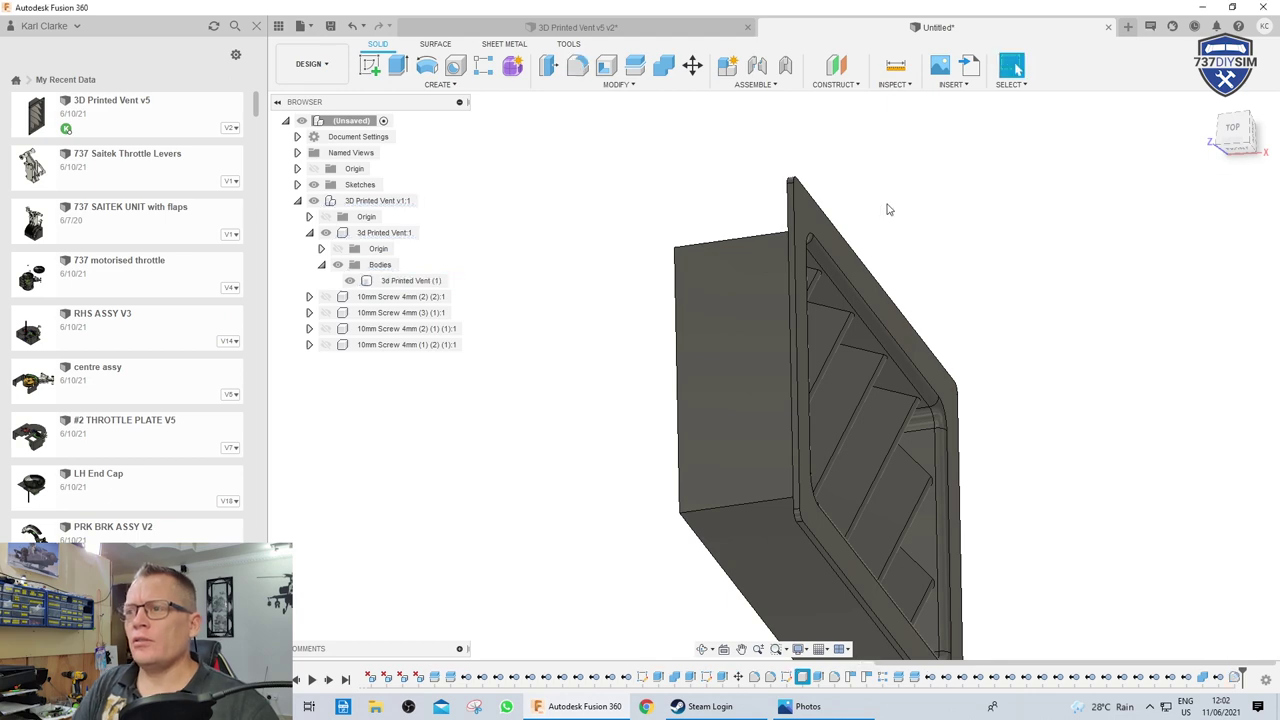
# Sketch on the flange's front face and offset its outer outline inward by 6 mm
pyautogui.keyDown('shift'); pyautogui.moveTo(816, 457); pyautogui.dragTo(794, 393, button='middle'); pyautogui.keyUp('shift')
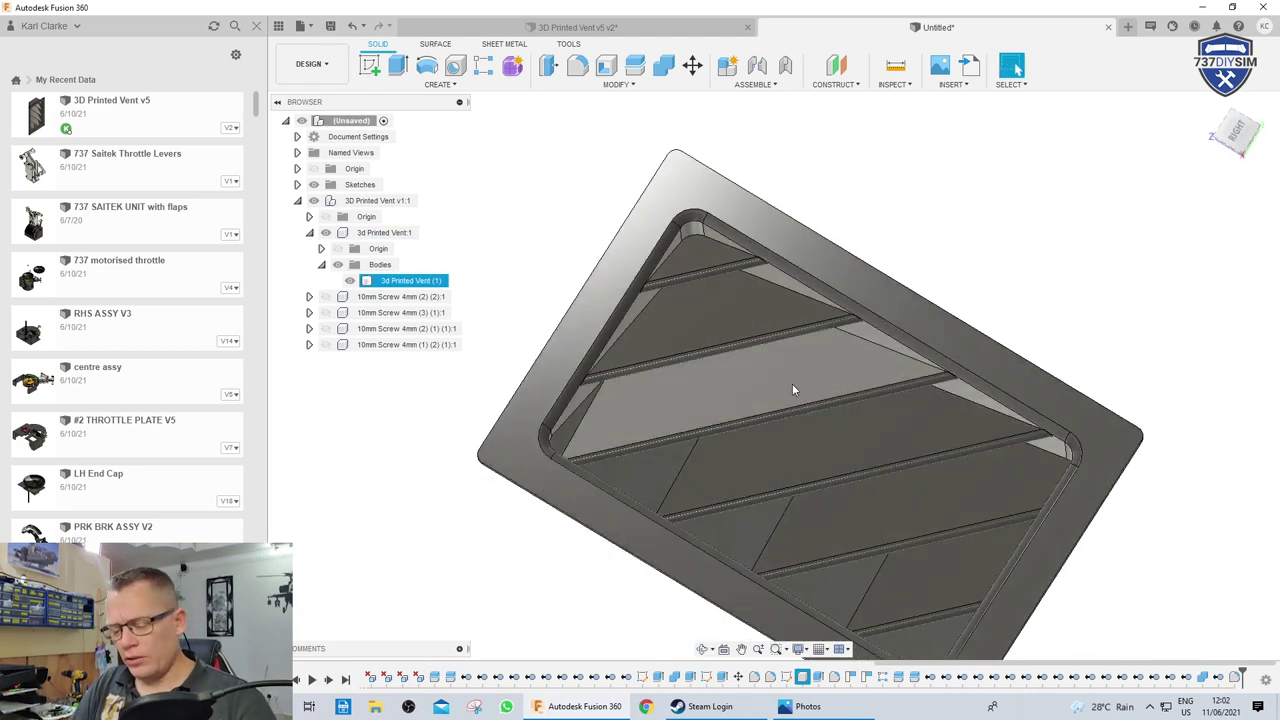
pyautogui.press('o')
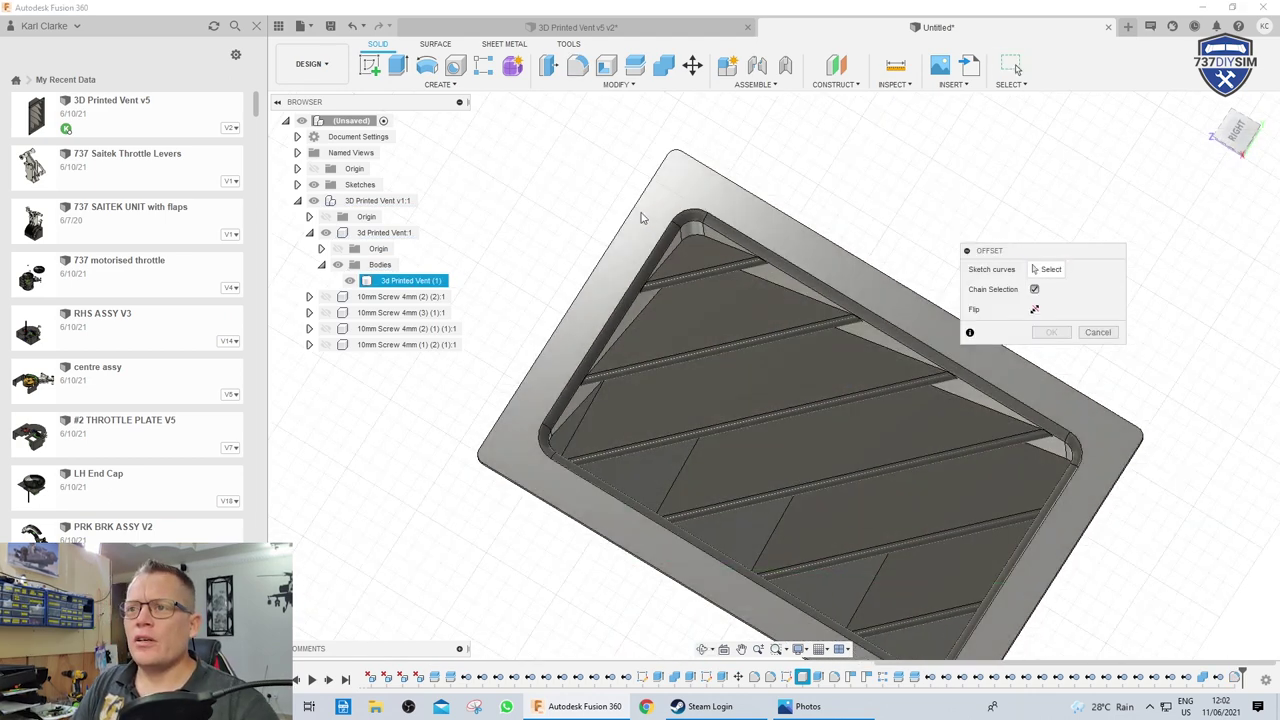
pyautogui.click(683, 166)
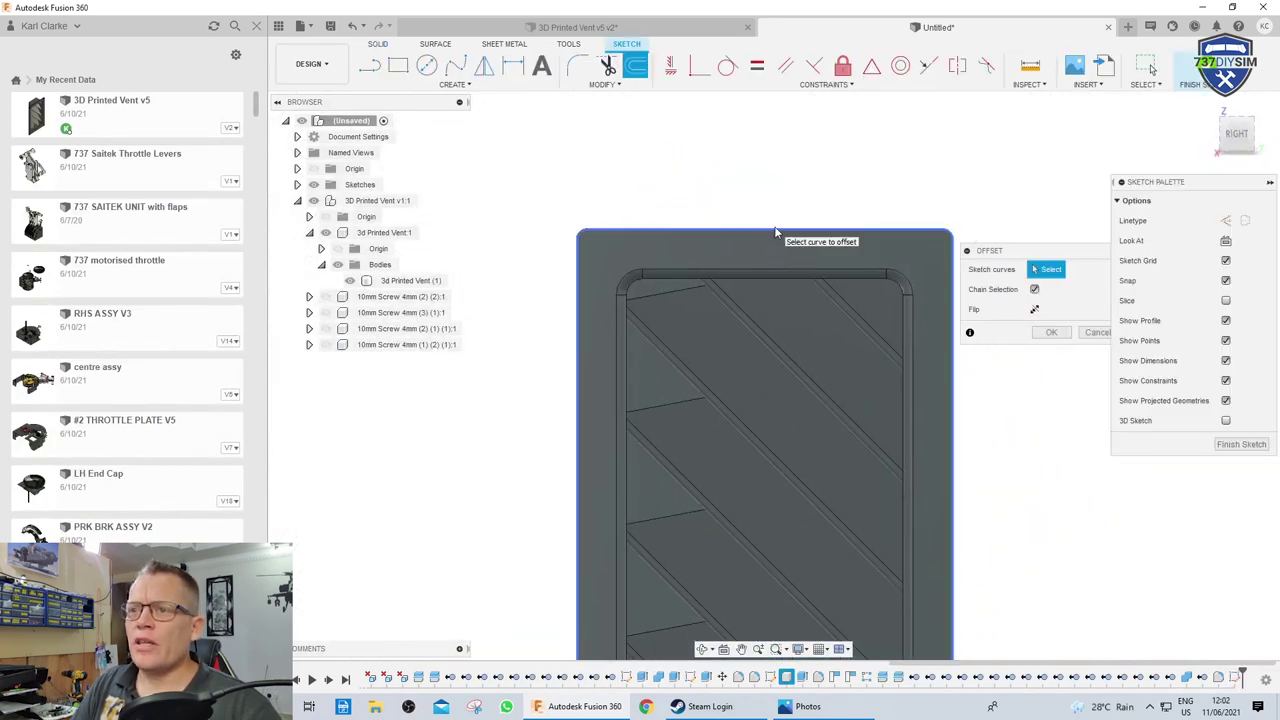
pyautogui.click(775, 233)
pyautogui.scroll(-2, 814, 400)
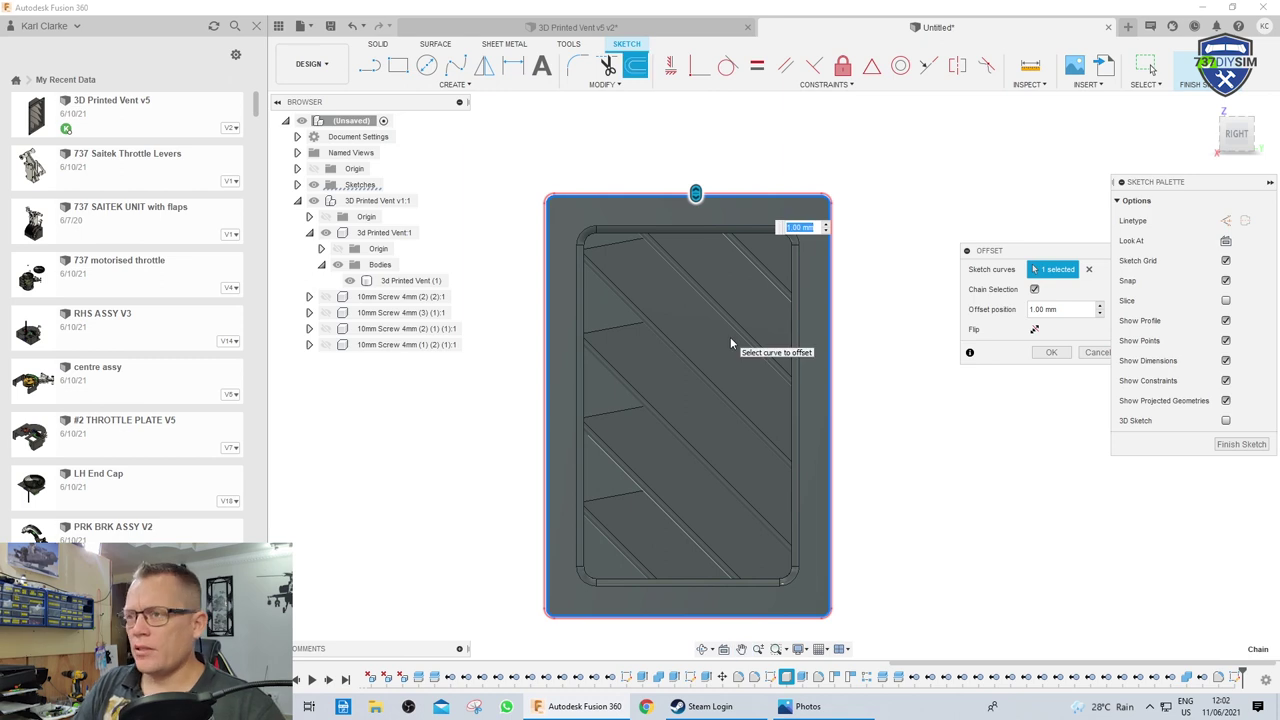
pyautogui.press('Return')
pyautogui.click(668, 367)
# Draw 4.3 mm diameter screw-hole circles centred on the two upper corners of the offset rectangle
pyautogui.scroll(3, 662, 331)
pyautogui.moveTo(662, 331); pyautogui.dragTo(796, 542, button='middle')
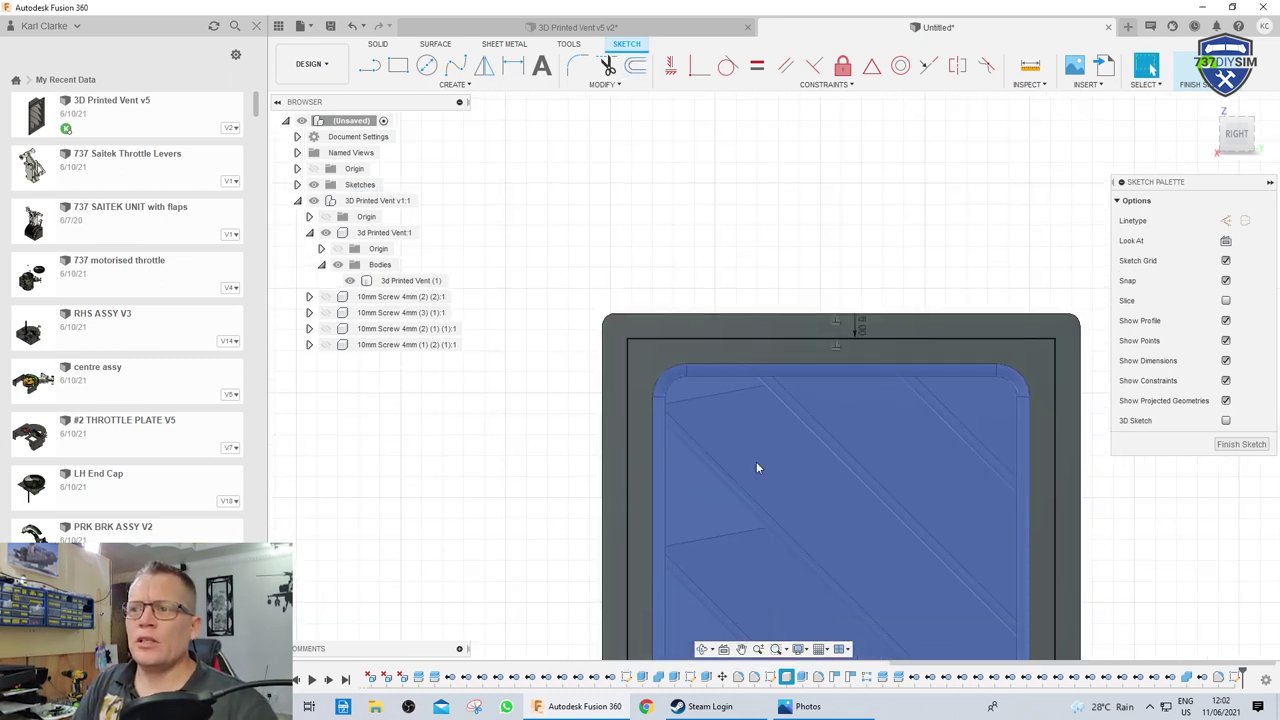
pyautogui.press('c')
pyautogui.click(628, 345)
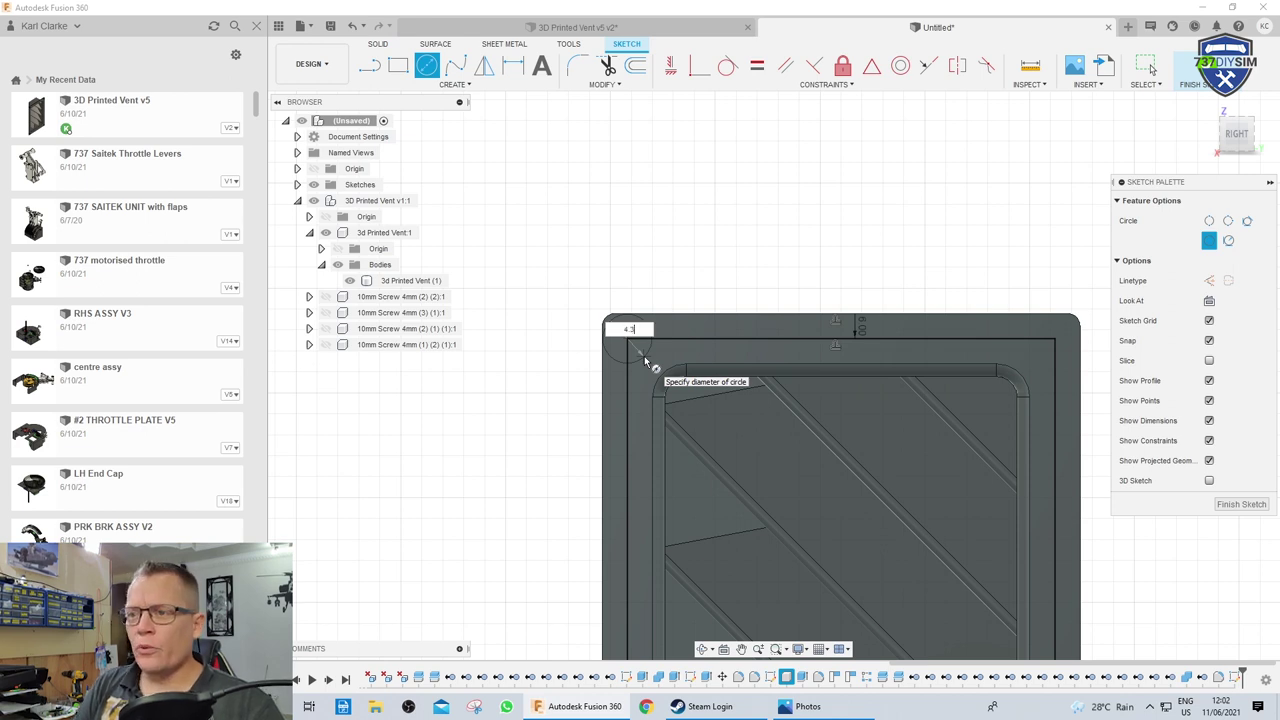
pyautogui.write('4.3')
pyautogui.press('Return')
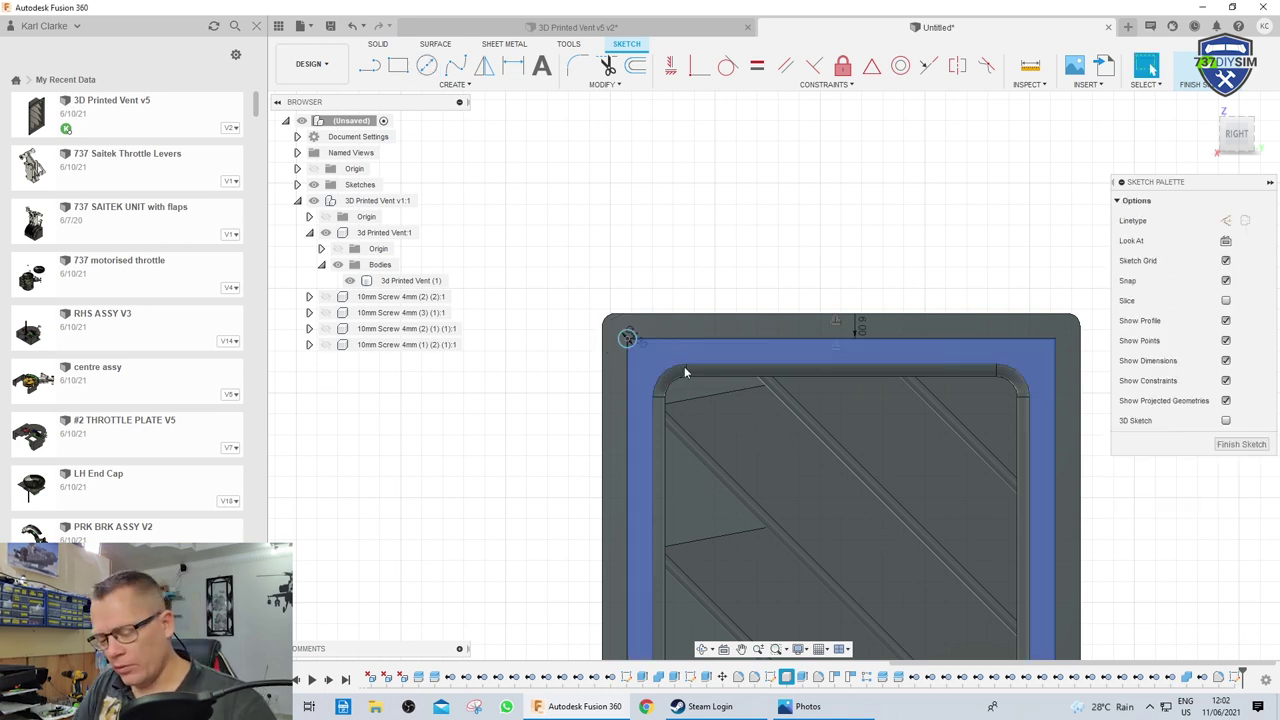
pyautogui.click(1056, 341)
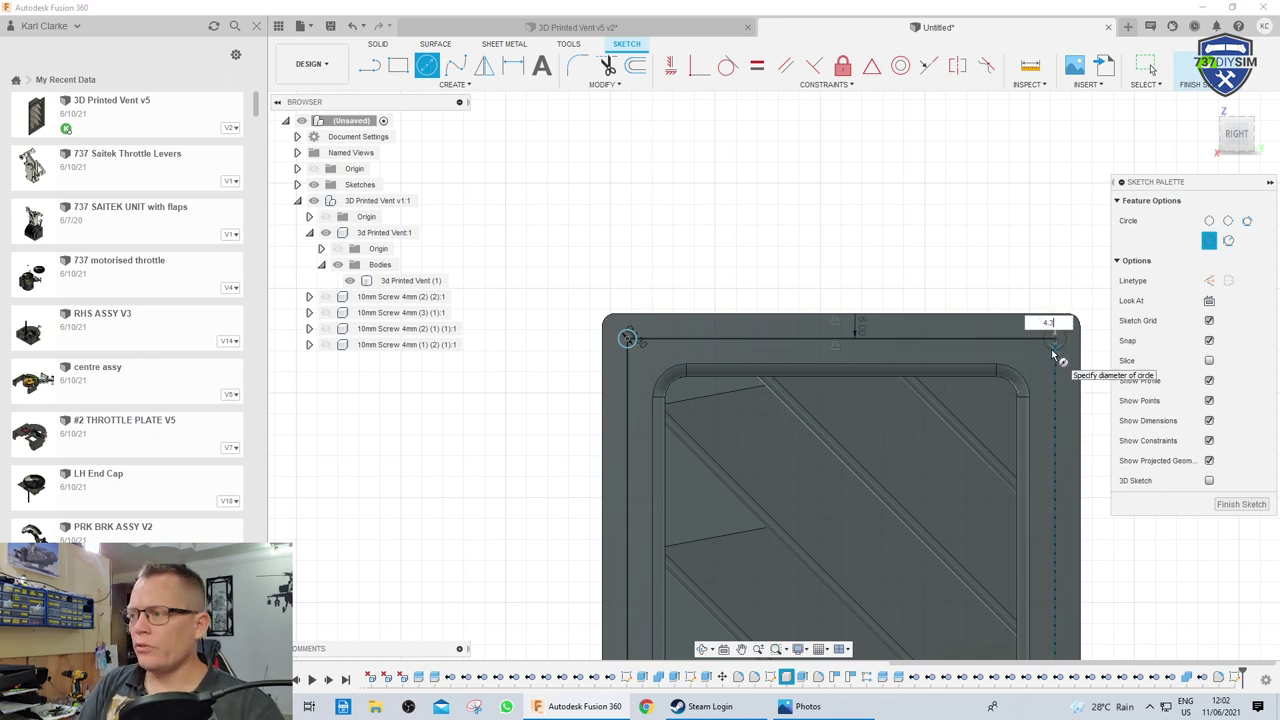
pyautogui.press('Return')
pyautogui.press('Escape')
# Draw matching screw-hole circles centred on the two lower corners of the offset rectangle
pyautogui.scroll(-3, 1051, 353)
pyautogui.rightClick(840, 704)
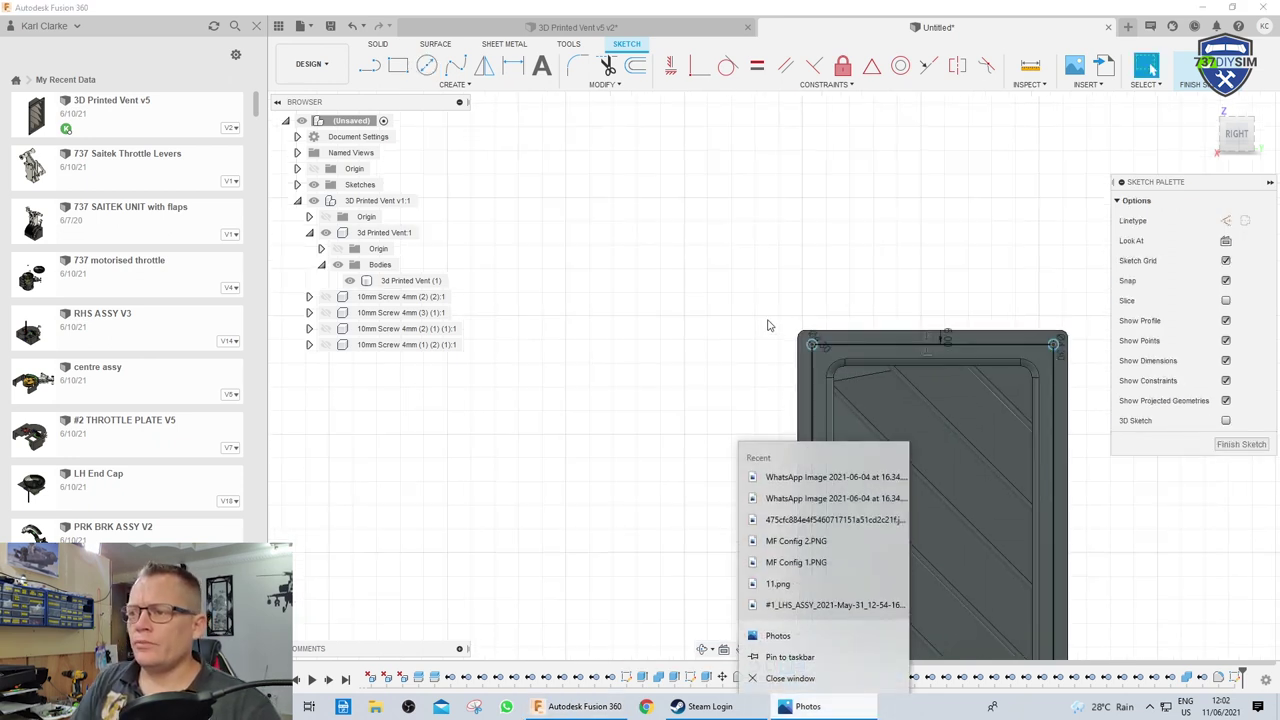
pyautogui.click(711, 380)
pyautogui.click(934, 516)
pyautogui.moveTo(934, 516); pyautogui.dragTo(745, 277, button='middle')
pyautogui.click(638, 452)
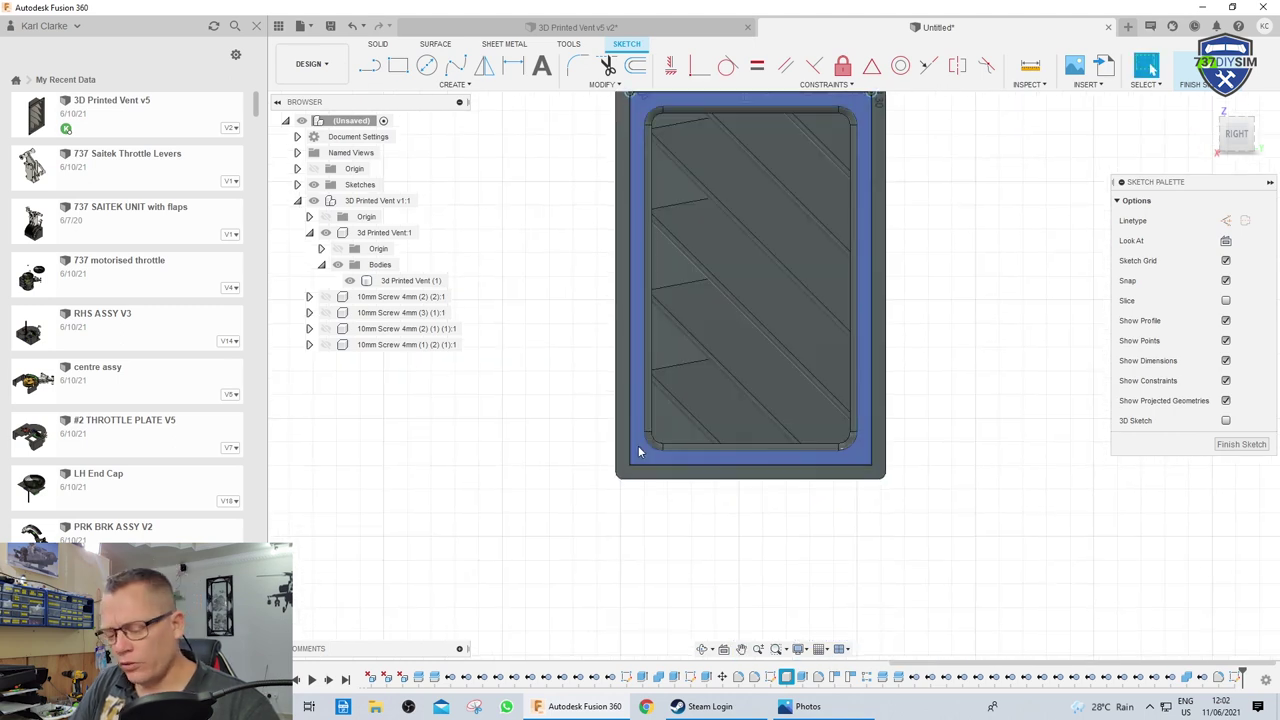
pyautogui.press('c')
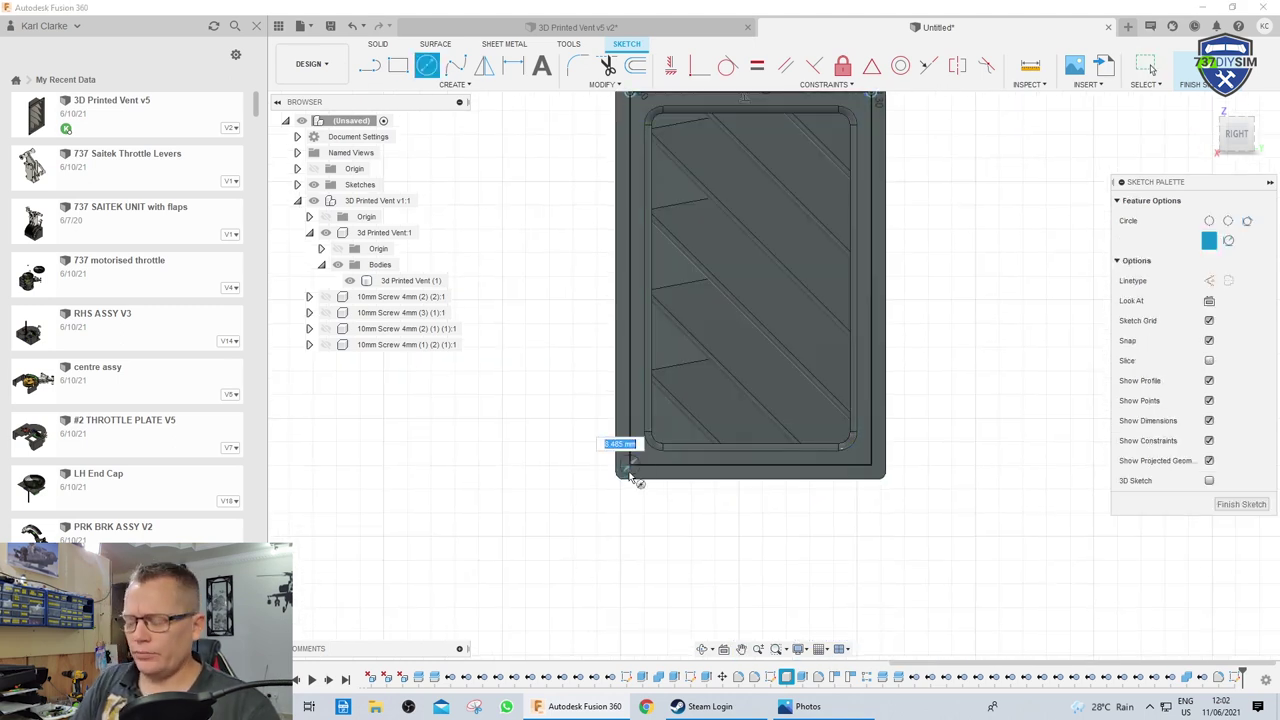
pyautogui.write('4')
pyautogui.press('Return')
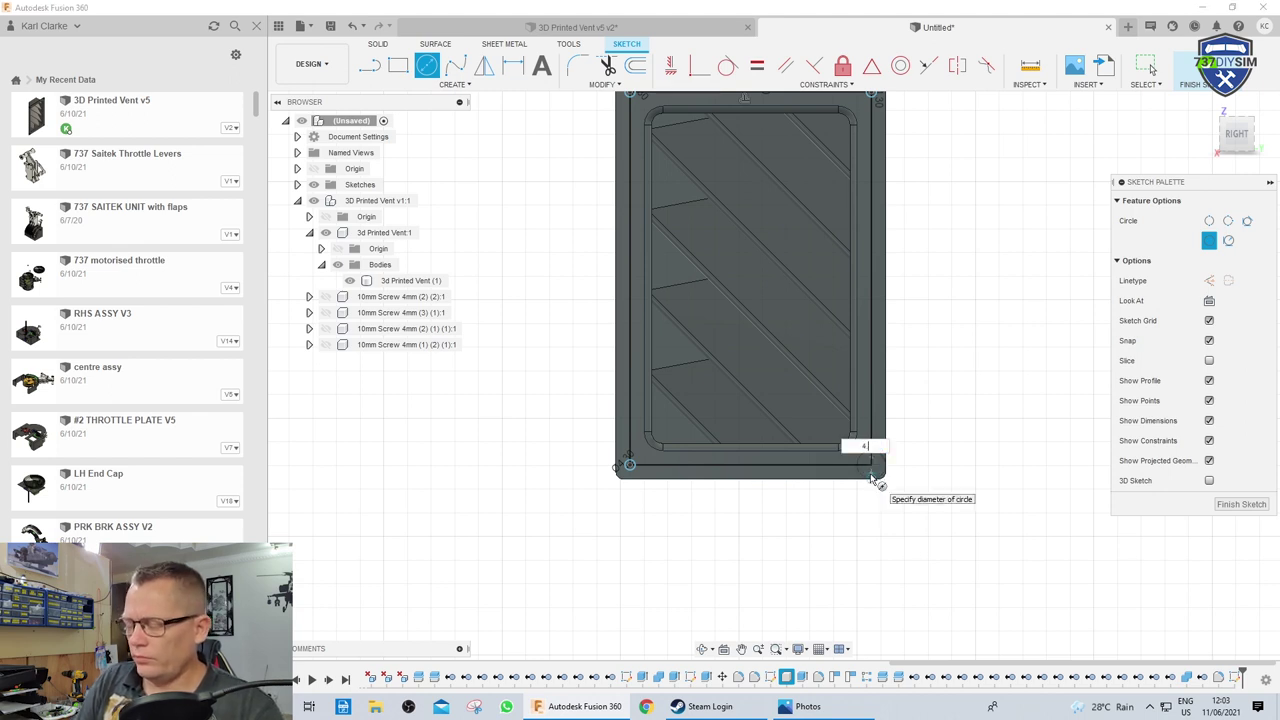
pyautogui.press('Return')
# Extrude all four corner circles as a cut with a distance of -15 mm through the flange
pyautogui.press('e')
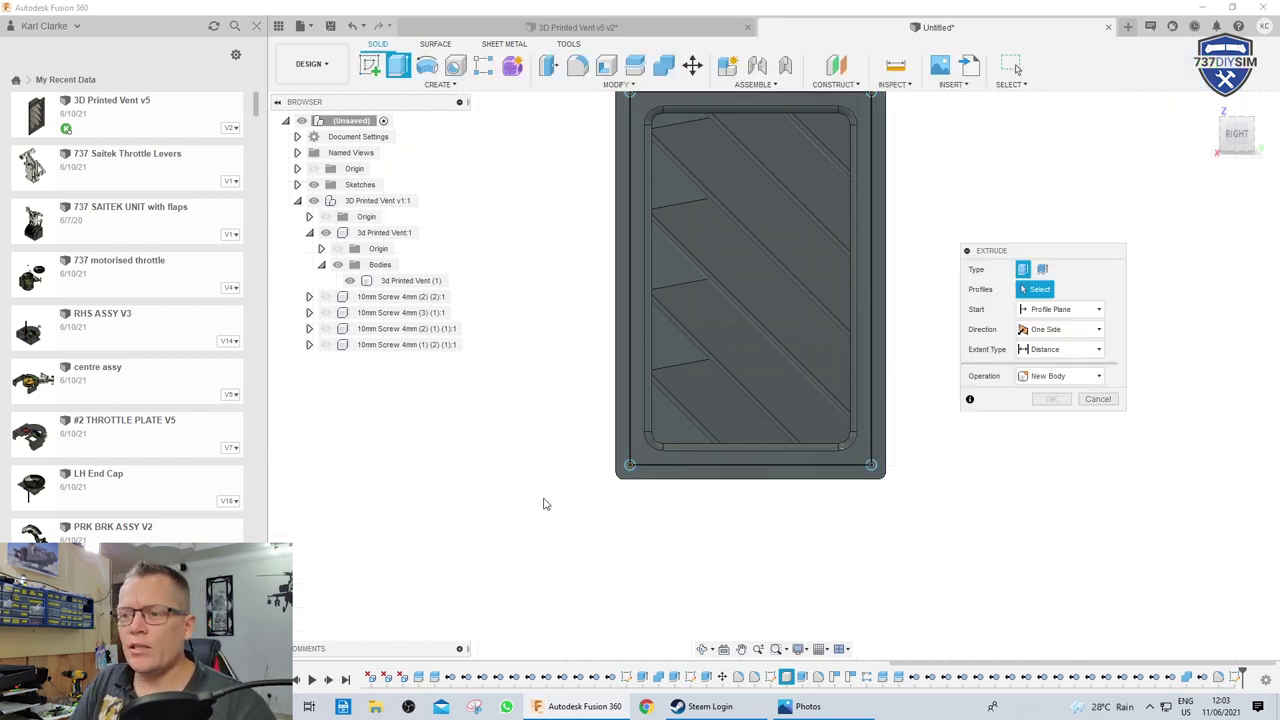
pyautogui.scroll(3, 549, 485)
pyautogui.click(723, 429)
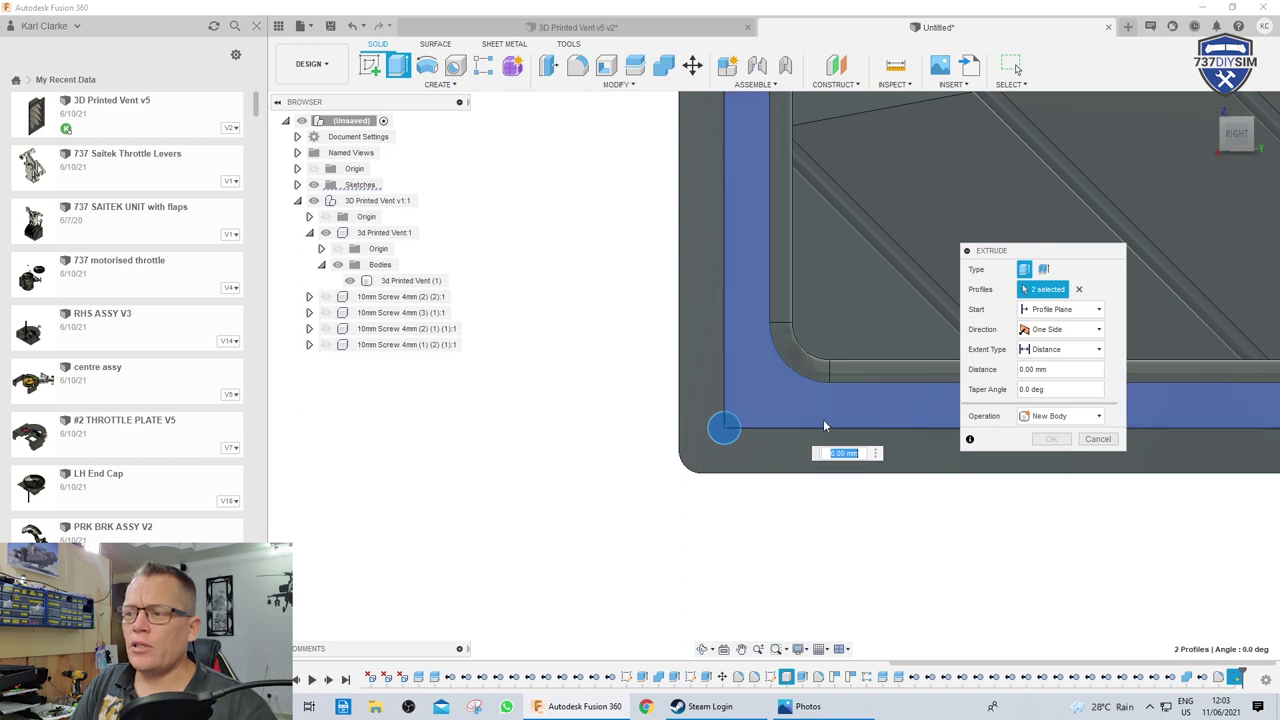
pyautogui.moveTo(881, 422); pyautogui.dragTo(160, 397, button='middle')
pyautogui.click(771, 409)
pyautogui.moveTo(801, 160); pyautogui.dragTo(723, 640, button='middle')
pyautogui.moveTo(723, 130); pyautogui.dragTo(697, 469, button='middle')
pyautogui.click(663, 146)
pyautogui.moveTo(732, 157); pyautogui.dragTo(1034, 517, button='middle')
pyautogui.click(750, 324)
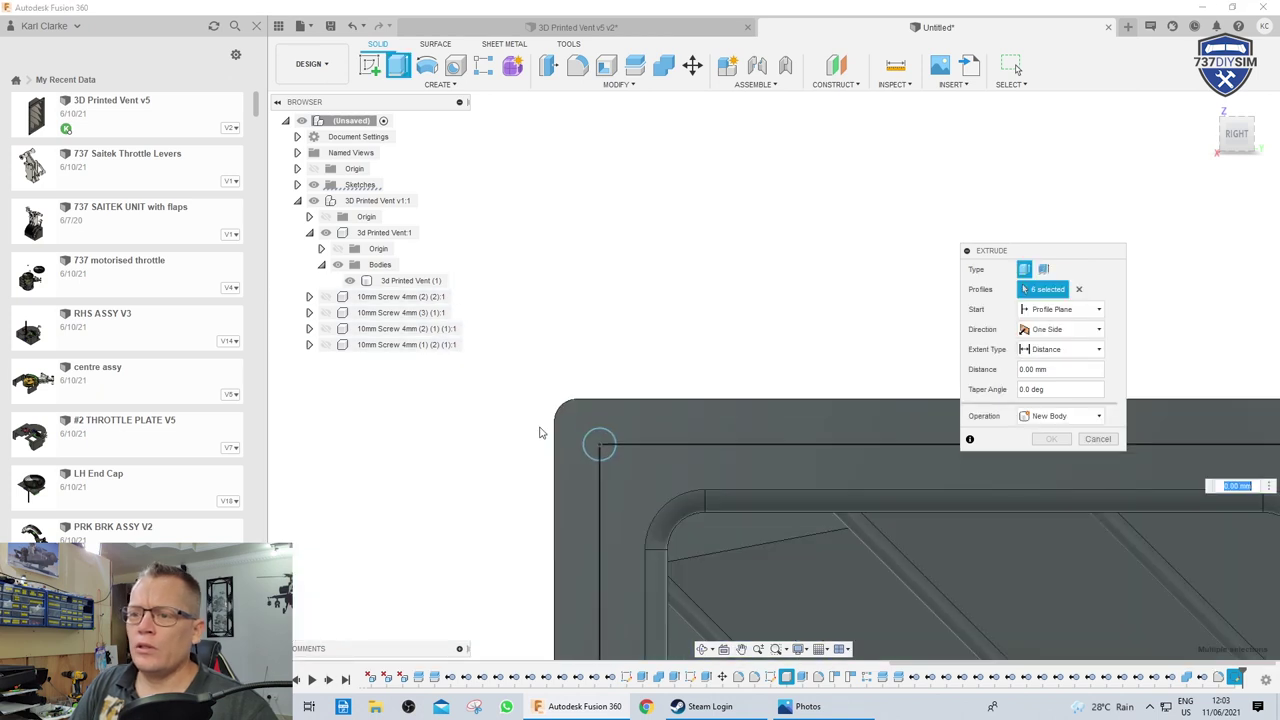
pyautogui.click(603, 452)
pyautogui.keyDown('shift'); pyautogui.moveTo(653, 448); pyautogui.dragTo(560, 322, button='middle'); pyautogui.keyUp('shift')
pyautogui.moveTo(558, 322); pyautogui.dragTo(505, 340)
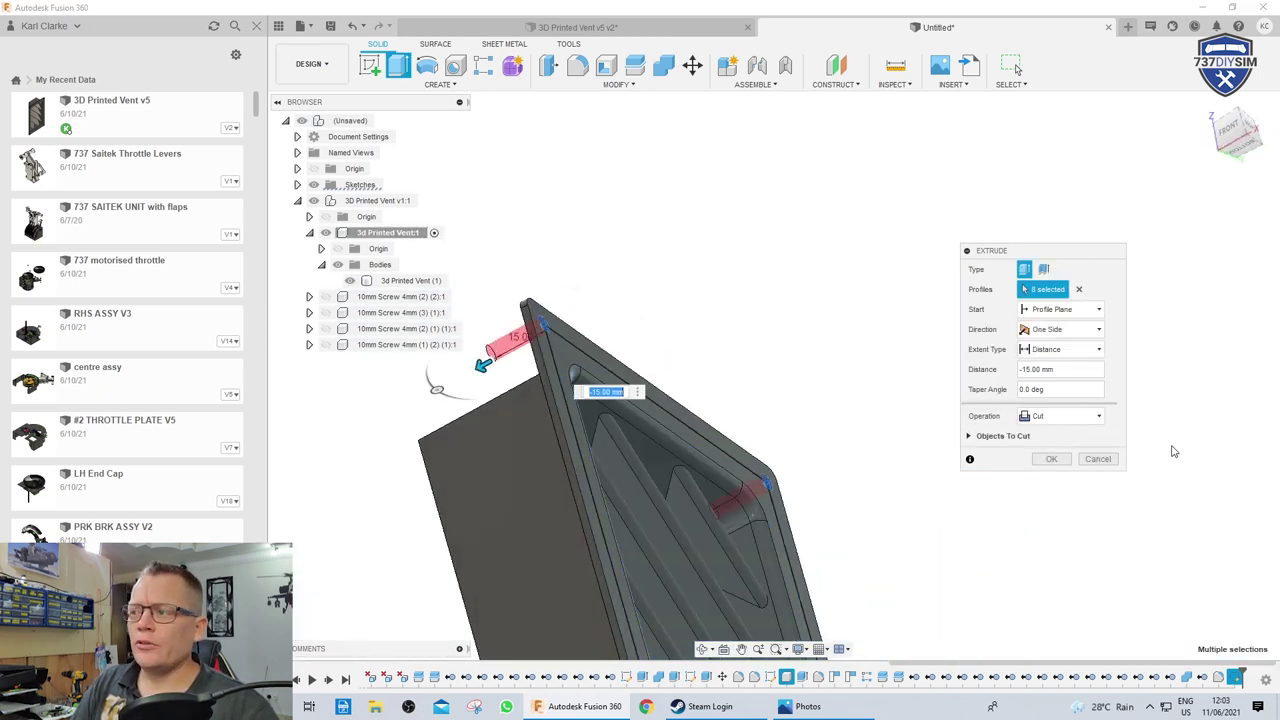
pyautogui.click(1051, 459)
# Fillet the outer edge chain of the flange's front face with a 1 mm constant radius
pyautogui.keyDown('shift'); pyautogui.moveTo(949, 474); pyautogui.dragTo(846, 486, button='middle'); pyautogui.keyUp('shift')
pyautogui.press('f')
pyautogui.scroll(5, 674, 271)
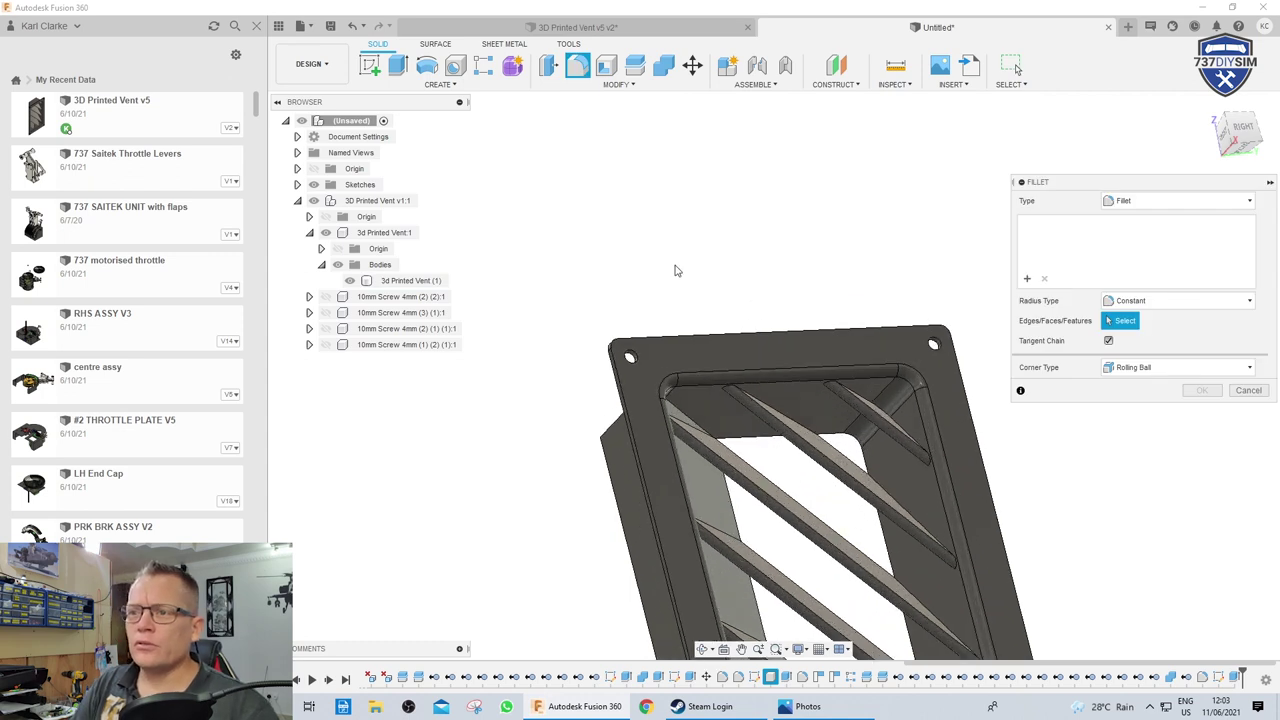
pyautogui.click(600, 369)
pyautogui.scroll(-3, 755, 332)
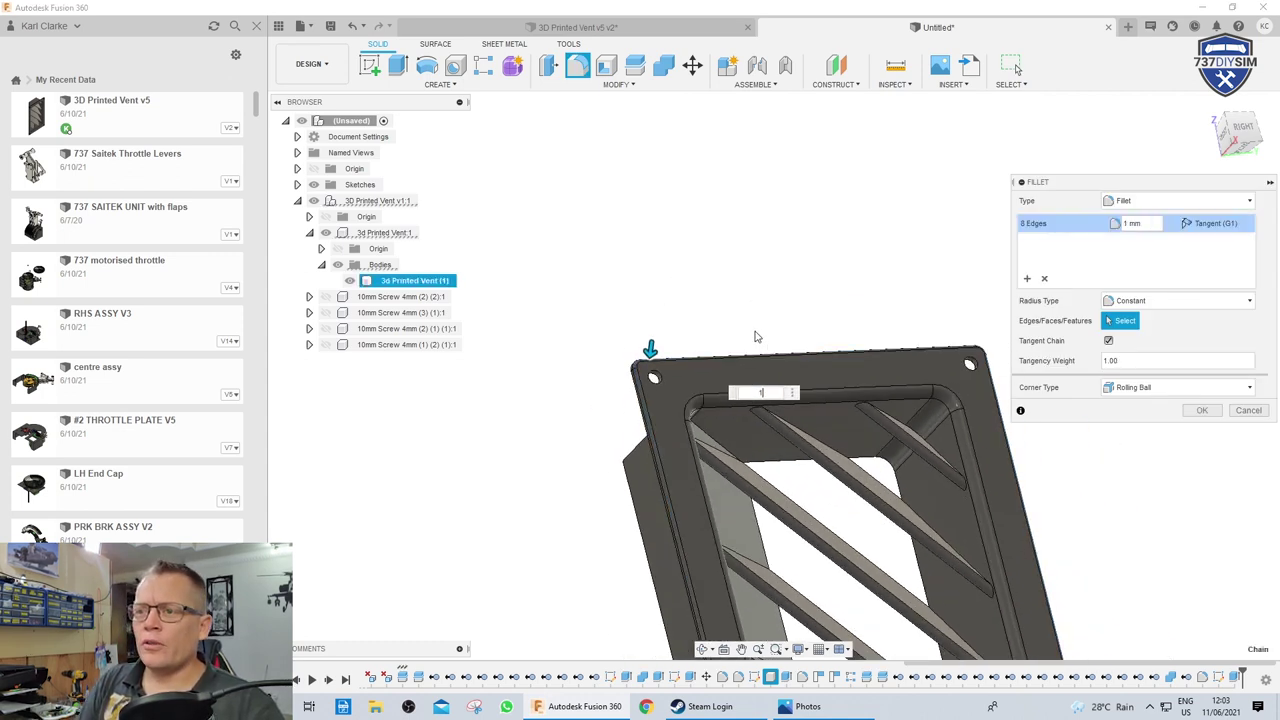
pyautogui.press('Return')
# Apply the dark grey appearance already used in this design to the whole vent body
pyautogui.scroll(-2, 760, 335)
pyautogui.moveTo(834, 476); pyautogui.dragTo(804, 328, button='middle')
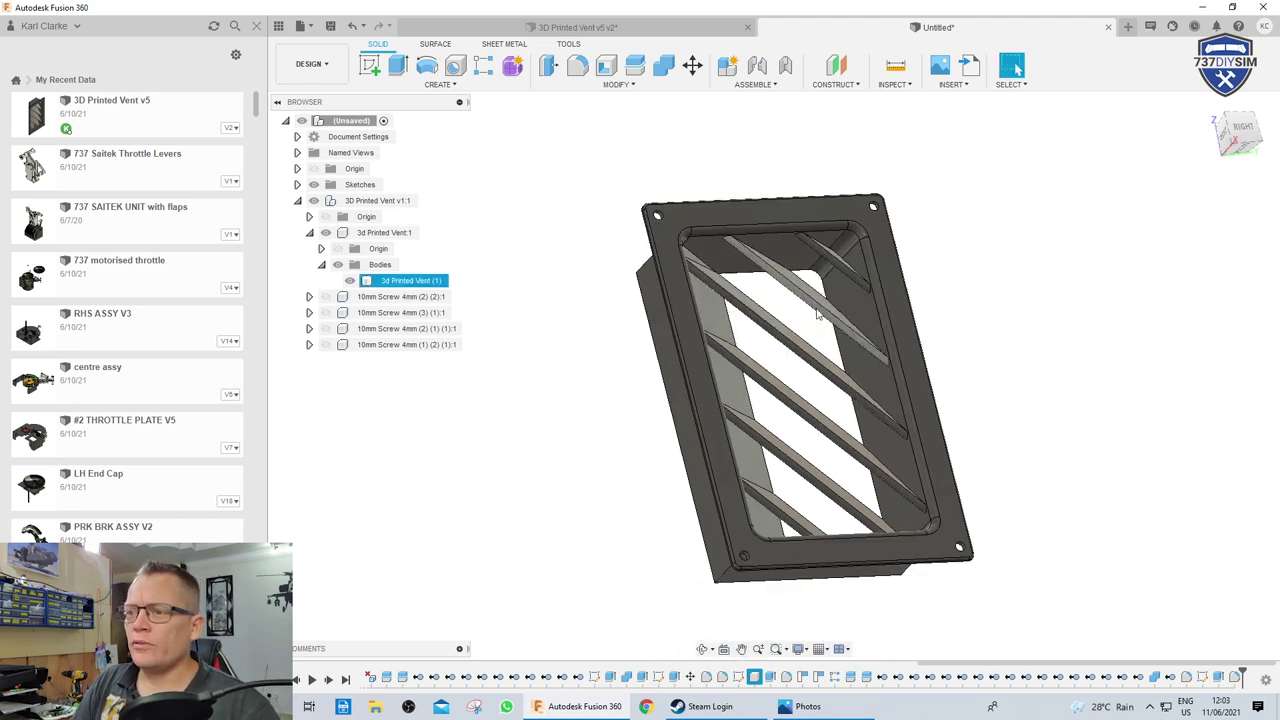
pyautogui.keyDown('shift'); pyautogui.moveTo(791, 402); pyautogui.dragTo(901, 516, button='middle'); pyautogui.keyUp('shift')
pyautogui.keyDown('shift'); pyautogui.moveTo(820, 280); pyautogui.dragTo(912, 522, button='middle'); pyautogui.keyUp('shift')
pyautogui.keyDown('shift'); pyautogui.moveTo(1035, 438); pyautogui.dragTo(920, 508, button='middle'); pyautogui.keyUp('shift')
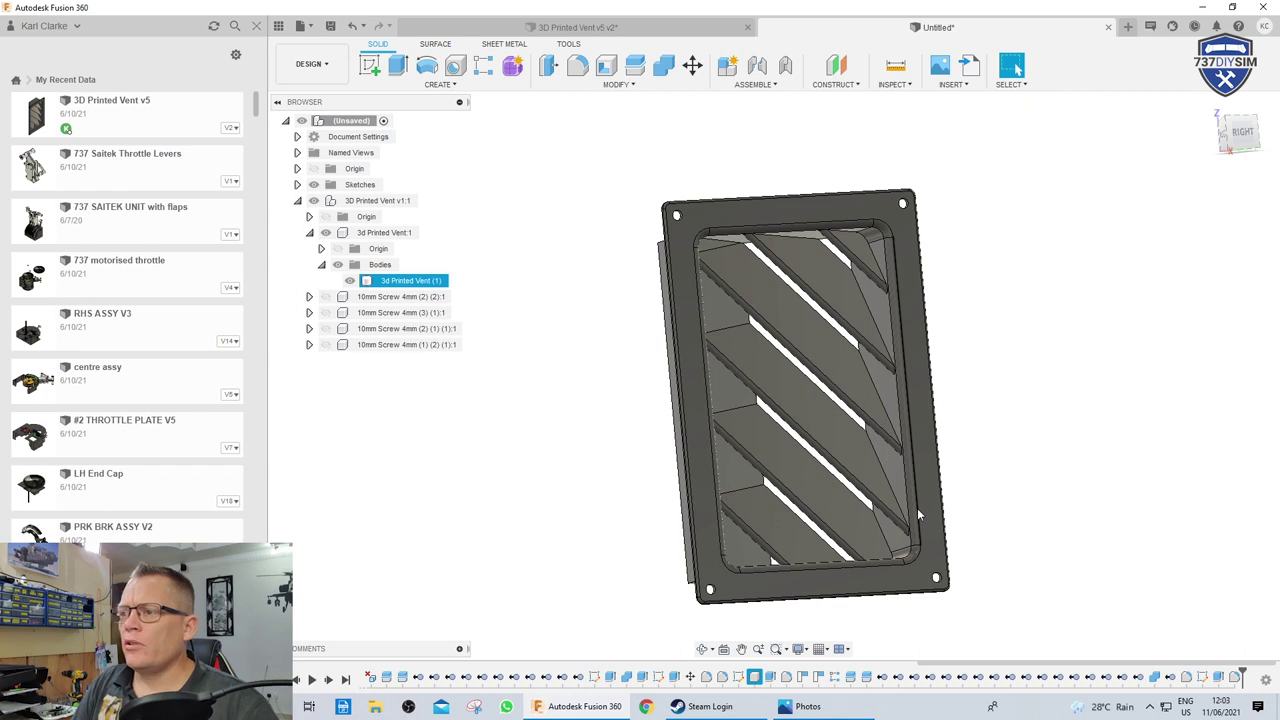
pyautogui.press('a')
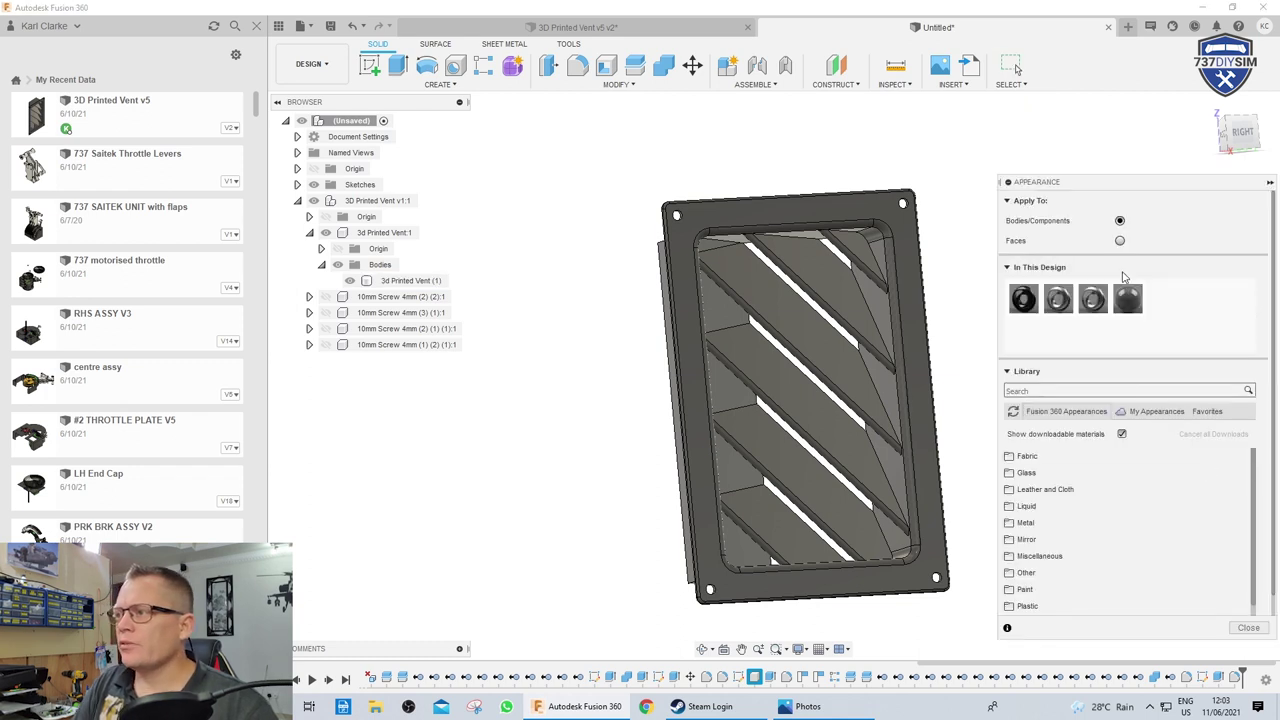
pyautogui.moveTo(1120, 298); pyautogui.dragTo(880, 368)
pyautogui.click(1248, 628)
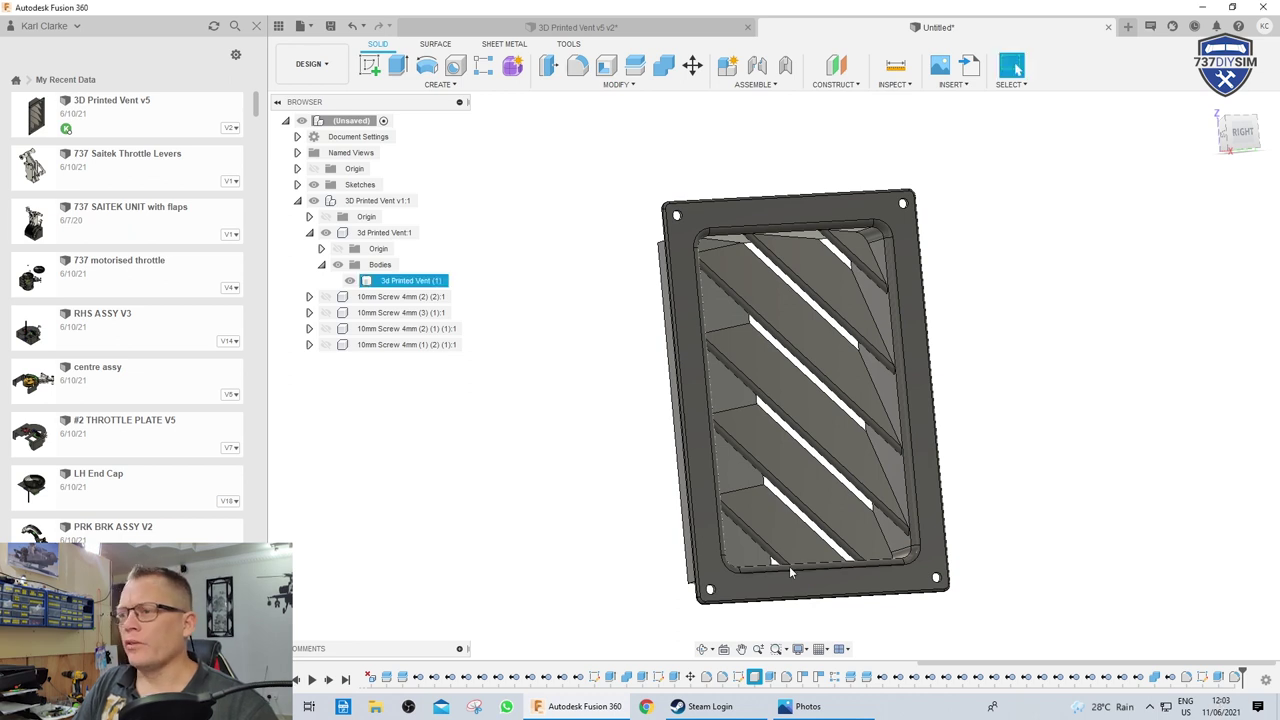
# Sketch a full-height rectangle 8 mm wide on the vent box's long side face, directly behind the flange
pyautogui.keyDown('shift'); pyautogui.moveTo(850, 500); pyautogui.dragTo(933, 525, button='middle'); pyautogui.keyUp('shift')
pyautogui.click(933, 525)
pyautogui.click(870, 440)
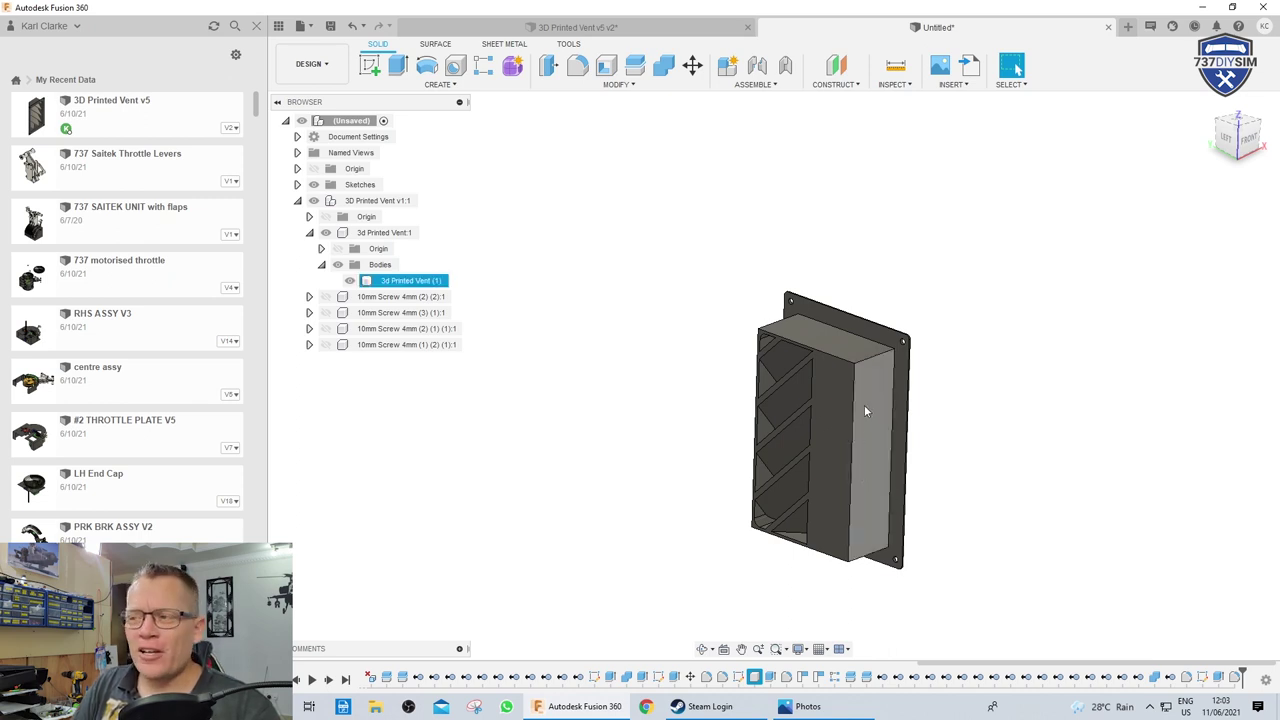
pyautogui.scroll(2, 895, 412)
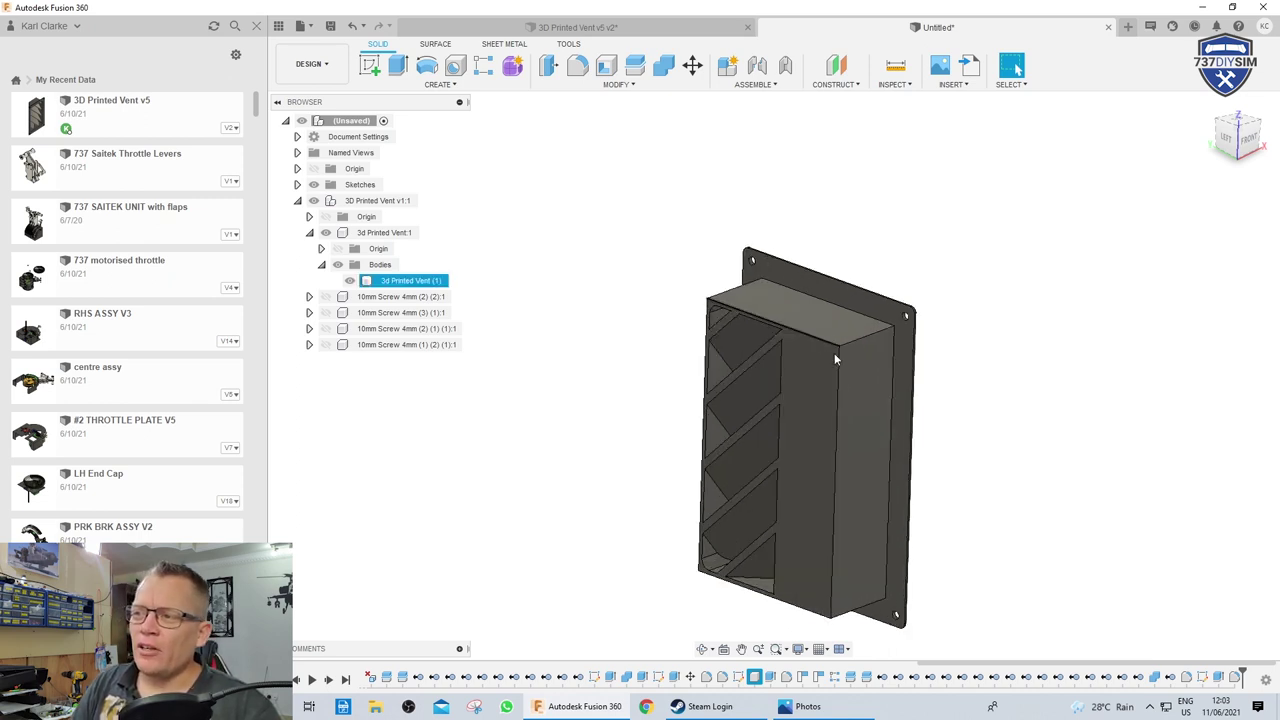
pyautogui.keyDown('shift'); pyautogui.moveTo(839, 372); pyautogui.dragTo(804, 399, button='middle'); pyautogui.keyUp('shift')
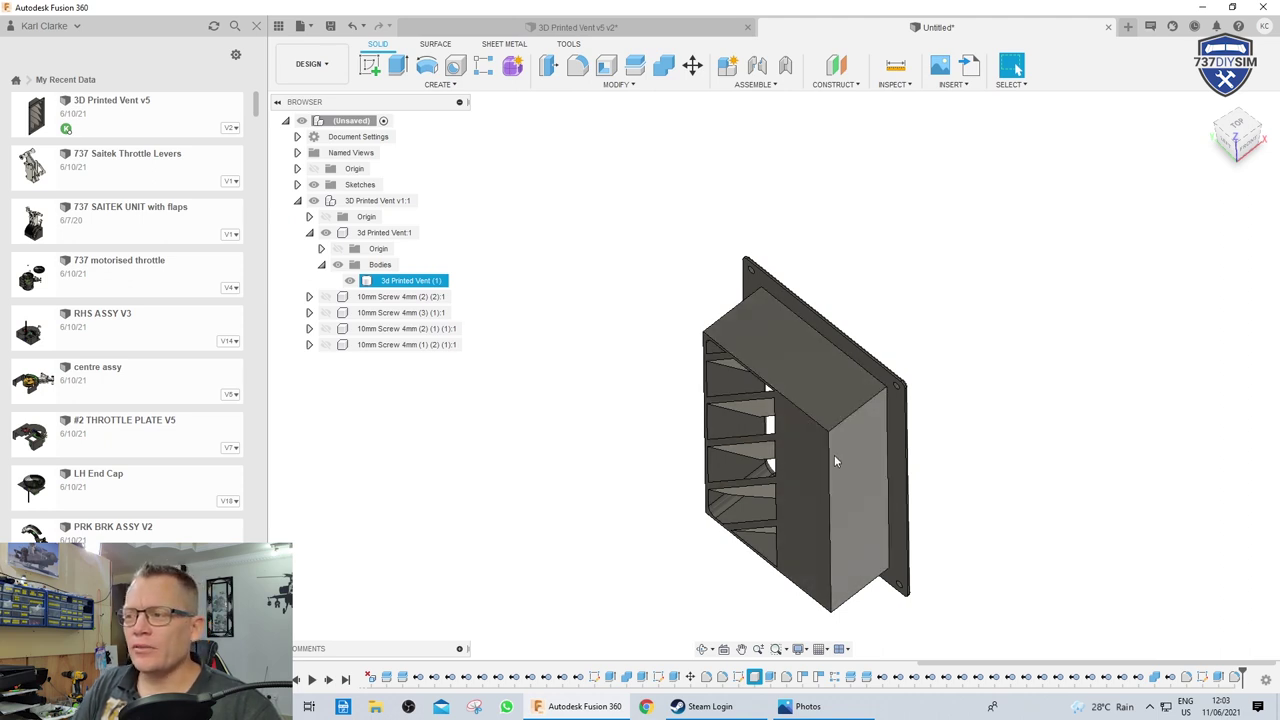
pyautogui.keyDown('shift'); pyautogui.moveTo(834, 454); pyautogui.dragTo(843, 482, button='middle'); pyautogui.keyUp('shift')
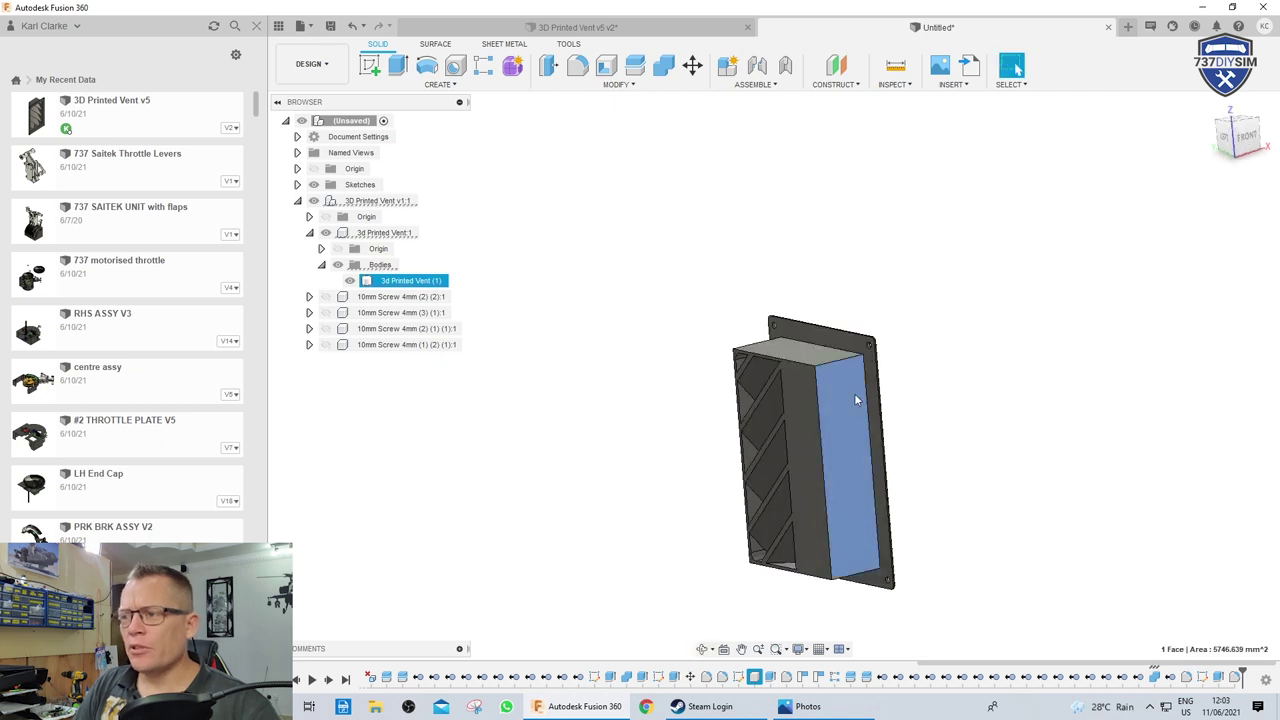
pyautogui.press('r')
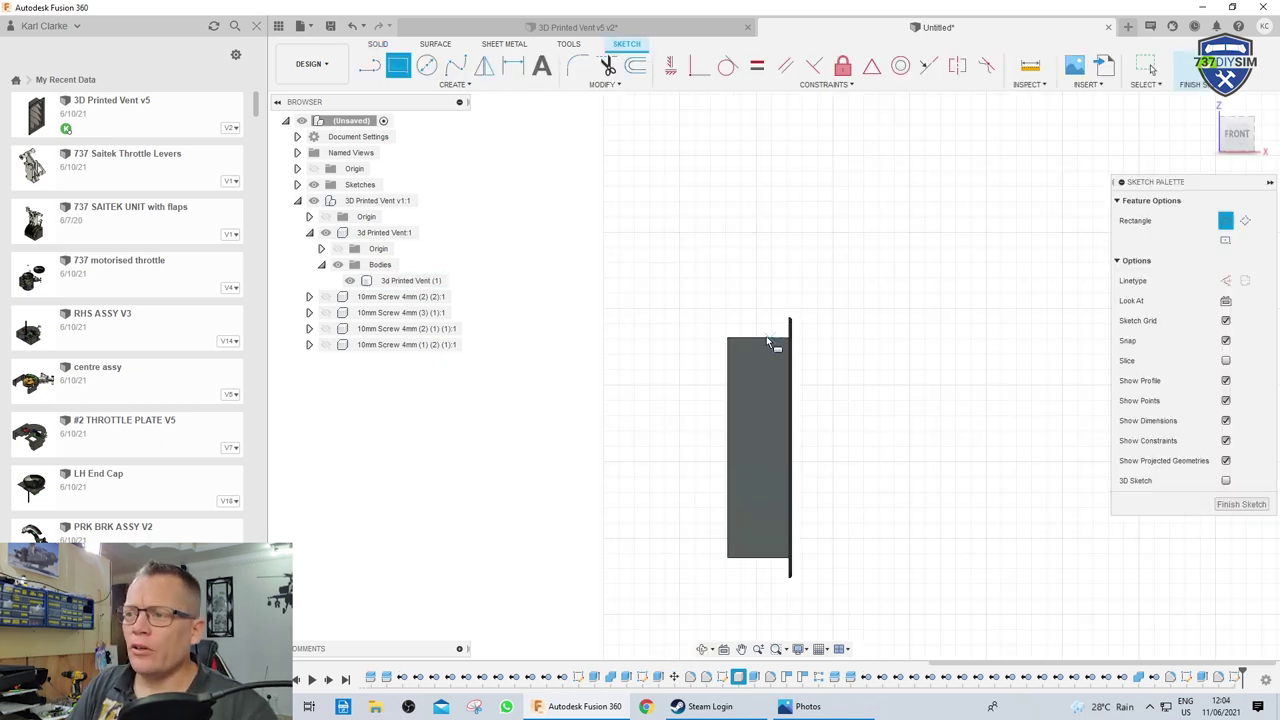
pyautogui.click(788, 343)
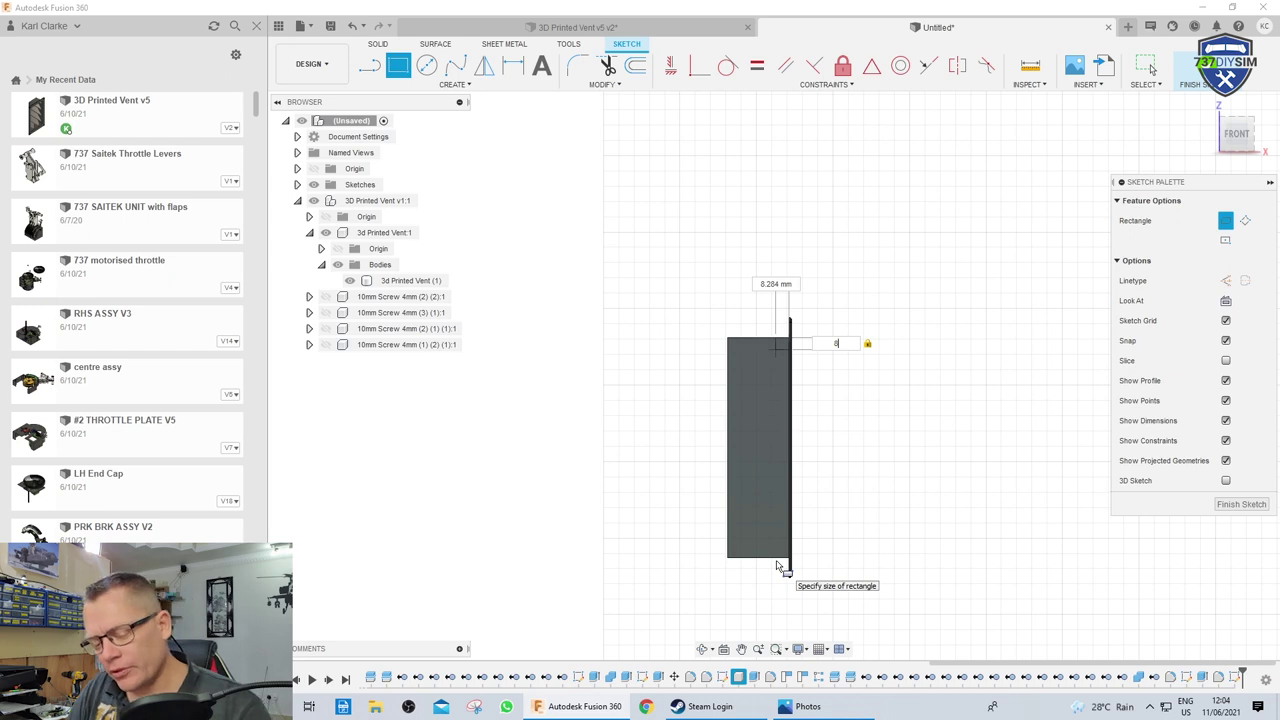
pyautogui.scroll(-1, 776, 565)
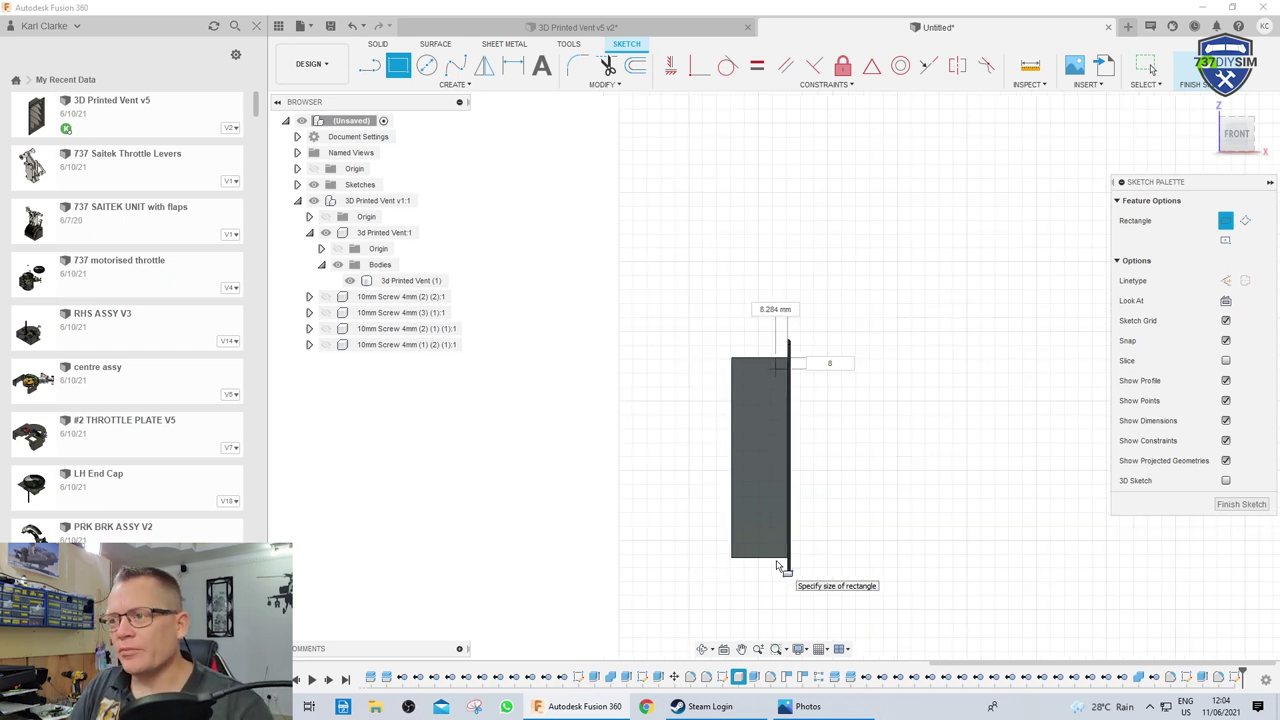
pyautogui.press('Tab')
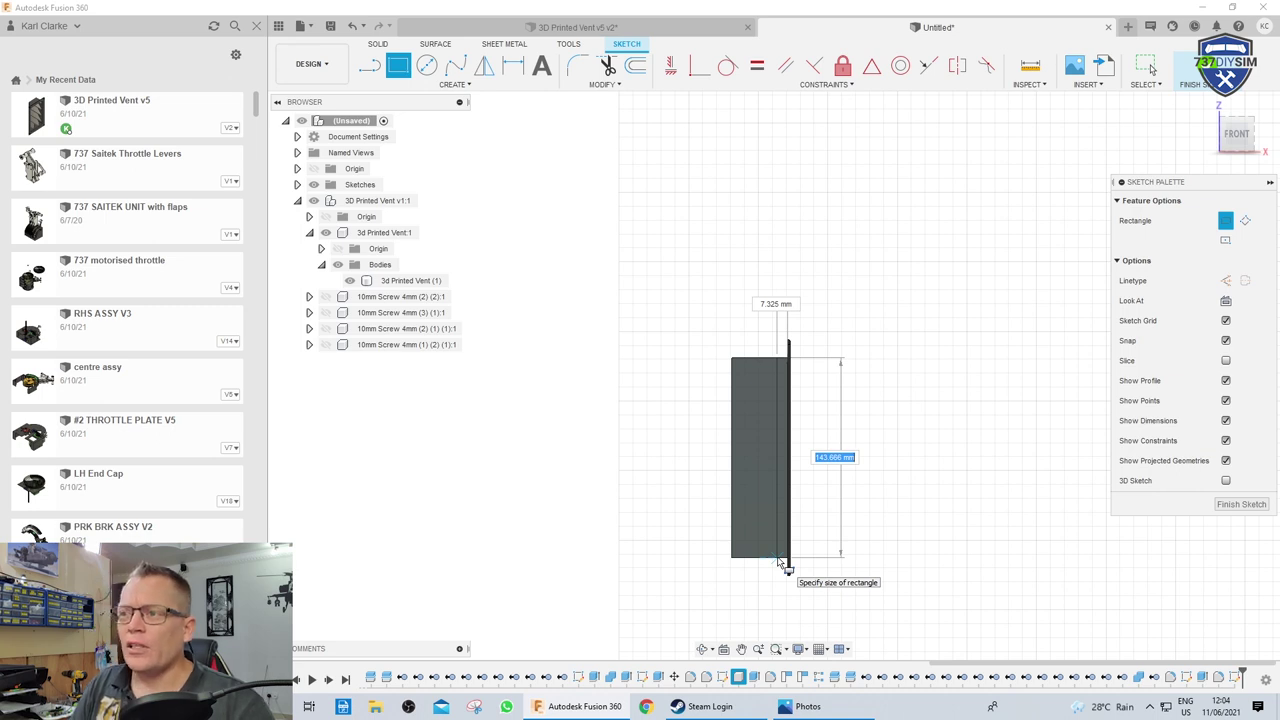
pyautogui.press('Return')
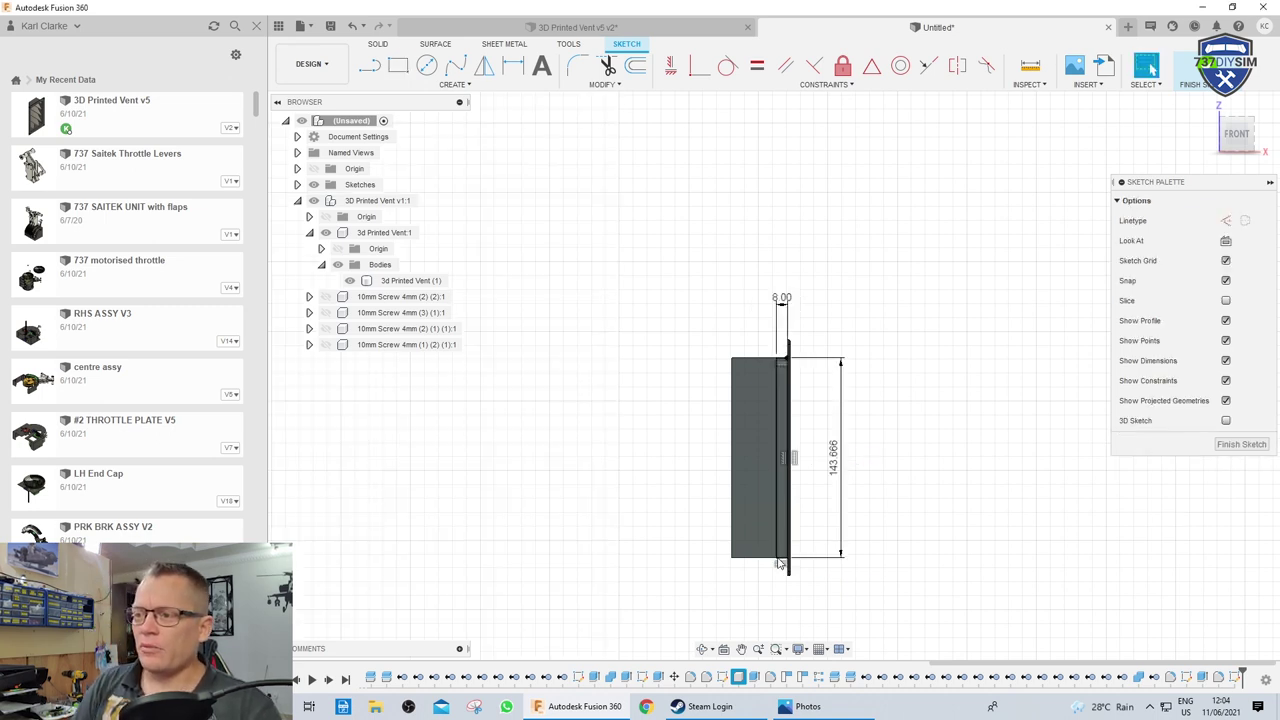
# Extrude the side-face area outside the 8 mm strip inward by a tiny distance to split it from the strip
pyautogui.press('e')
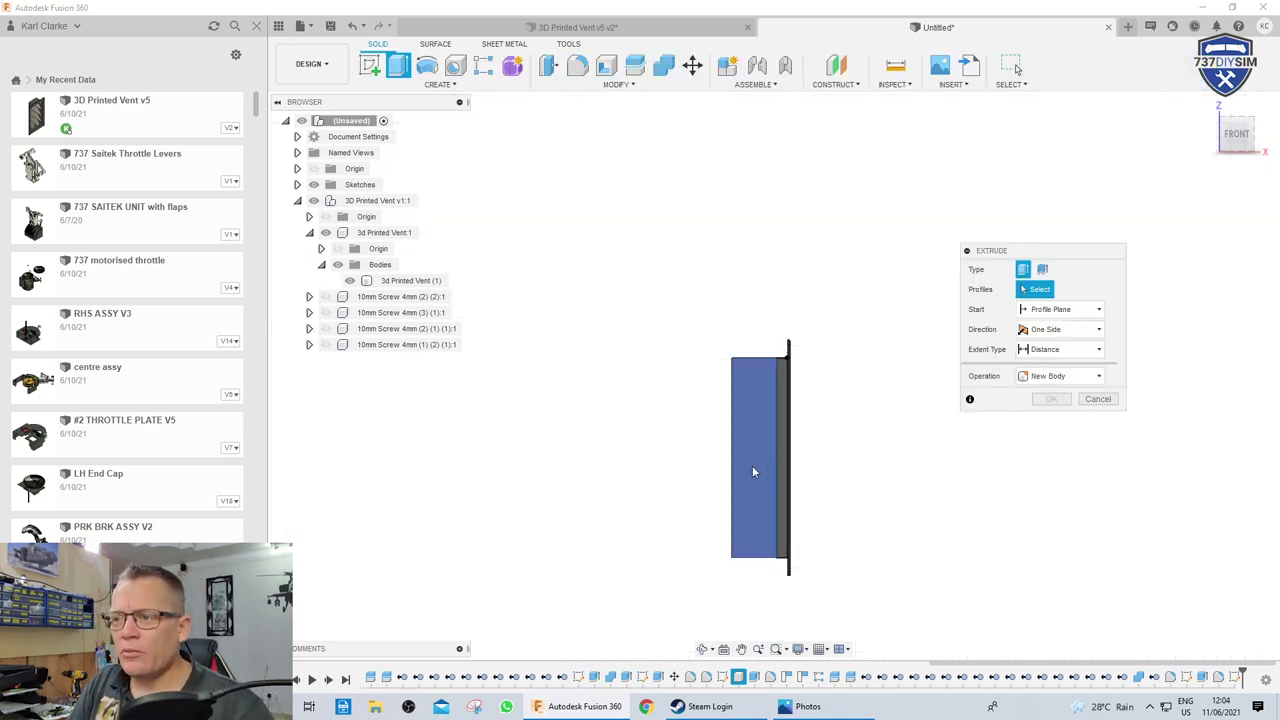
pyautogui.click(752, 465)
pyautogui.keyDown('shift'); pyautogui.moveTo(752, 507); pyautogui.dragTo(788, 472, button='middle'); pyautogui.keyUp('shift')
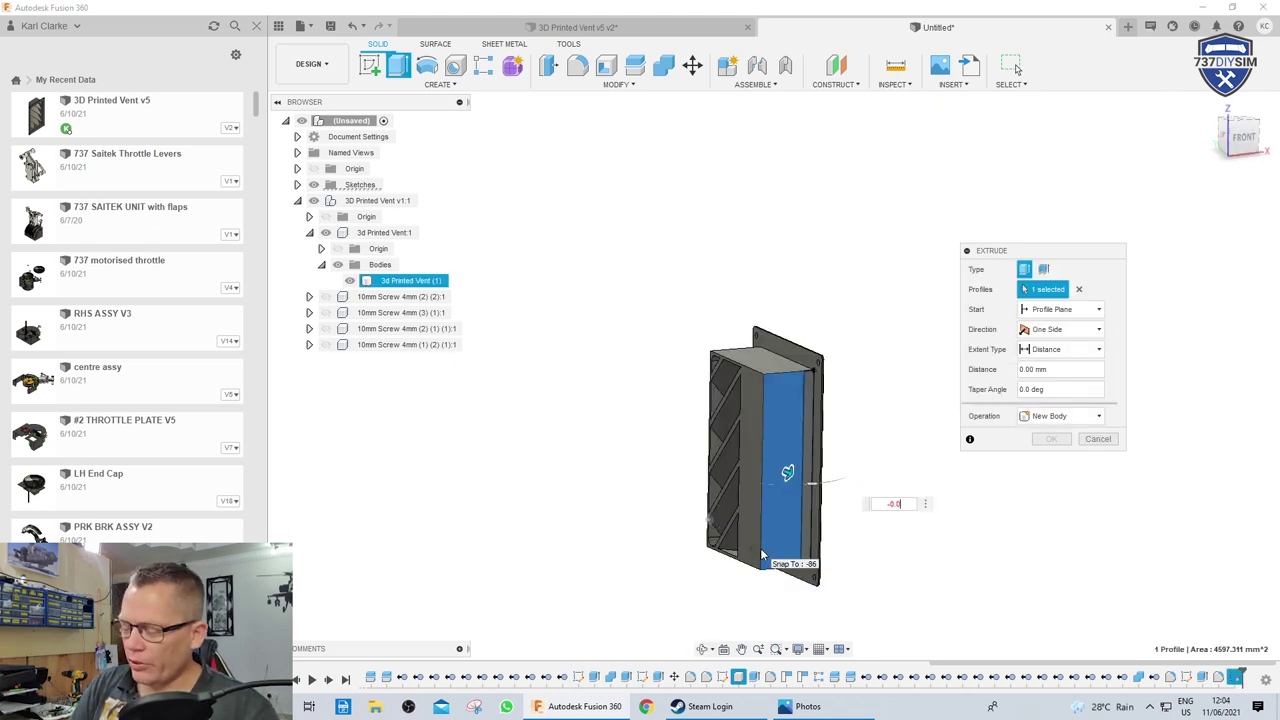
pyautogui.press('Return')
# Rotate the split long side face of the vent box 45 degrees about its edge beside the strip behind the flange
pyautogui.scroll(1, 807, 474)
pyautogui.scroll(7, 795, 406)
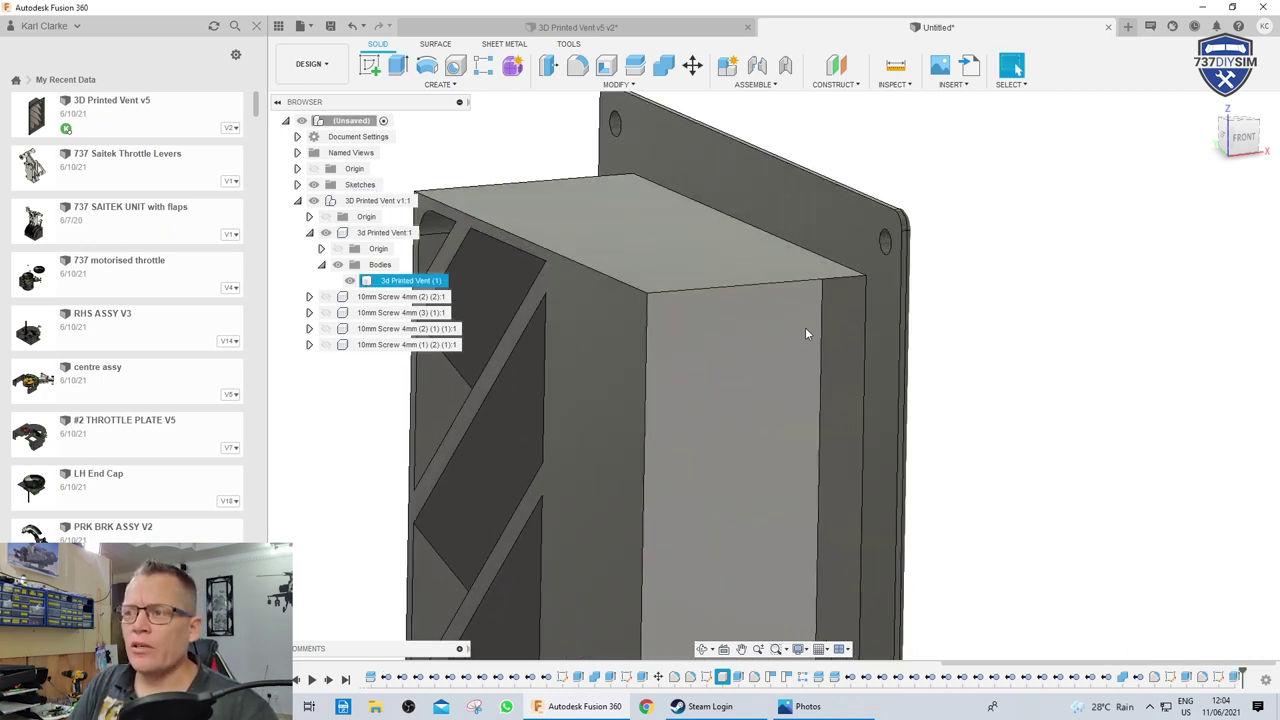
pyautogui.keyDown('shift'); pyautogui.moveTo(800, 351); pyautogui.dragTo(788, 389, button='middle'); pyautogui.keyUp('shift')
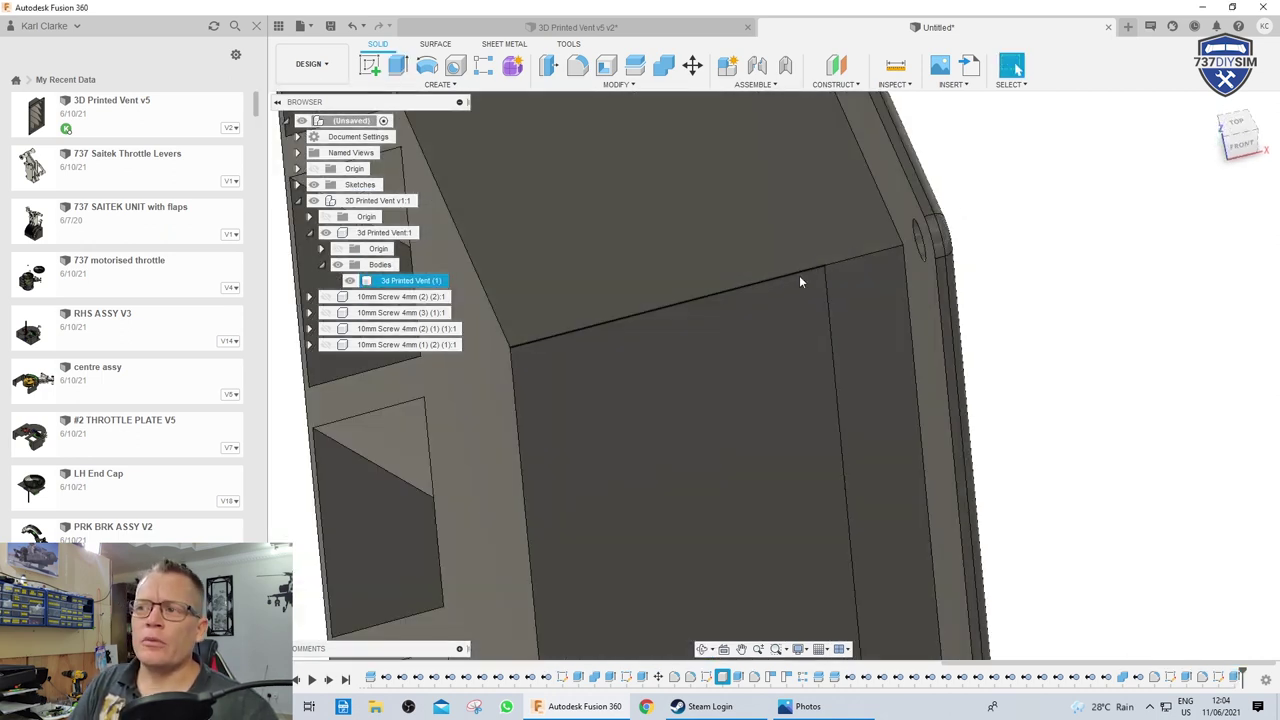
pyautogui.scroll(-5, 770, 324)
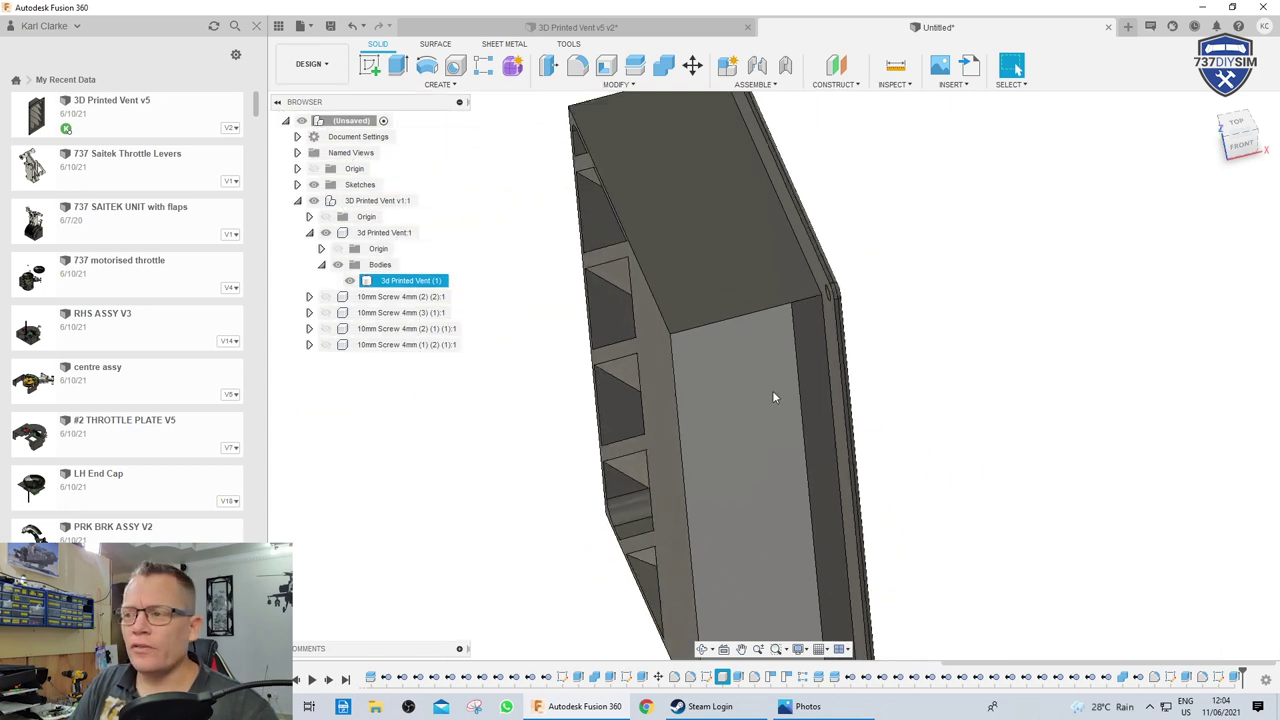
pyautogui.click(772, 391)
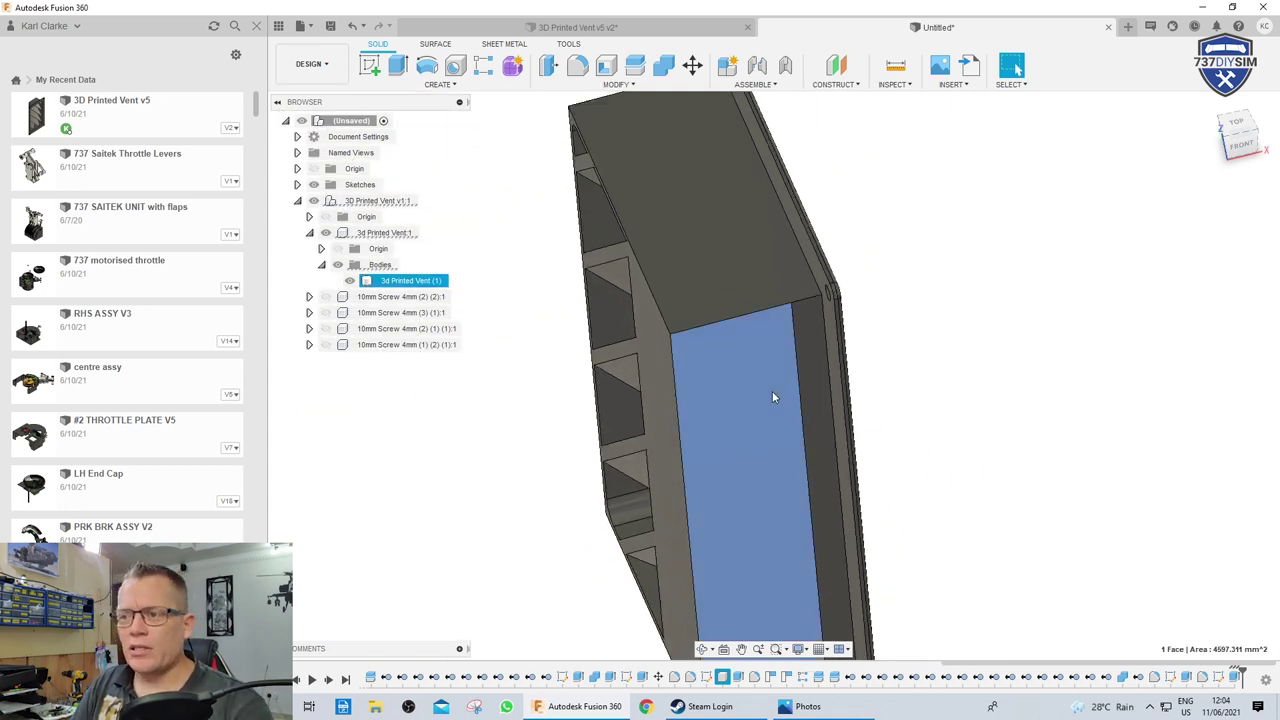
pyautogui.press('m')
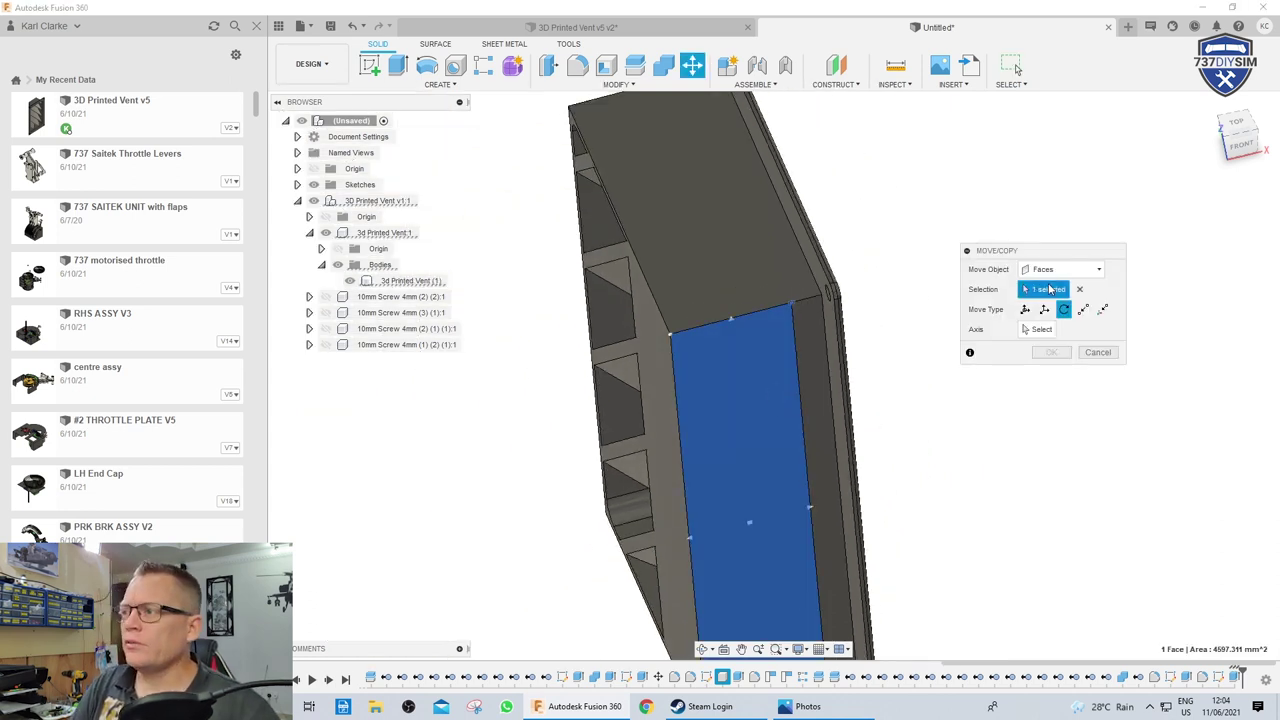
pyautogui.click(1040, 330)
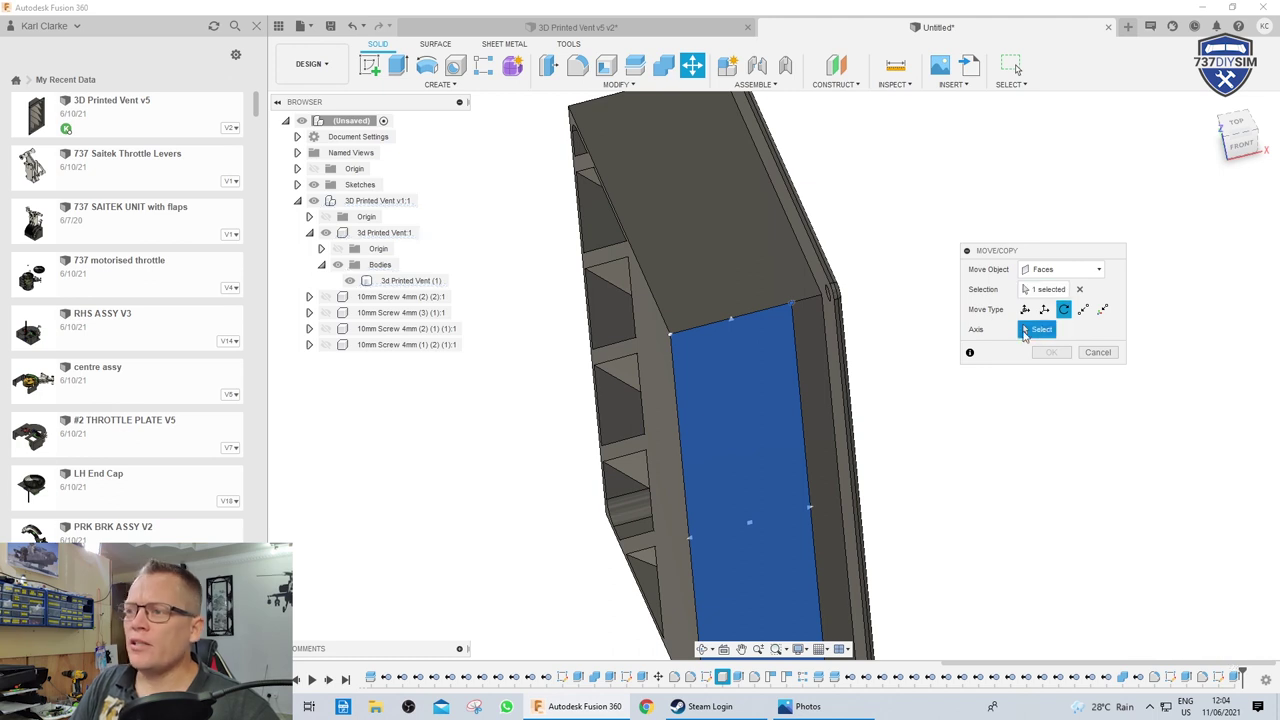
pyautogui.click(794, 352)
pyautogui.scroll(-3, 851, 457)
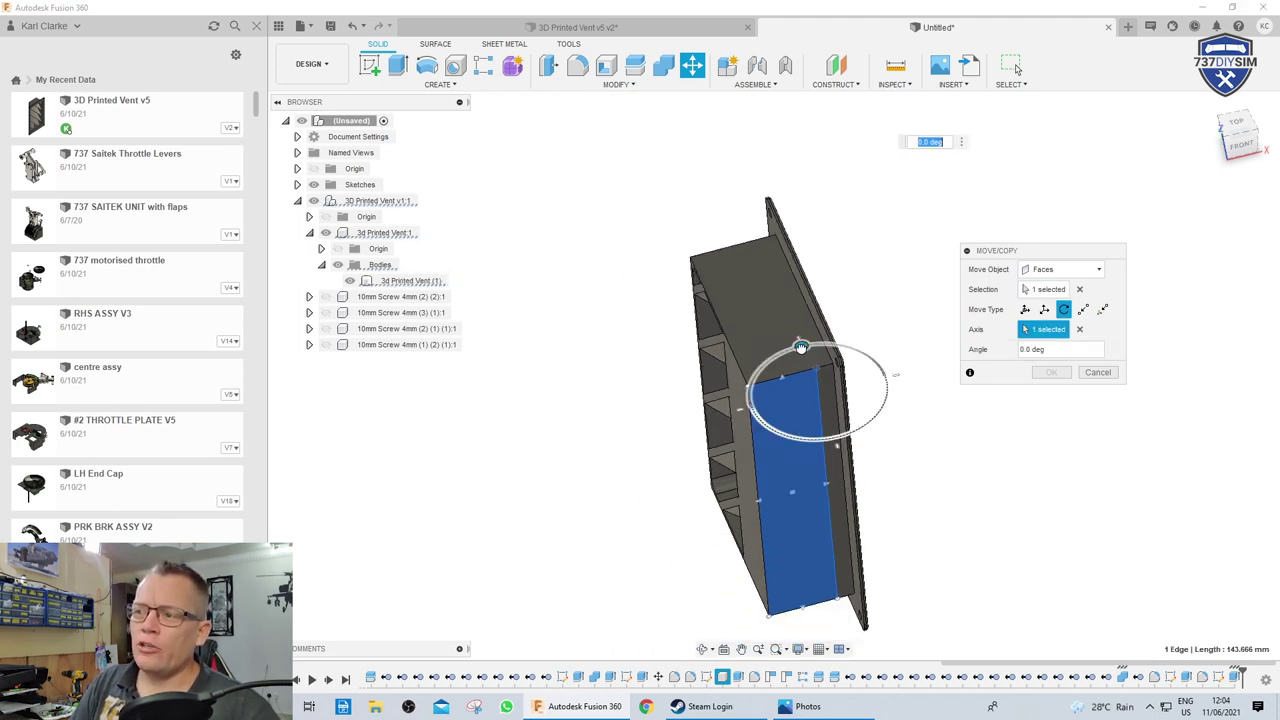
pyautogui.moveTo(801, 349); pyautogui.dragTo(837, 367)
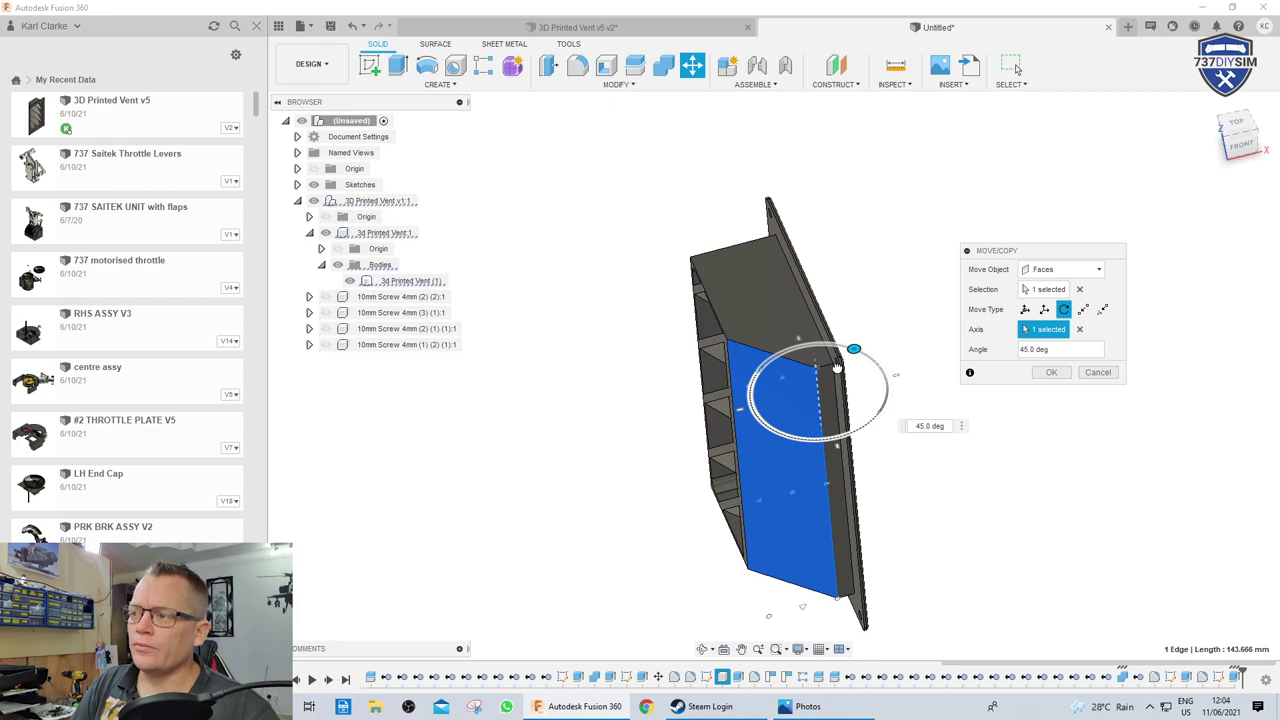
pyautogui.click(1051, 372)
# Fillet the two sloping corner edges at the ends of one long angled side with a 3 mm constant radius
pyautogui.click(830, 545)
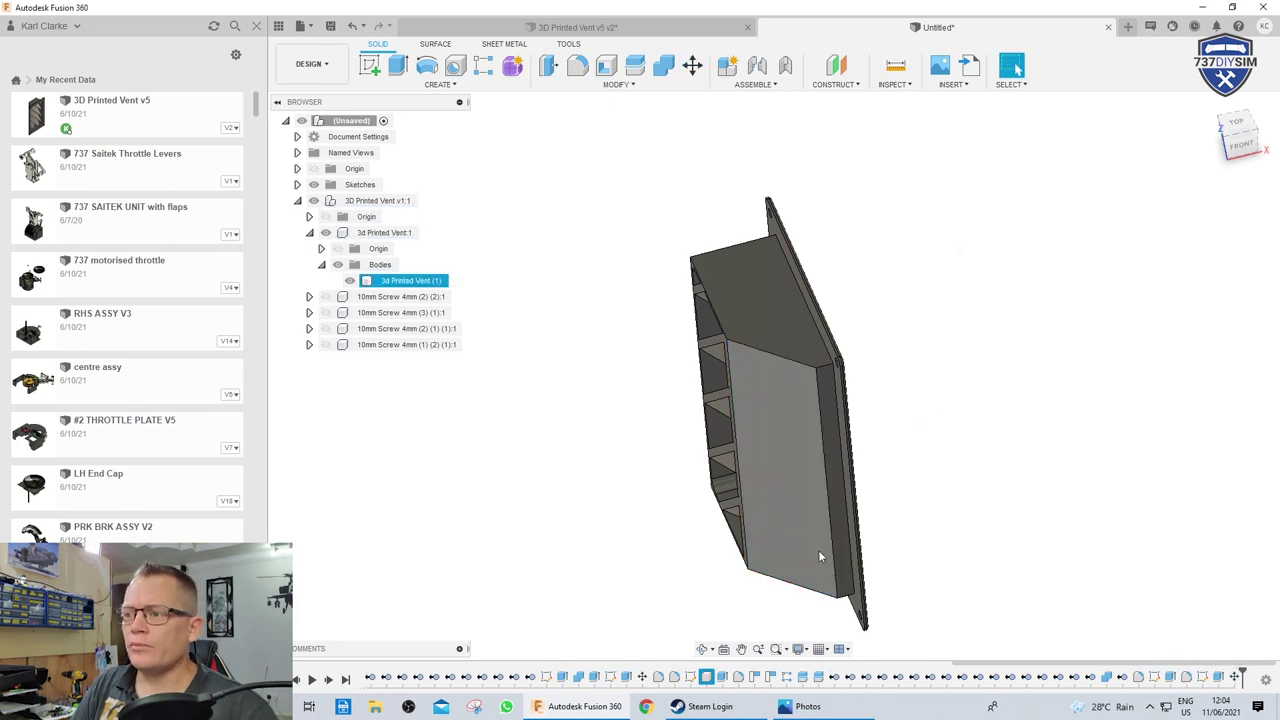
pyautogui.keyDown('shift'); pyautogui.moveTo(830, 545); pyautogui.dragTo(880, 520, button='middle'); pyautogui.keyUp('shift')
pyautogui.click(710, 610)
pyautogui.click(839, 381)
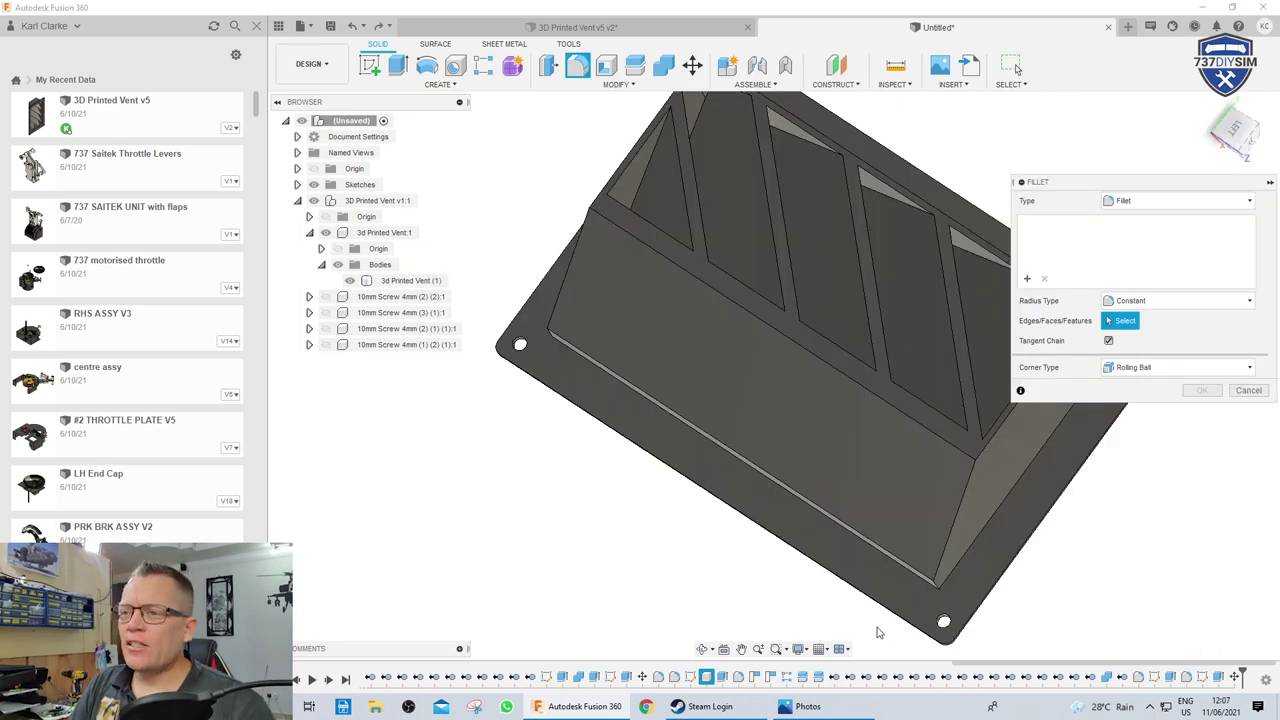
pyautogui.scroll(-5, 878, 632)
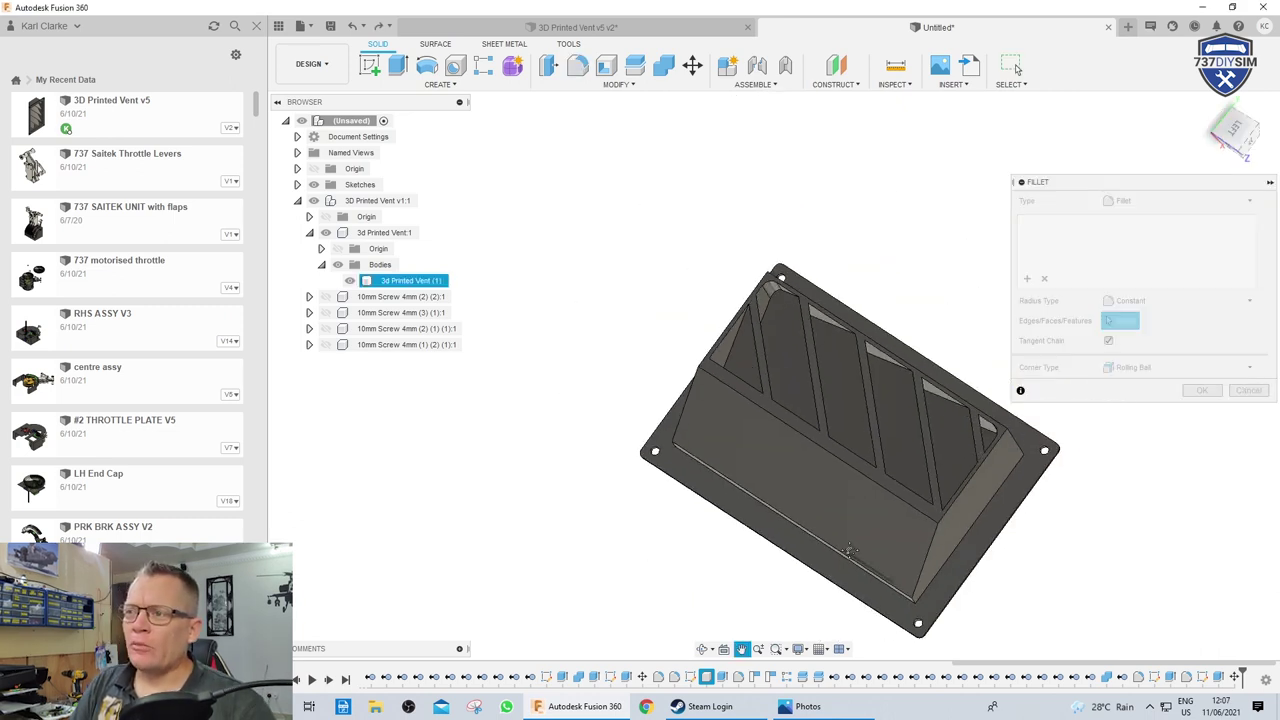
pyautogui.keyDown('shift'); pyautogui.moveTo(880, 632); pyautogui.dragTo(826, 542, button='middle'); pyautogui.keyUp('shift')
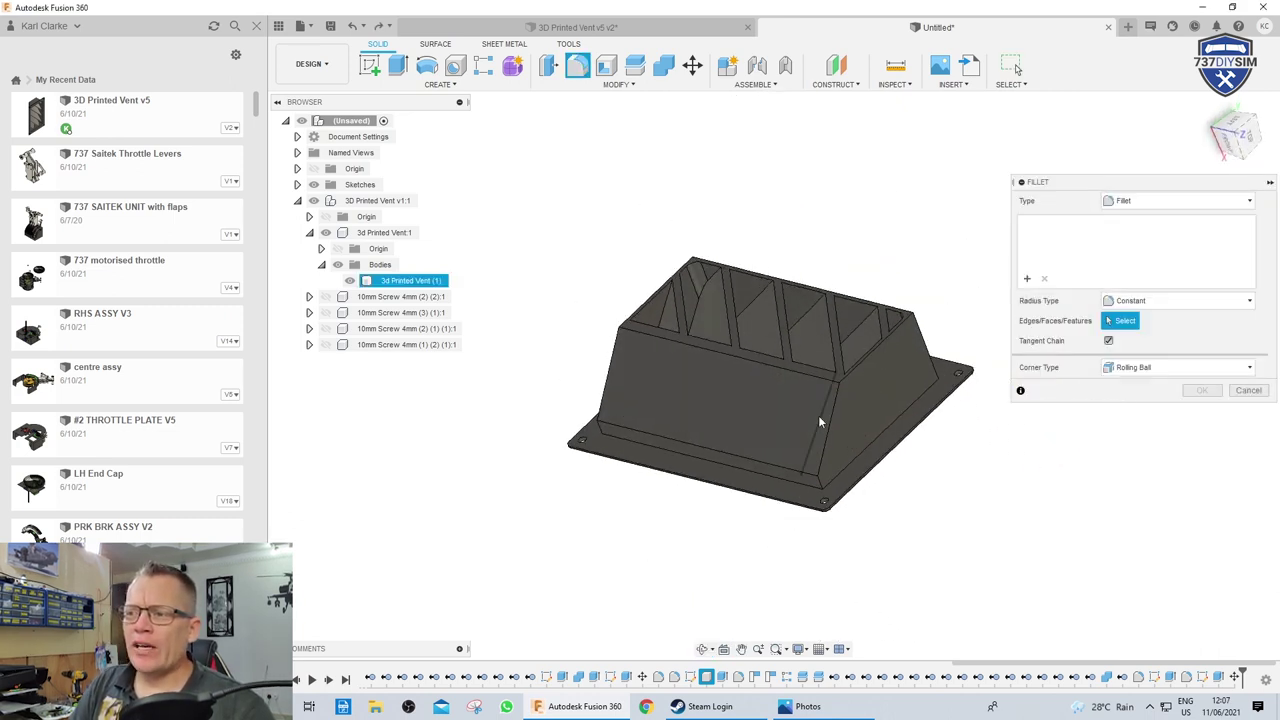
pyautogui.scroll(2, 834, 413)
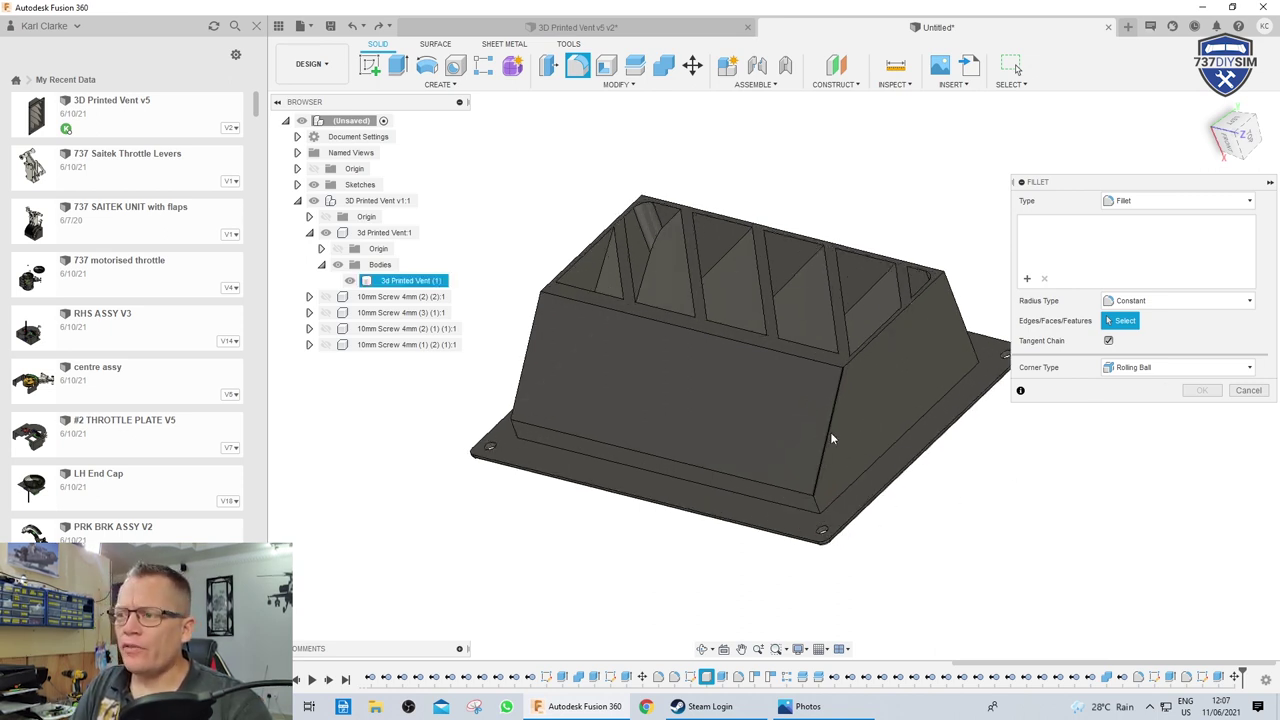
pyautogui.click(830, 437)
pyautogui.click(528, 369)
pyautogui.write('3')
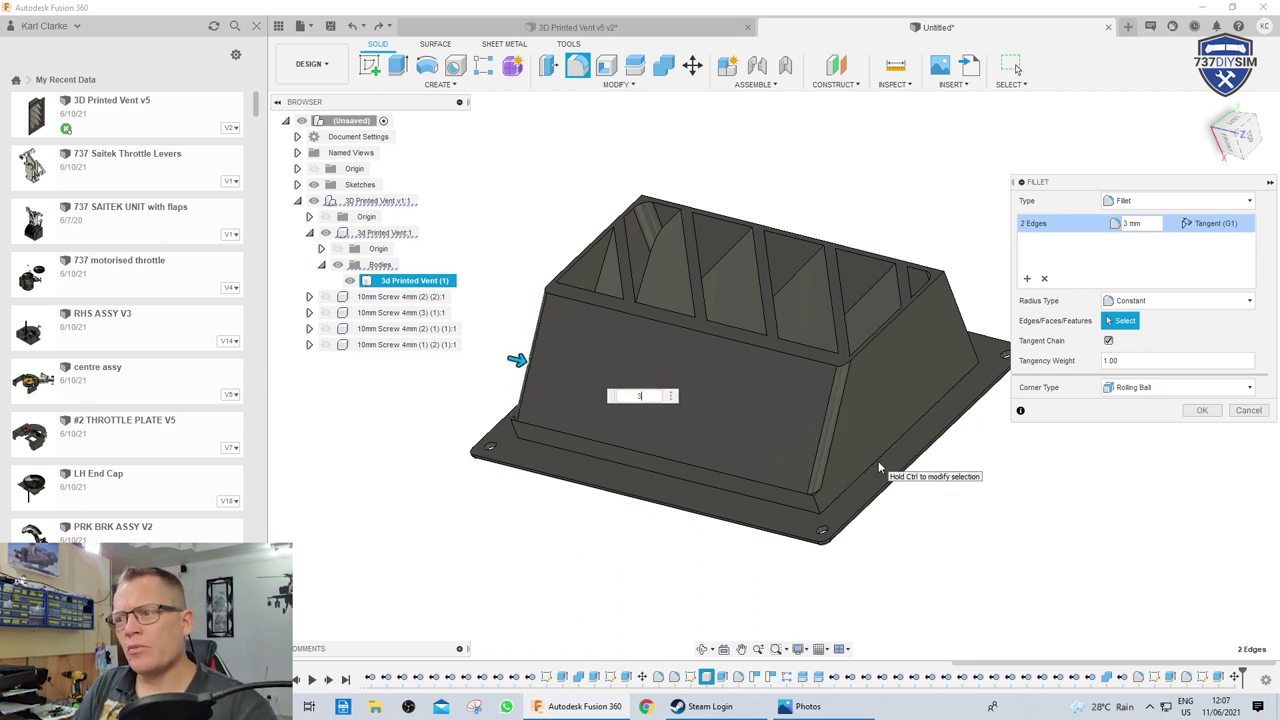
pyautogui.press('Return')
# Extrude the small face at the fillet's flange end by -8 mm to cut the strip's sharp corner back to the flange
pyautogui.scroll(3, 790, 480)
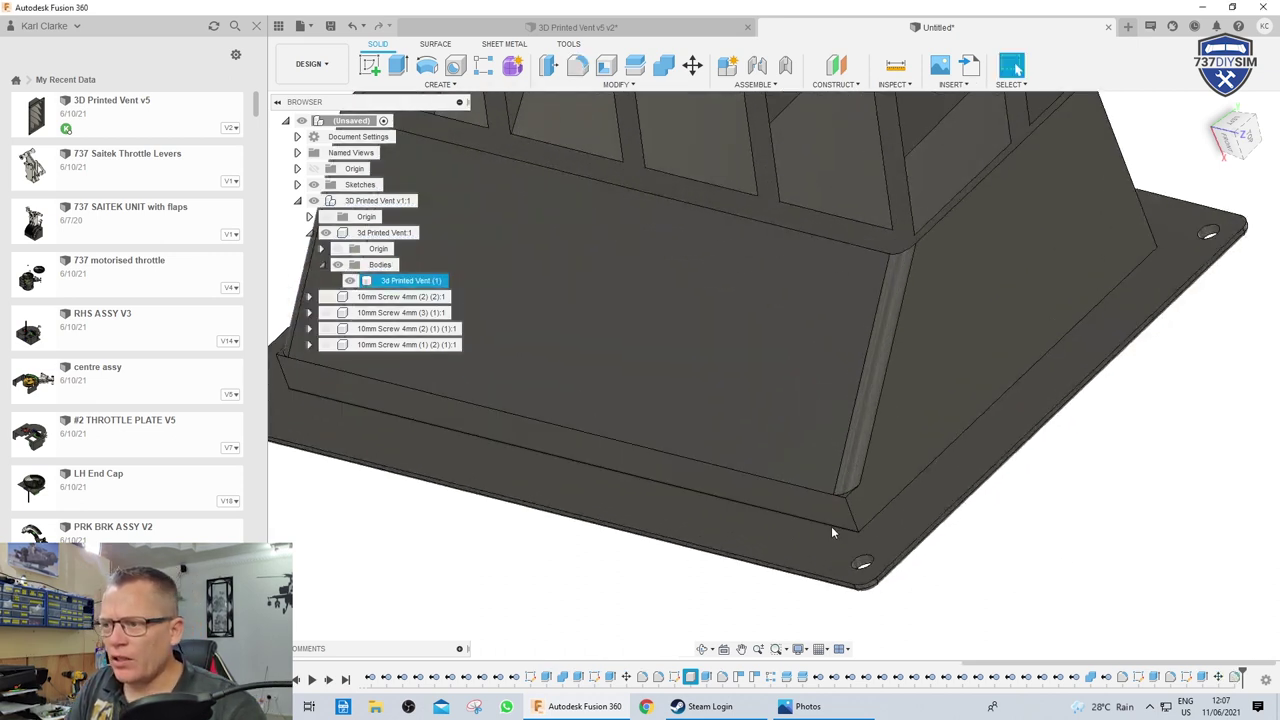
pyautogui.keyDown('shift'); pyautogui.moveTo(831, 526); pyautogui.dragTo(890, 536, button='middle'); pyautogui.keyUp('shift')
pyautogui.scroll(3, 890, 540)
pyautogui.press('e')
pyautogui.click(858, 471)
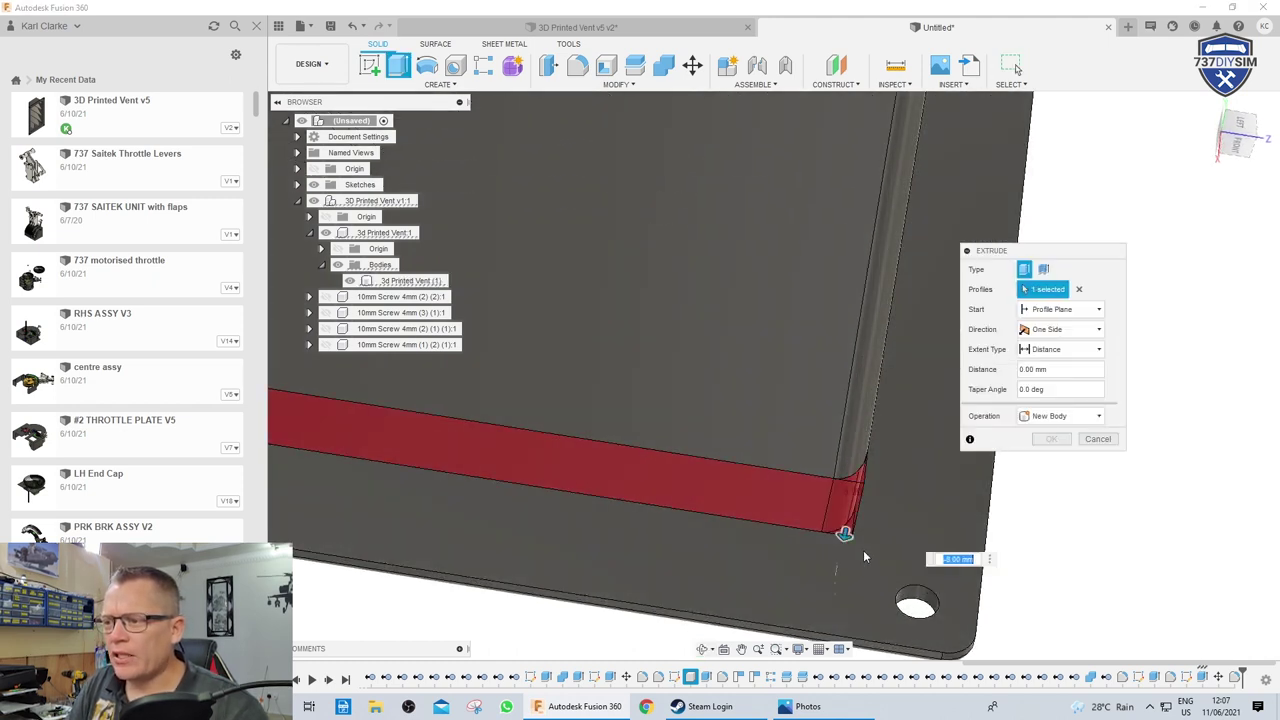
pyautogui.press('Escape')
pyautogui.scroll(-5, 933, 514)
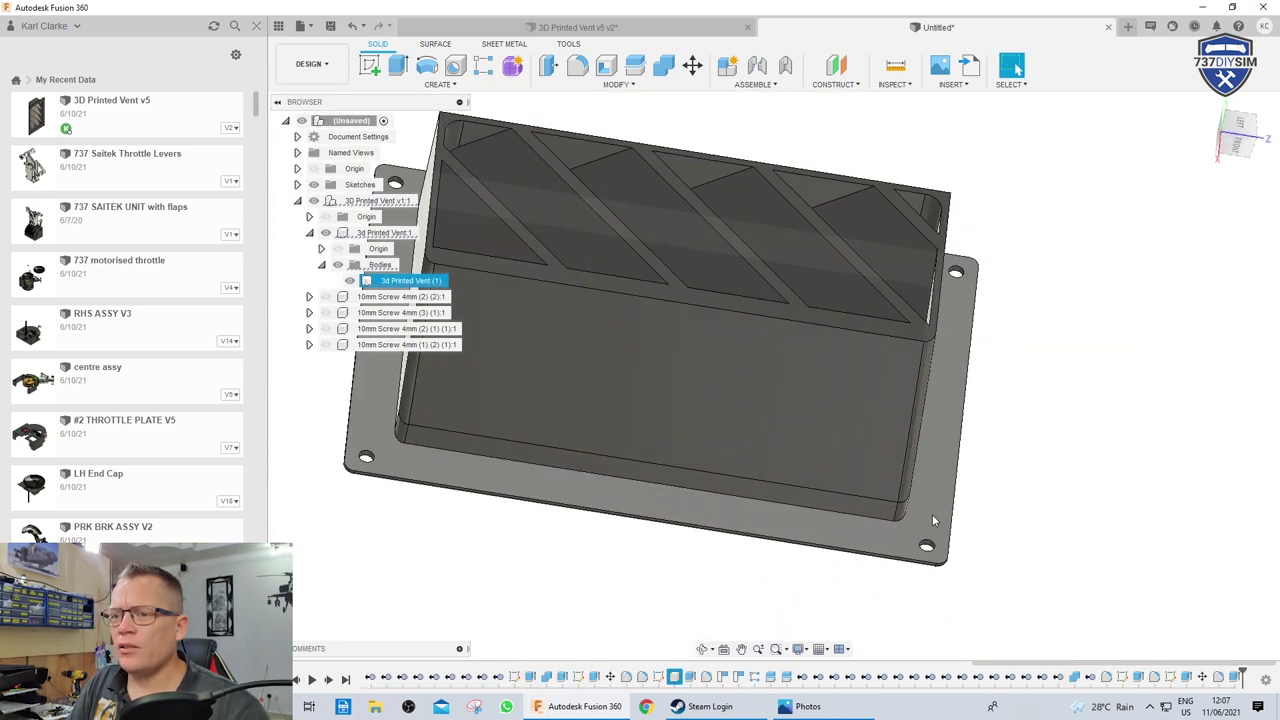
# Fillet the two corner edges at the ends of the opposite long side of the box with a 3 mm radius
pyautogui.keyDown('shift'); pyautogui.moveTo(933, 514); pyautogui.dragTo(819, 566, button='middle'); pyautogui.keyUp('shift')
pyautogui.press('f')
pyautogui.click(755, 381)
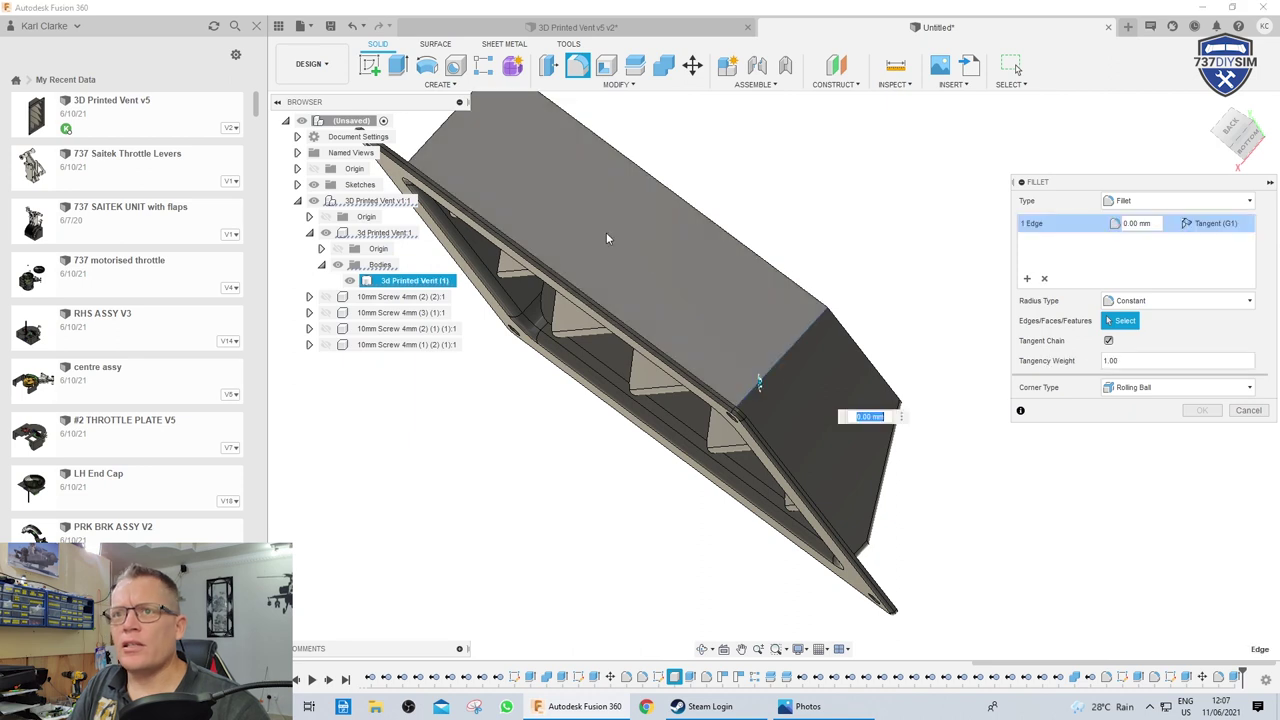
pyautogui.click(432, 129)
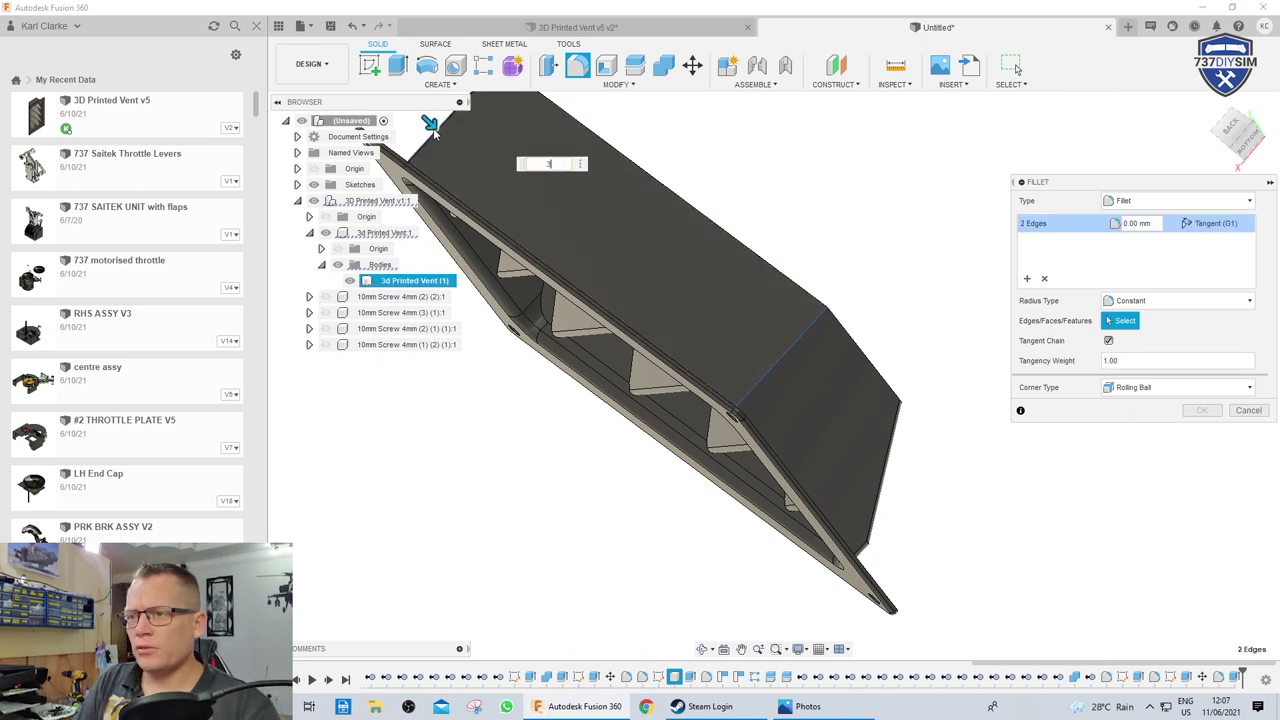
pyautogui.press('Return')
# Fillet the edge where the base of the vent box meets the back of the flange
pyautogui.scroll(-3, 749, 220)
pyautogui.keyDown('shift'); pyautogui.moveTo(749, 220); pyautogui.dragTo(719, 333, button='middle'); pyautogui.keyUp('shift')
pyautogui.scroll(2, 723, 334)
pyautogui.press('f')
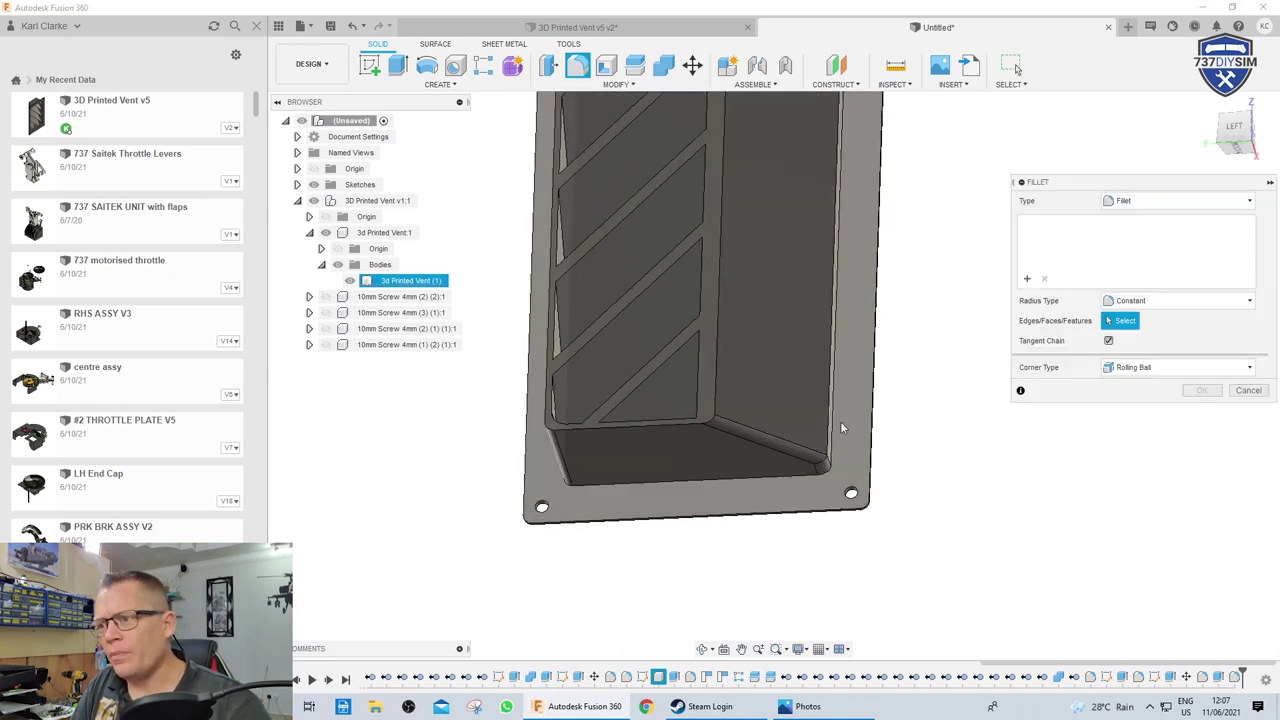
pyautogui.click(813, 476)
pyautogui.keyDown('shift'); pyautogui.moveTo(671, 523); pyautogui.dragTo(660, 470, button='middle'); pyautogui.keyUp('shift')
pyautogui.press('Return')
# Fillet the edge chain where the angled box sides meet the narrow strip behind the flange
pyautogui.scroll(-1, 726, 483)
pyautogui.keyDown('shift'); pyautogui.moveTo(738, 470); pyautogui.dragTo(757, 489, button='middle'); pyautogui.keyUp('shift')
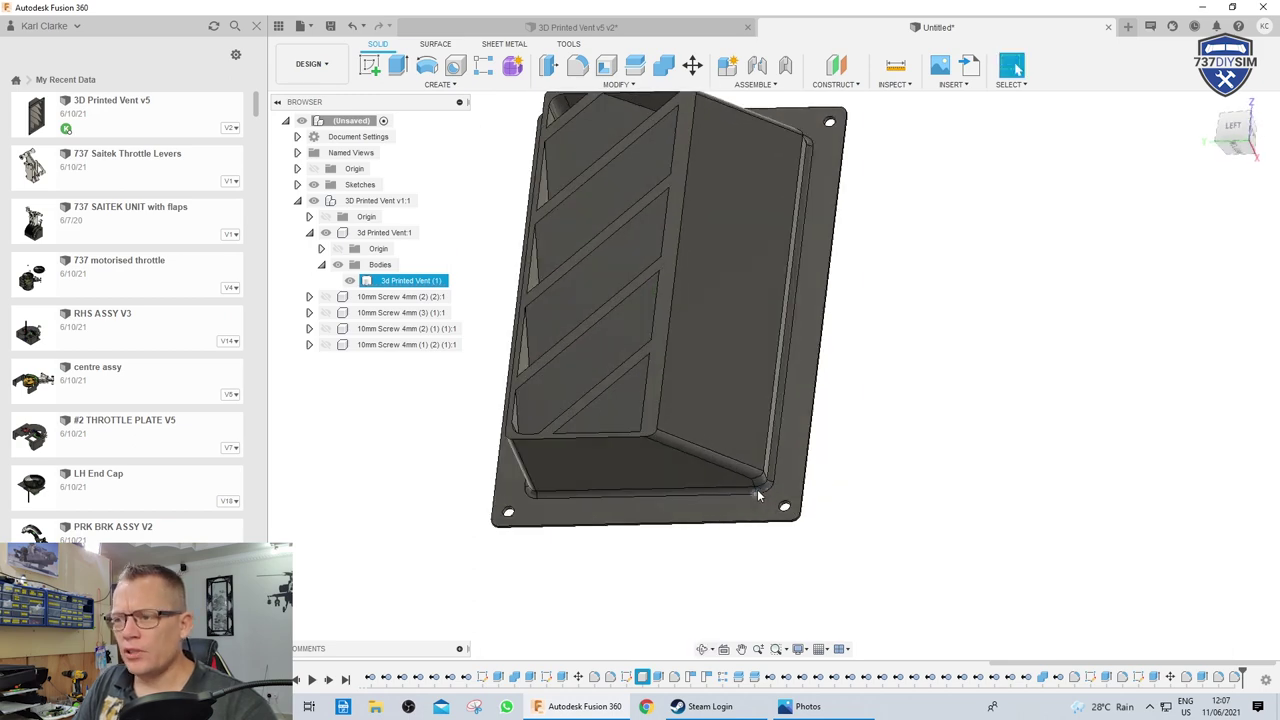
pyautogui.press('f')
pyautogui.scroll(3, 778, 403)
pyautogui.click(770, 413)
pyautogui.scroll(-4, 771, 420)
pyautogui.press('Return')
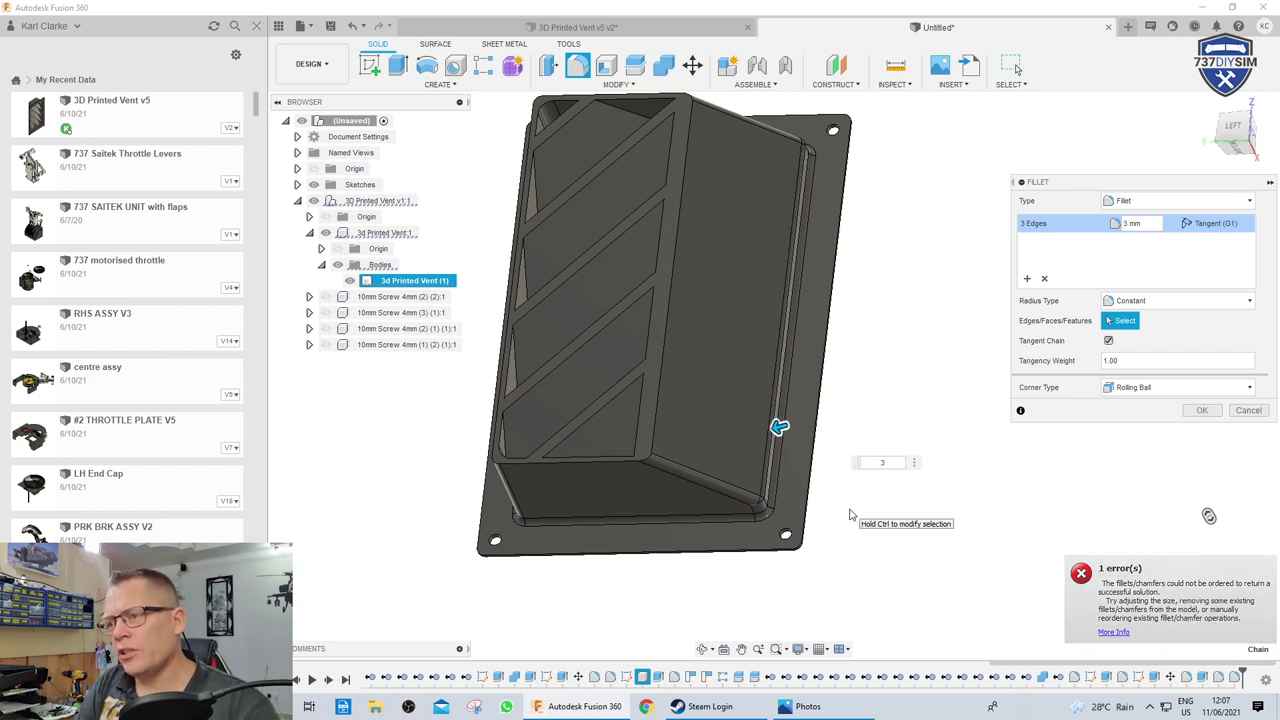
pyautogui.press('Escape')
# Fillet the outer edge chain around the louvred rear face of the vent box
pyautogui.click(788, 530)
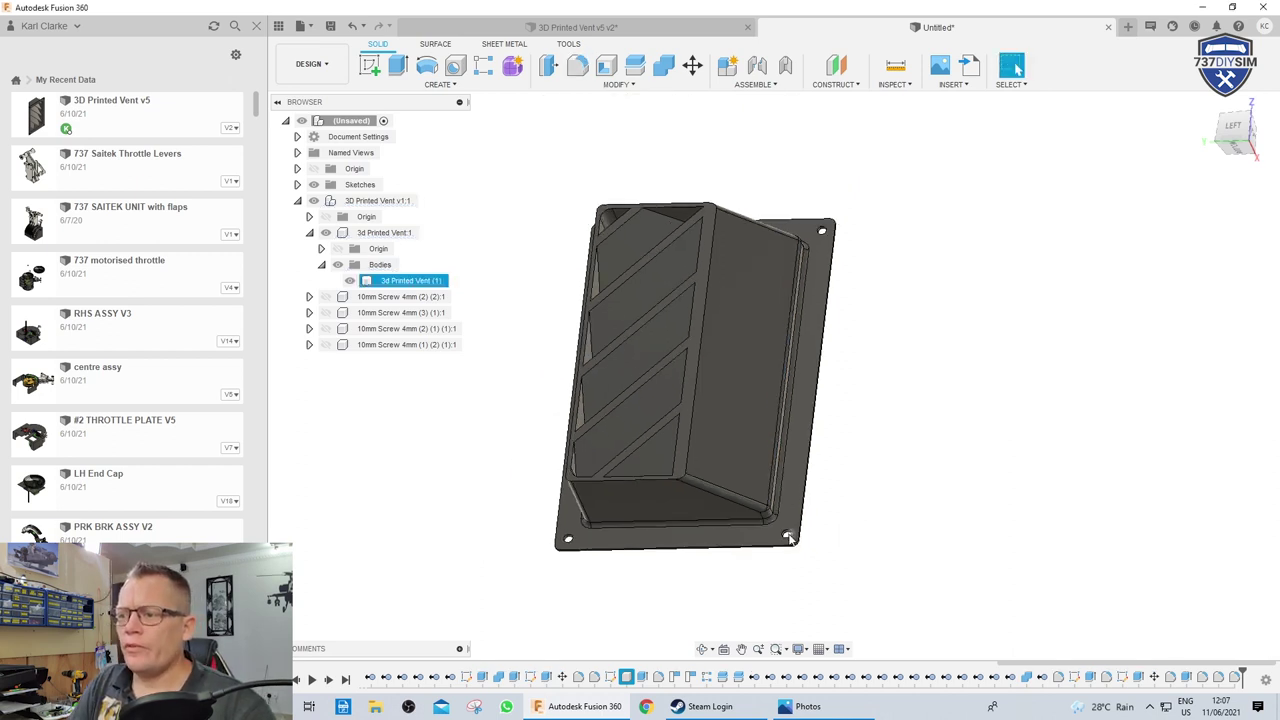
pyautogui.keyDown('shift'); pyautogui.moveTo(788, 530); pyautogui.dragTo(795, 479, button='middle'); pyautogui.keyUp('shift')
pyautogui.press('f')
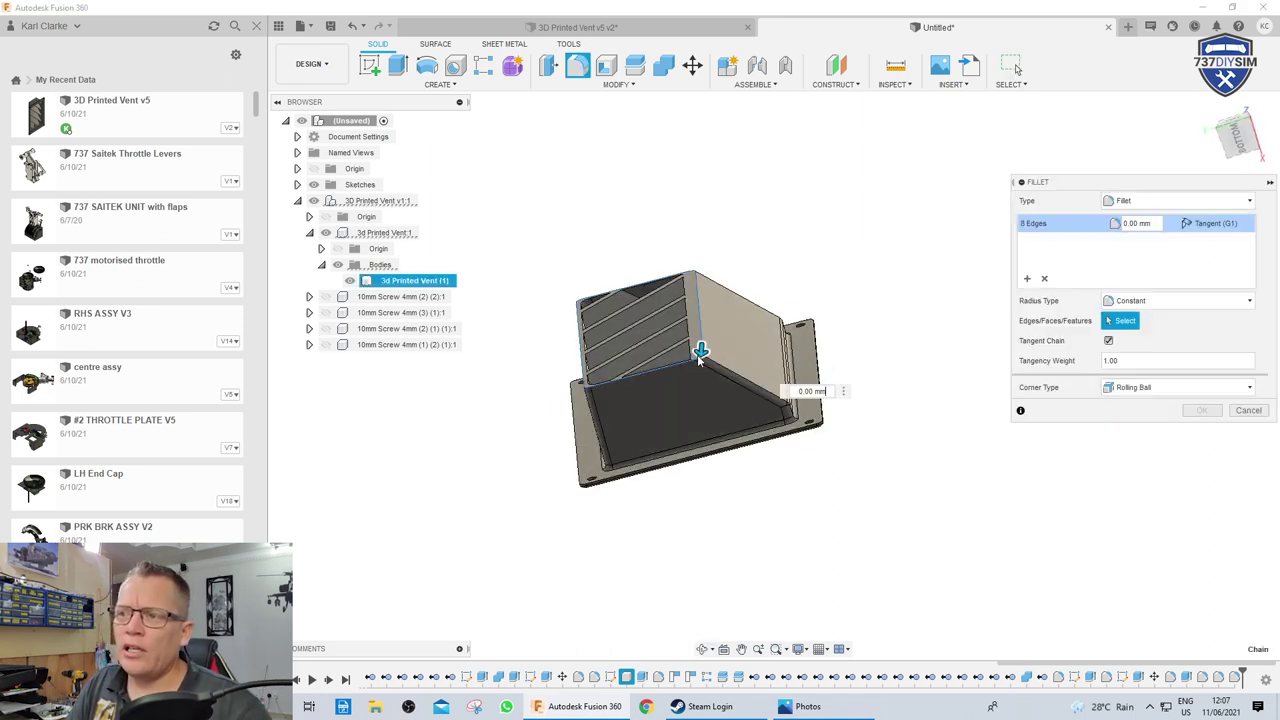
pyautogui.keyDown('shift'); pyautogui.moveTo(770, 313); pyautogui.dragTo(773, 338, button='middle'); pyautogui.keyUp('shift')
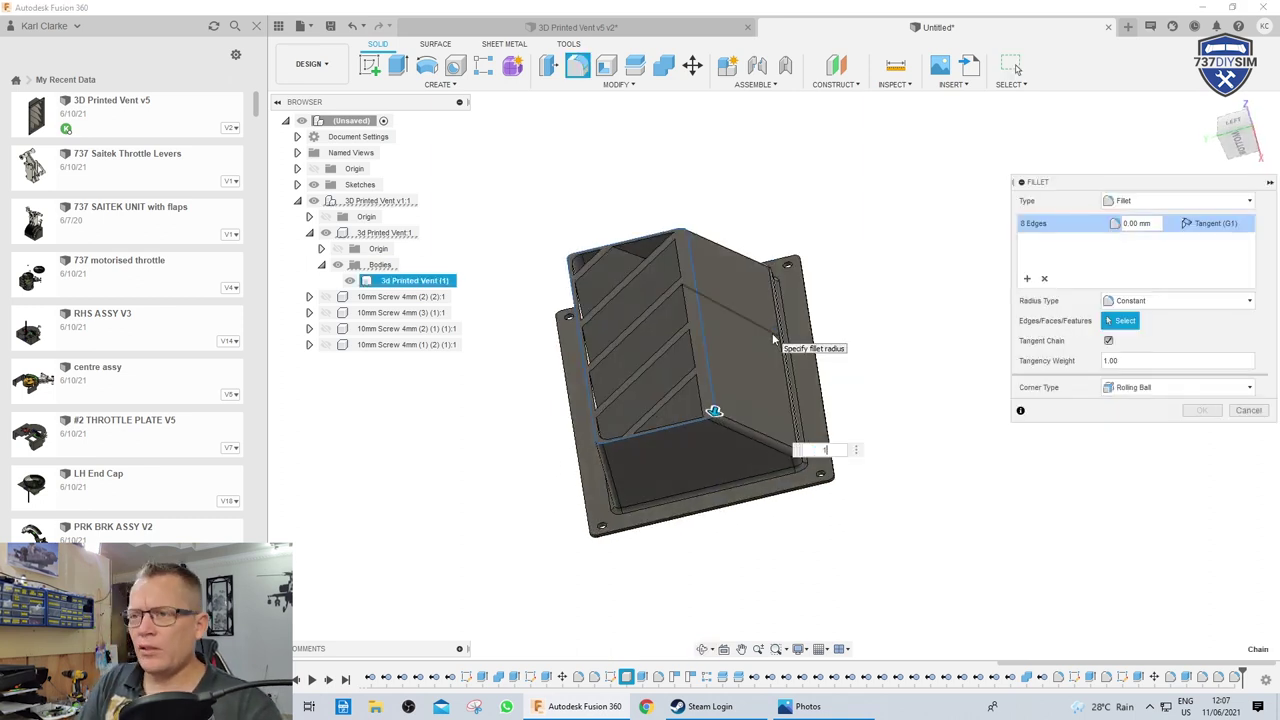
pyautogui.press('Escape')
# Examine the rounded vent body from the rear, the sides and the flange front
pyautogui.scroll(2, 754, 356)
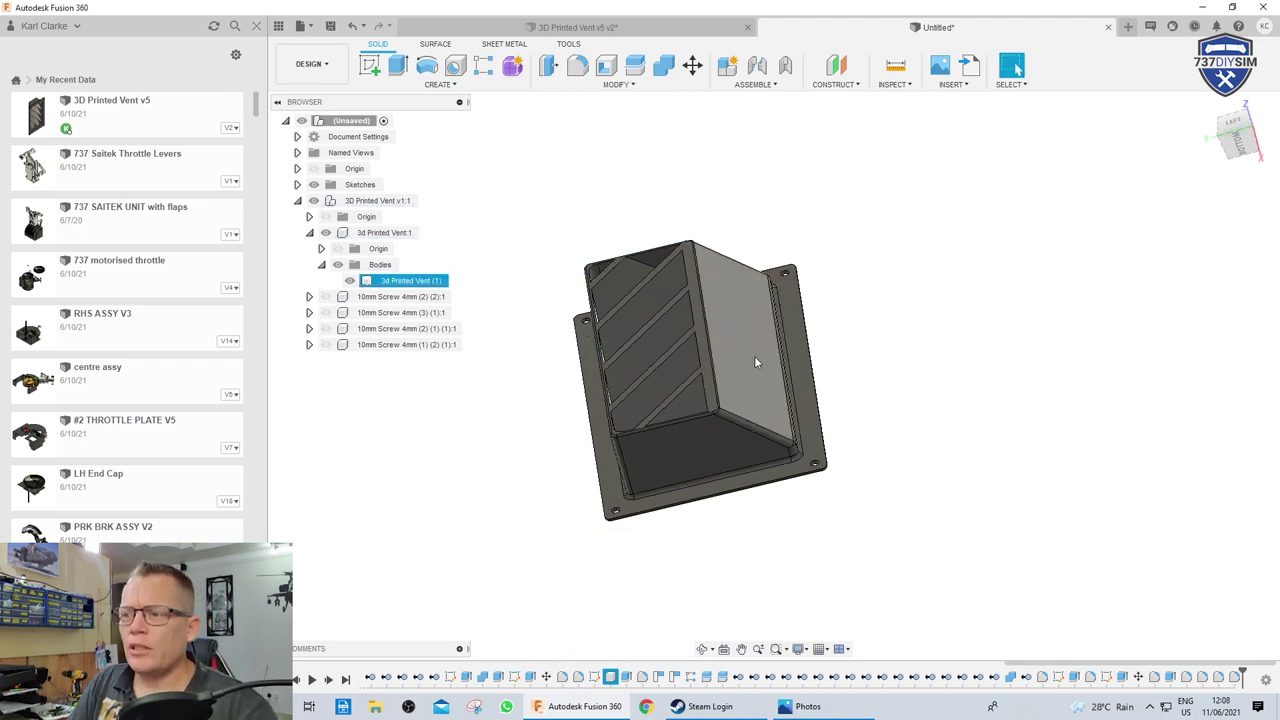
pyautogui.keyDown('shift'); pyautogui.moveTo(754, 356); pyautogui.dragTo(1057, 434, button='middle'); pyautogui.keyUp('shift')
pyautogui.click(998, 468)
pyautogui.scroll(-3, 998, 468)
pyautogui.keyDown('shift'); pyautogui.moveTo(983, 463); pyautogui.dragTo(597, 378, button='middle'); pyautogui.keyUp('shift')
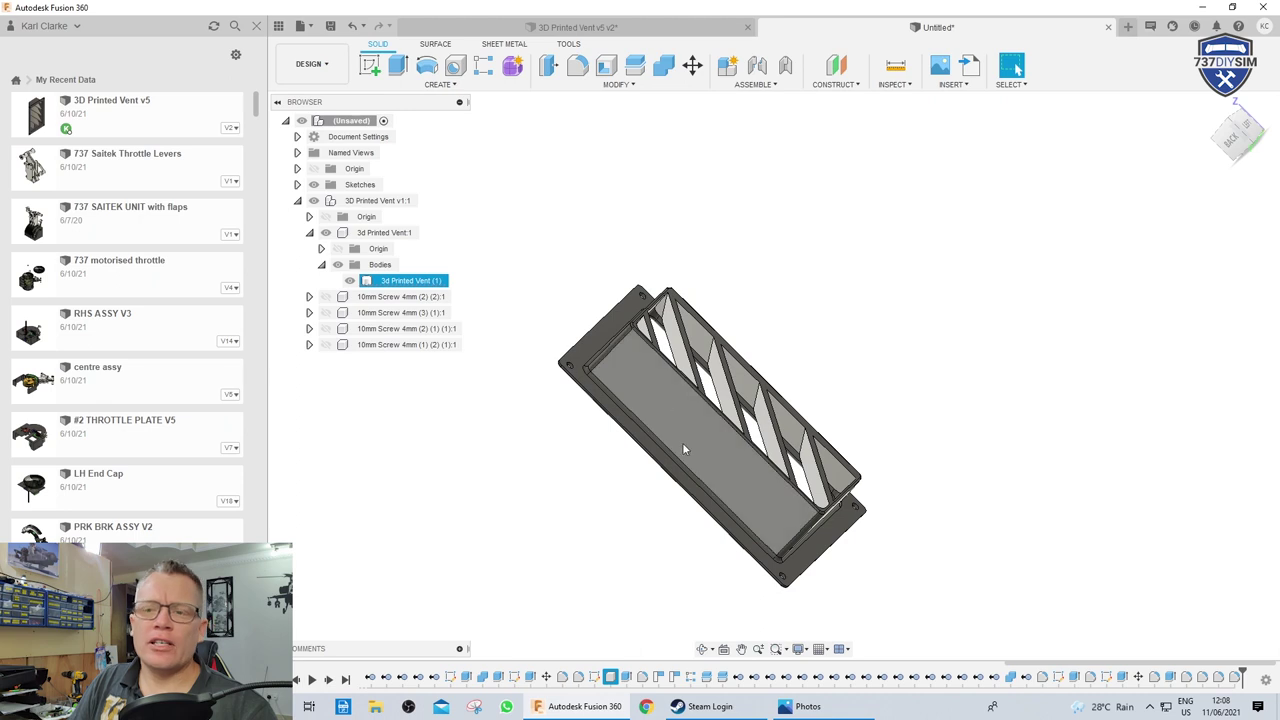
pyautogui.keyDown('shift'); pyautogui.moveTo(686, 476); pyautogui.dragTo(775, 438, button='middle'); pyautogui.keyUp('shift')
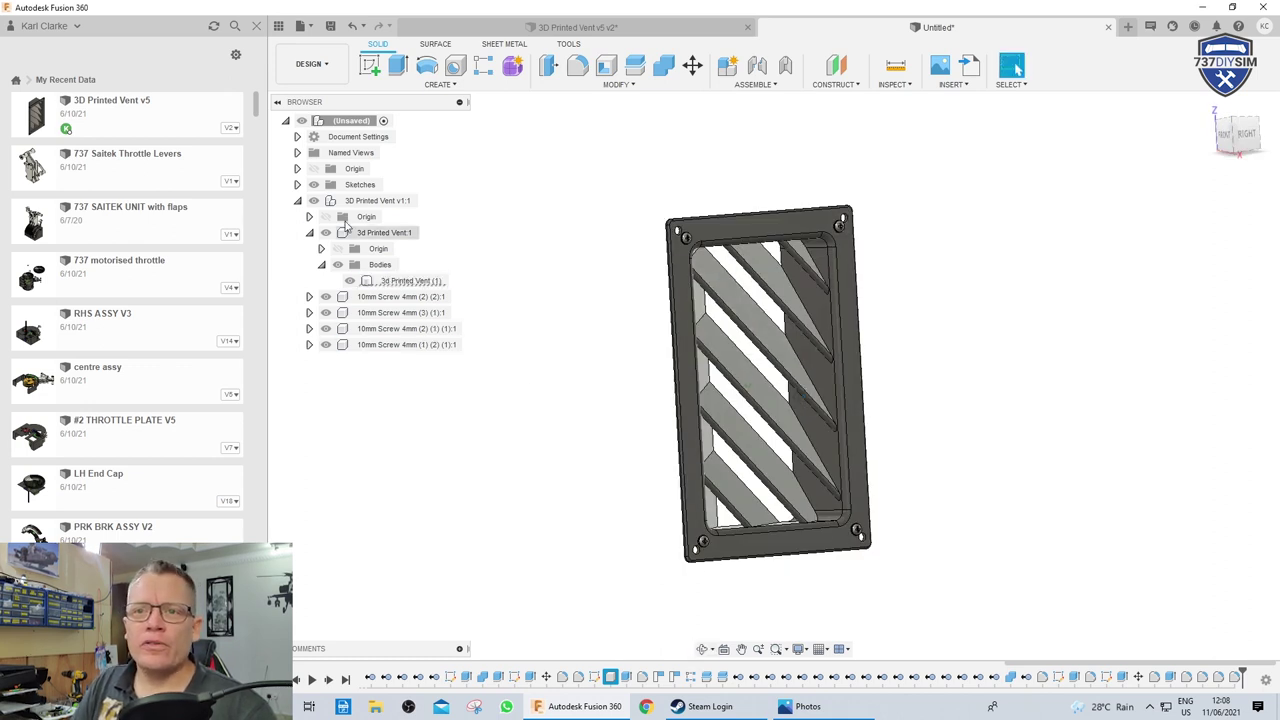
# Move all four 10mm Screw 4mm components 70 mm along X, out in front of the flange
pyautogui.click(395, 297)
pyautogui.keyDown('shift'); pyautogui.click(424, 345); pyautogui.keyUp('shift')
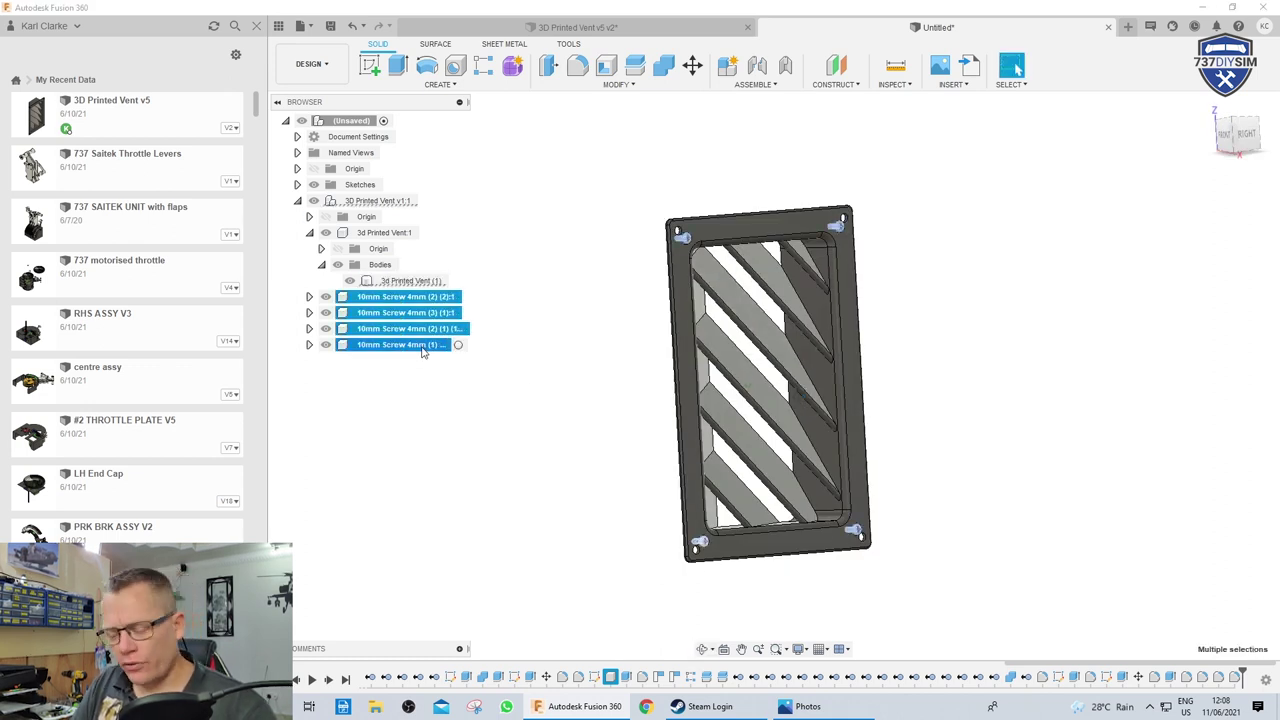
pyautogui.press('m')
pyautogui.keyDown('shift'); pyautogui.moveTo(700, 445); pyautogui.dragTo(893, 461, button='middle'); pyautogui.keyUp('shift')
pyautogui.click(1037, 309)
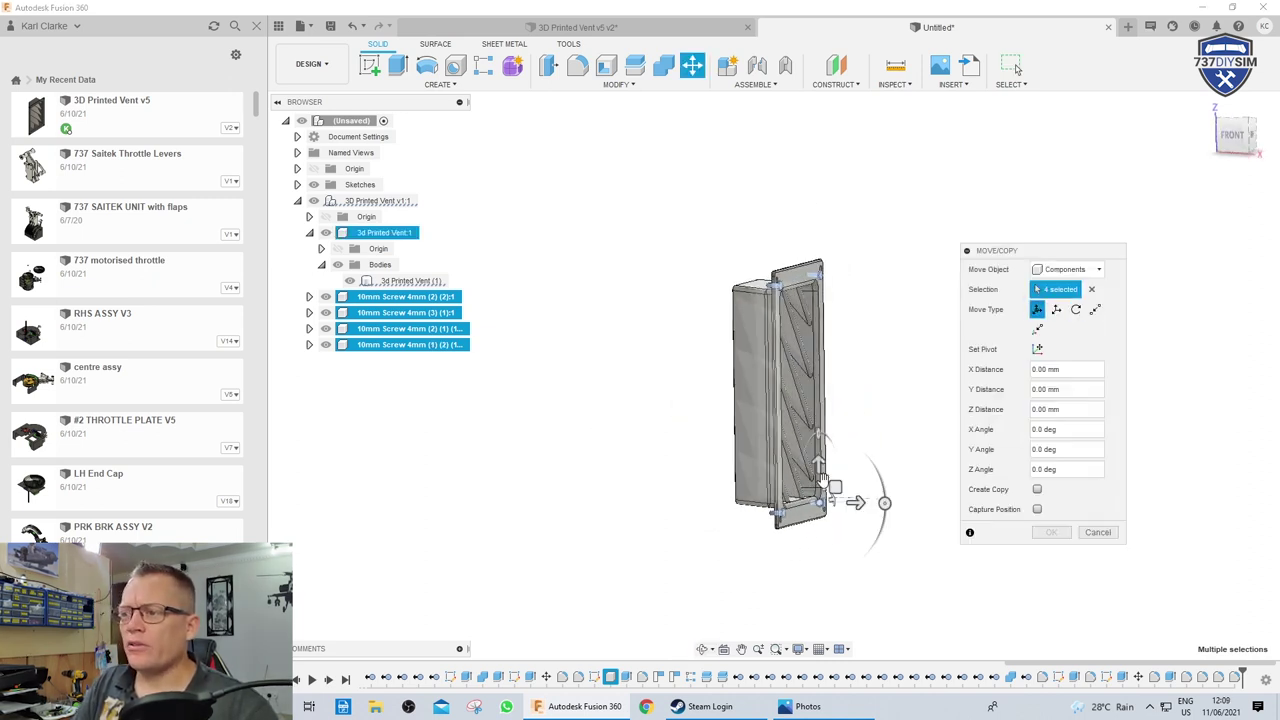
pyautogui.moveTo(855, 505); pyautogui.dragTo(952, 504)
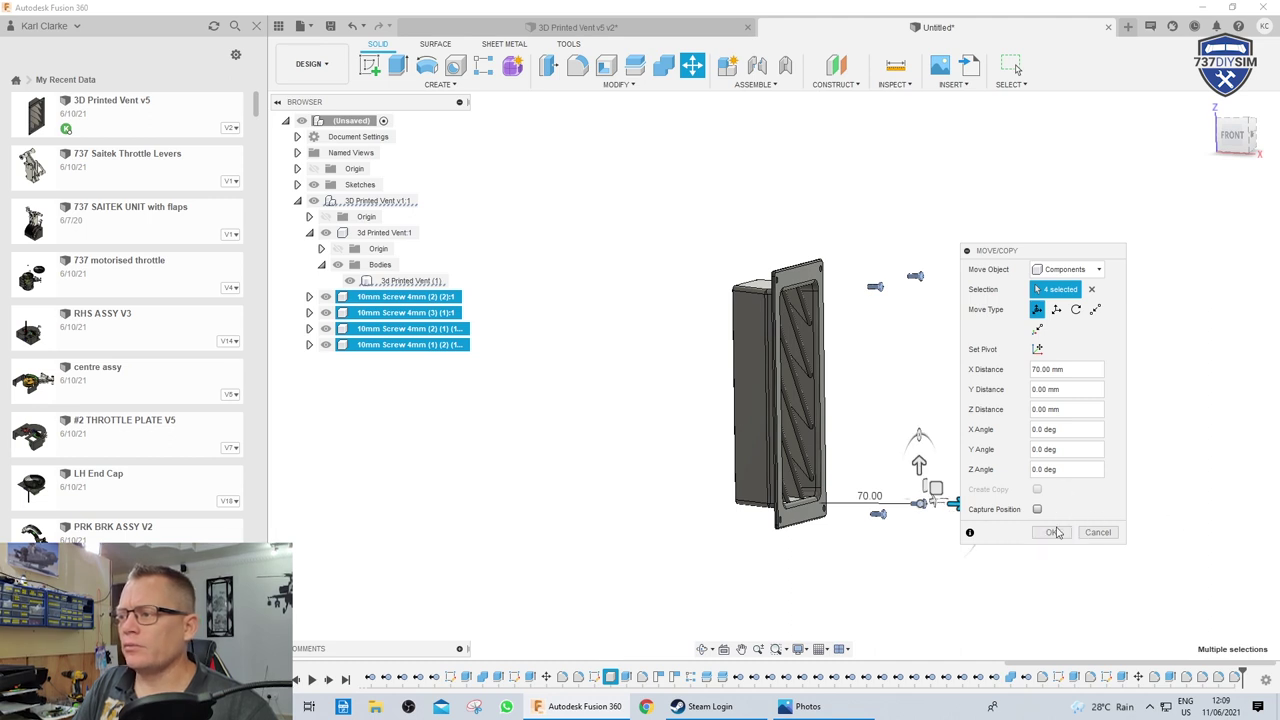
pyautogui.click(1058, 532)
# Move the 10mm Screw 4mm (3) component point to point, from its head centre to the flange's upper-left corner hole
pyautogui.scroll(2, 955, 339)
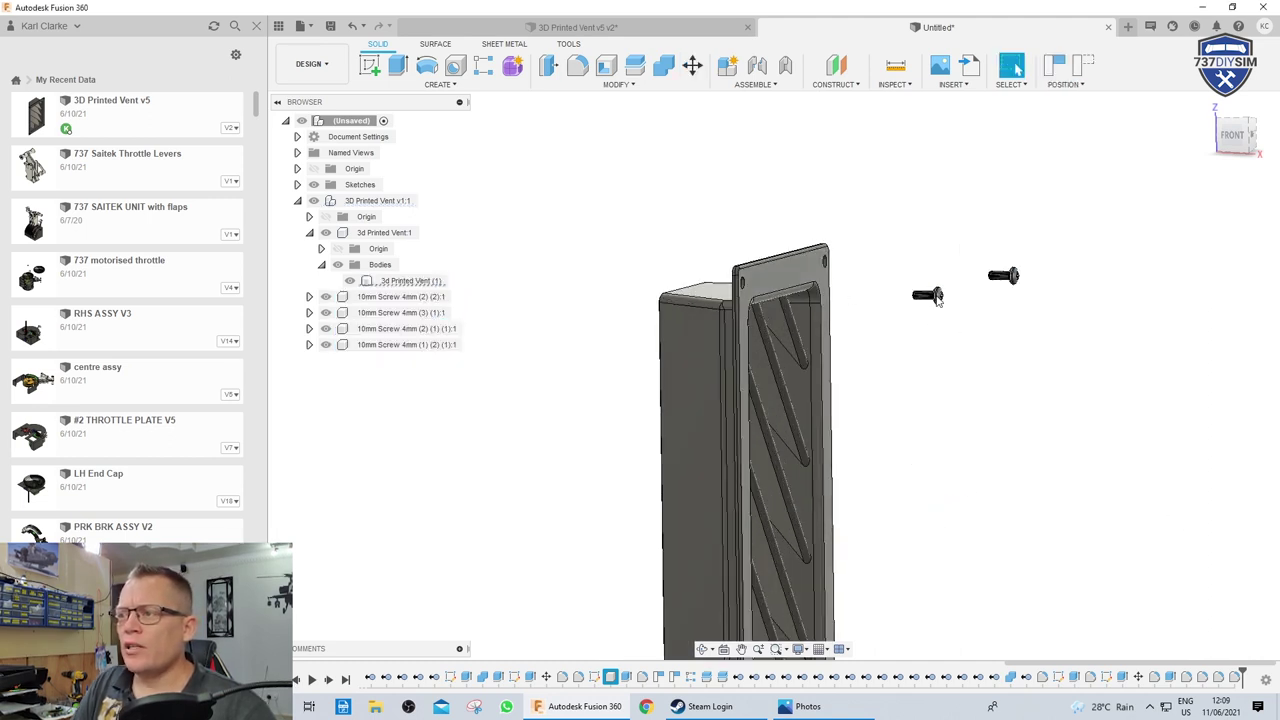
pyautogui.click(430, 314)
pyautogui.press('m')
pyautogui.scroll(5, 891, 366)
pyautogui.moveTo(891, 343); pyautogui.dragTo(649, 577, button='middle')
pyautogui.scroll(3, 746, 482)
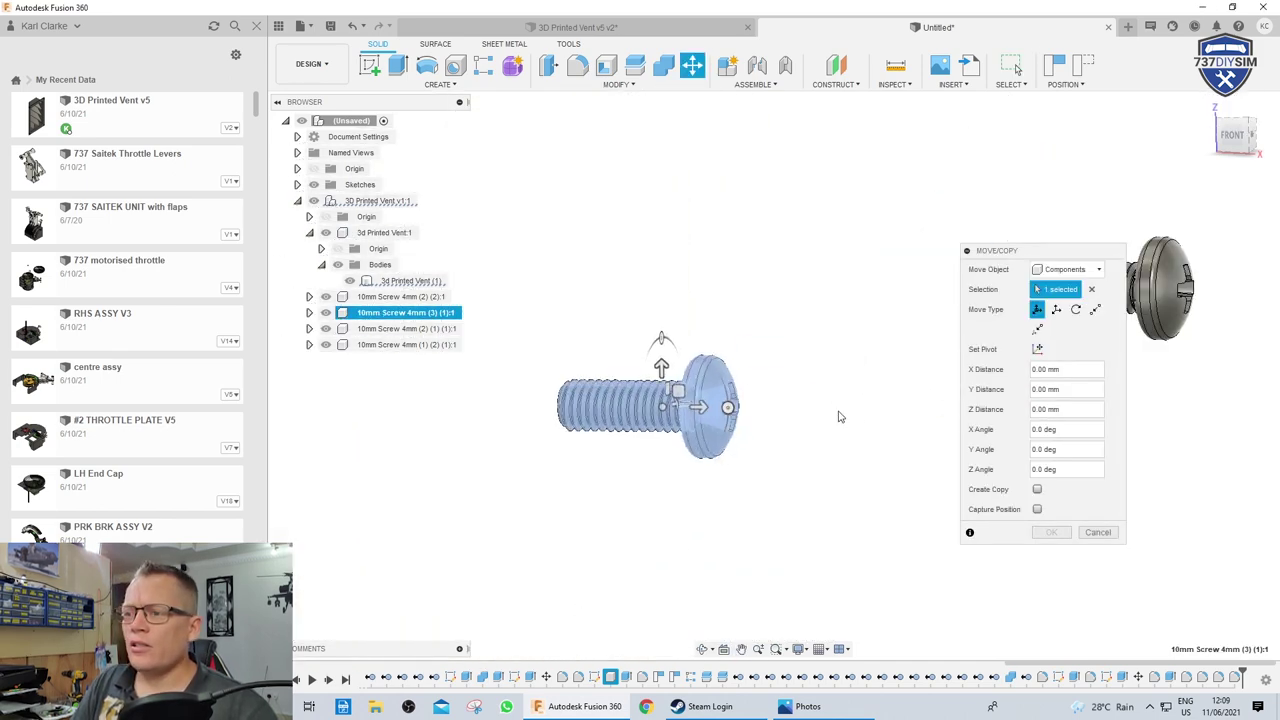
pyautogui.click(1095, 310)
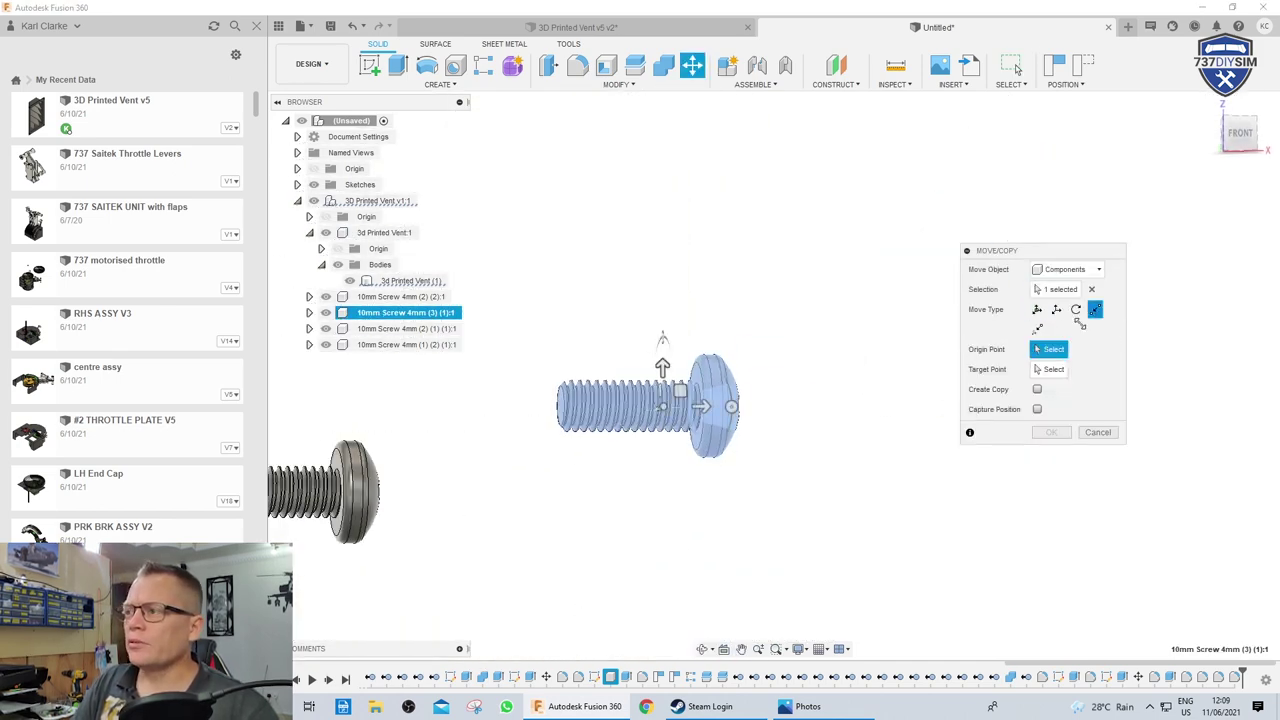
pyautogui.click(715, 405)
pyautogui.scroll(-2, 763, 444)
pyautogui.scroll(-4, 763, 444)
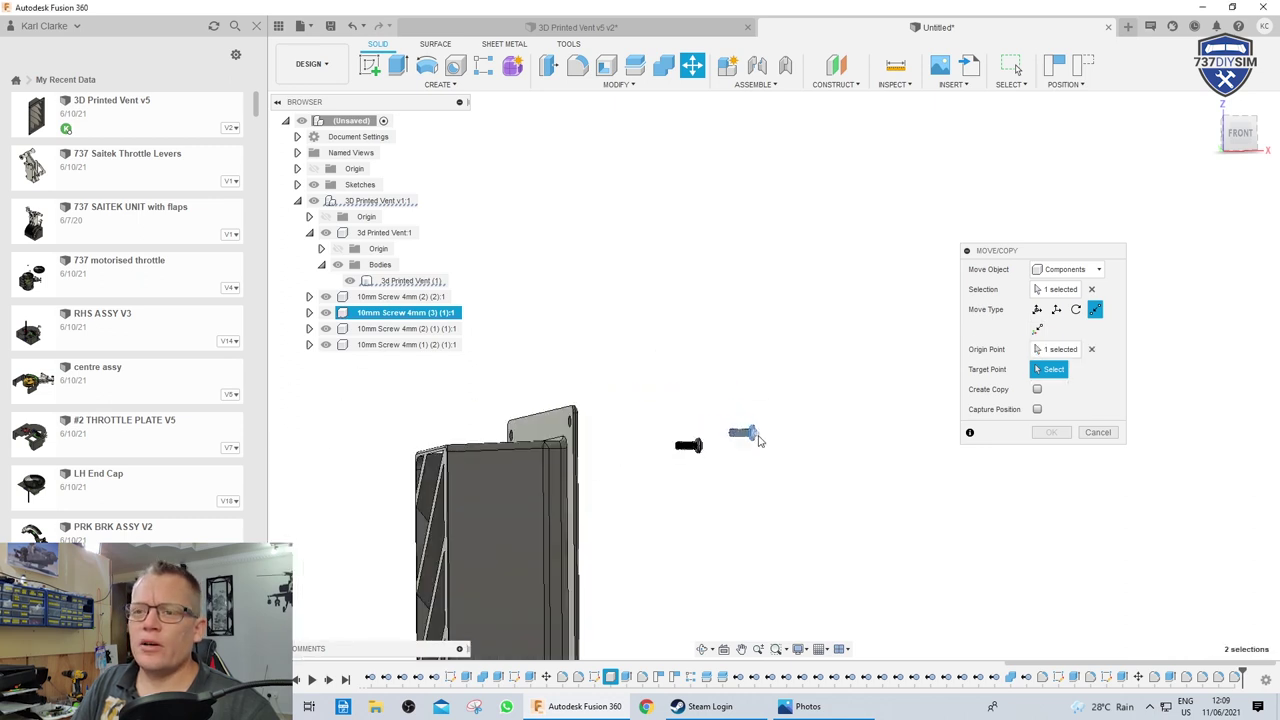
pyautogui.keyDown('shift'); pyautogui.moveTo(694, 450); pyautogui.dragTo(560, 434, button='middle'); pyautogui.keyUp('shift')
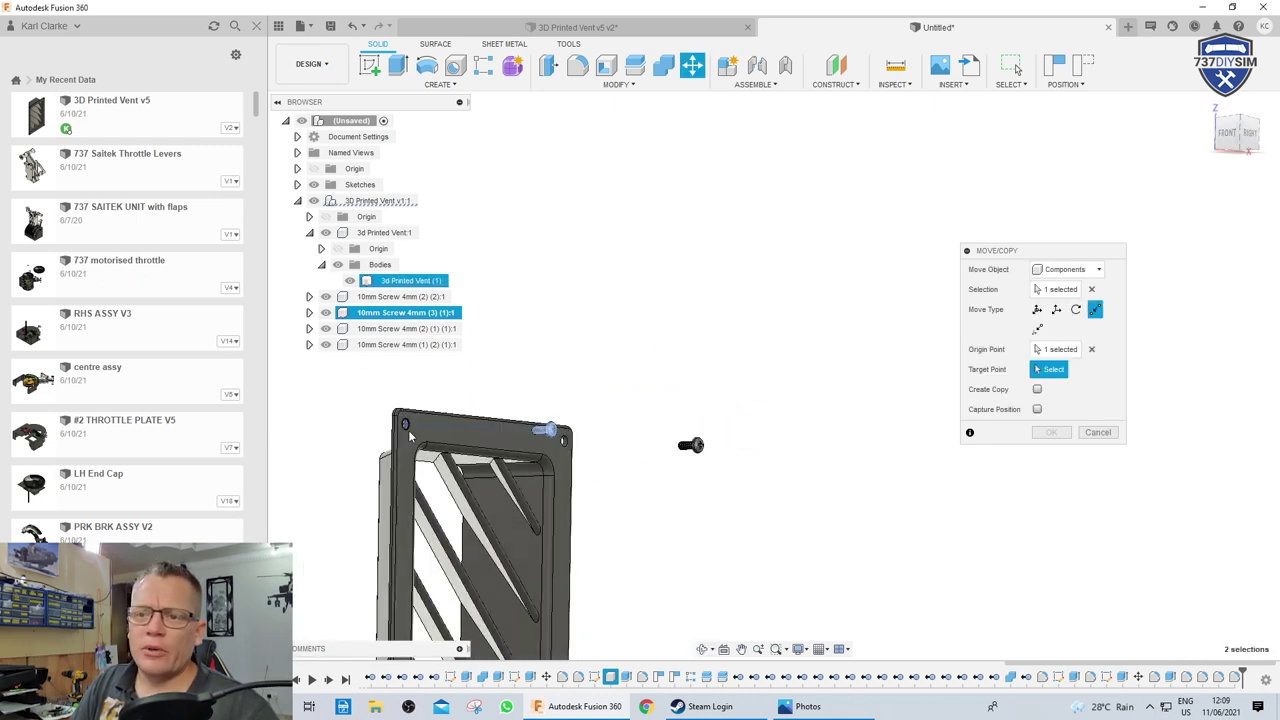
pyautogui.click(405, 425)
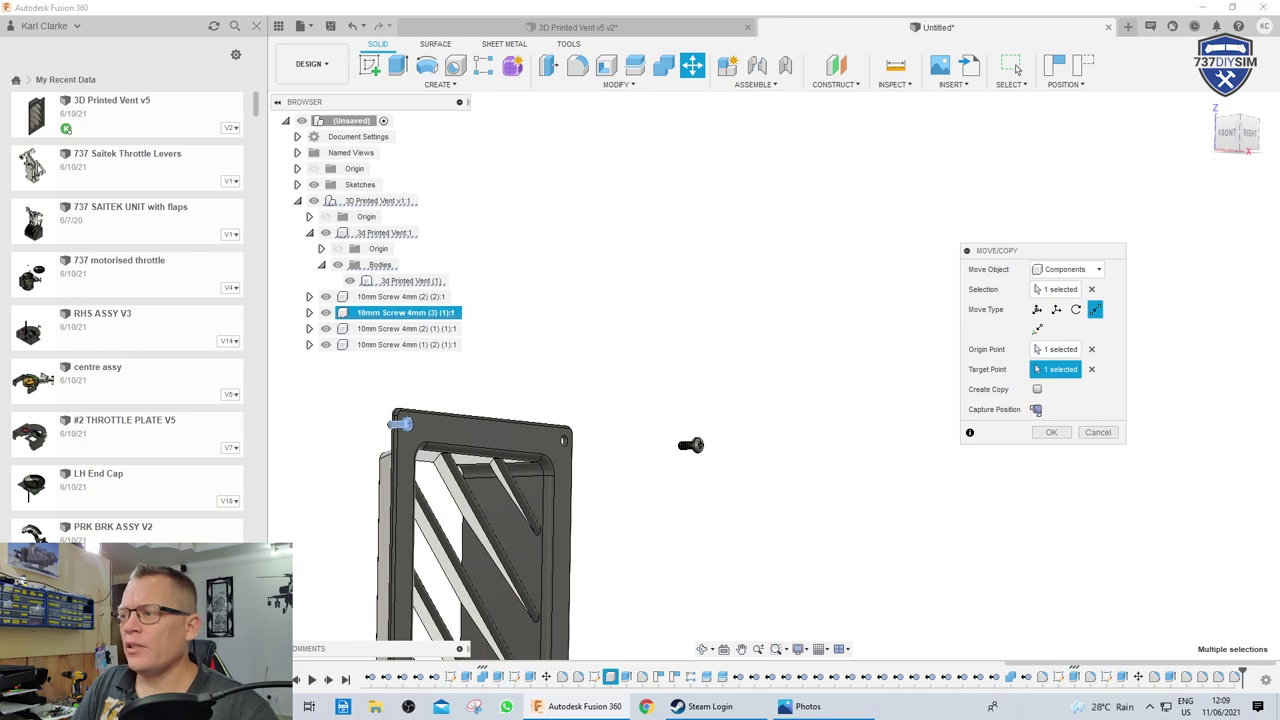
pyautogui.click(1049, 433)
# Move the 10mm Screw 4mm (2) (1) component point to point, from its head centre to the flange's upper-right corner hole
pyautogui.scroll(3, 660, 463)
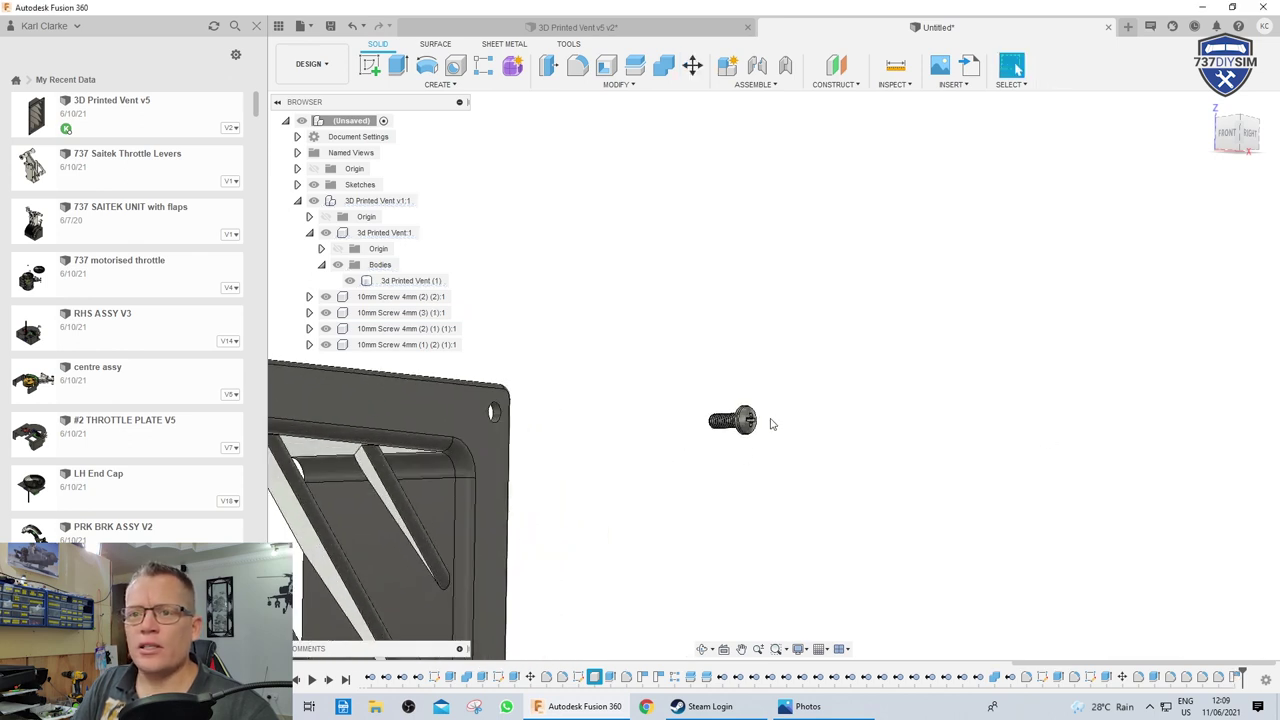
pyautogui.click(412, 329)
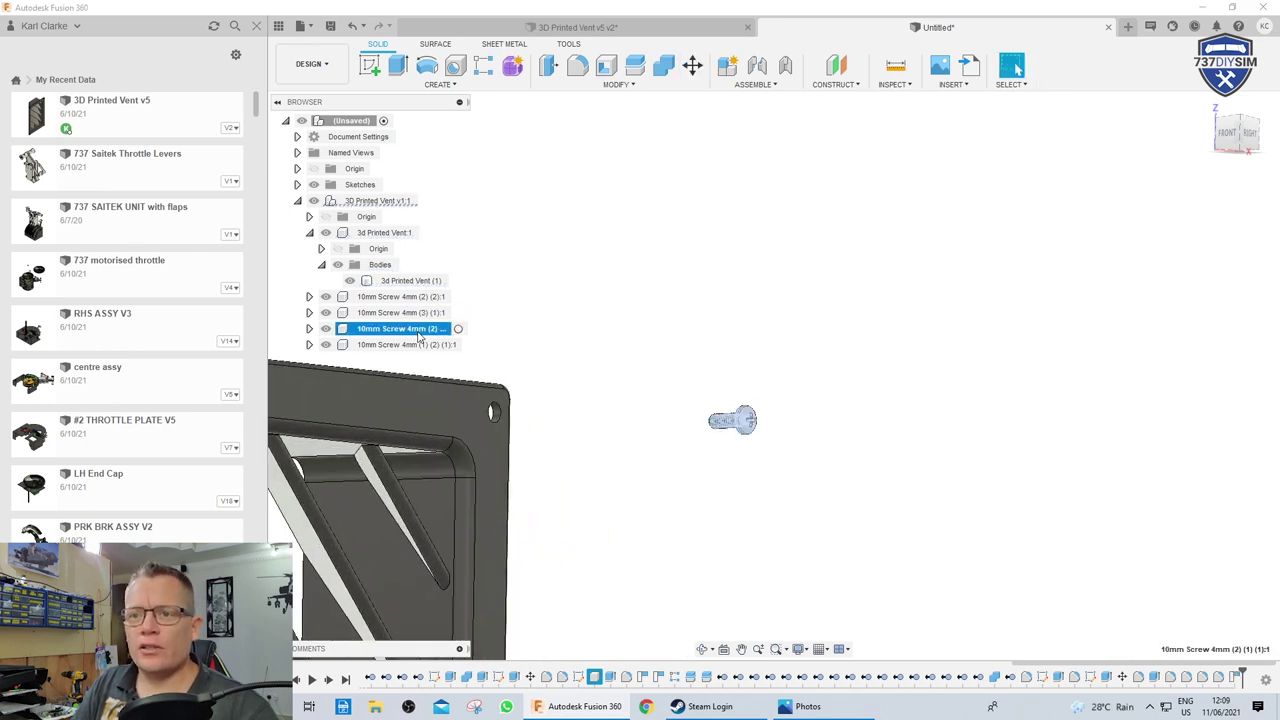
pyautogui.press('m')
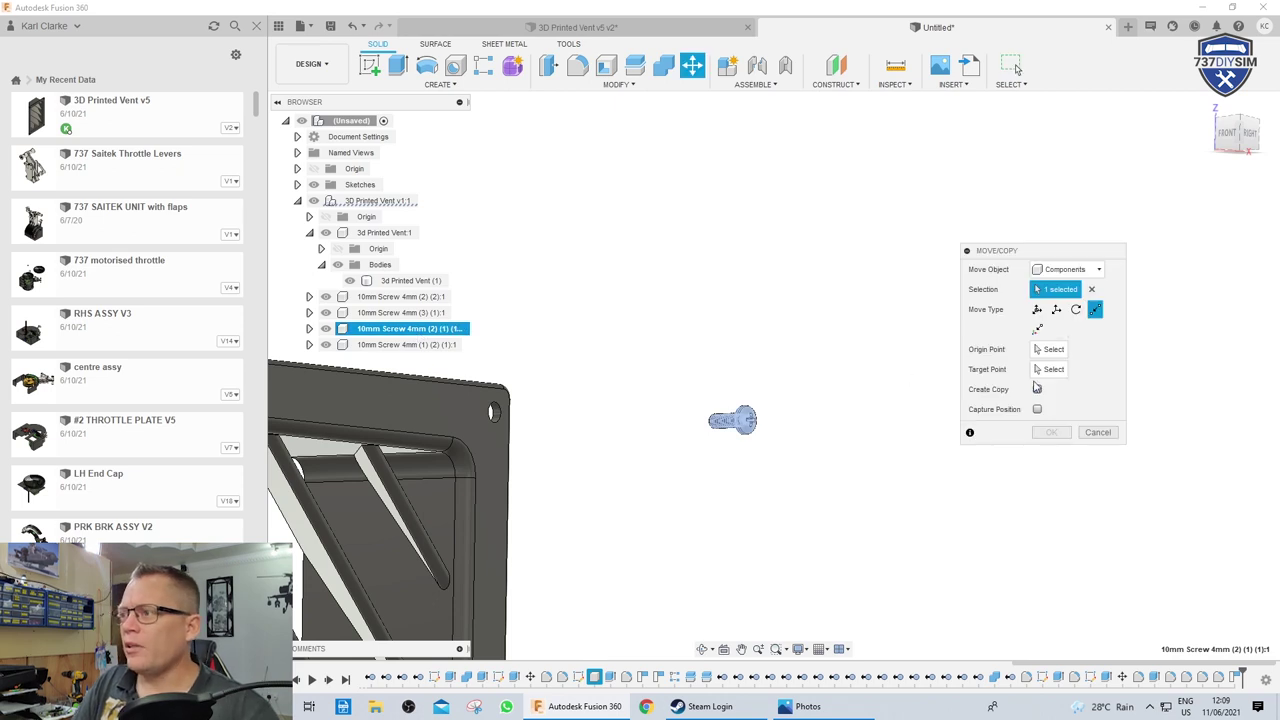
pyautogui.click(1042, 350)
pyautogui.keyDown('shift'); pyautogui.moveTo(750, 420); pyautogui.dragTo(822, 464, button='middle'); pyautogui.keyUp('shift')
pyautogui.scroll(3, 776, 441)
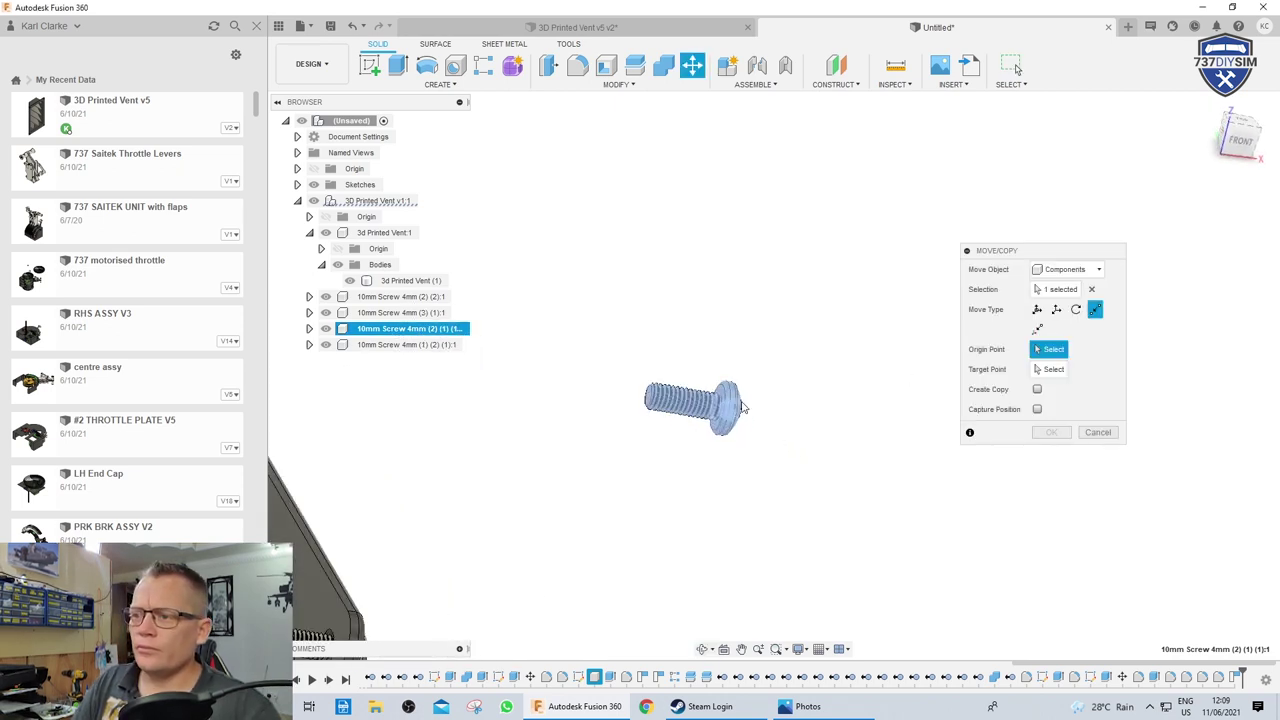
pyautogui.click(726, 398)
pyautogui.scroll(-3, 740, 458)
pyautogui.keyDown('shift'); pyautogui.moveTo(744, 458); pyautogui.dragTo(640, 490, button='middle'); pyautogui.keyUp('shift')
pyautogui.click(549, 486)
pyautogui.scroll(-5, 555, 484)
pyautogui.moveTo(591, 530); pyautogui.dragTo(749, 160, button='middle')
pyautogui.click(1048, 432)
# Move the 10mm Screw 4mm (1) (2) component point to point, from its head centre to the flange's lower-left corner hole
pyautogui.scroll(3, 787, 289)
pyautogui.click(410, 344)
pyautogui.press('m')
pyautogui.keyDown('shift'); pyautogui.moveTo(760, 420); pyautogui.dragTo(910, 440, button='middle'); pyautogui.keyUp('shift')
pyautogui.scroll(4, 940, 420)
pyautogui.click(1049, 349)
pyautogui.click(834, 443)
pyautogui.scroll(-4, 834, 443)
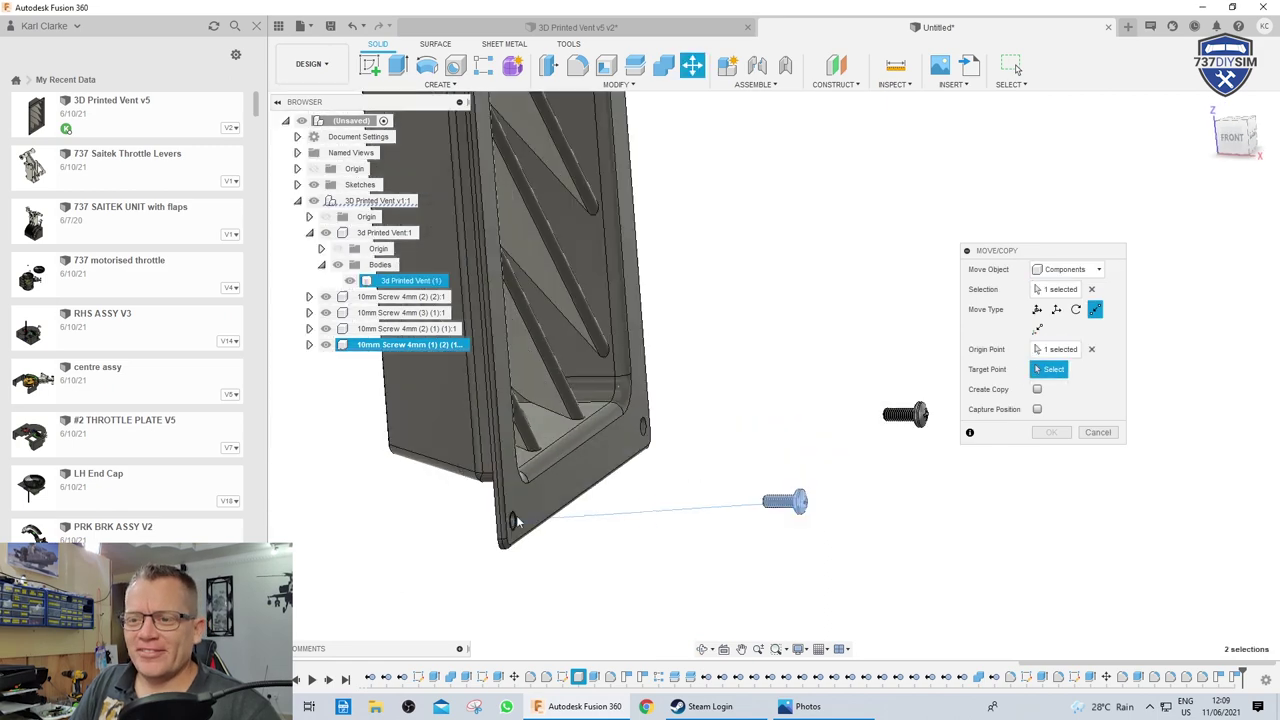
pyautogui.click(515, 529)
pyautogui.click(1051, 432)
# Move the 10mm Screw 4mm (2) (2) component point to point into the flange's remaining lower corner hole
pyautogui.click(914, 414)
pyautogui.press('m')
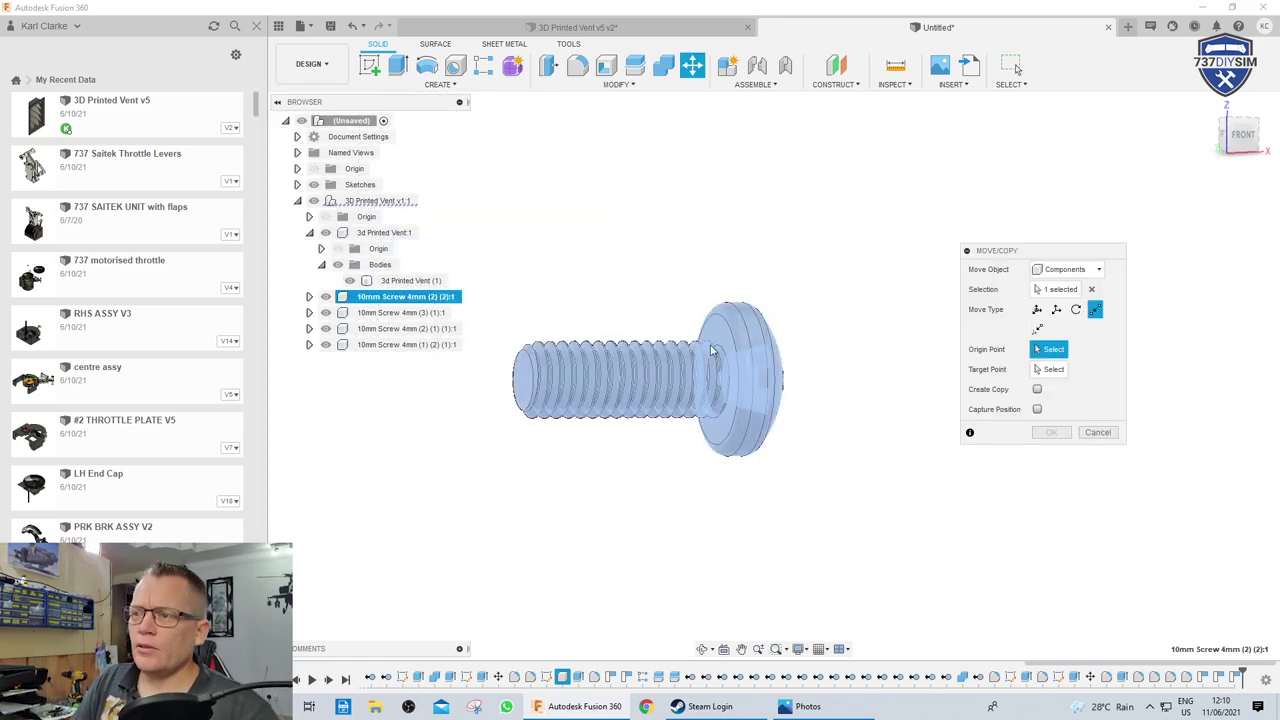
pyautogui.scroll(-3, 871, 409)
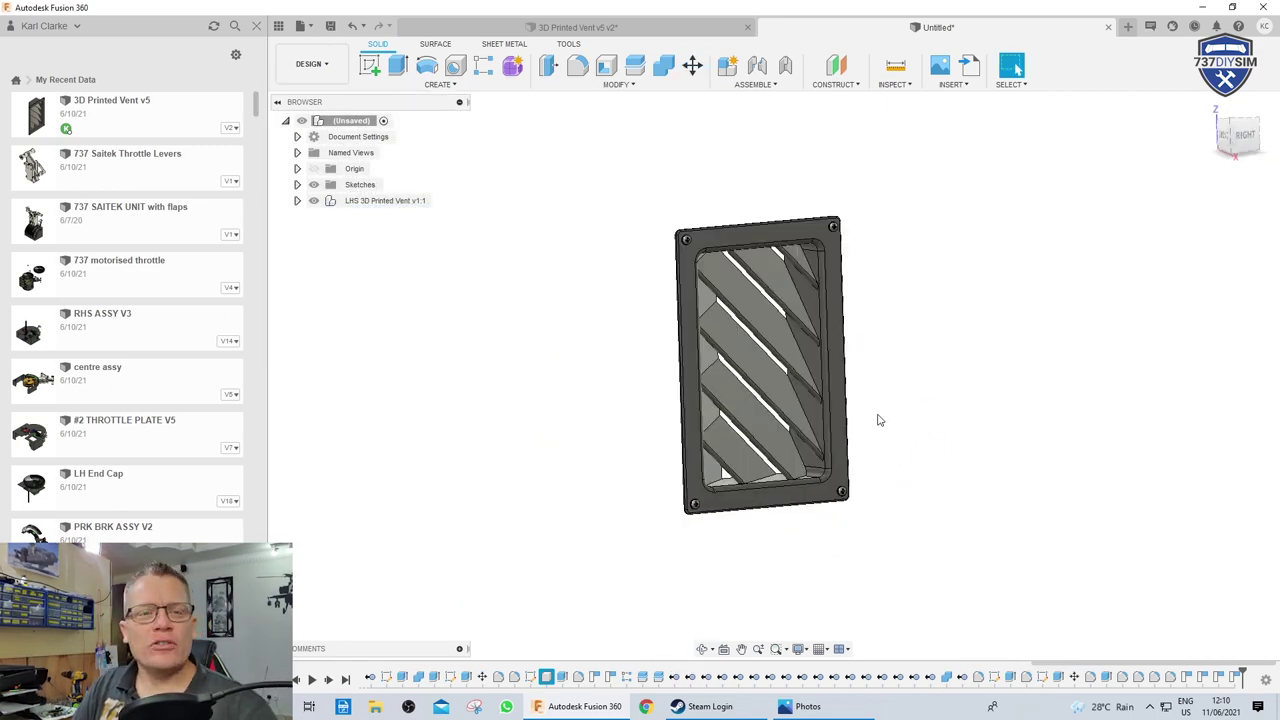
# Locate the flange face's body in the browser and examine the complete LHS 3D Printed Vent component from several sides
pyautogui.click(782, 240)
pyautogui.rightClick(782, 240)
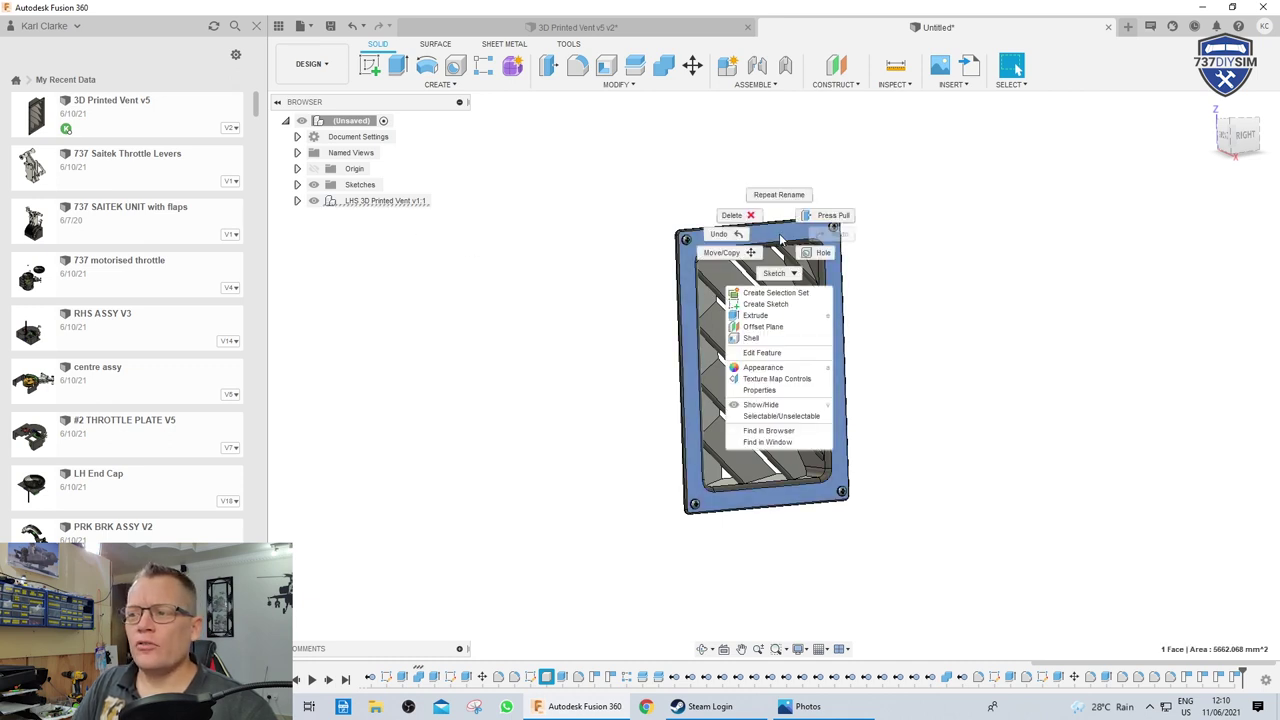
pyautogui.click(782, 434)
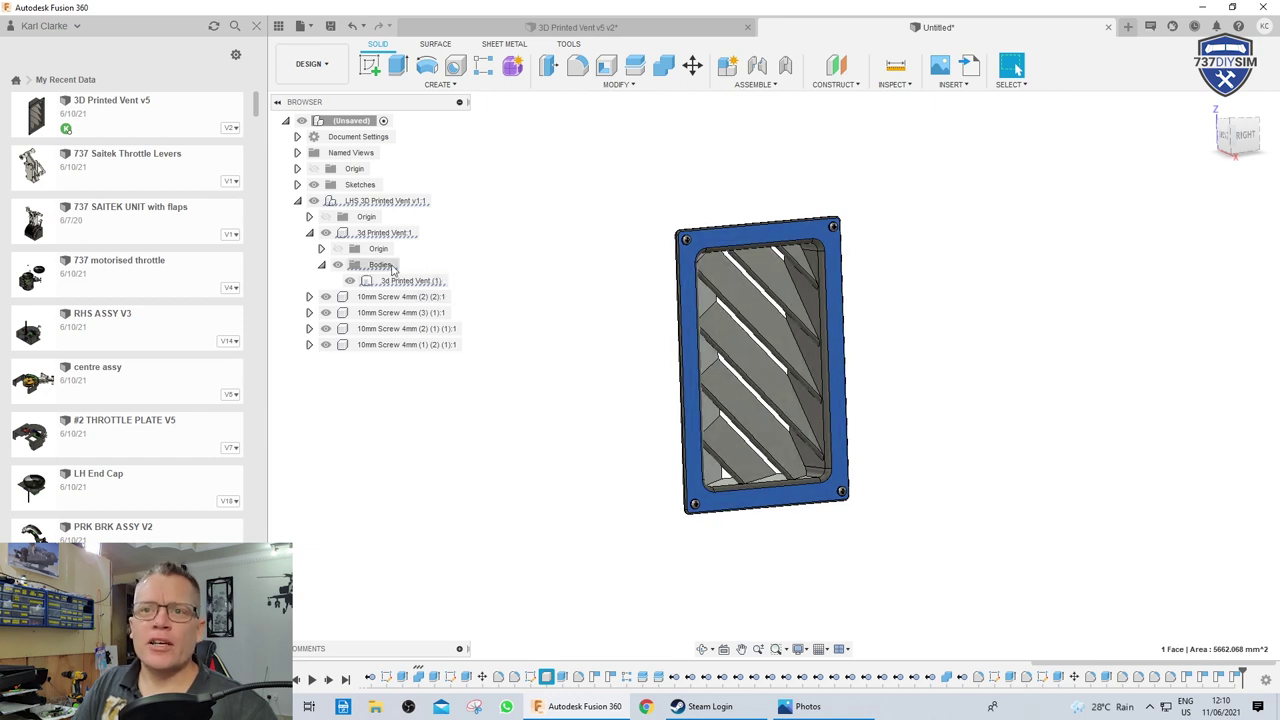
pyautogui.click(377, 202)
pyautogui.keyDown('shift'); pyautogui.moveTo(637, 269); pyautogui.dragTo(697, 274, button='middle'); pyautogui.keyUp('shift')
pyautogui.scroll(5, 863, 340)
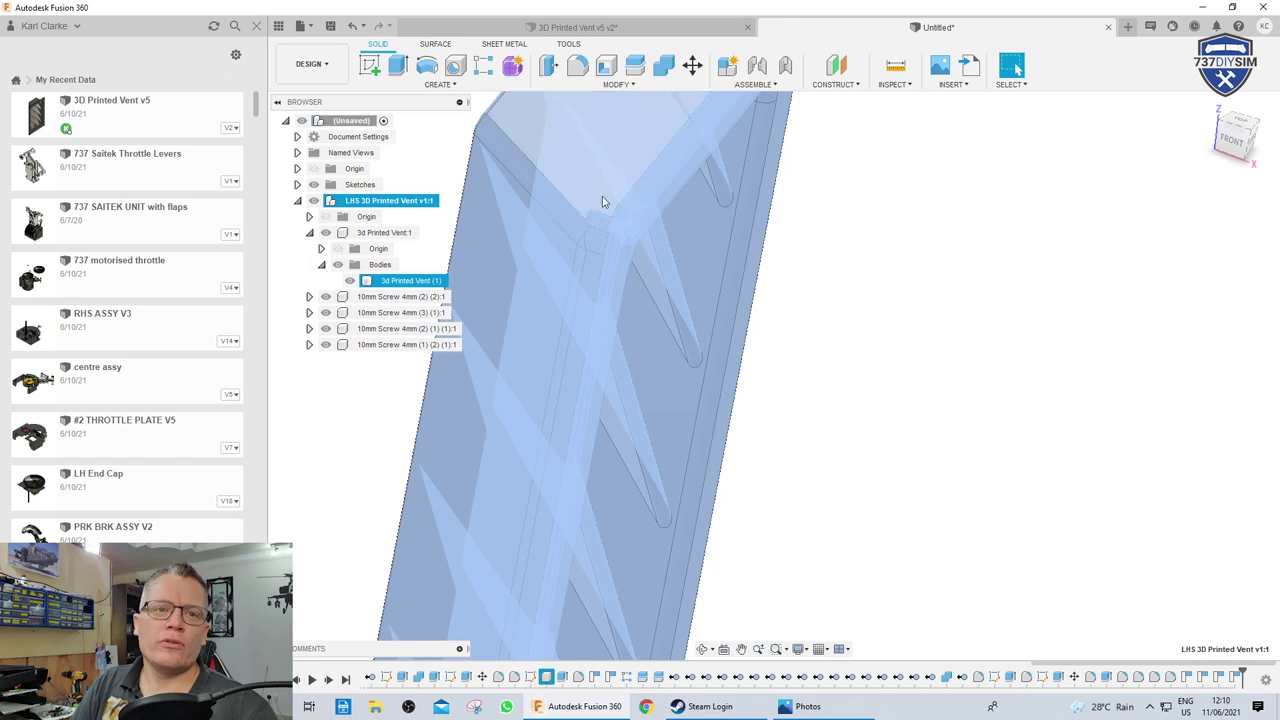
pyautogui.scroll(-5, 794, 411)
pyautogui.moveTo(794, 411)
pyautogui.keyDown('shift'); pyautogui.mouseDown(button='middle')
pyautogui.moveTo(780, 457)
pyautogui.moveTo(801, 397)
pyautogui.mouseUp(button='middle'); pyautogui.keyUp('shift')
pyautogui.keyDown('shift'); pyautogui.moveTo(751, 443); pyautogui.dragTo(746, 443, button='middle'); pyautogui.keyUp('shift')
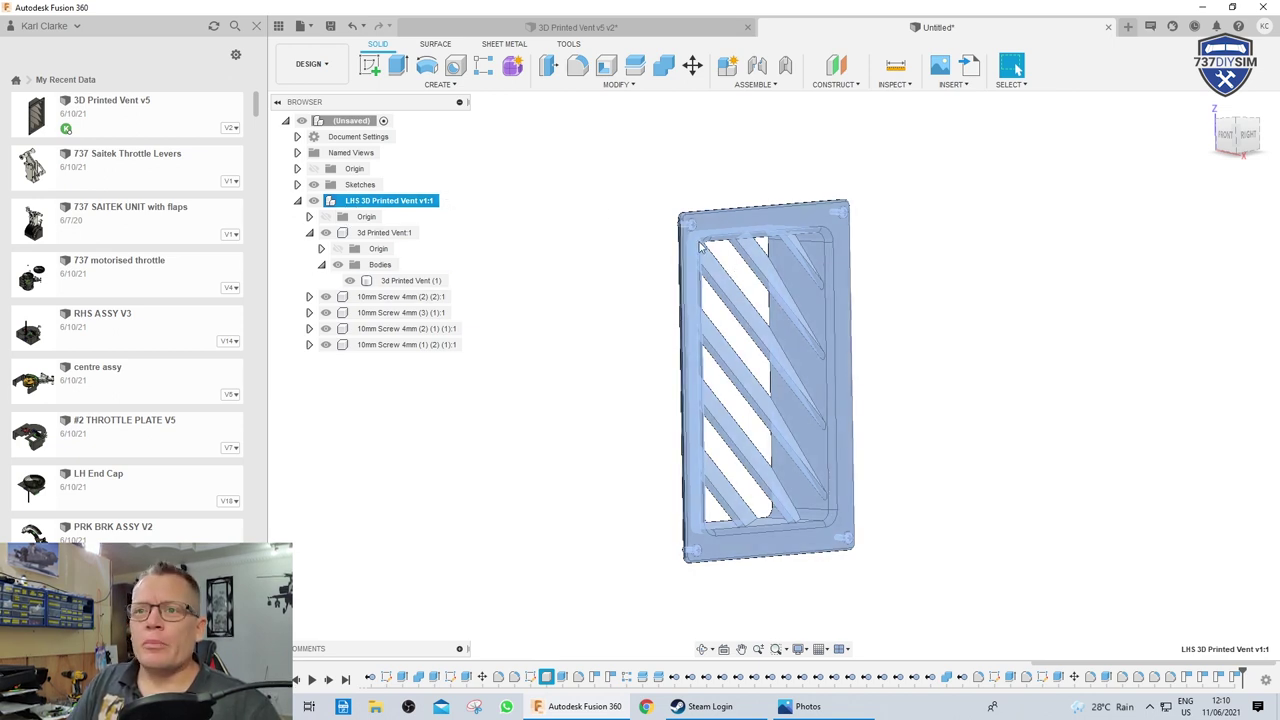
# Save the 3d Printed Vent (1) body as a binary STL with high refinement, sending it to the custom Cura print utility
pyautogui.click(523, 263)
pyautogui.rightClick(777, 222)
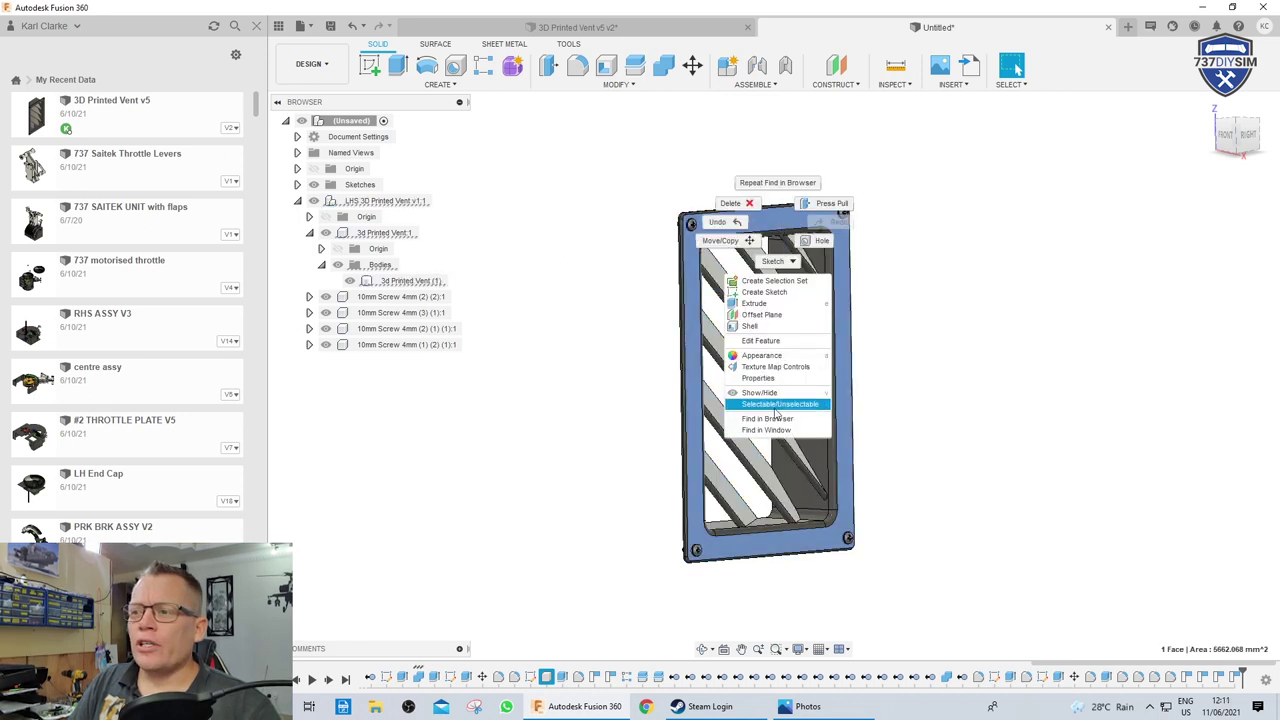
pyautogui.click(767, 418)
pyautogui.click(403, 283)
pyautogui.rightClick(403, 283)
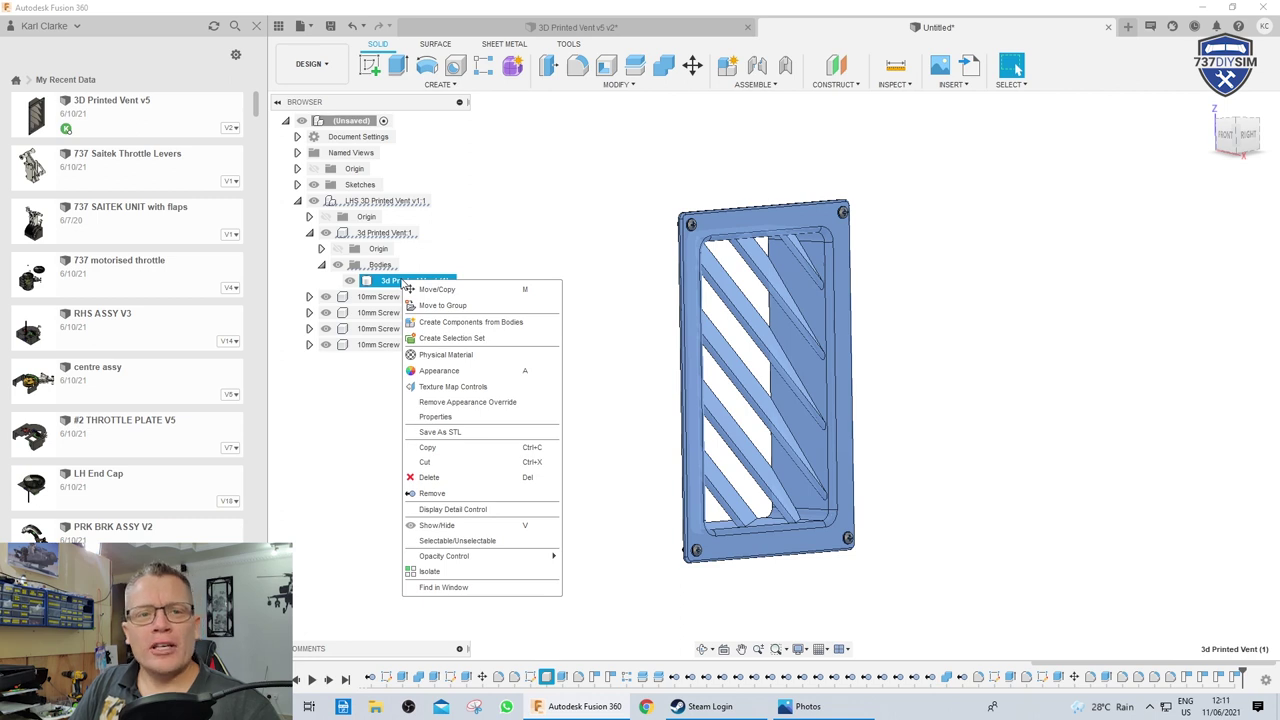
pyautogui.click(447, 433)
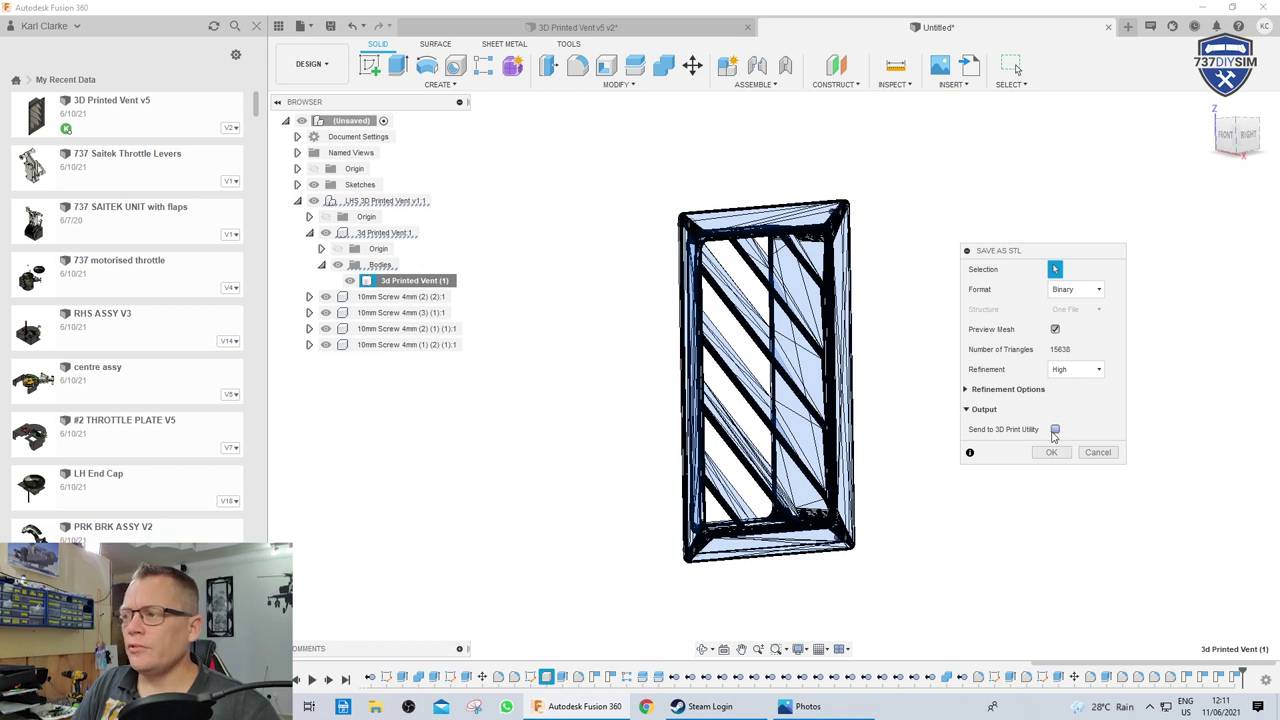
pyautogui.click(1054, 429)
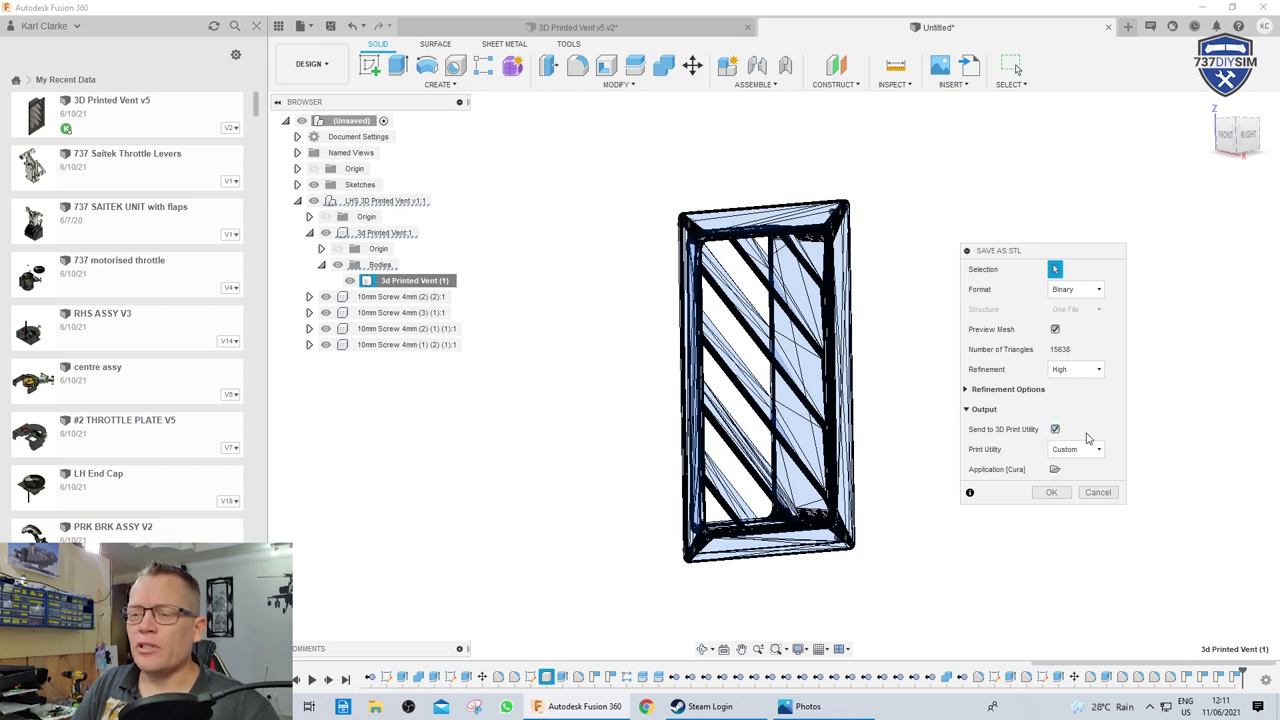
pyautogui.click(1052, 493)
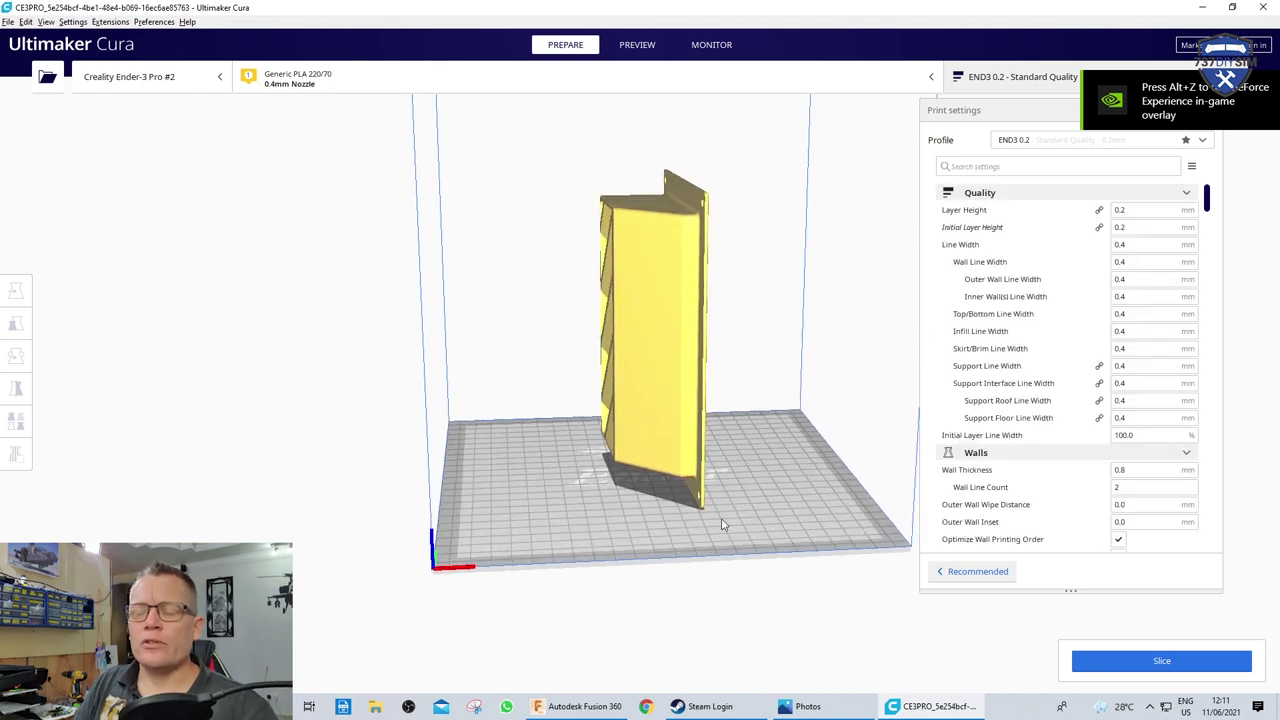
# Rotate the vent in Cura by aligning its louvred rear face to the build plate, so the flange faces up
pyautogui.scroll(4, 722, 508)
pyautogui.scroll(-3, 723, 504)
pyautogui.moveTo(597, 599); pyautogui.dragTo(754, 614, button='right')
pyautogui.scroll(1, 577, 257)
pyautogui.scroll(3, 577, 262)
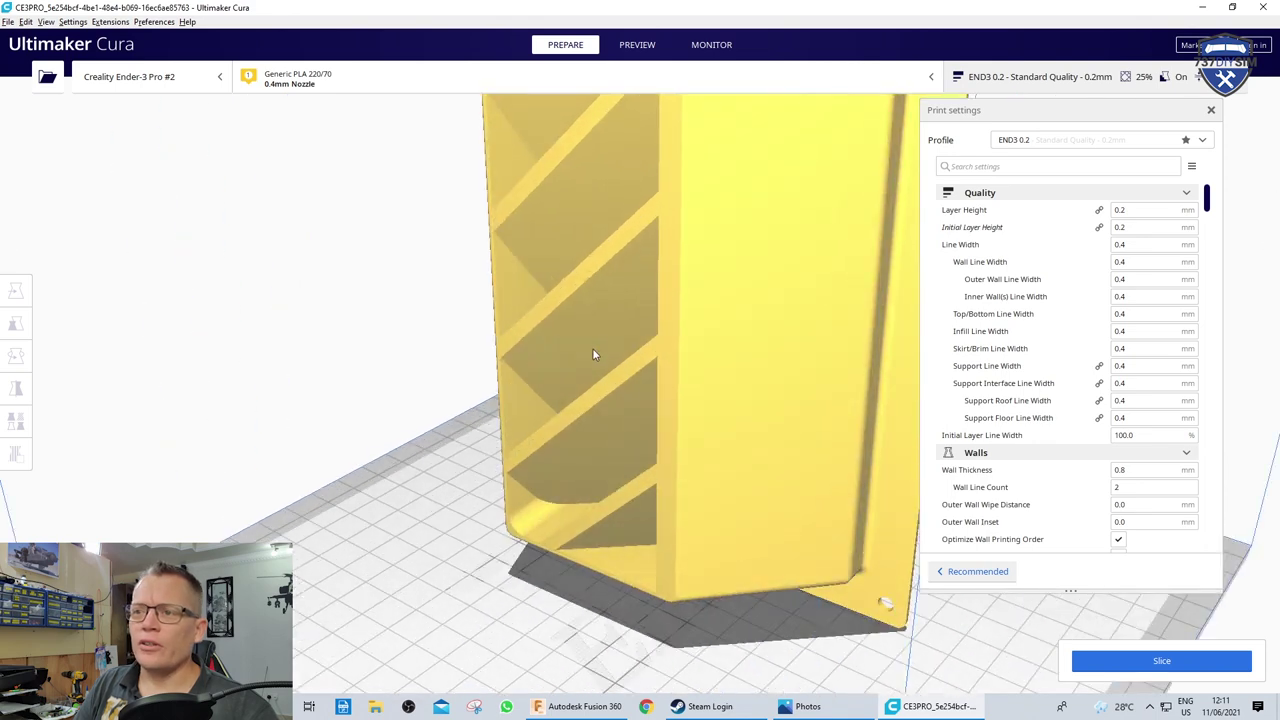
pyautogui.click(687, 321)
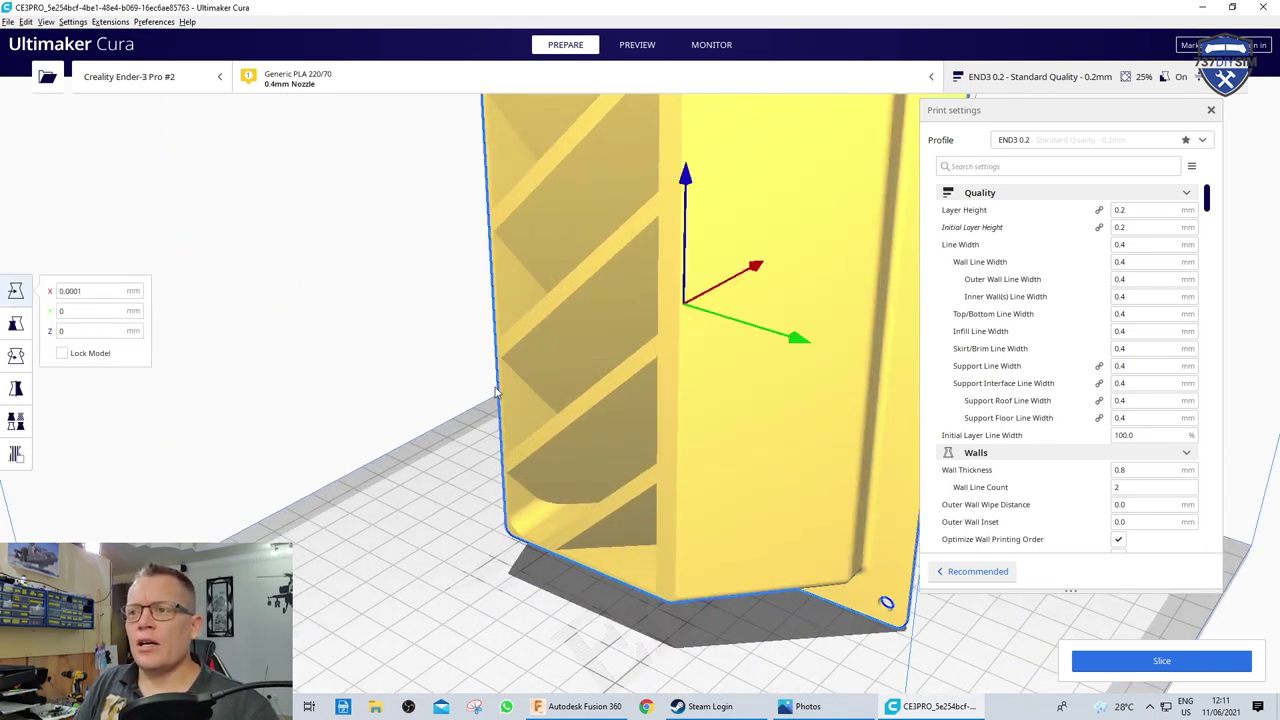
pyautogui.click(16, 390)
pyautogui.click(17, 360)
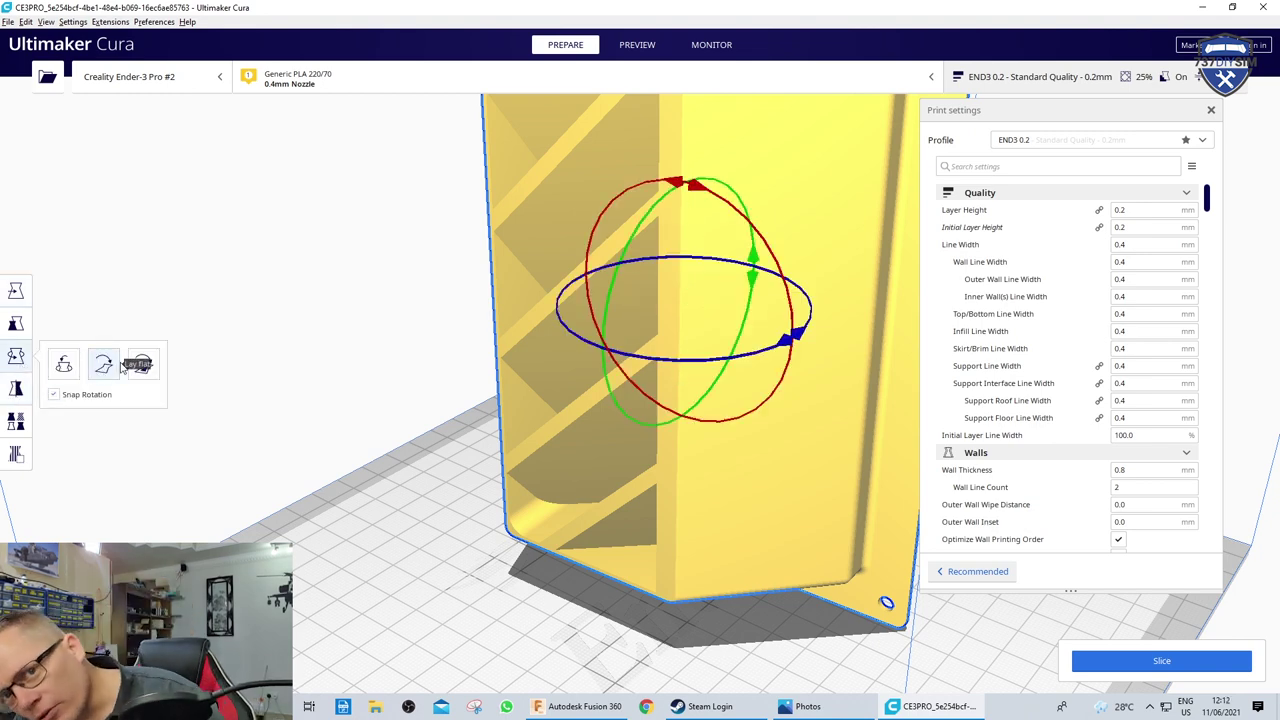
pyautogui.click(141, 366)
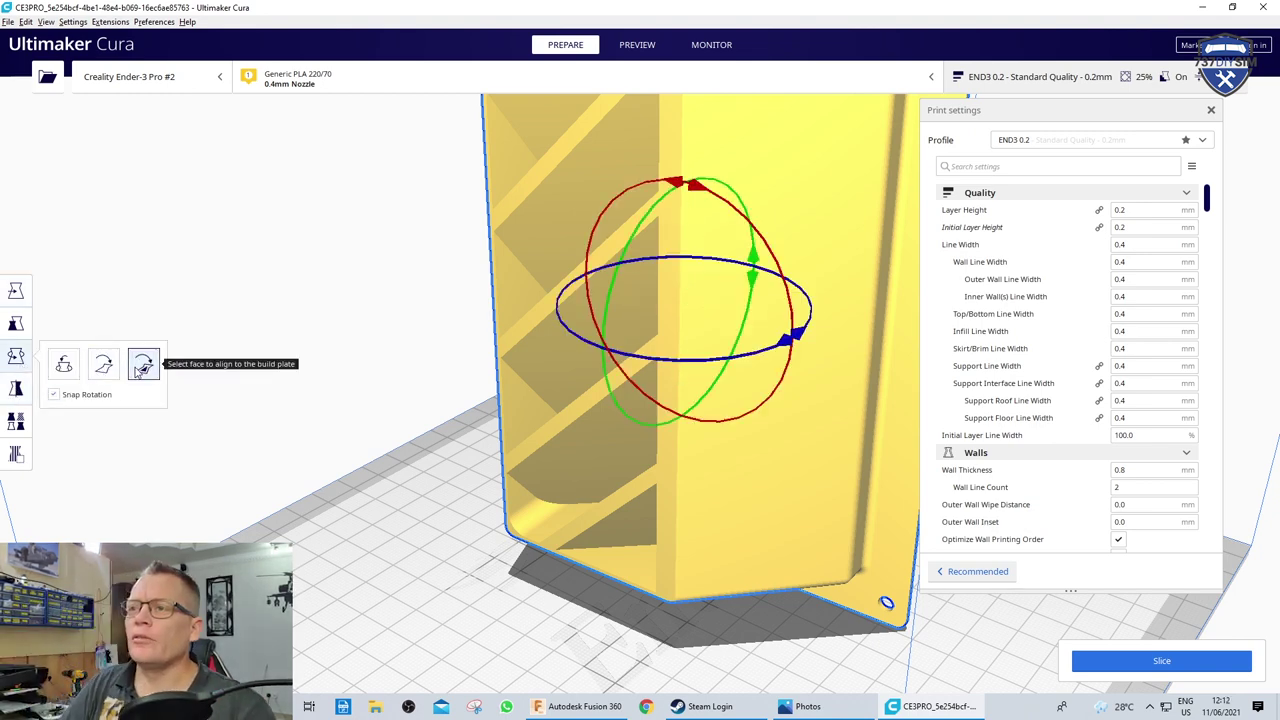
pyautogui.click(665, 212)
pyautogui.scroll(2, 724, 380)
pyautogui.scroll(-6, 724, 380)
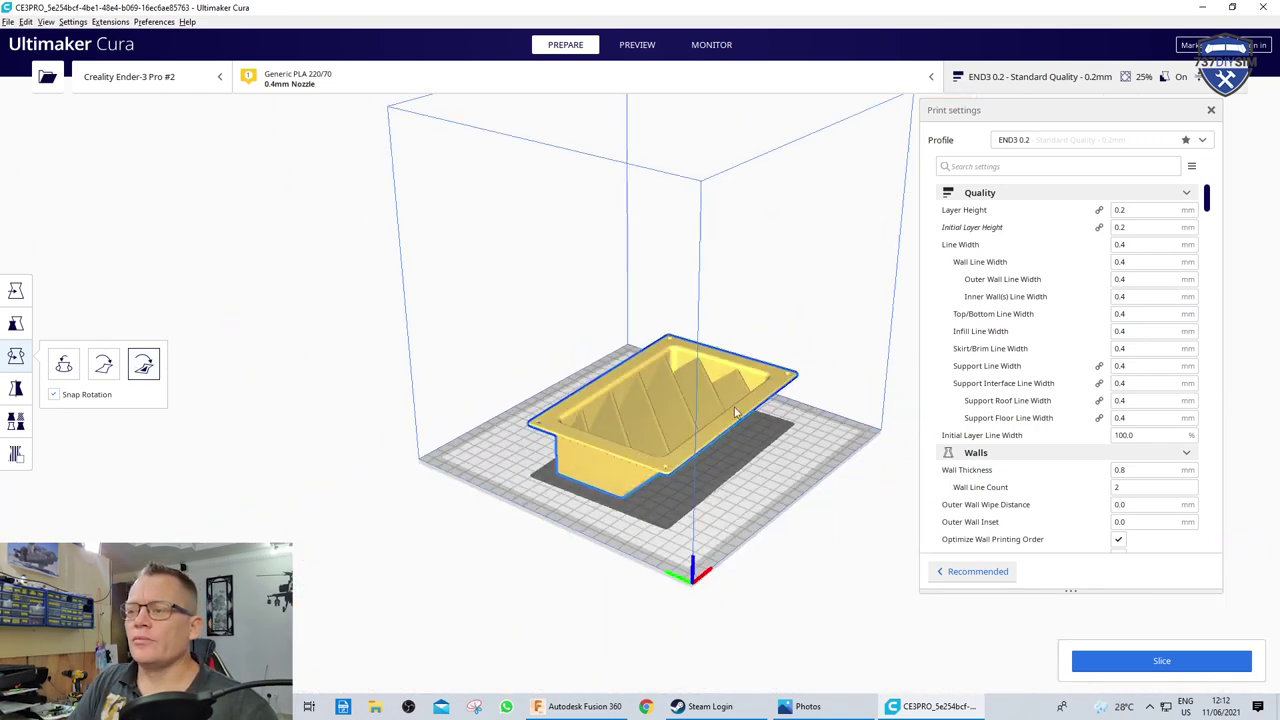
# Slice the vent with the END3 0.2 profile and open the layer preview
pyautogui.moveTo(830, 534); pyautogui.dragTo(668, 558, button='right')
pyautogui.scroll(-5, 1077, 403)
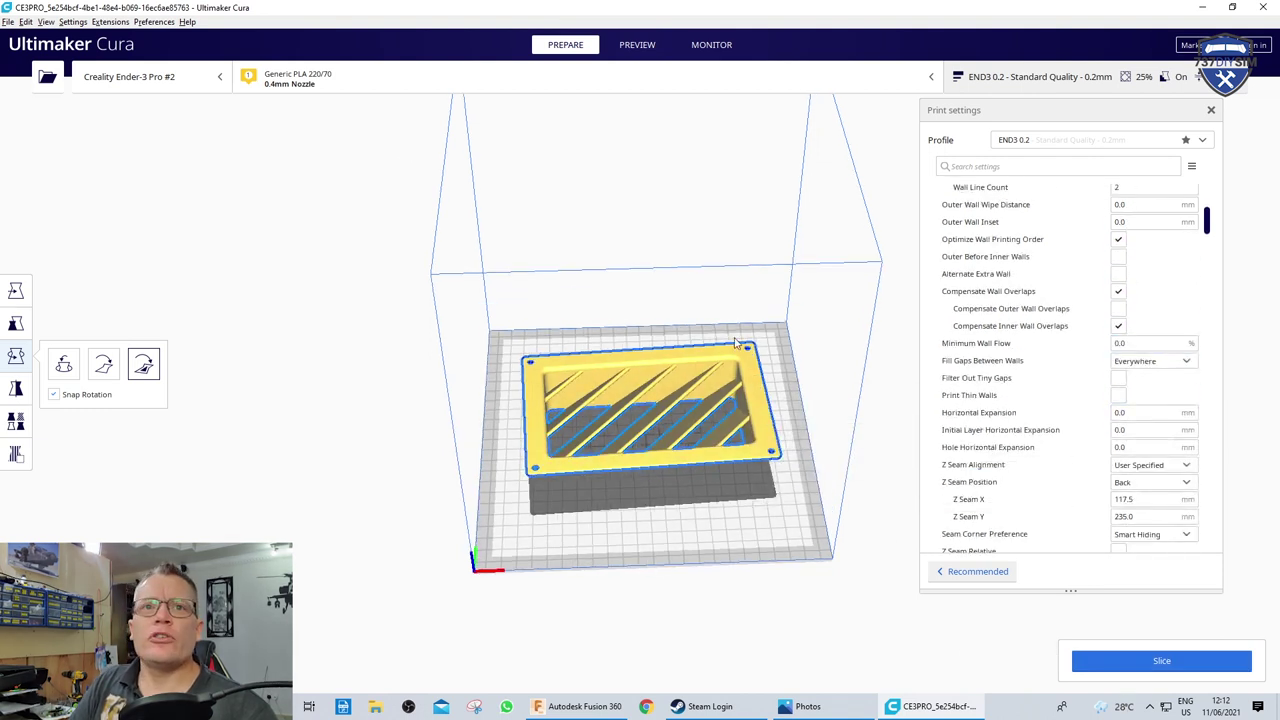
pyautogui.click(1127, 663)
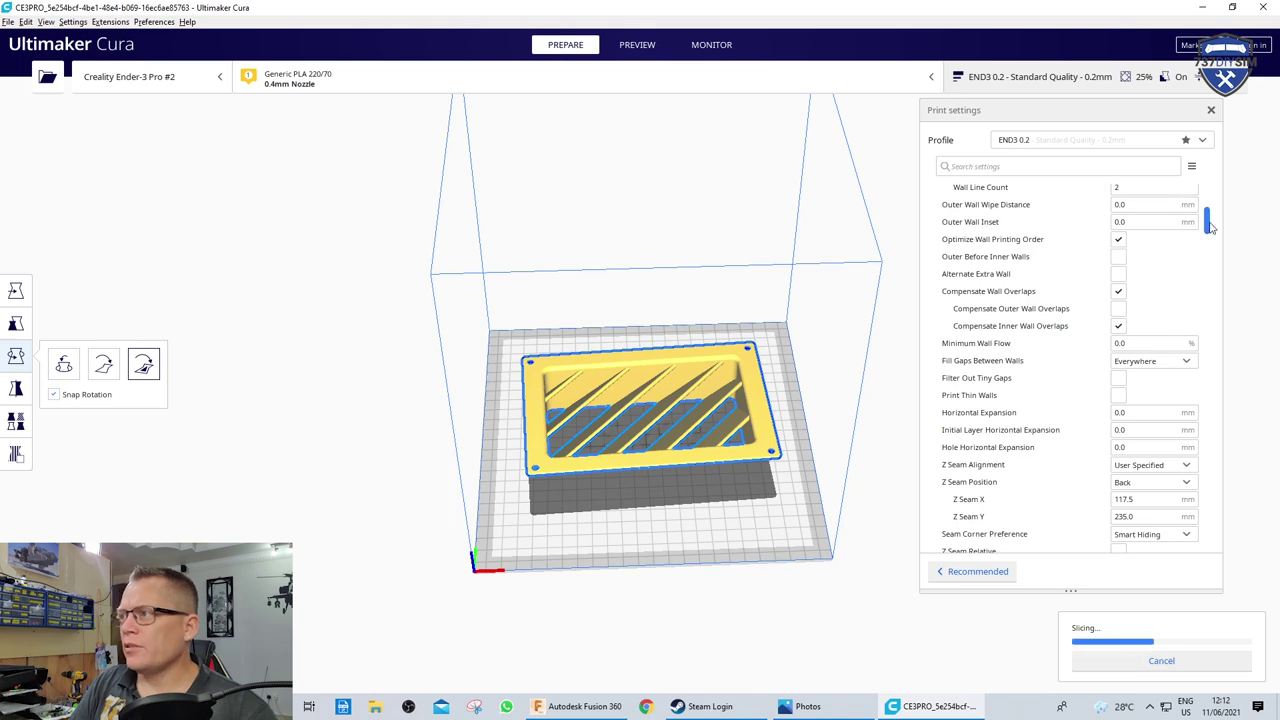
pyautogui.moveTo(1210, 226); pyautogui.dragTo(1215, 272)
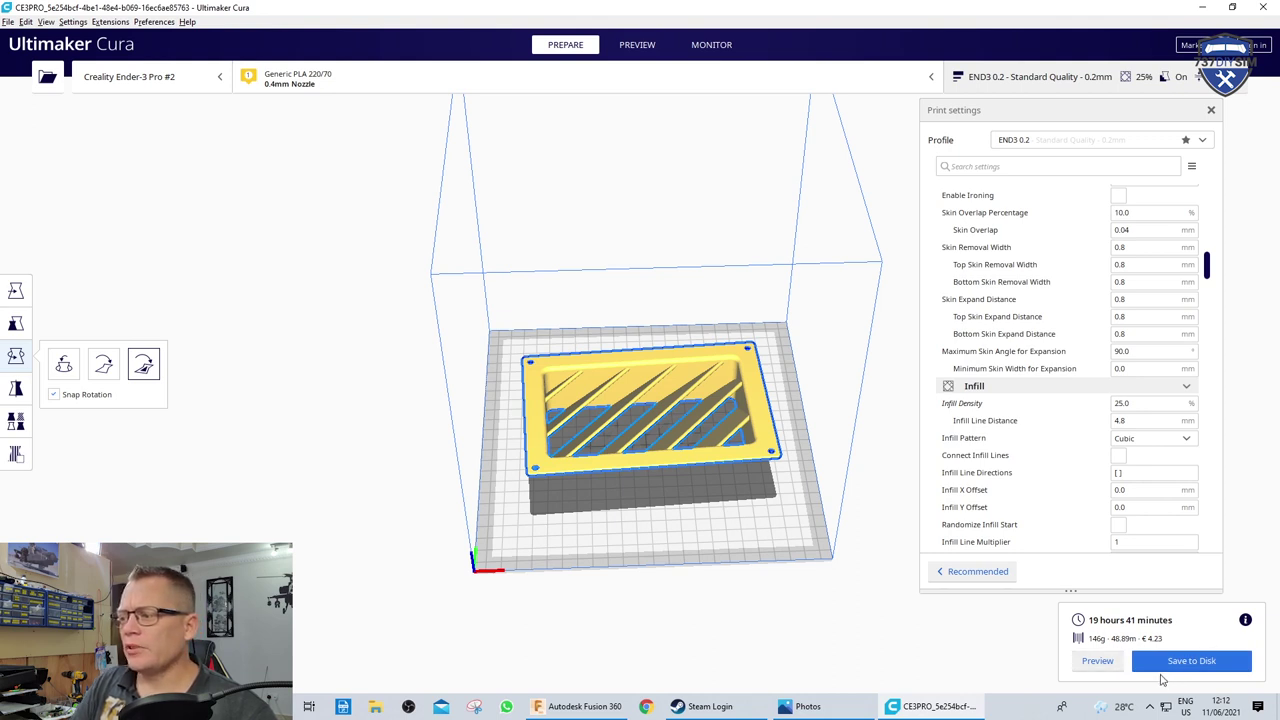
pyautogui.click(1097, 661)
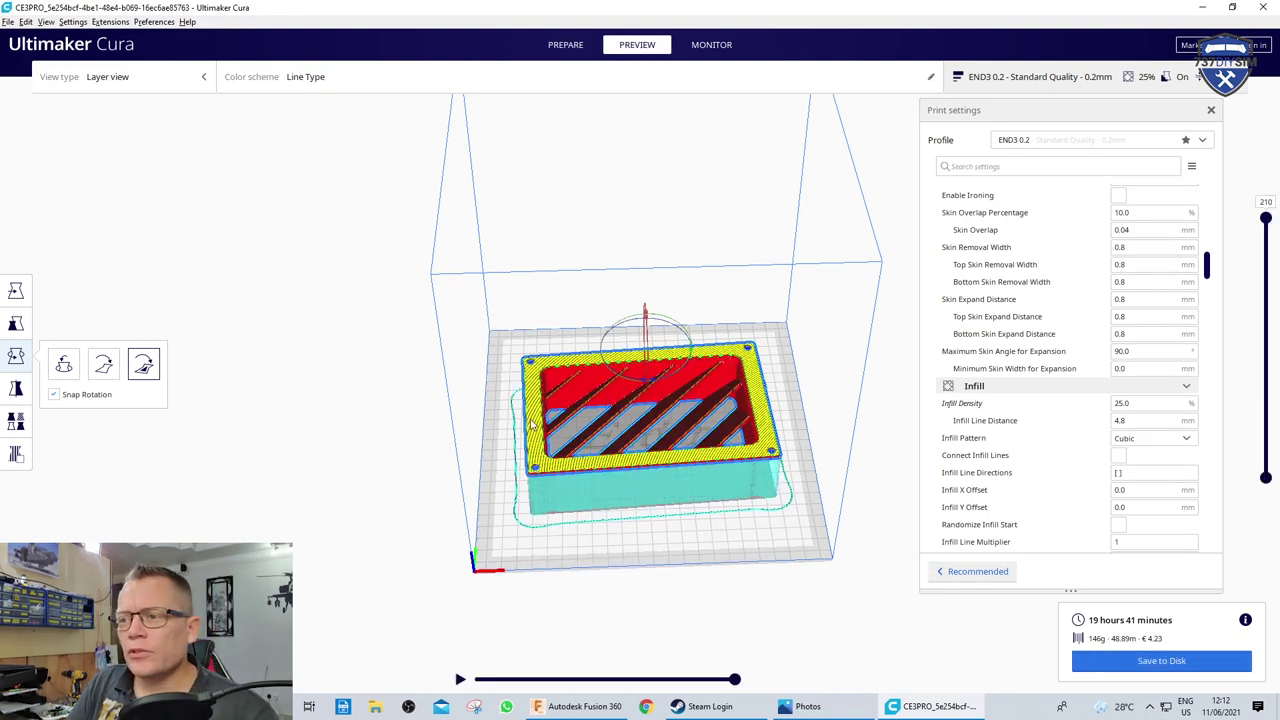
# Inspect the sliced louvres and surrounding supports in the layer preview, lowering the displayed layer to 37
pyautogui.scroll(6, 566, 468)
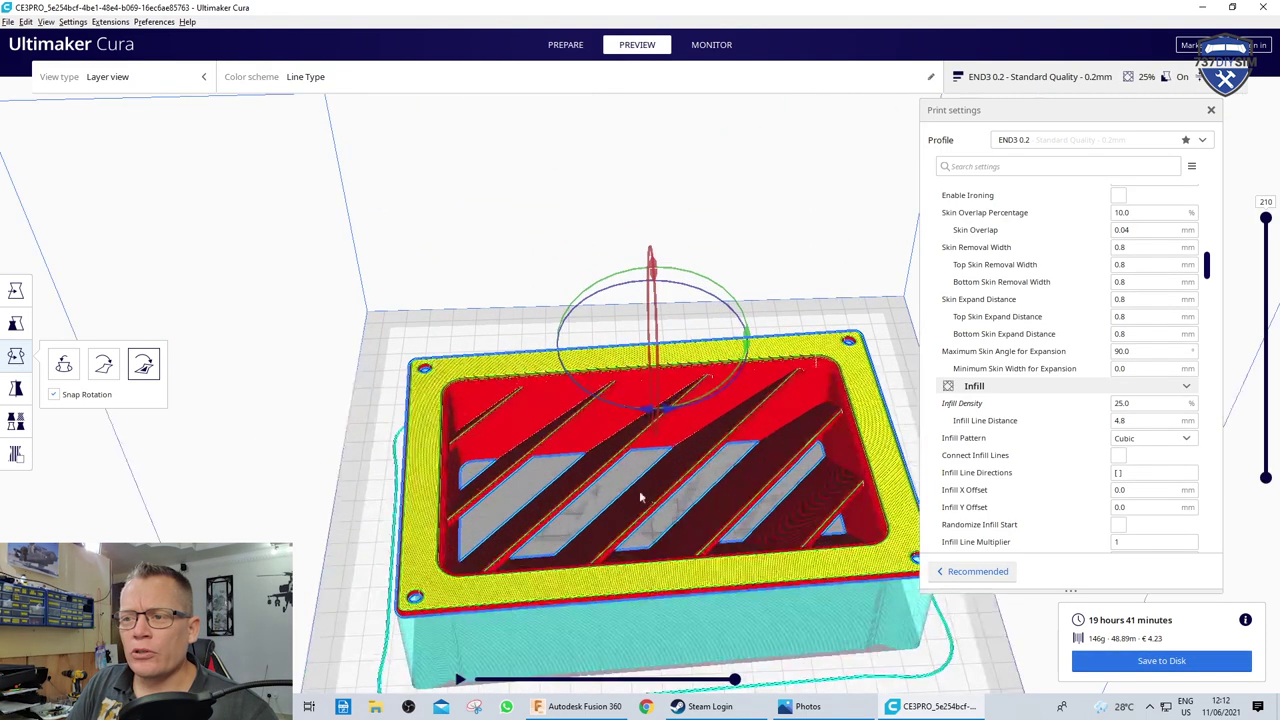
pyautogui.keyDown('shift'); pyautogui.moveTo(769, 492); pyautogui.dragTo(762, 345, button='right'); pyautogui.keyUp('shift')
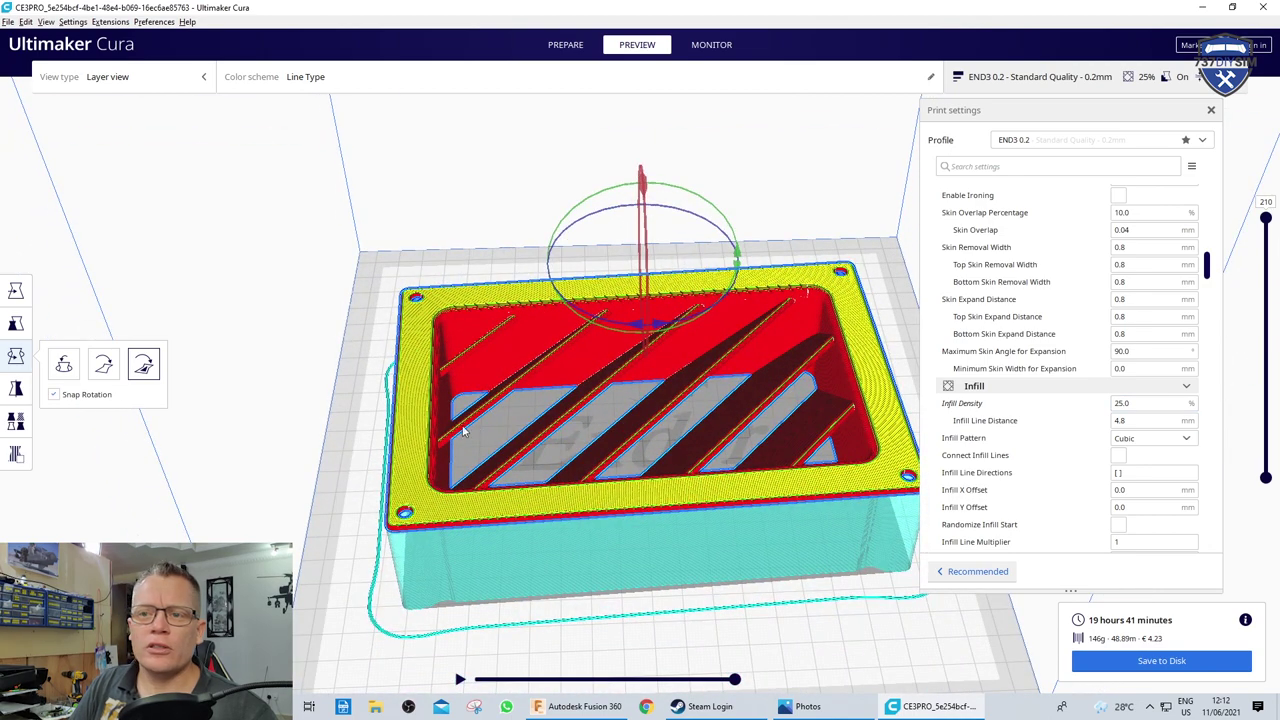
pyautogui.moveTo(659, 449); pyautogui.dragTo(569, 516, button='right')
pyautogui.moveTo(1267, 224); pyautogui.dragTo(1274, 428)
pyautogui.moveTo(759, 420); pyautogui.dragTo(712, 498, button='right')
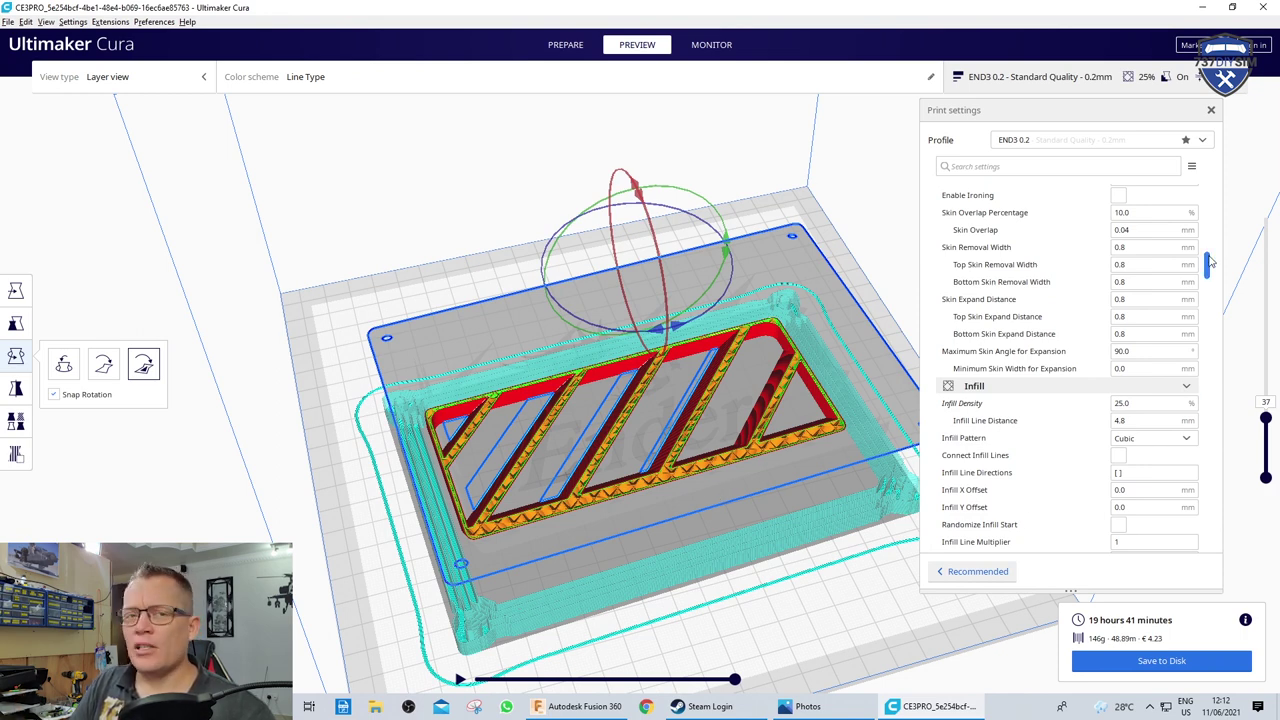
# Examine the conical support and other options at the end of the print settings list
pyautogui.moveTo(1208, 262); pyautogui.dragTo(1199, 543)
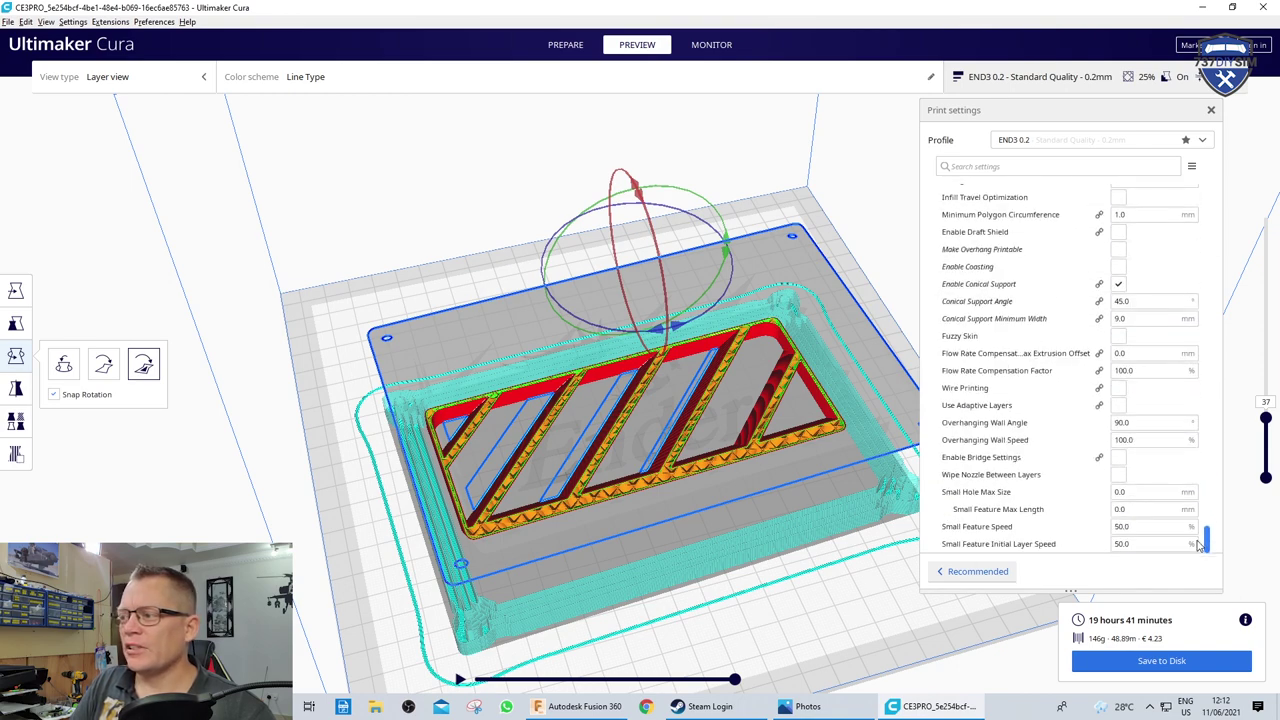
pyautogui.moveTo(1084, 488)
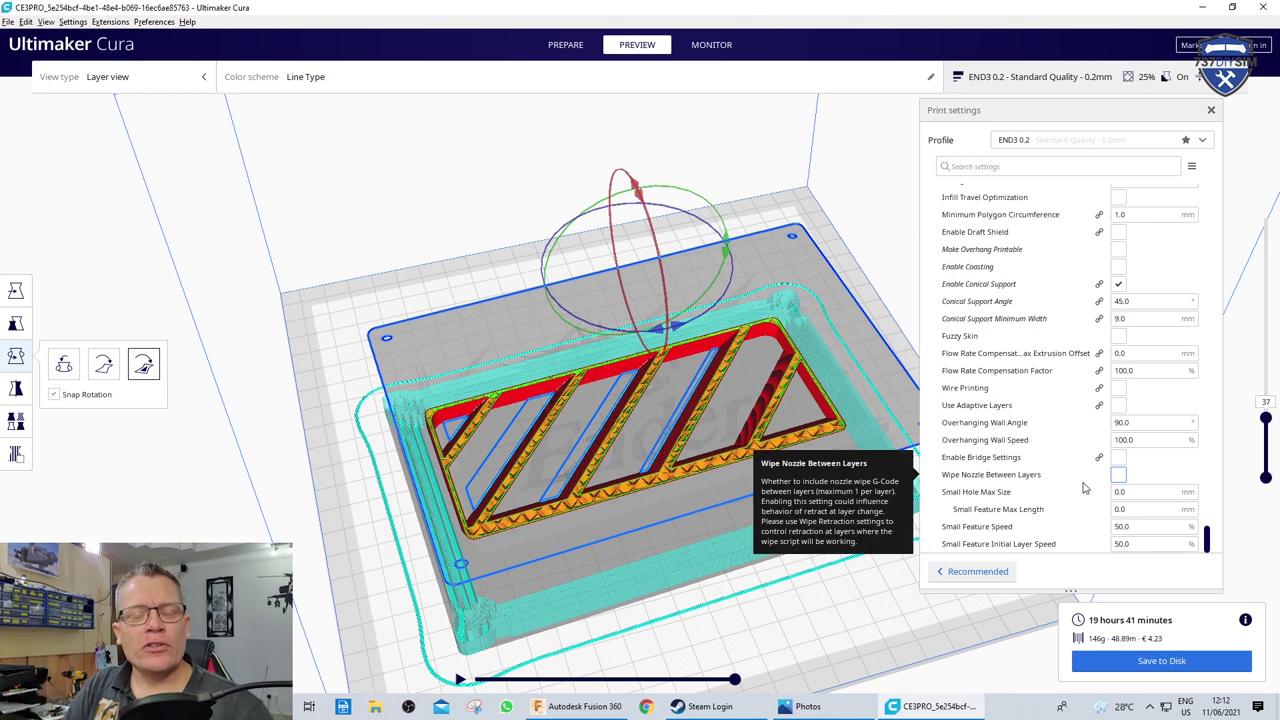
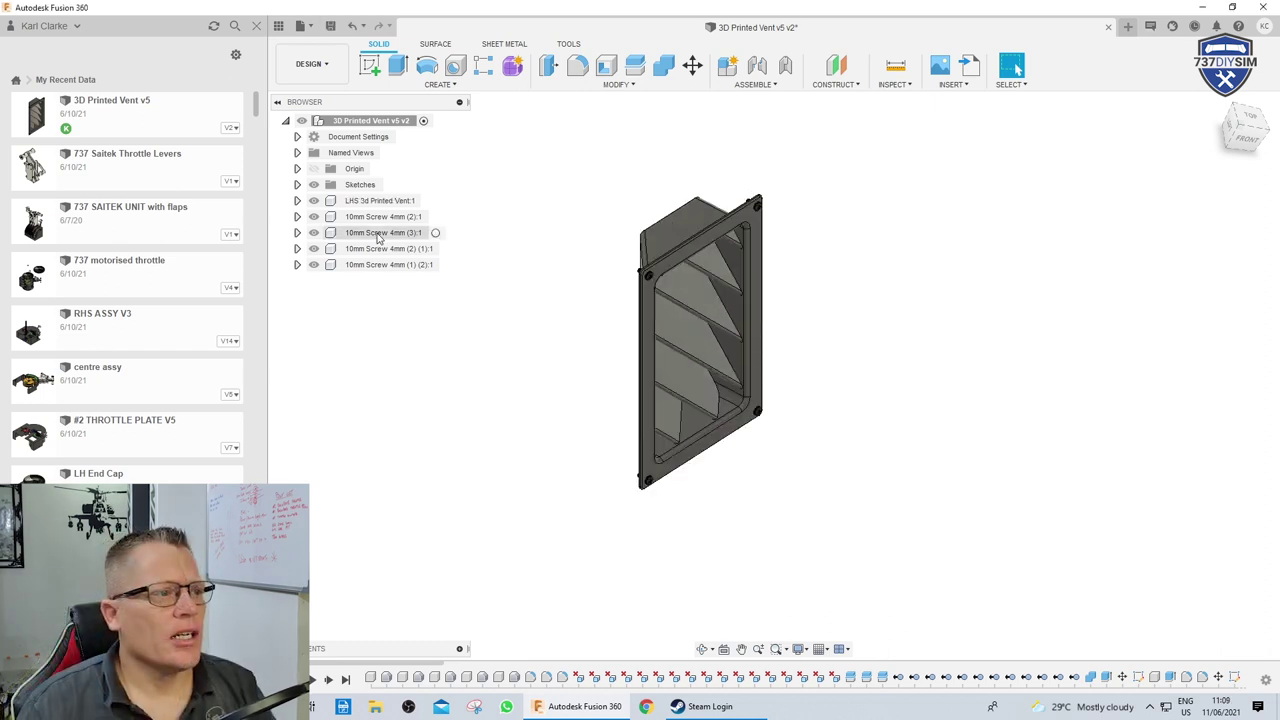
# Nest the four 10mm Screw 4mm components inside the LHS 3d Printed Vent component
pyautogui.click(385, 216)
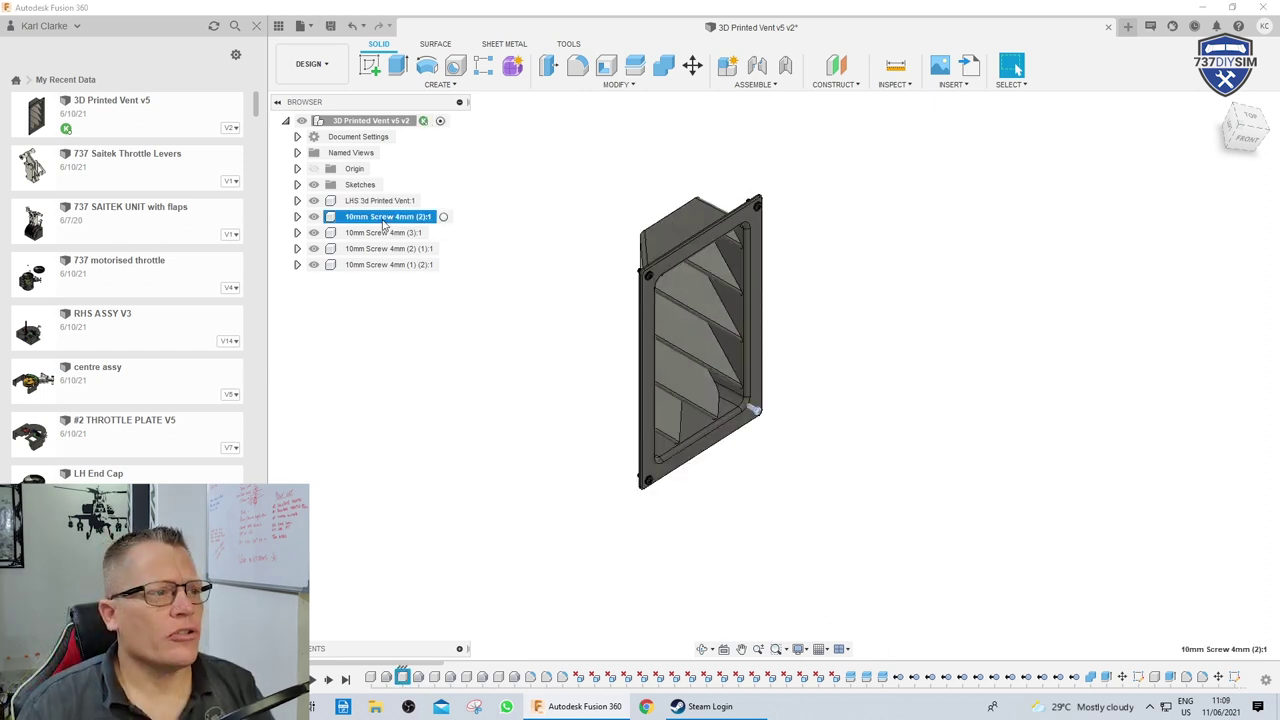
pyautogui.keyDown('shift'); pyautogui.click(383, 264); pyautogui.keyUp('shift')
pyautogui.moveTo(388, 225); pyautogui.dragTo(390, 205)
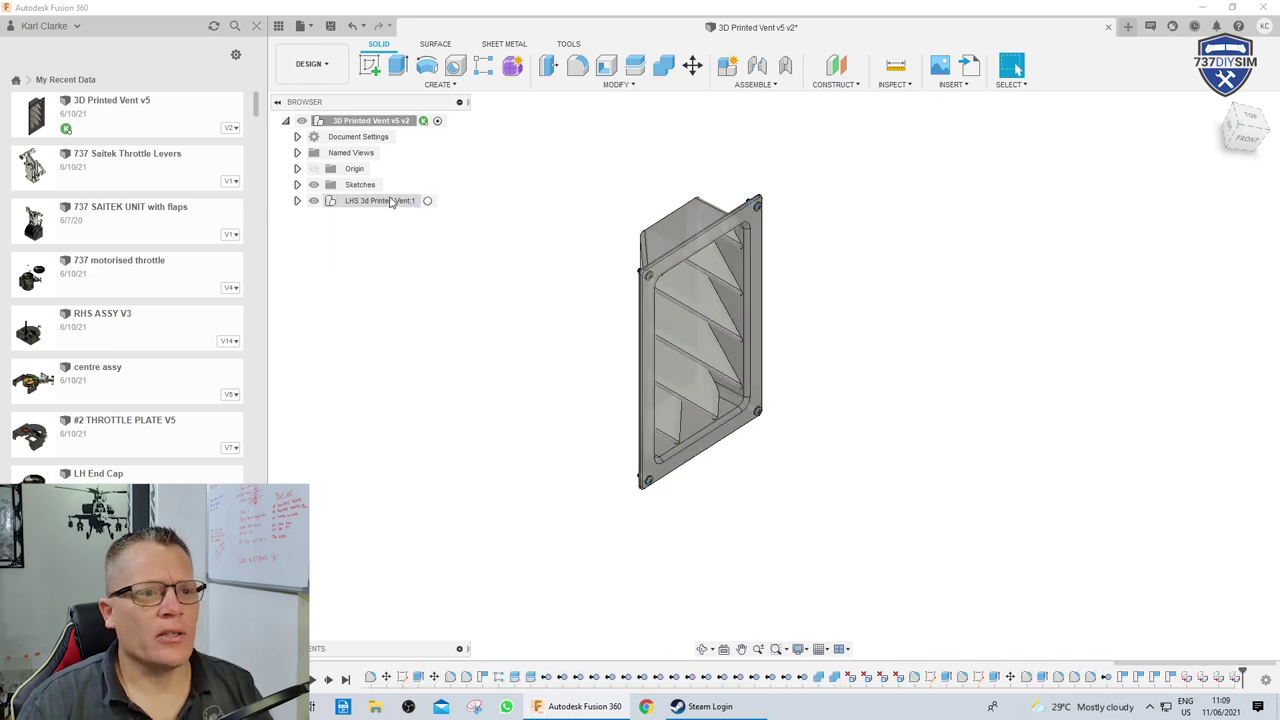
# Mirror the LHS 3d Printed Vent component across the front face of its flange
pyautogui.click(360, 205)
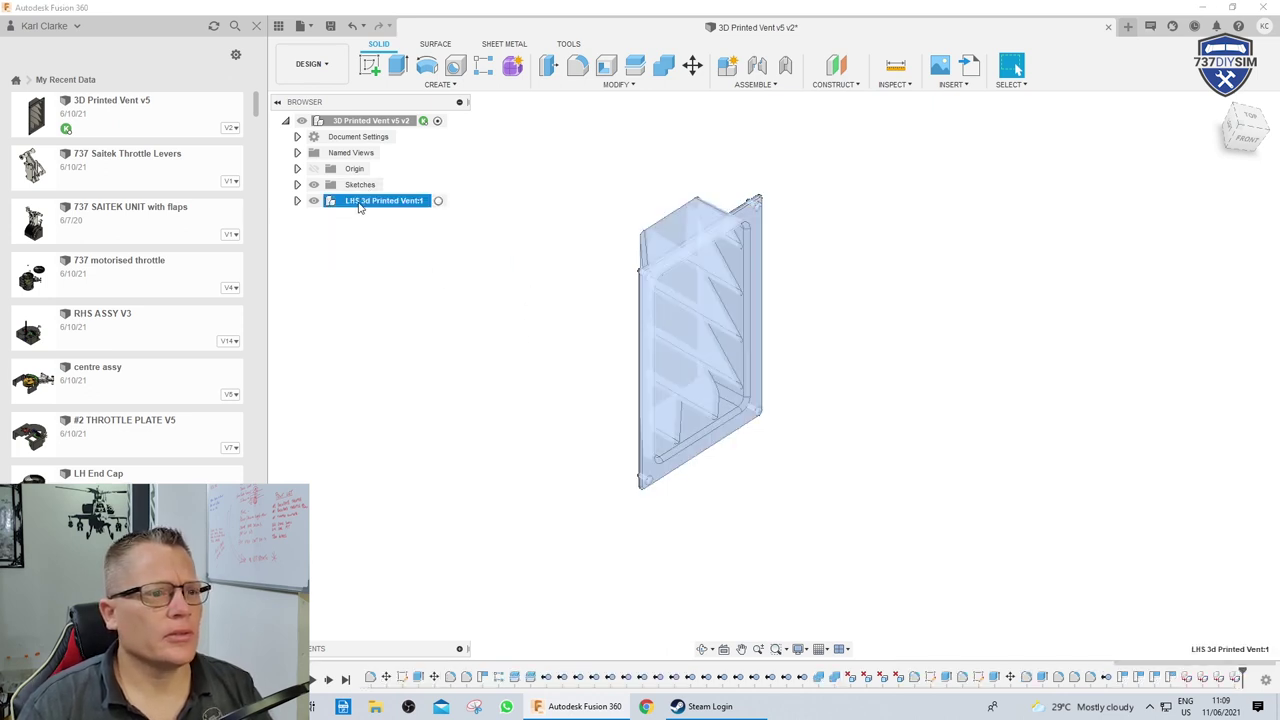
pyautogui.click(441, 85)
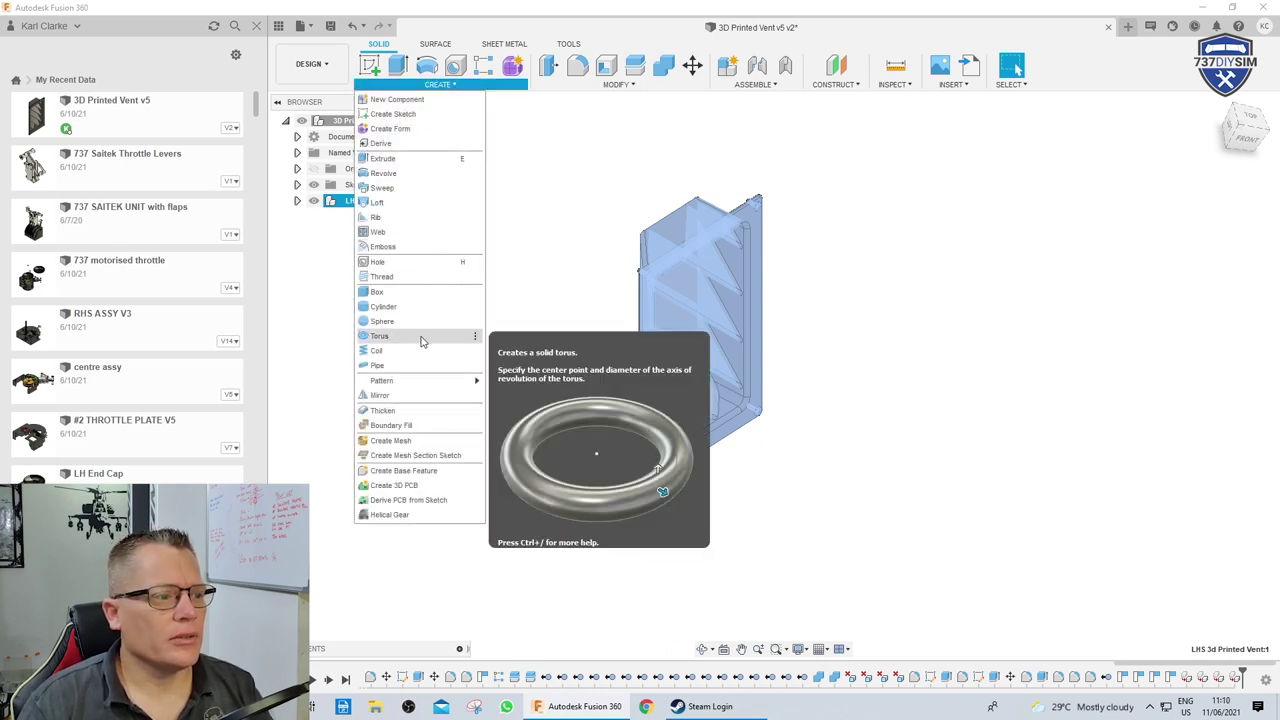
pyautogui.click(416, 397)
pyautogui.scroll(-3, 943, 433)
pyautogui.moveTo(946, 440); pyautogui.dragTo(743, 390, button='middle')
pyautogui.click(1176, 246)
pyautogui.click(1186, 240)
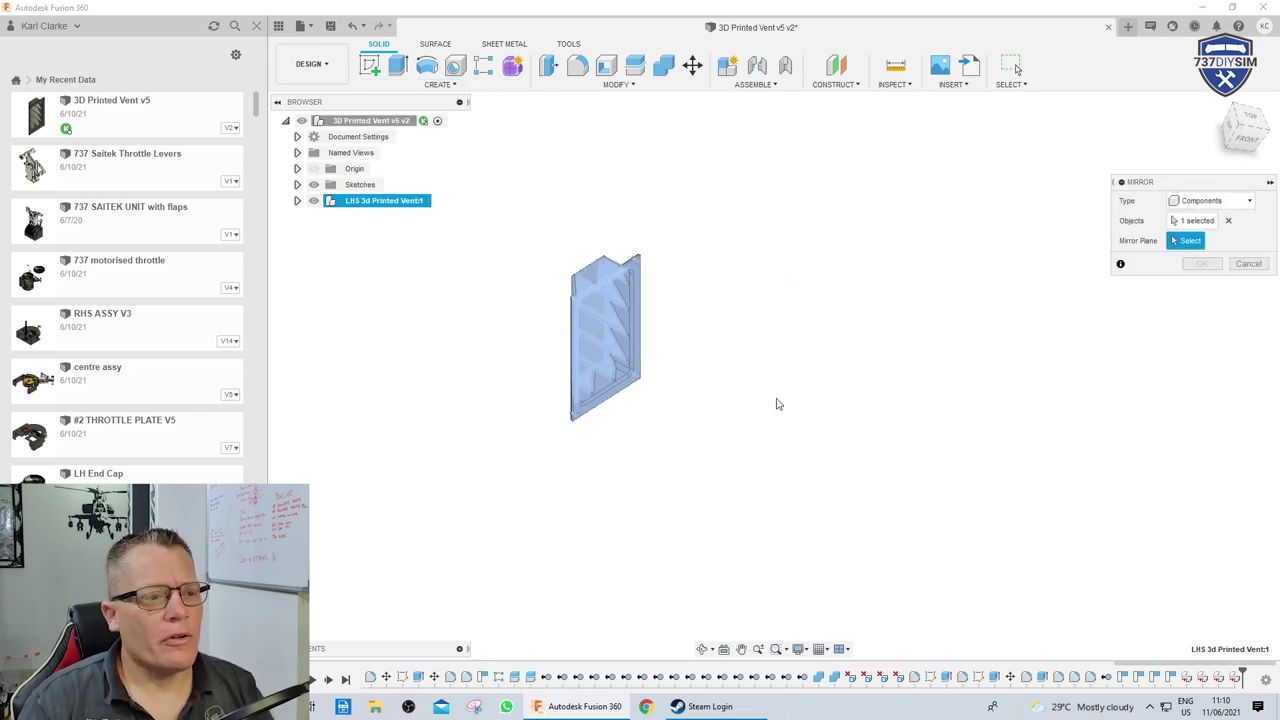
pyautogui.scroll(5, 515, 341)
pyautogui.click(782, 349)
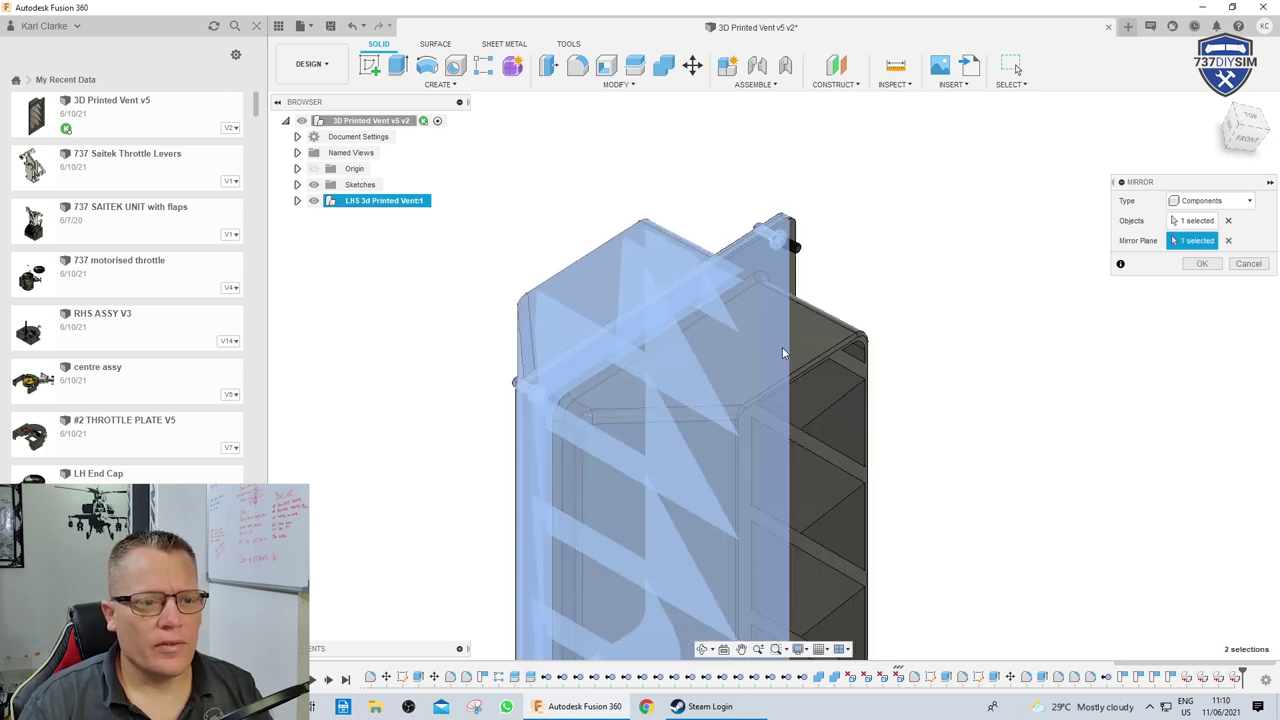
pyautogui.scroll(-5, 776, 362)
pyautogui.moveTo(780, 429); pyautogui.dragTo(752, 361, button='middle')
pyautogui.scroll(-1, 752, 361)
pyautogui.click(1203, 264)
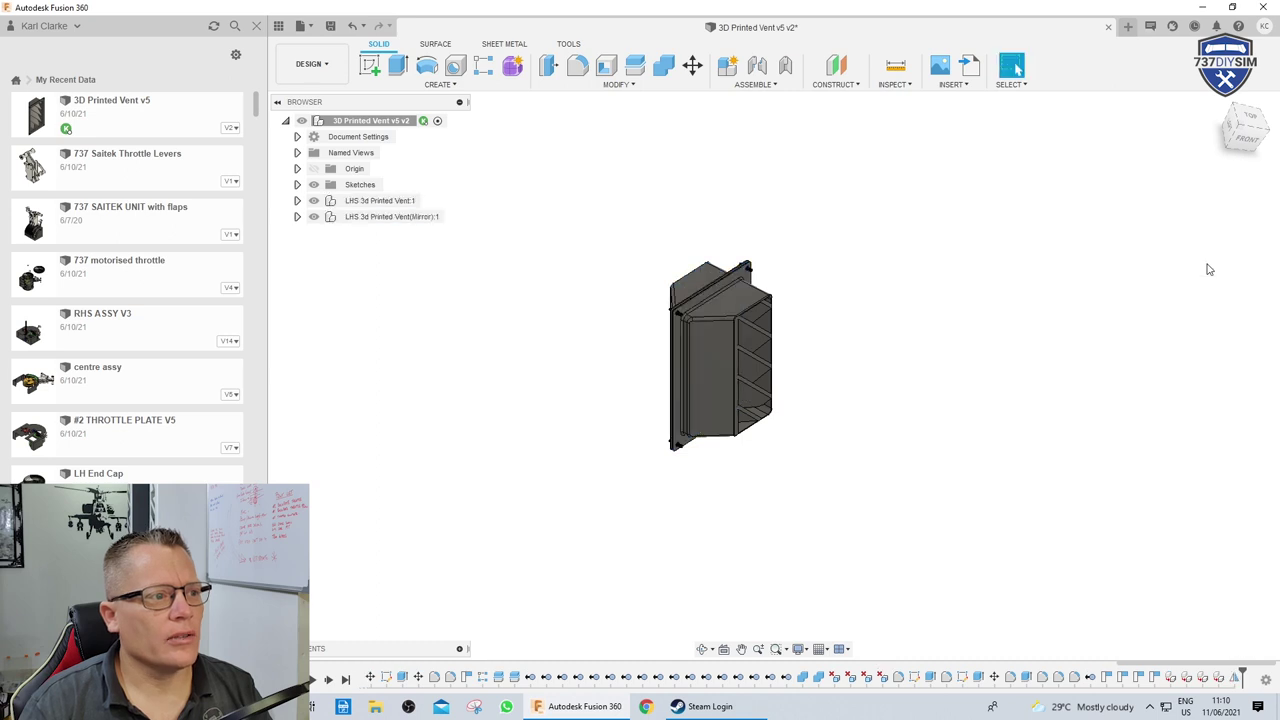
# Rename the mirrored component as RHS 3d Printed Vent
pyautogui.click(349, 216)
pyautogui.doubleClick(349, 216)
pyautogui.click(349, 216)
pyautogui.press('BackSpace')
pyautogui.write('R')
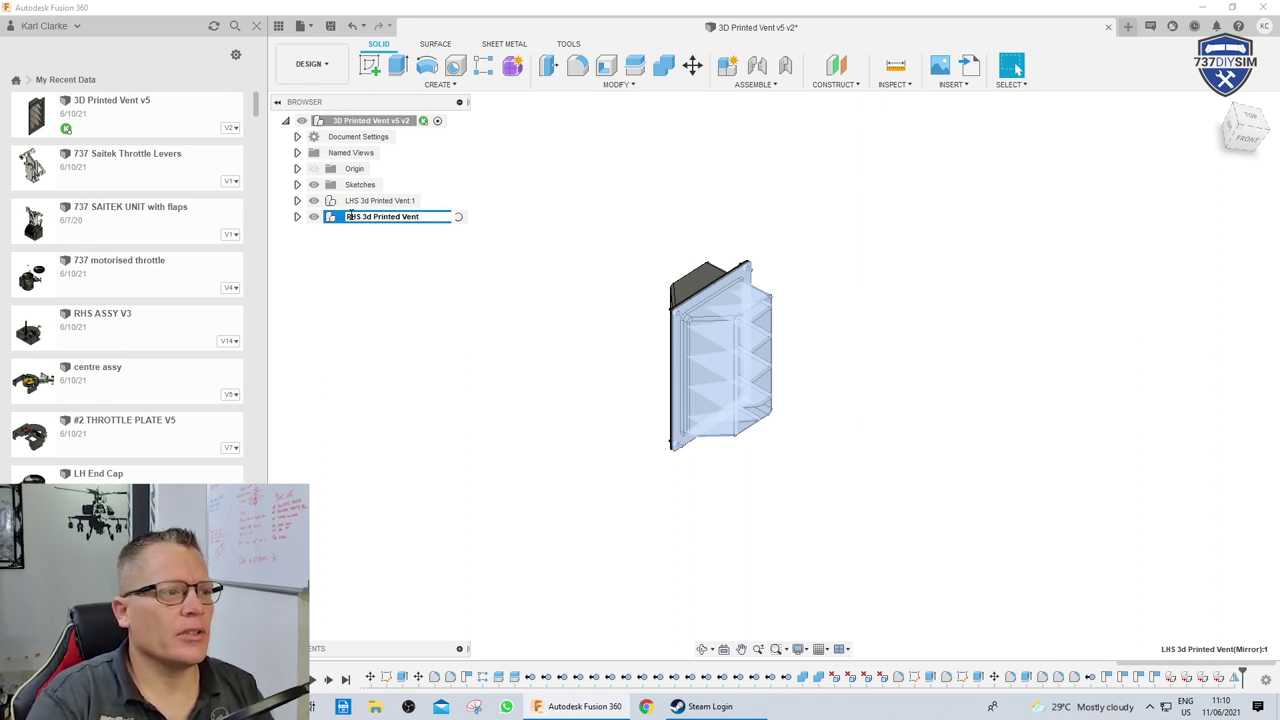
pyautogui.press('Return')
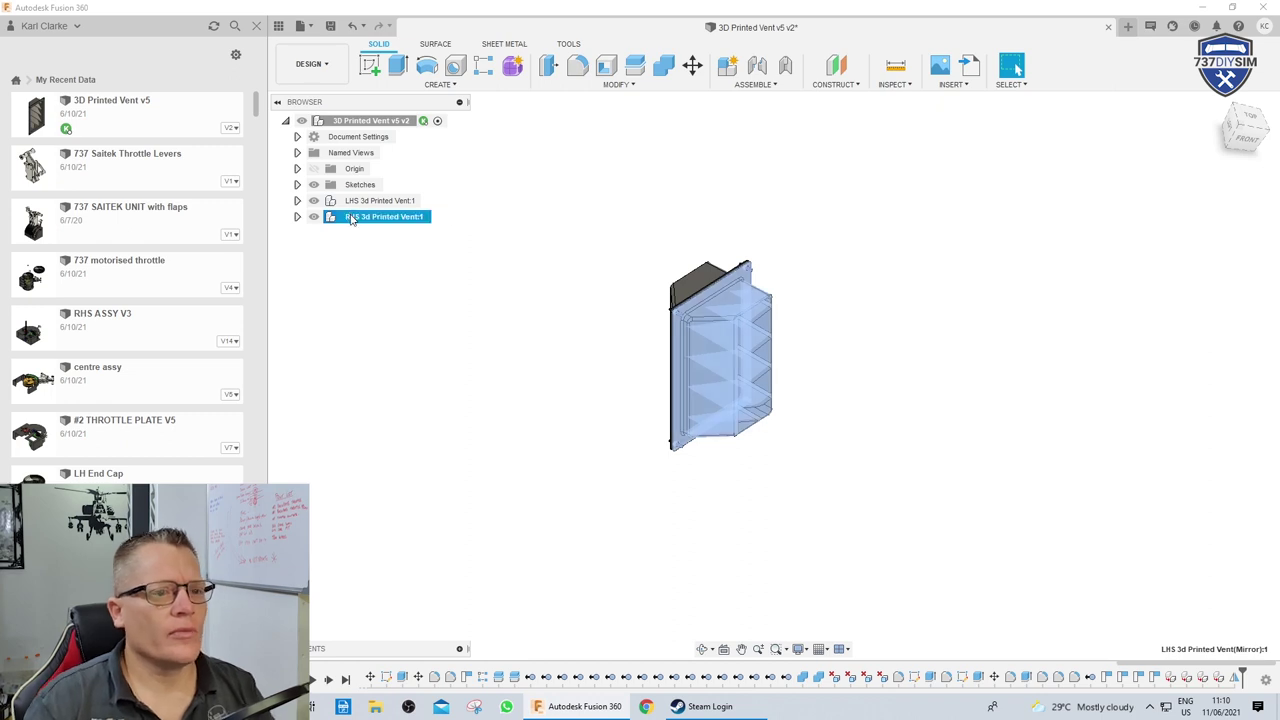
# Move the RHS vent clear of the LHS vent so both stand side by side with their flanges facing forward
pyautogui.press('m')
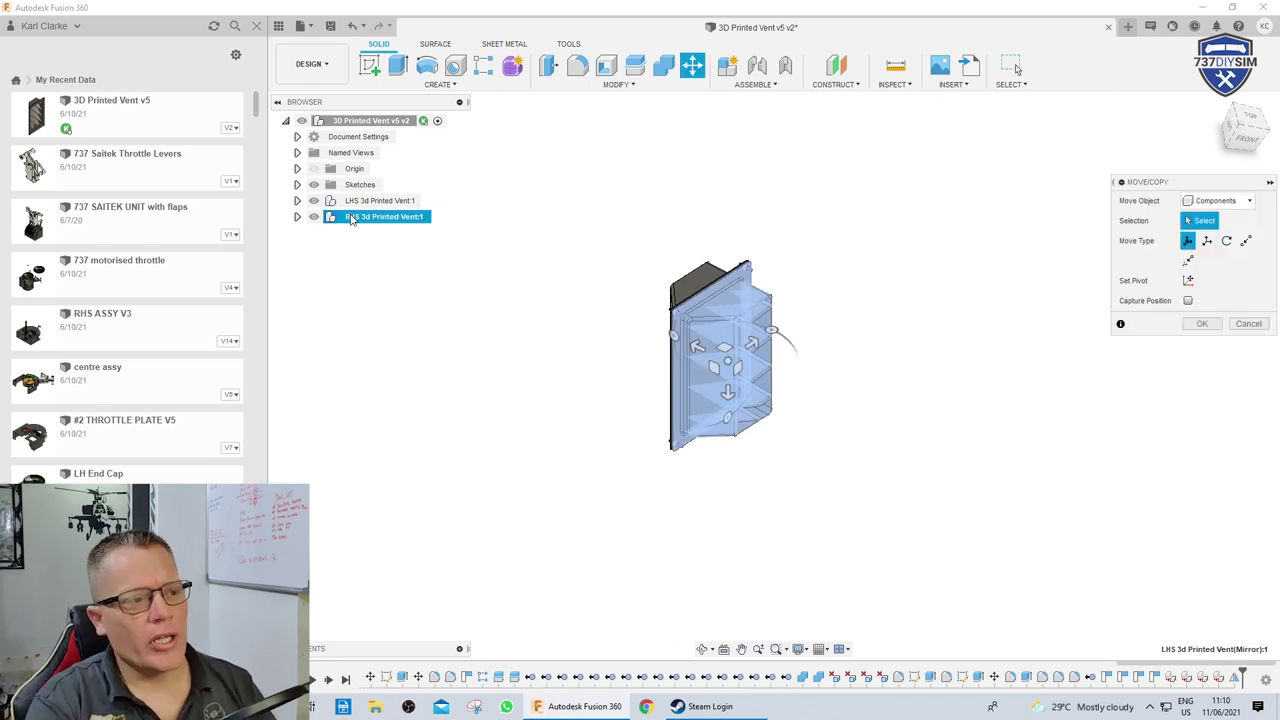
pyautogui.moveTo(693, 345); pyautogui.dragTo(836, 411)
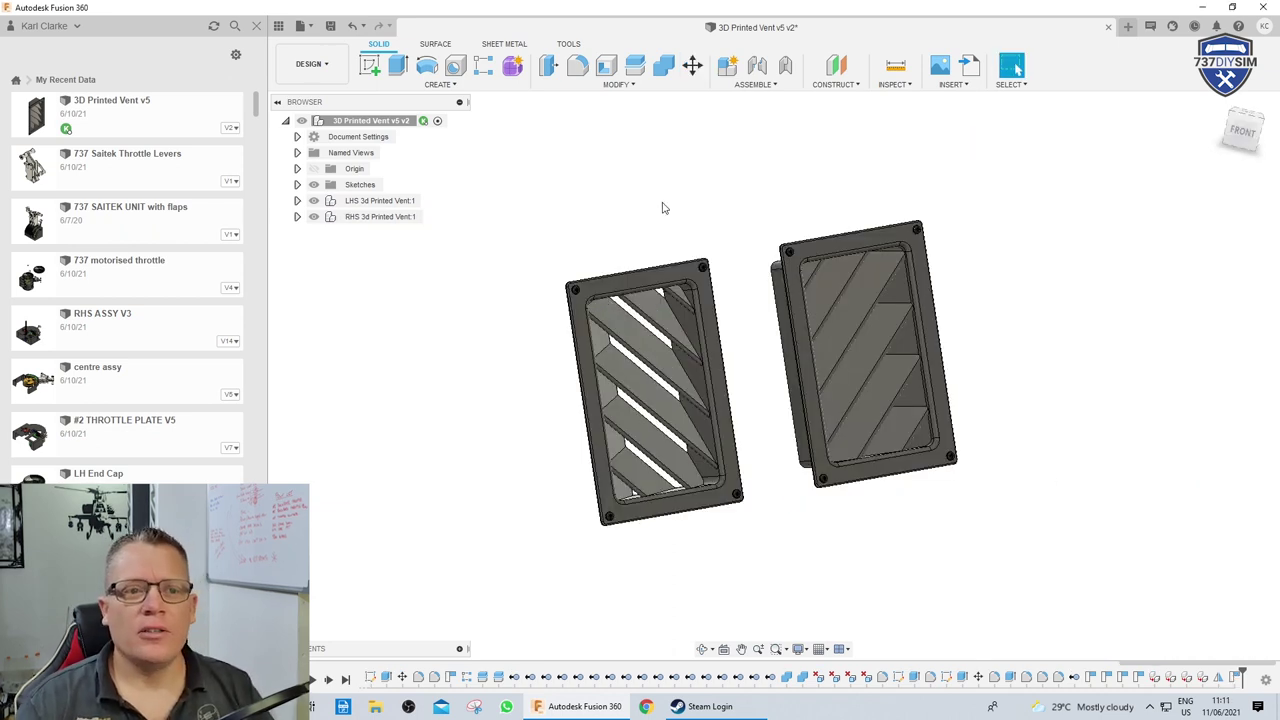
pyautogui.scroll(-2, 759, 413)
pyautogui.keyDown('shift'); pyautogui.moveTo(795, 455); pyautogui.dragTo(752, 445, button='middle'); pyautogui.keyUp('shift')
# Switch to the Render workspace and frame both vents from the front at a slight angle
pyautogui.click(310, 63)
pyautogui.click(338, 145)
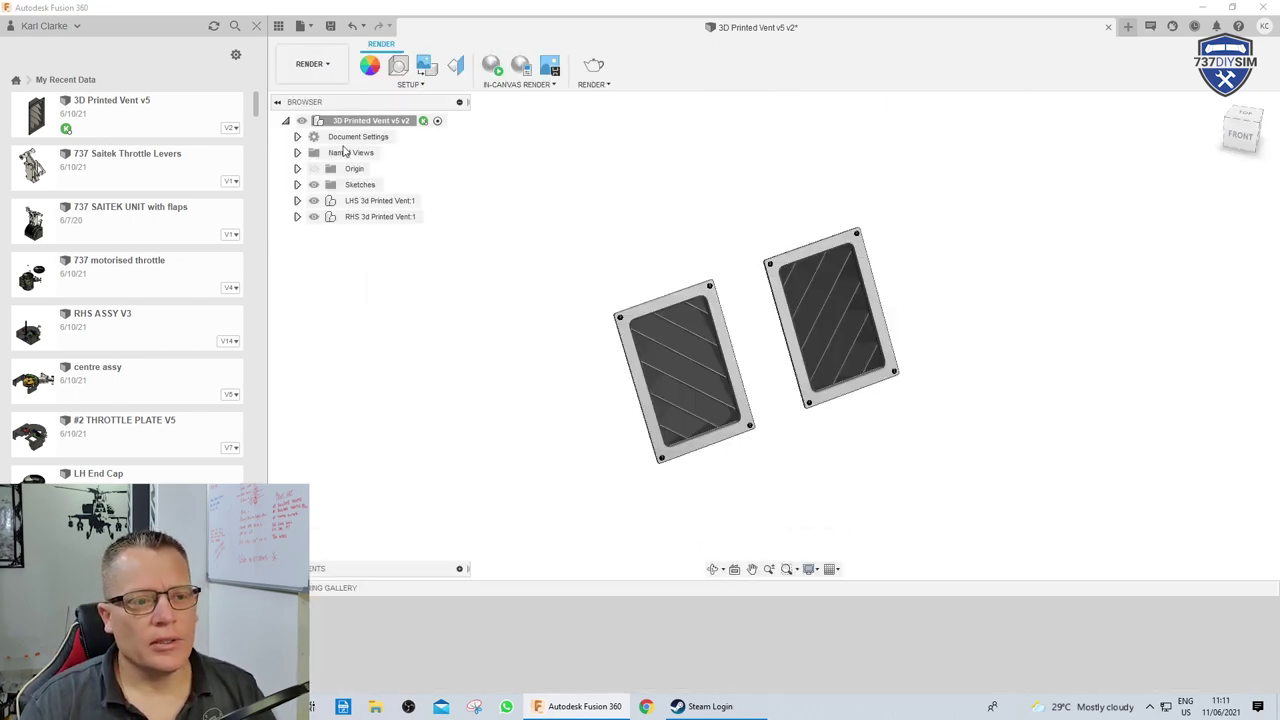
pyautogui.keyDown('shift'); pyautogui.moveTo(716, 403); pyautogui.dragTo(785, 444, button='middle'); pyautogui.keyUp('shift')
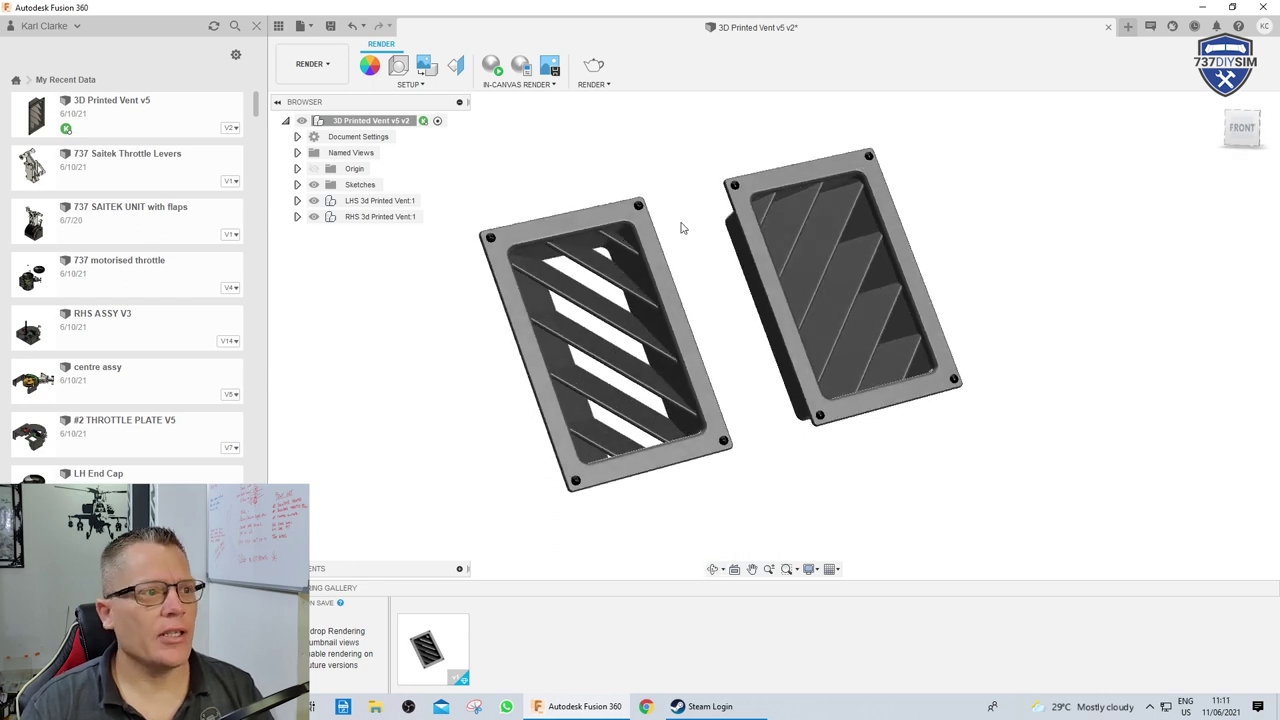
# Render both vents with the local renderer at the 4:3 Presentation aspect ratio and Excellent quality of 100
pyautogui.click(593, 64)
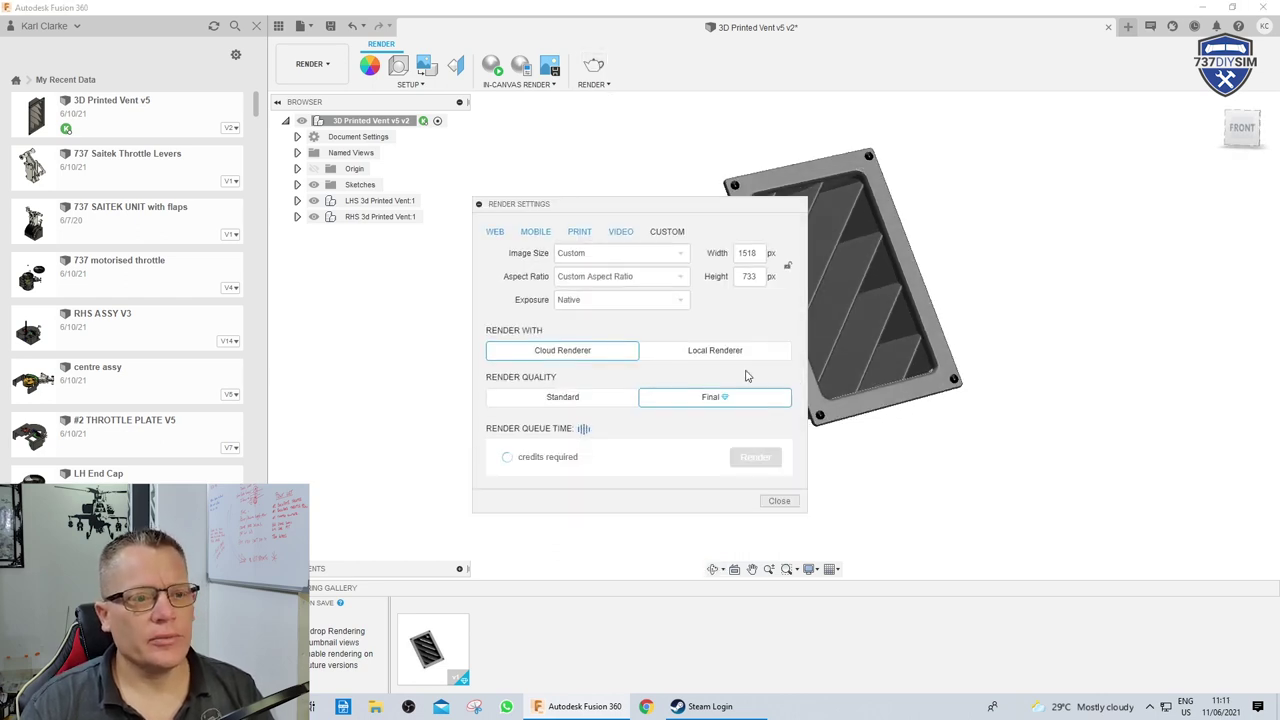
pyautogui.click(740, 352)
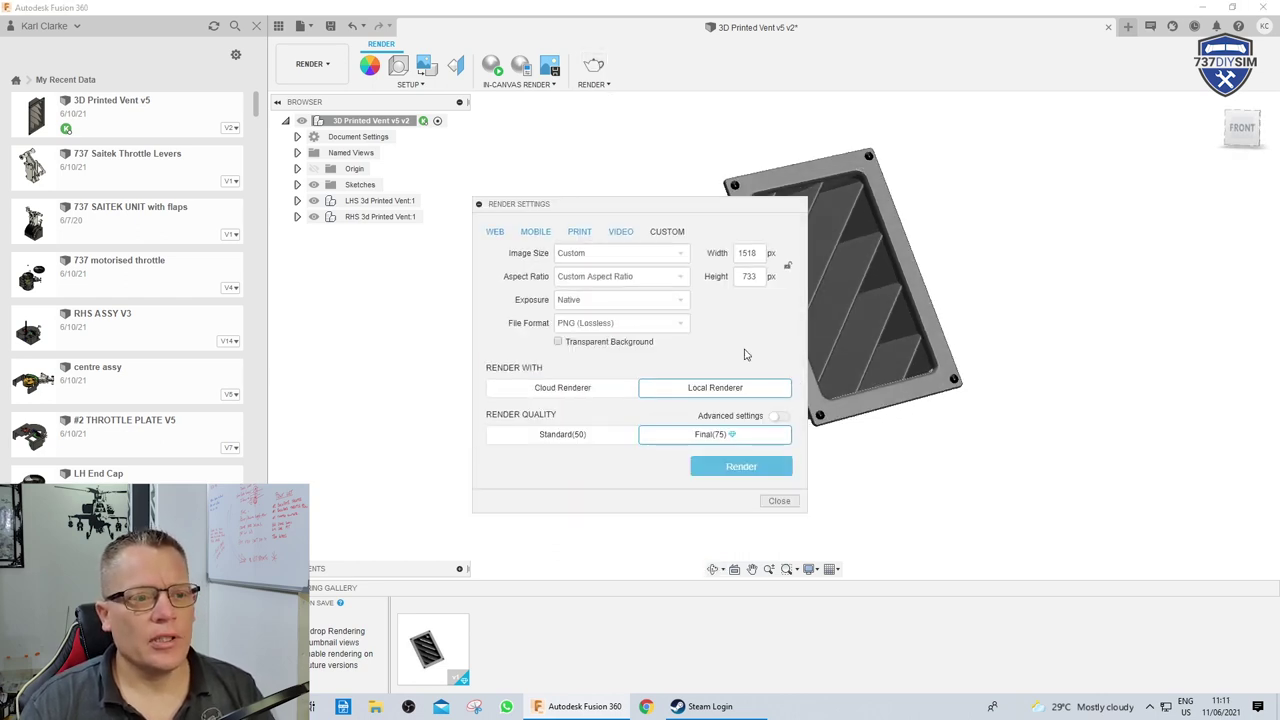
pyautogui.click(685, 278)
pyautogui.click(680, 310)
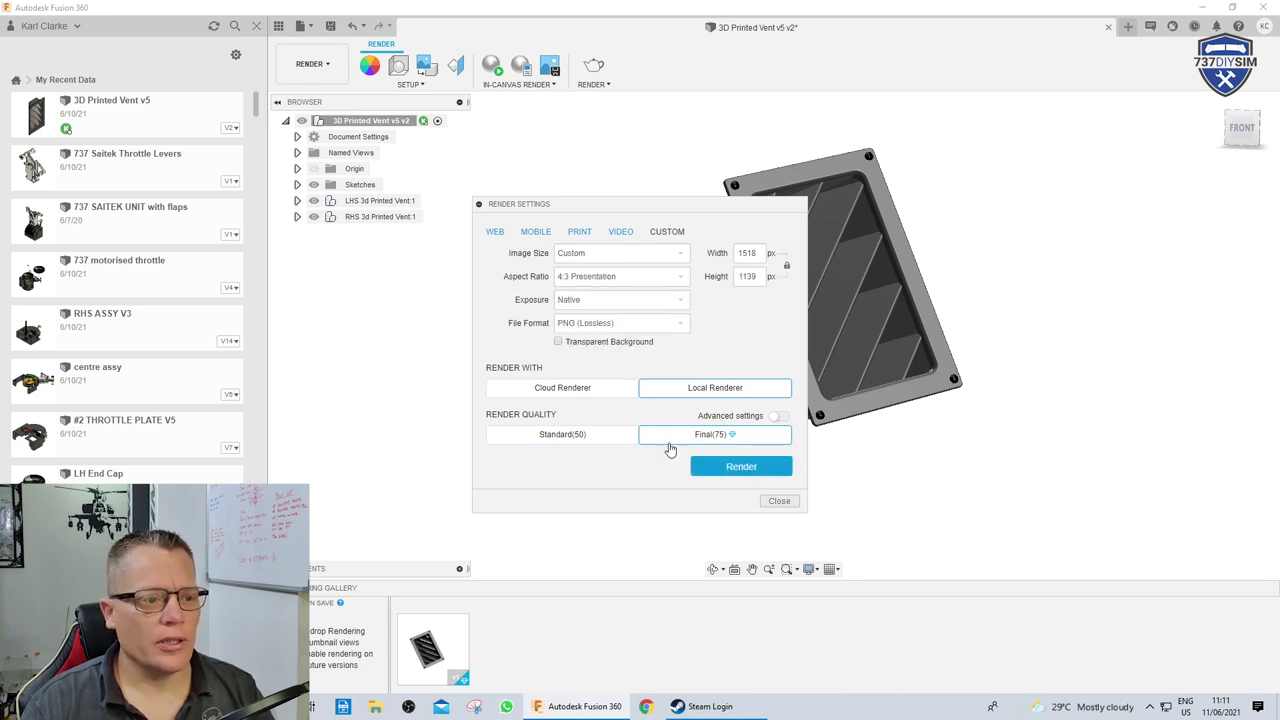
pyautogui.click(779, 418)
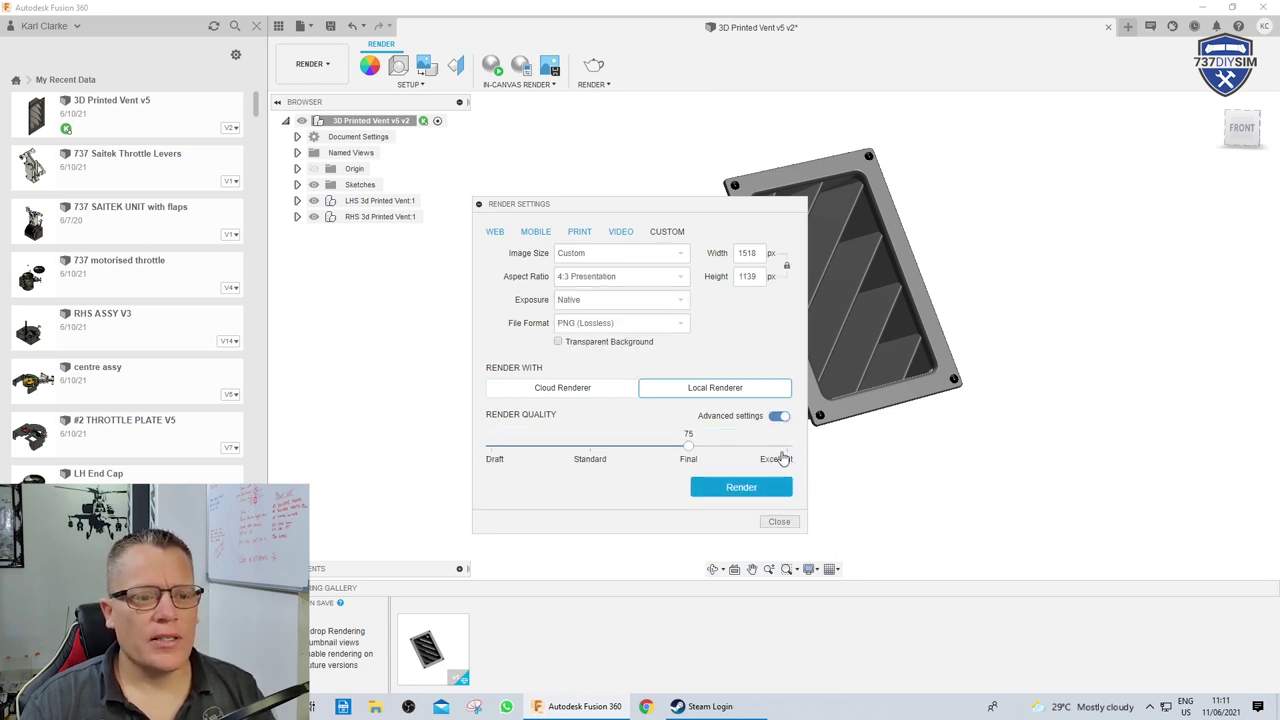
pyautogui.click(787, 449)
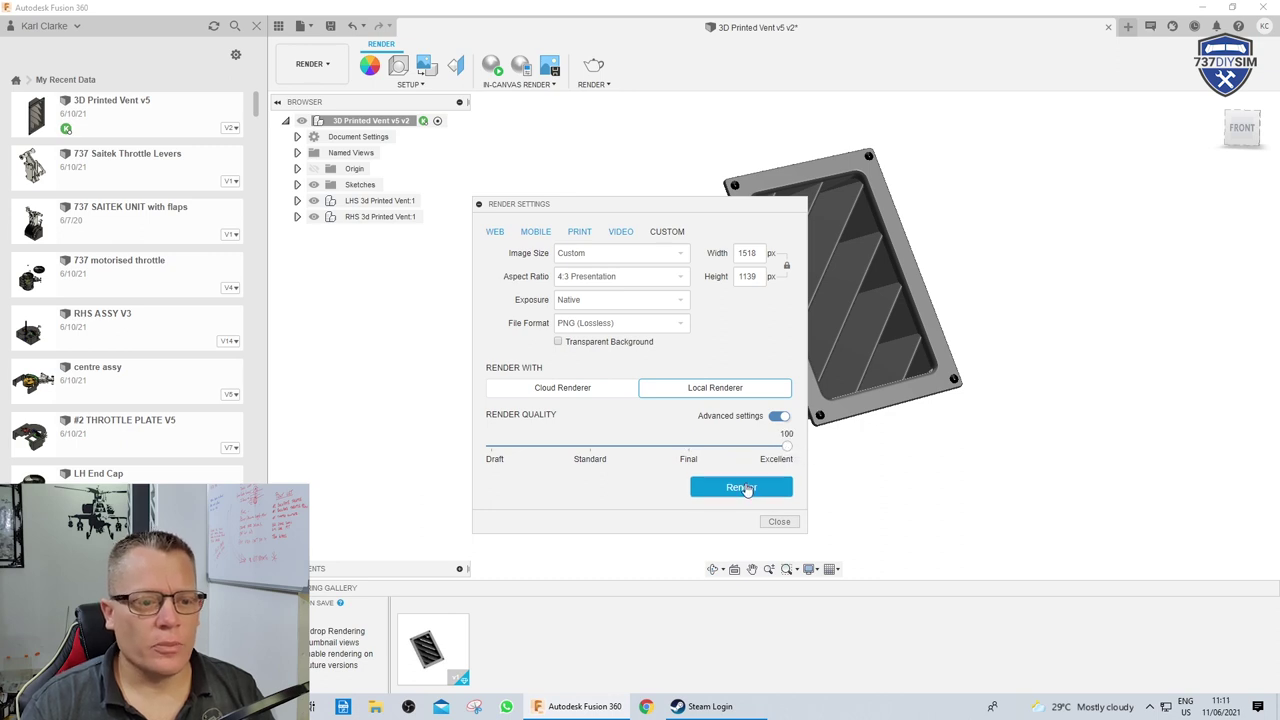
pyautogui.click(741, 487)
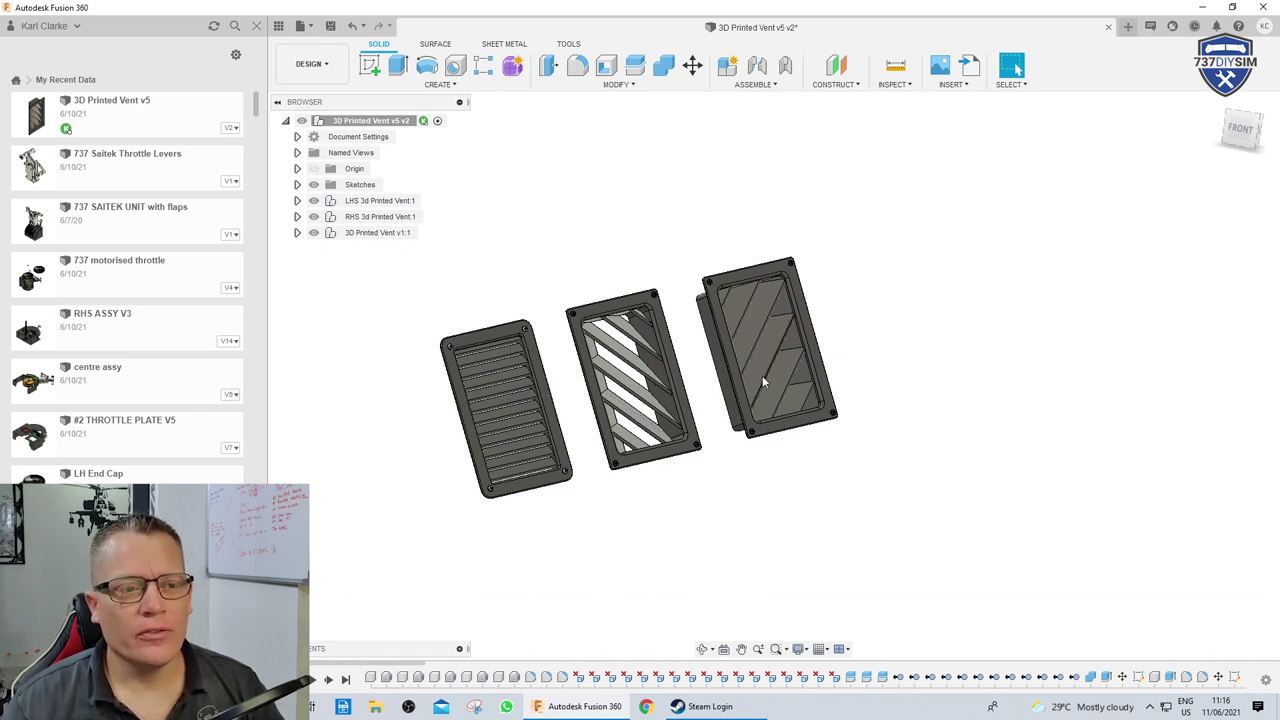
# Locate the middle vent's body in the component tree, starting from its flange face
pyautogui.keyDown('shift'); pyautogui.moveTo(726, 410); pyautogui.dragTo(686, 561, button='middle'); pyautogui.keyUp('shift')
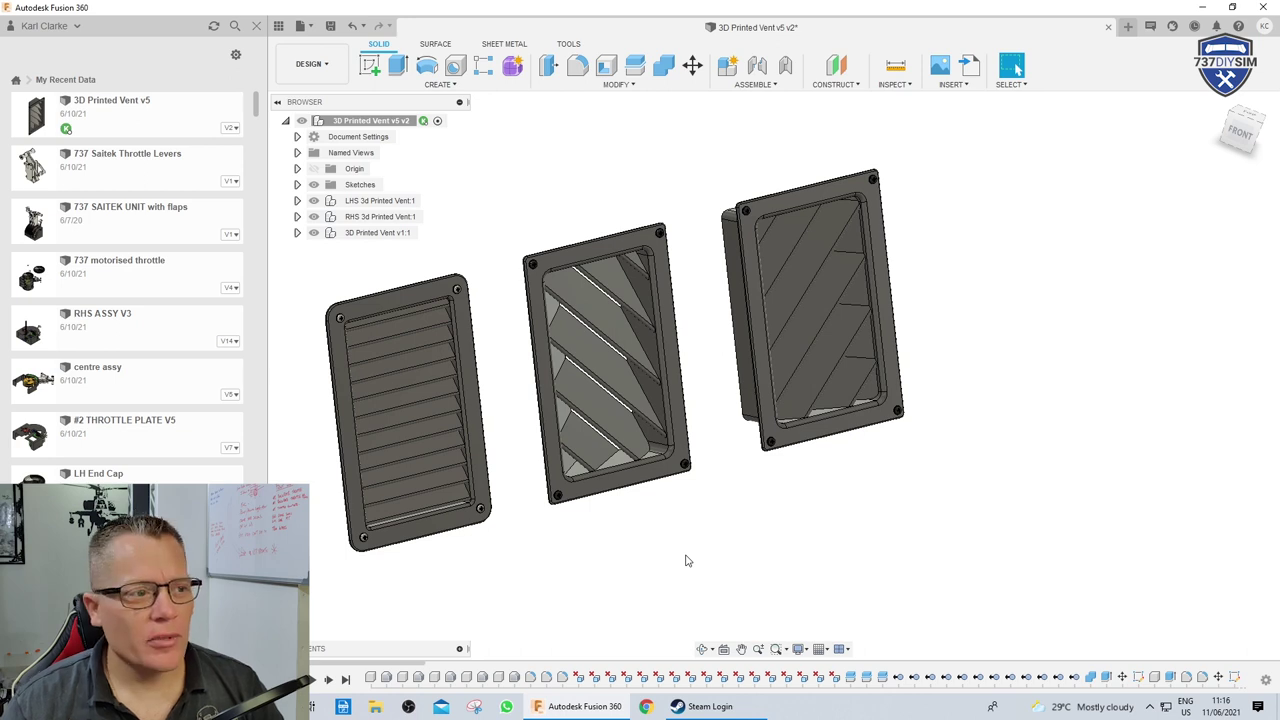
pyautogui.scroll(-3, 843, 528)
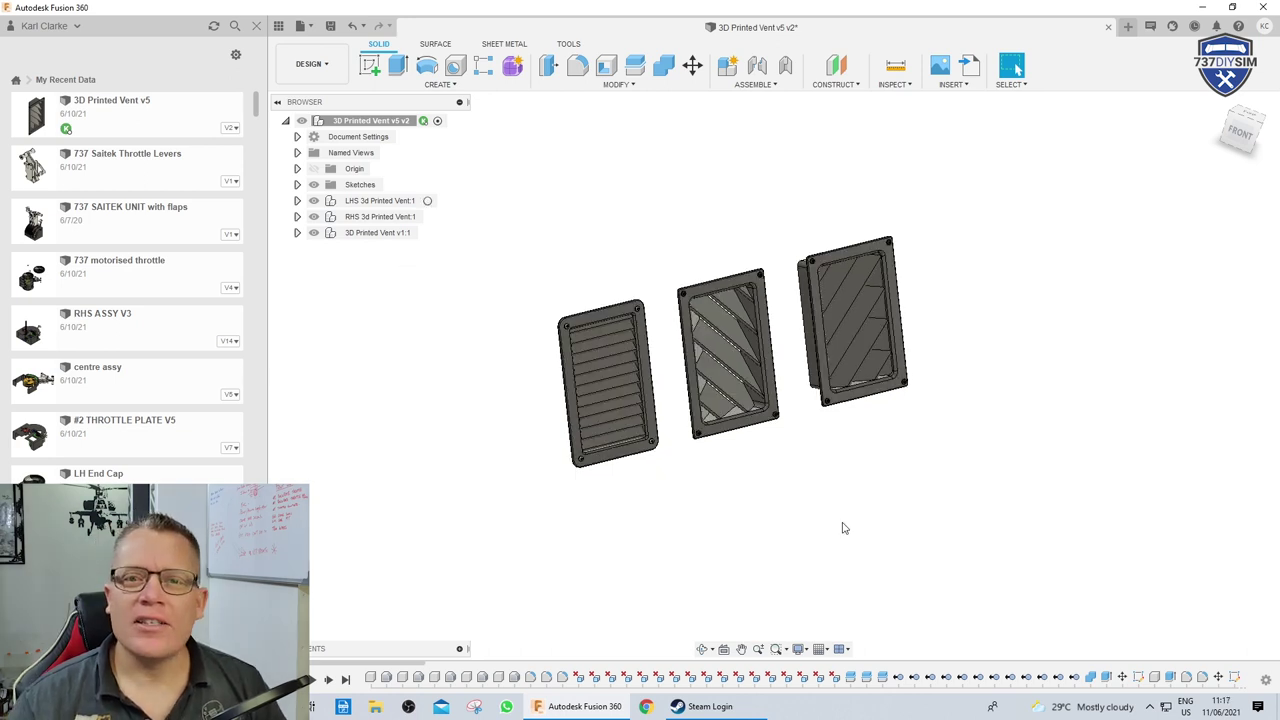
pyautogui.scroll(3, 772, 339)
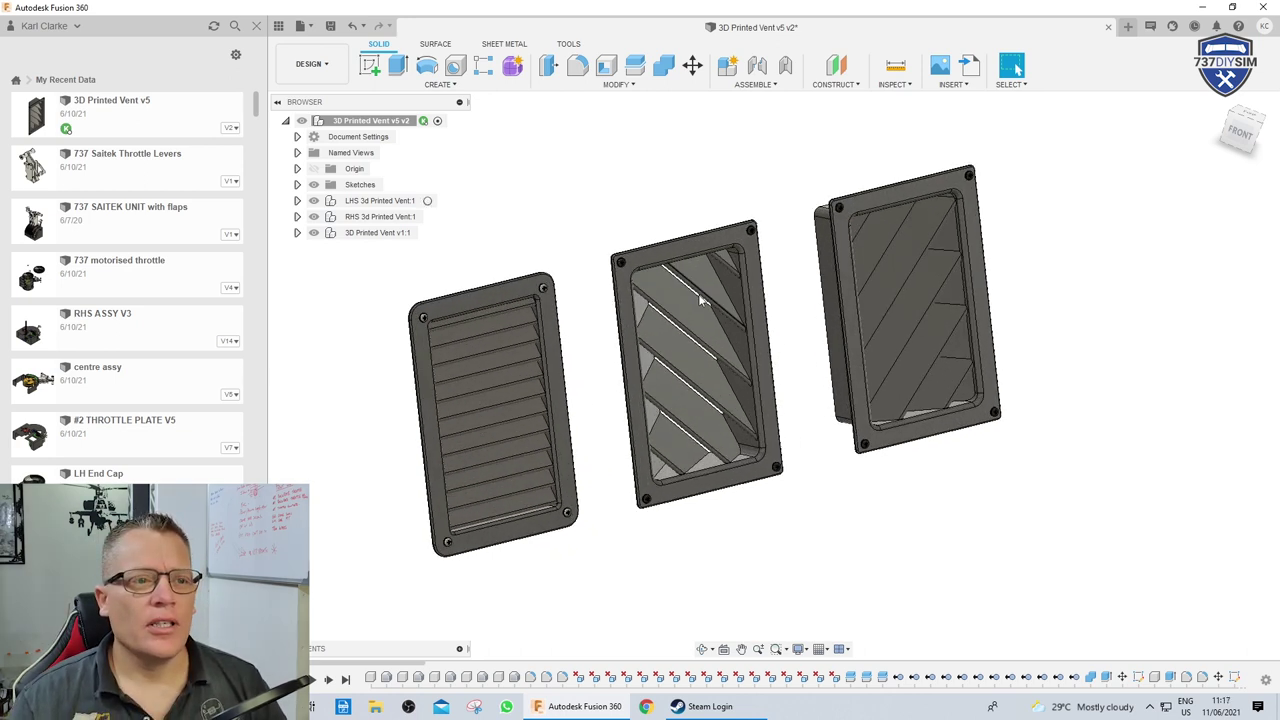
pyautogui.click(675, 259)
pyautogui.rightClick(673, 257)
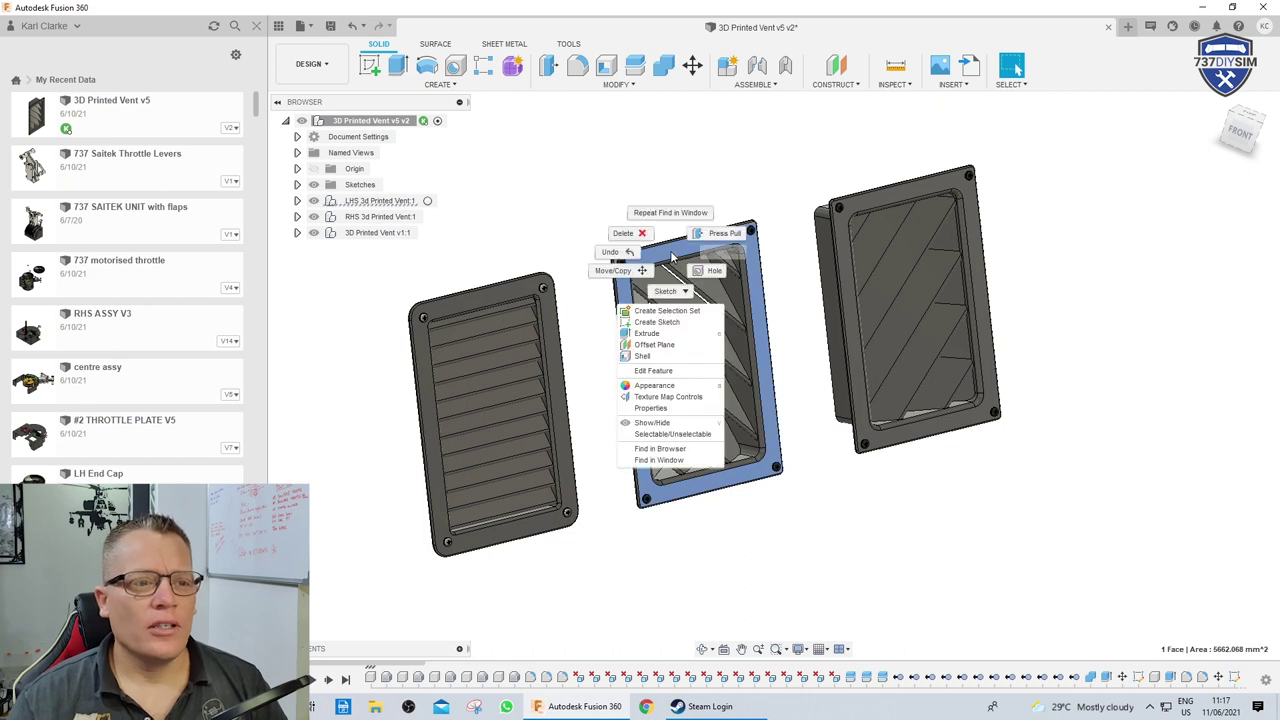
pyautogui.click(689, 451)
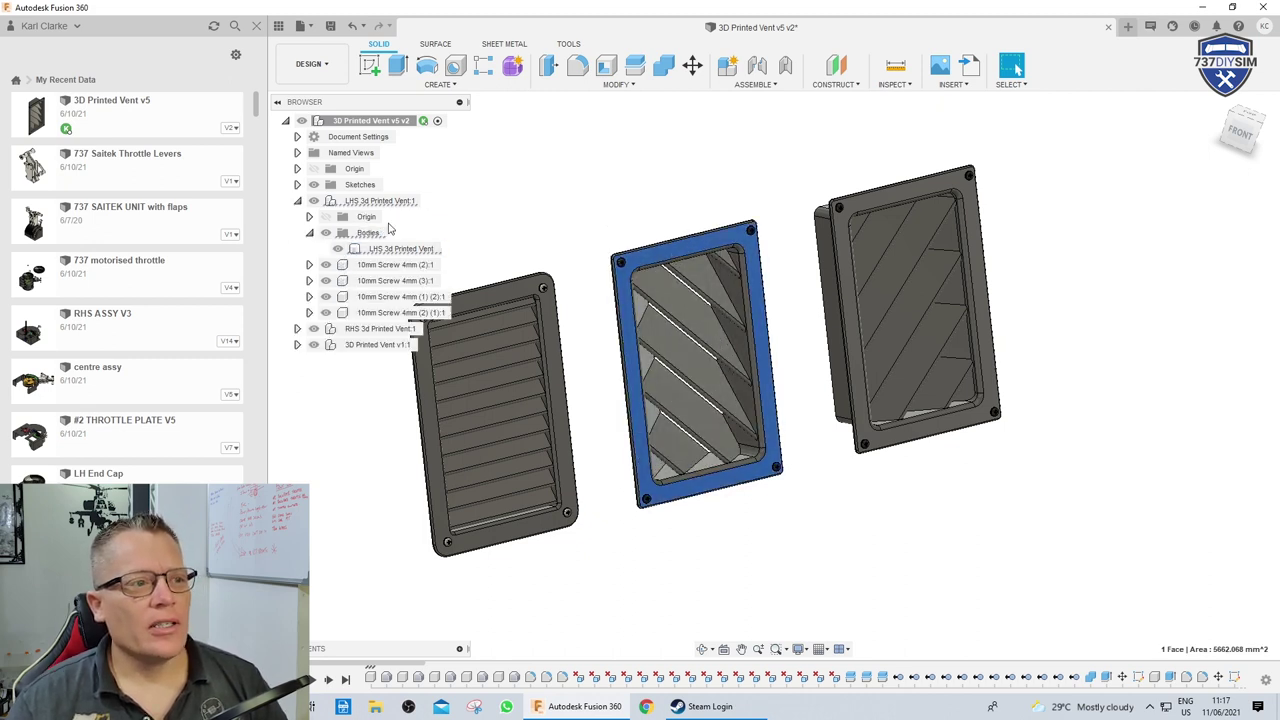
# Save the LHS 3d Printed Vent body as an STL named LHS vent v5, with sending to the 3D print utility turned off
pyautogui.click(385, 201)
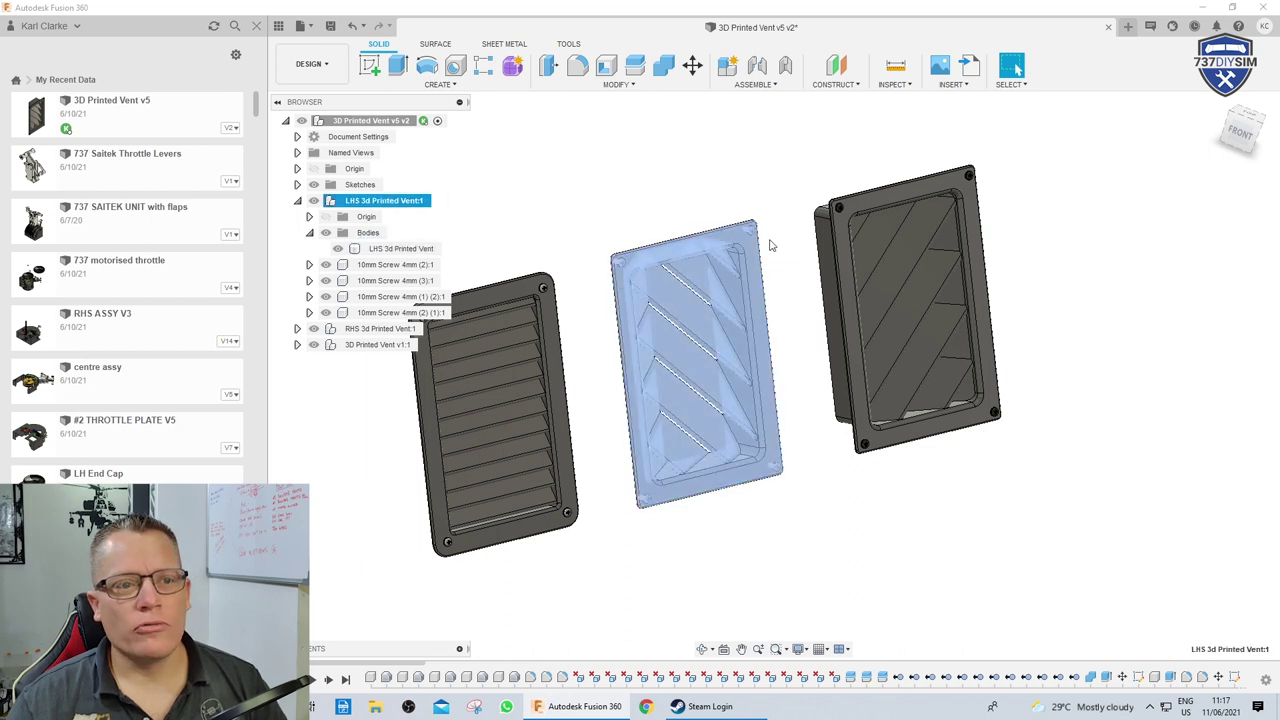
pyautogui.click(405, 248)
pyautogui.rightClick(426, 253)
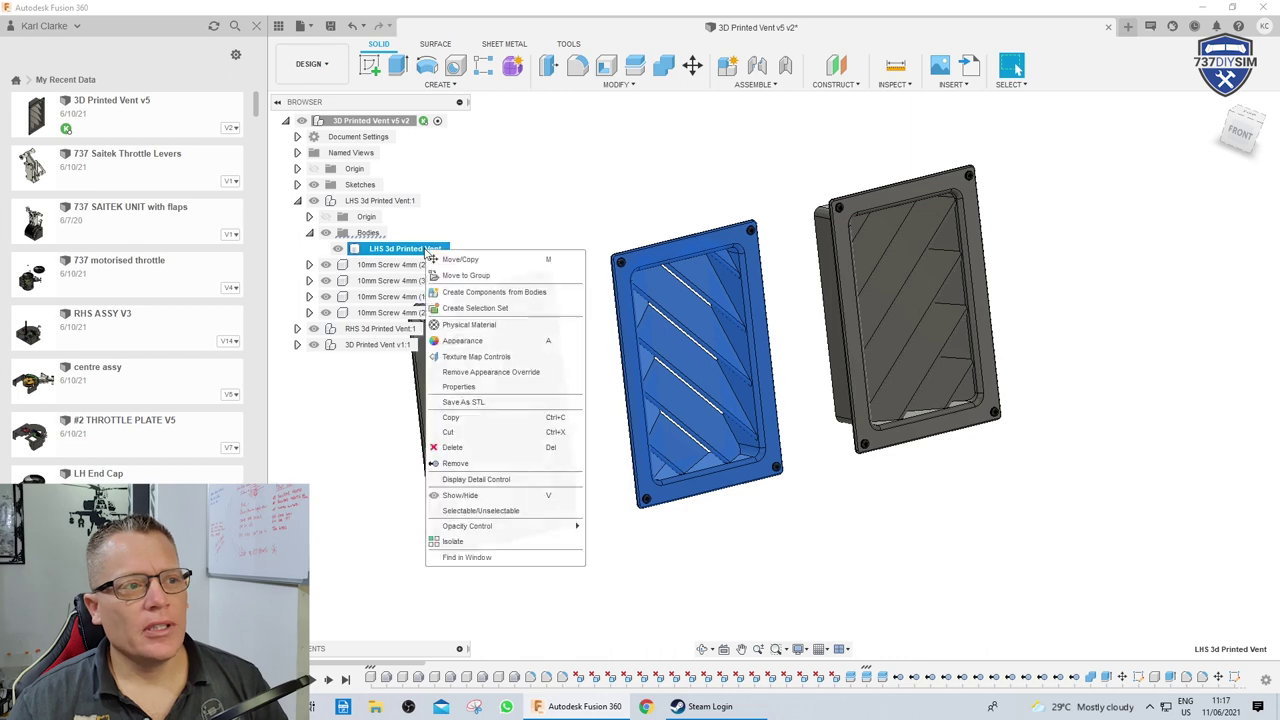
pyautogui.click(485, 402)
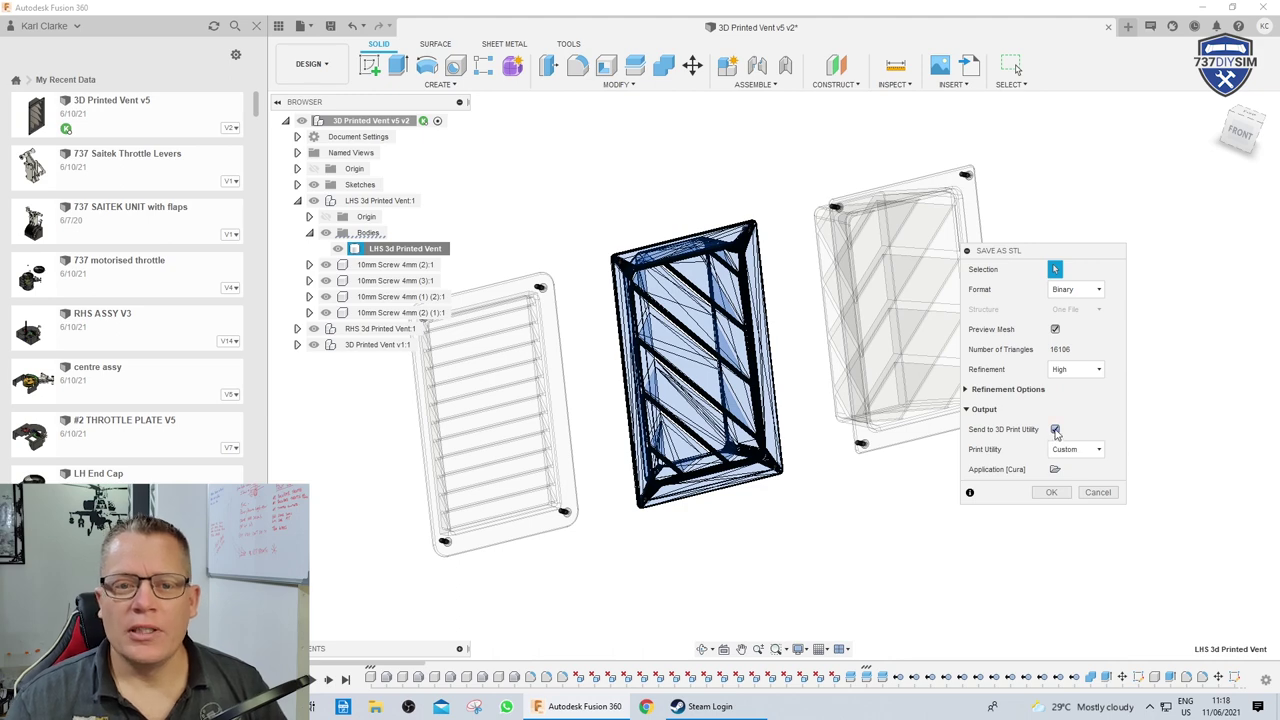
pyautogui.click(1055, 430)
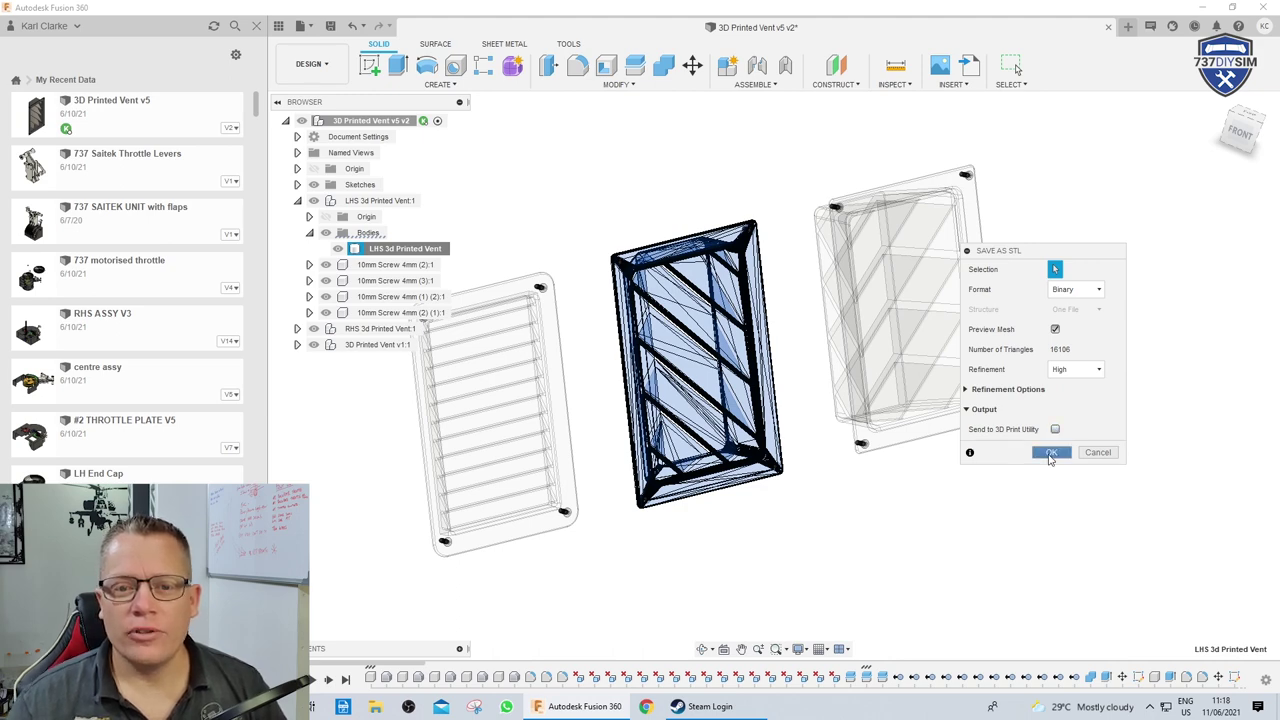
pyautogui.click(1050, 453)
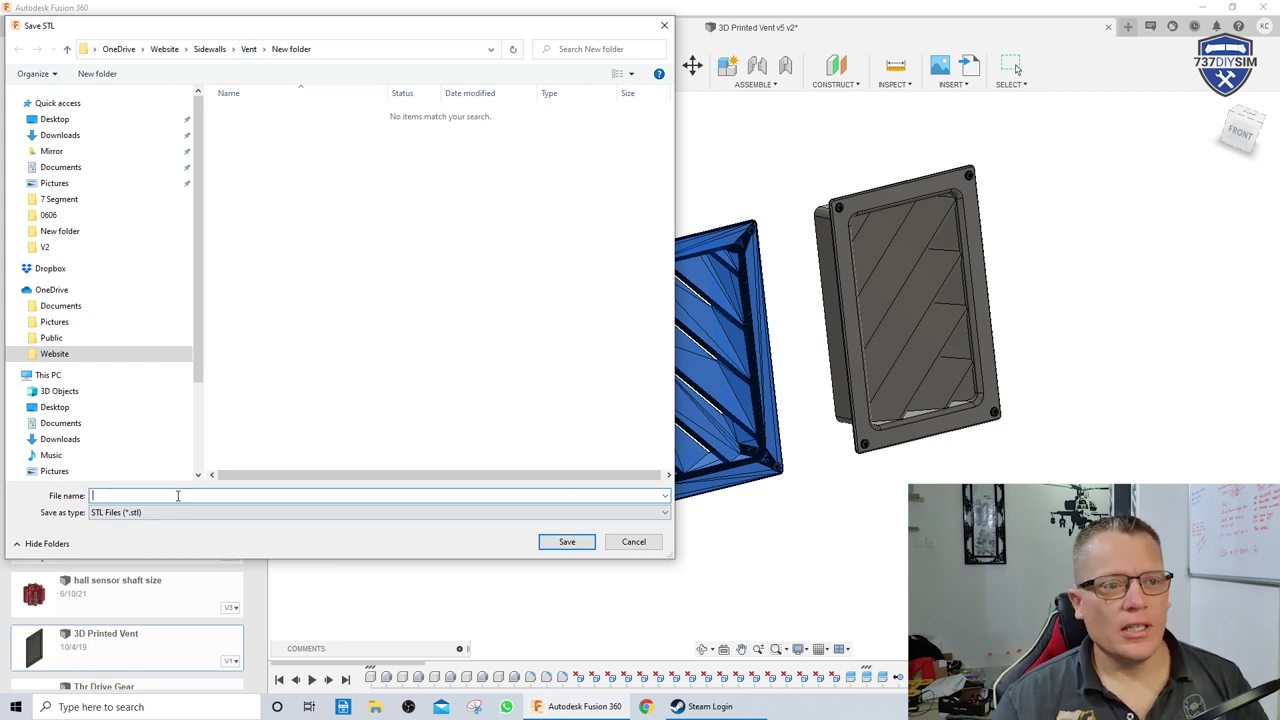
pyautogui.write('LHS vent v5')
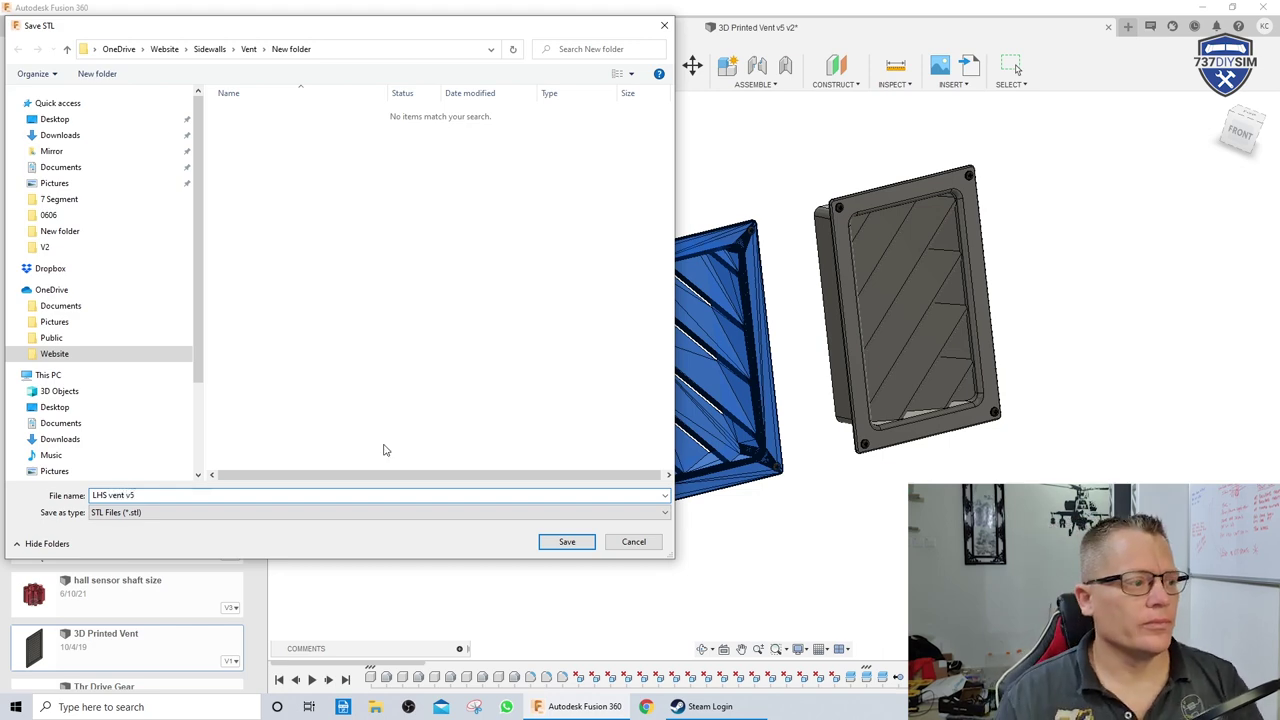
pyautogui.click(572, 540)
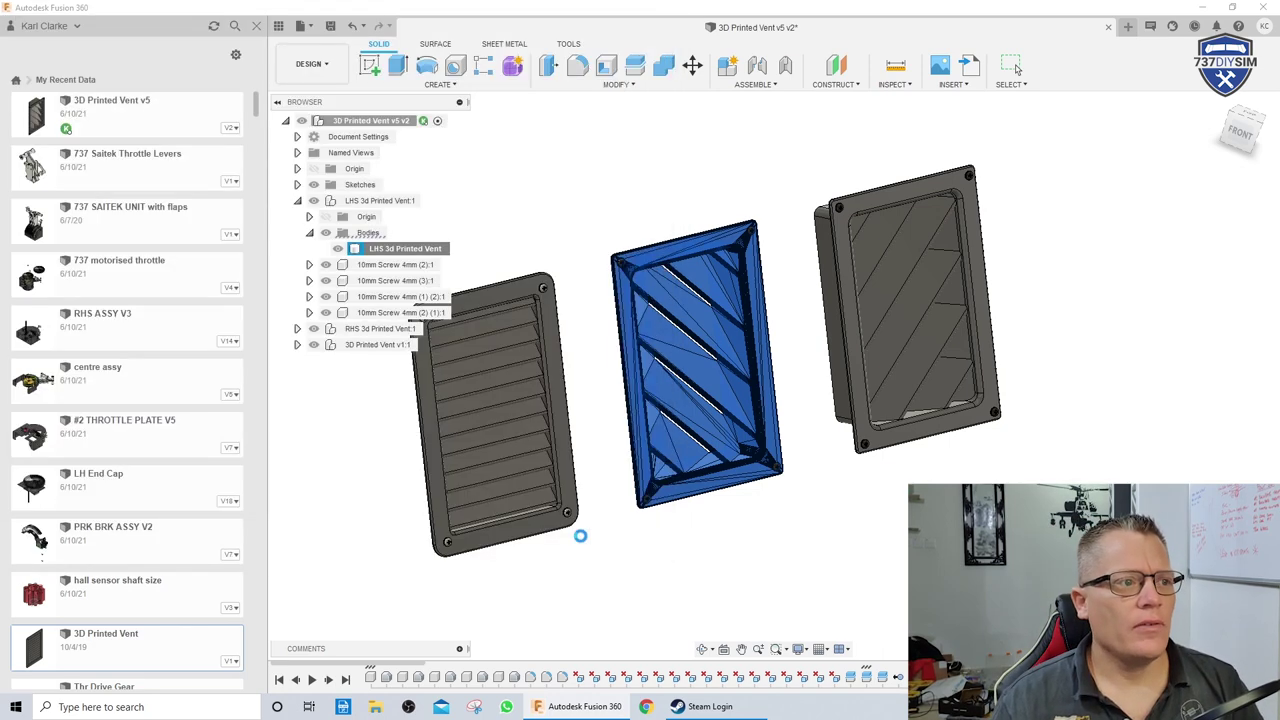
# Locate the mirrored vent's body in the component tree and rename it as RHS 3d Printed Vent
pyautogui.rightClick(900, 203)
pyautogui.click(896, 380)
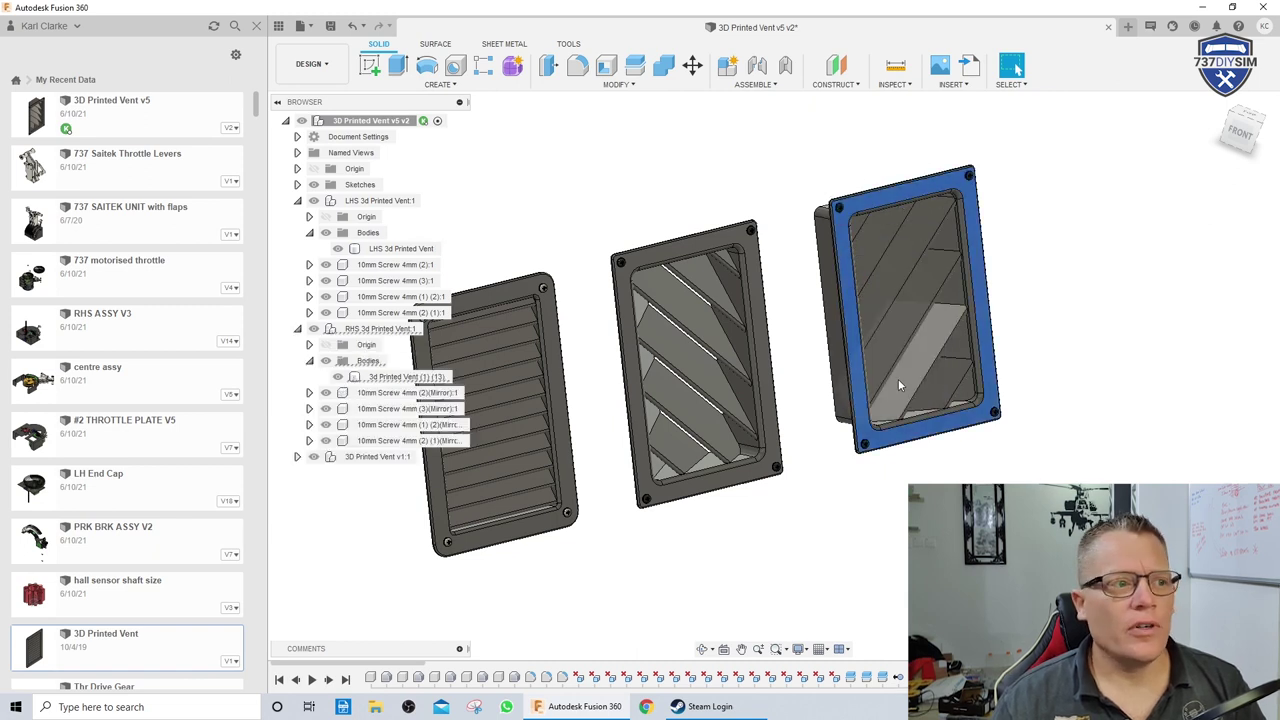
pyautogui.click(395, 377)
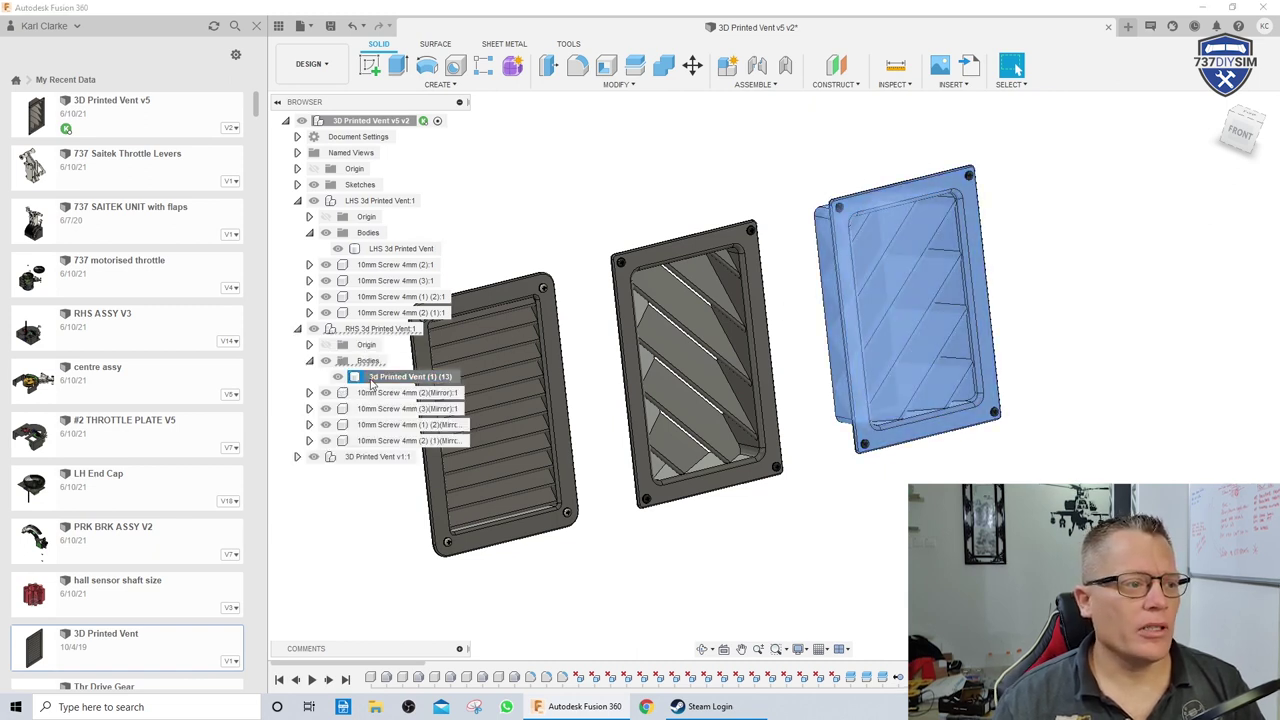
pyautogui.doubleClick(370, 377)
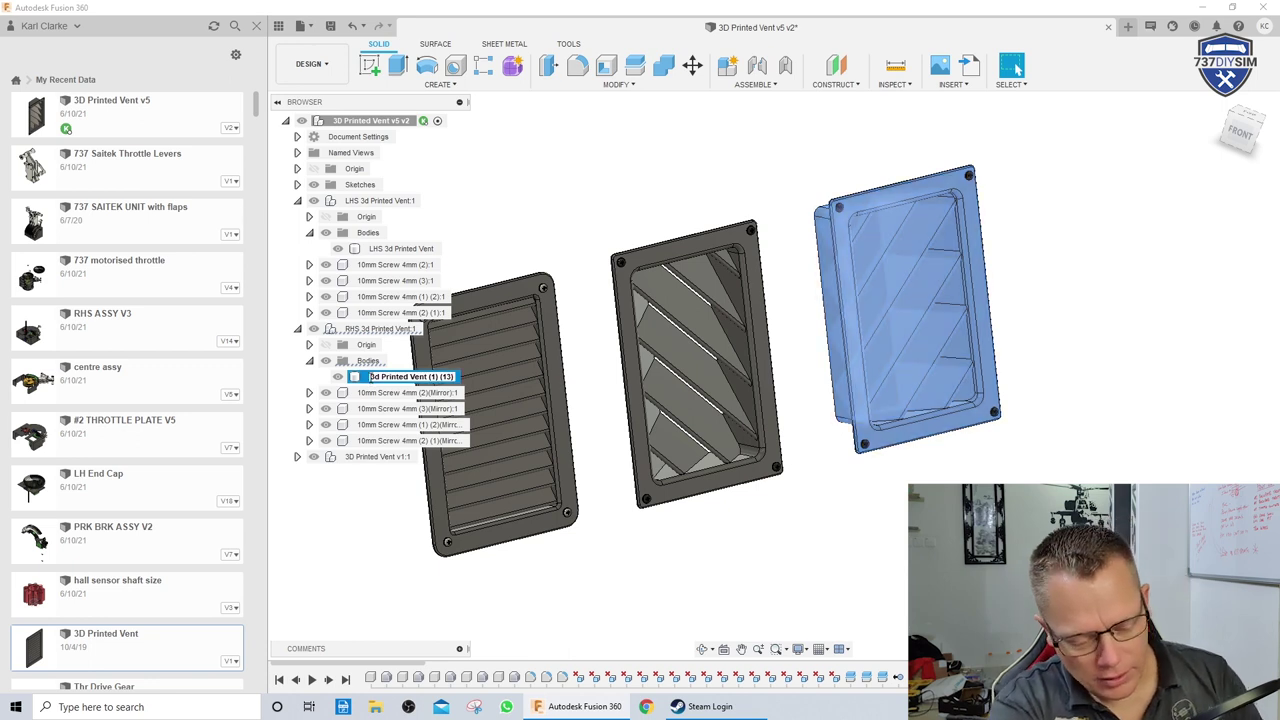
pyautogui.write('RHS')
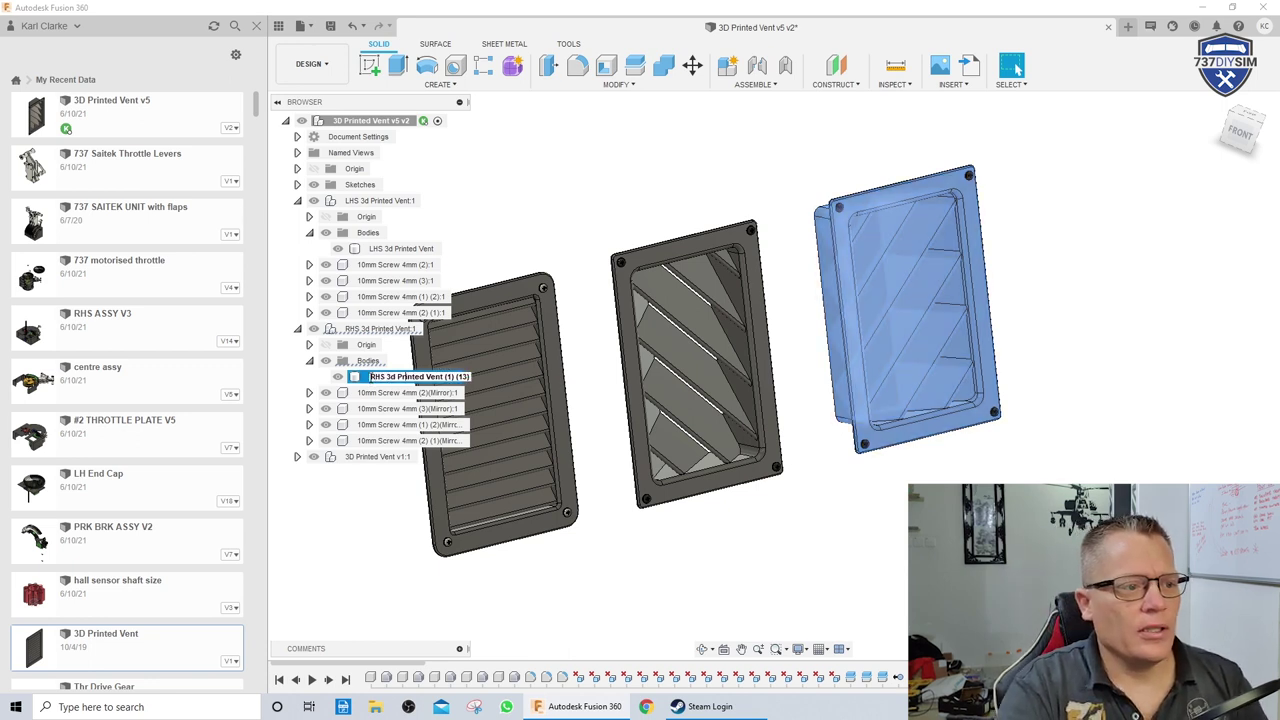
pyautogui.press('BackSpace')
pyautogui.press('BackSpace')
pyautogui.press('BackSpace')
pyautogui.press('BackSpace')
pyautogui.press('BackSpace')
pyautogui.press('BackSpace')
pyautogui.press('BackSpace')
pyautogui.press('BackSpace')
pyautogui.press('BackSpace')
pyautogui.press('Return')
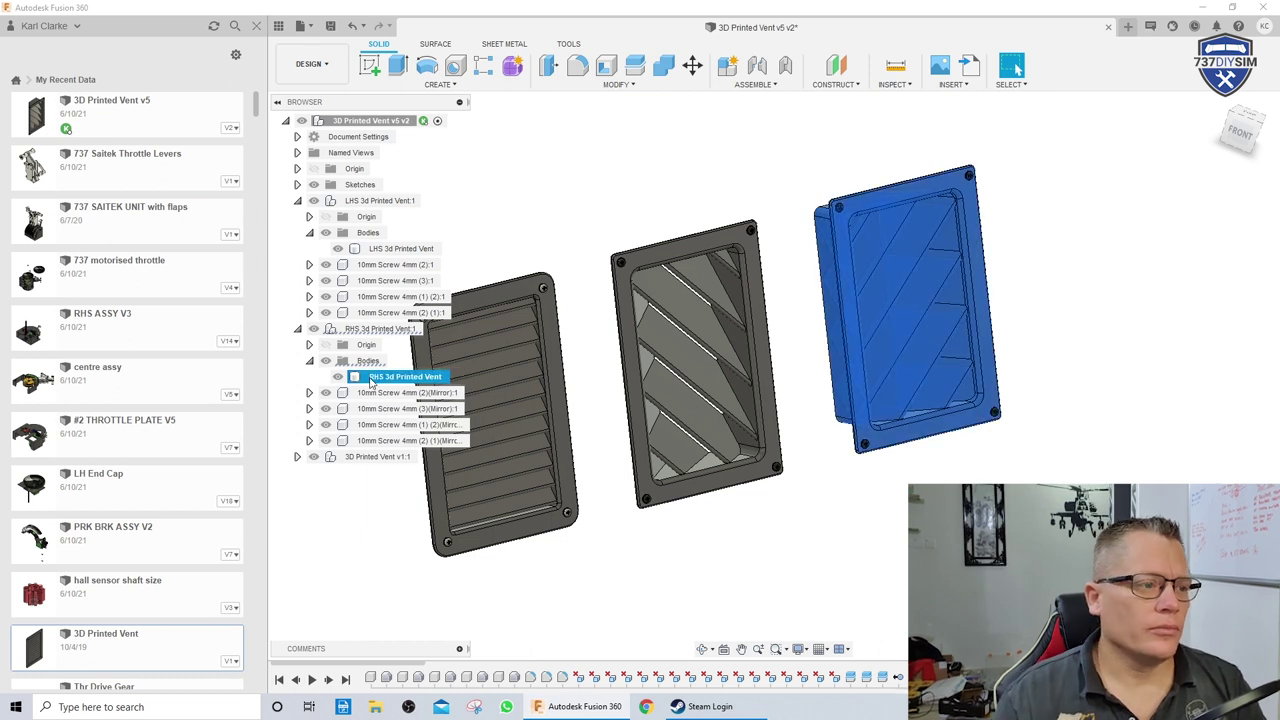
# Save the RHS 3d Printed Vent body as an STL named RHS 3d Printed Vent.stl in the same folder
pyautogui.rightClick(371, 383)
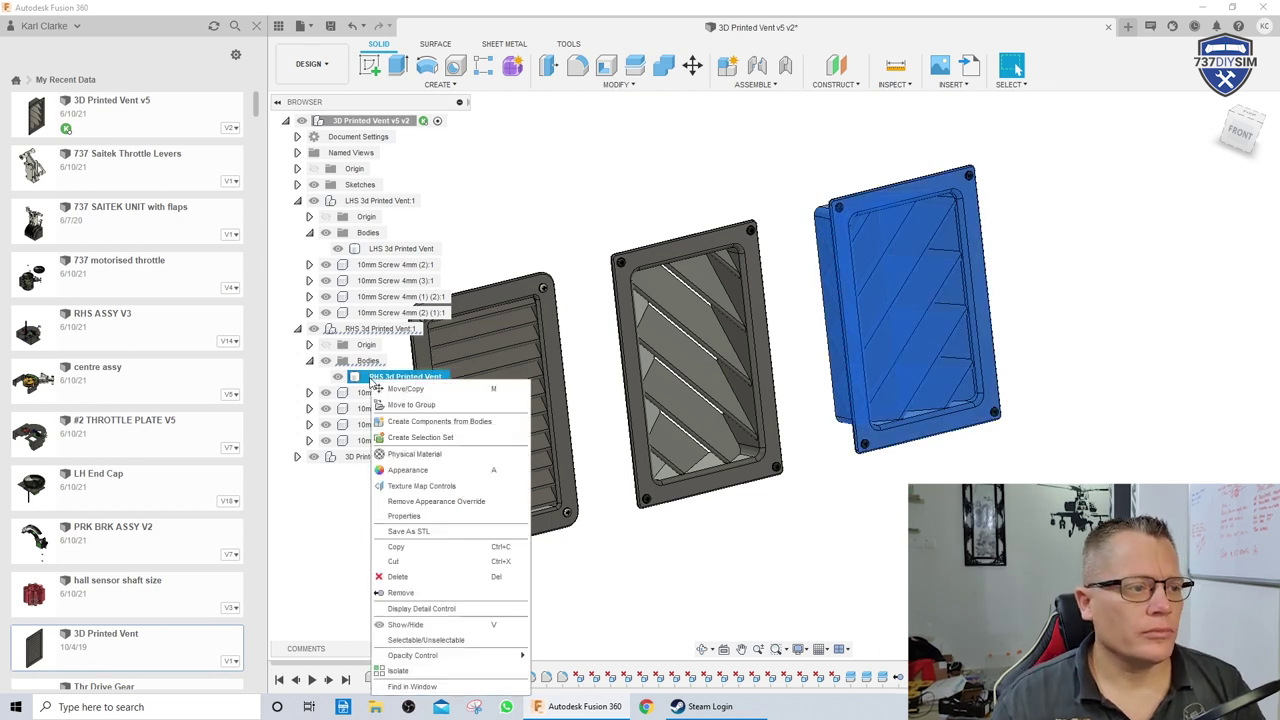
pyautogui.click(417, 539)
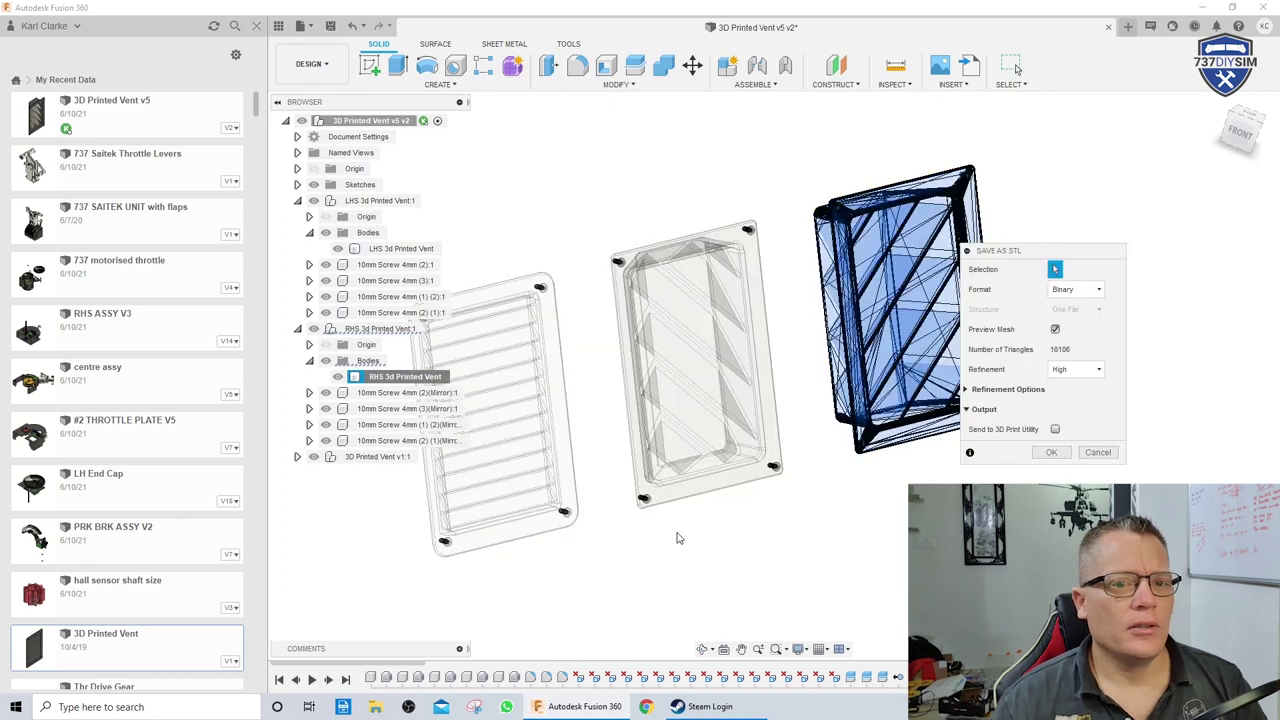
pyautogui.click(1051, 452)
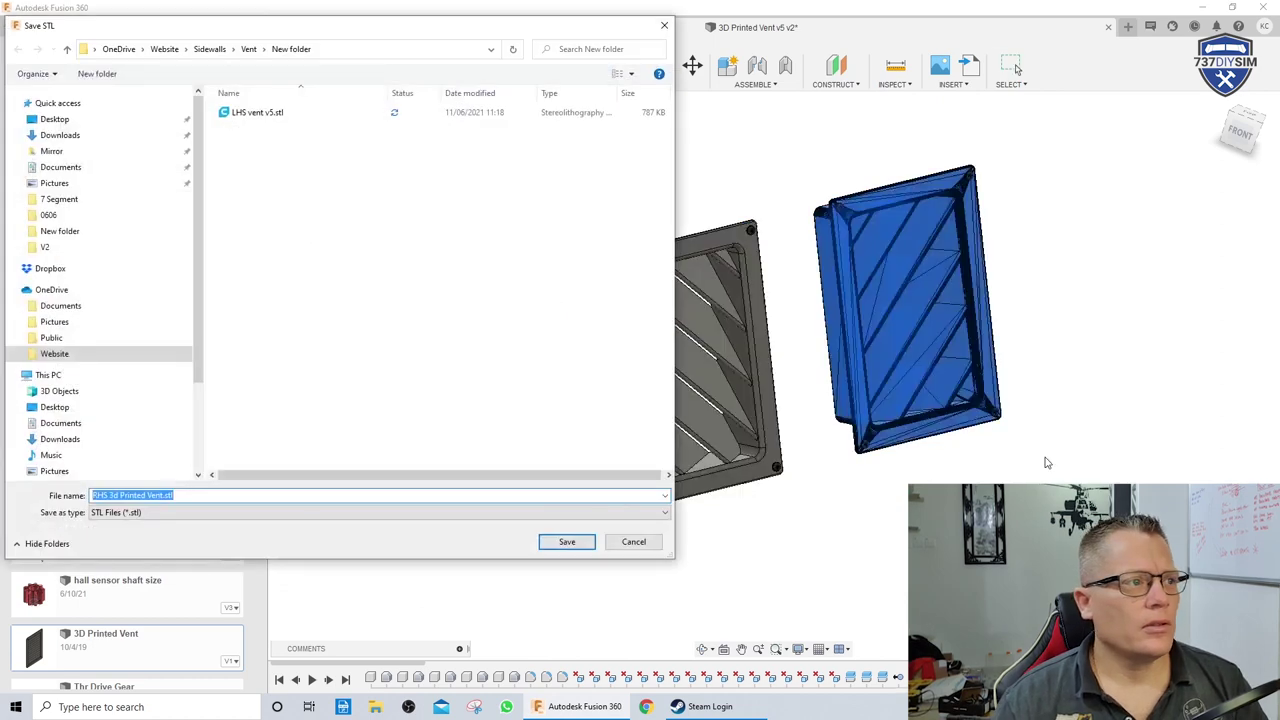
pyautogui.click(578, 544)
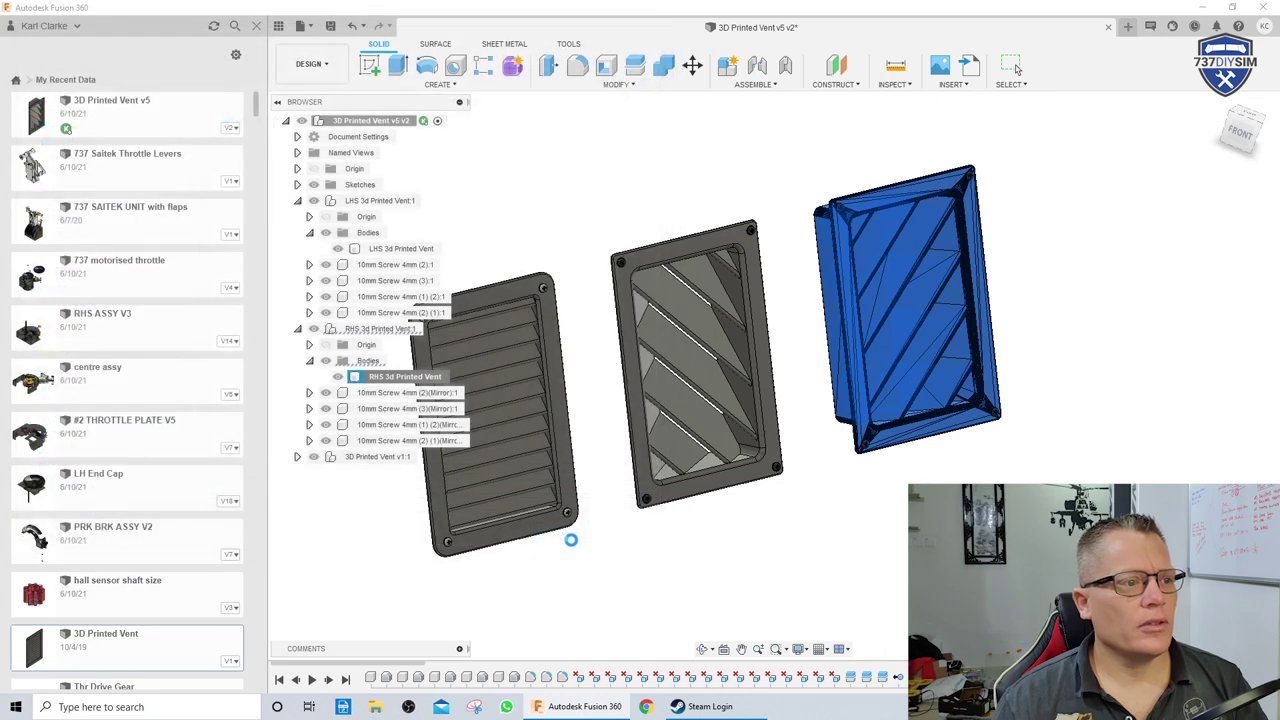